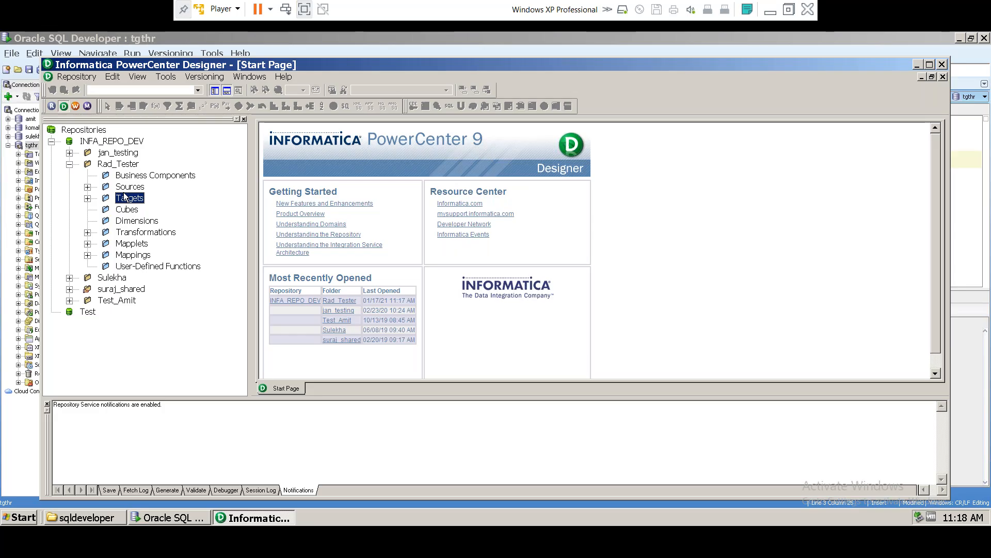
# Step: Expand Rad_Tester's Sources folder and browse the conn_tgthr_oracle and FlatFile source groups
pyautogui.doubleClick(129, 187)
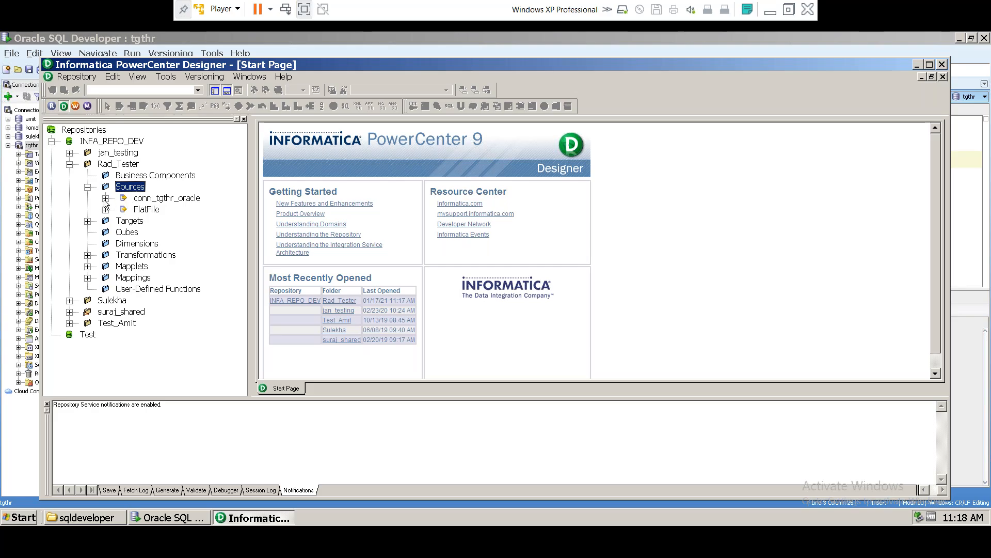
pyautogui.click(105, 199)
pyautogui.click(179, 357)
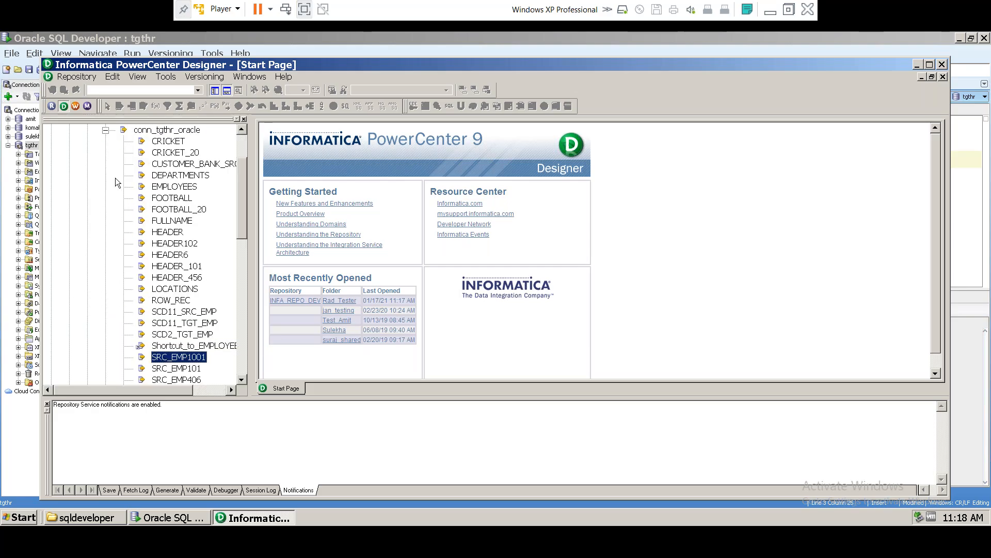
pyautogui.click(105, 130)
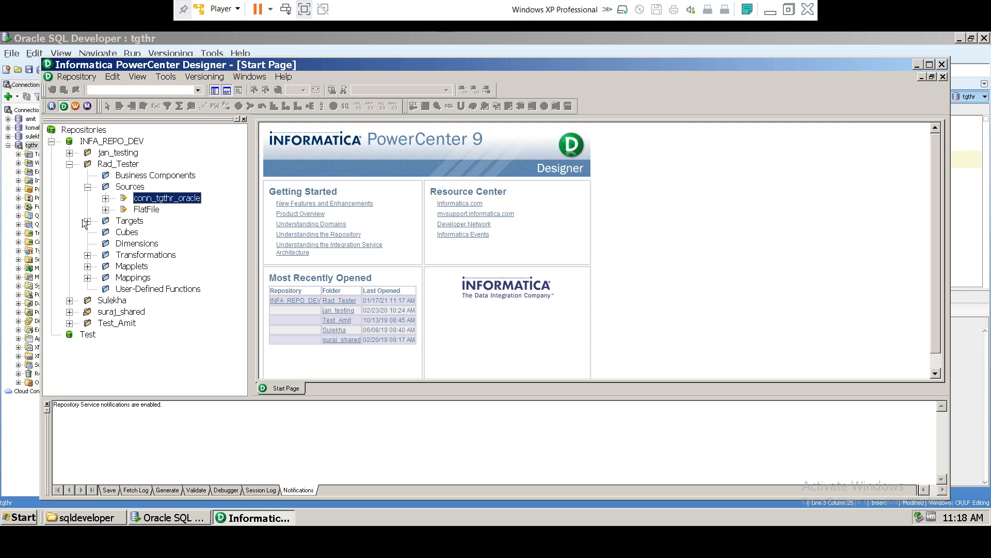
pyautogui.click(87, 221)
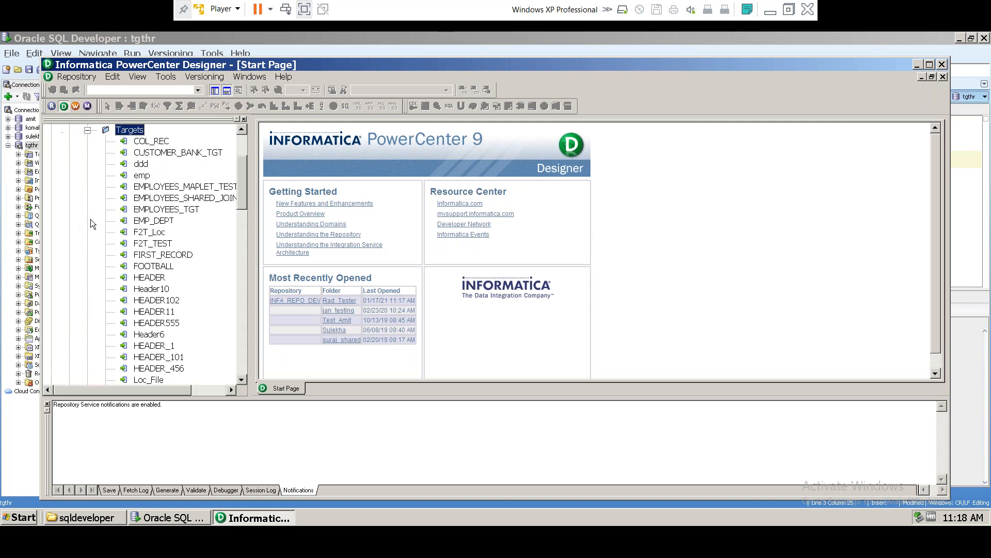
pyautogui.click(88, 130)
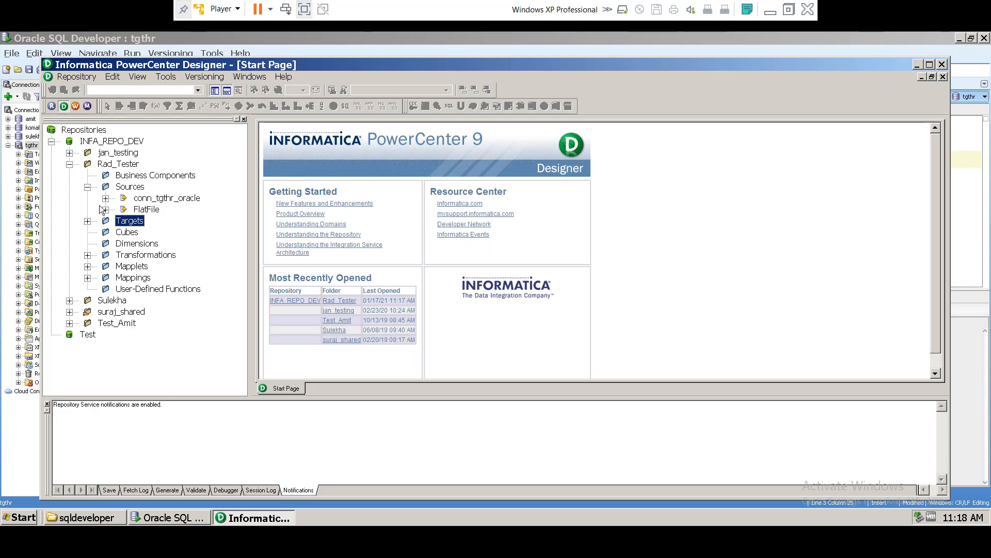
pyautogui.click(145, 209)
pyautogui.click(144, 200)
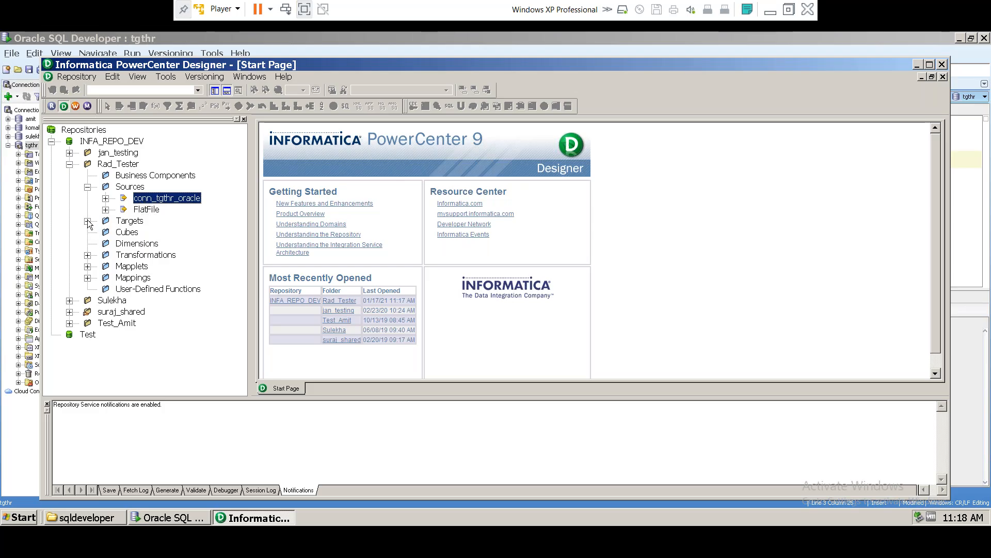
# Step: Find and select TGT_EMP87 in the Targets folder, then collapse Targets again
pyautogui.click(88, 221)
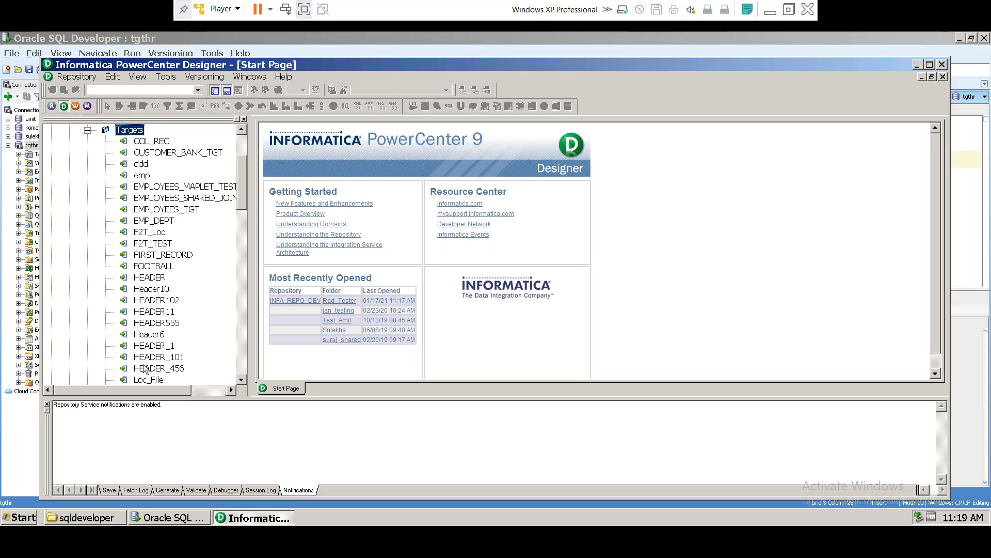
pyautogui.scroll(-2, 147, 369)
pyautogui.scroll(-4, 154, 353)
pyautogui.scroll(-15, 153, 353)
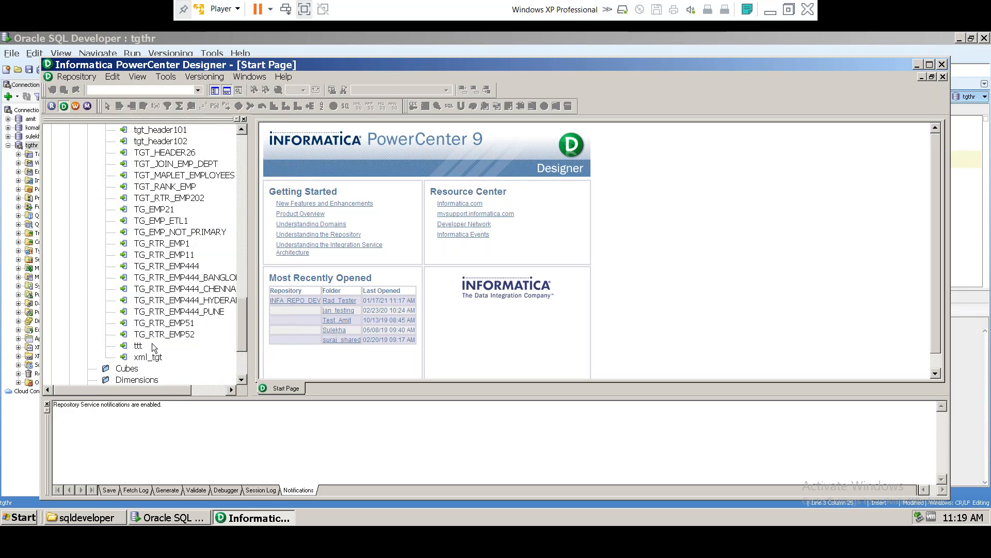
pyautogui.scroll(1, 170, 213)
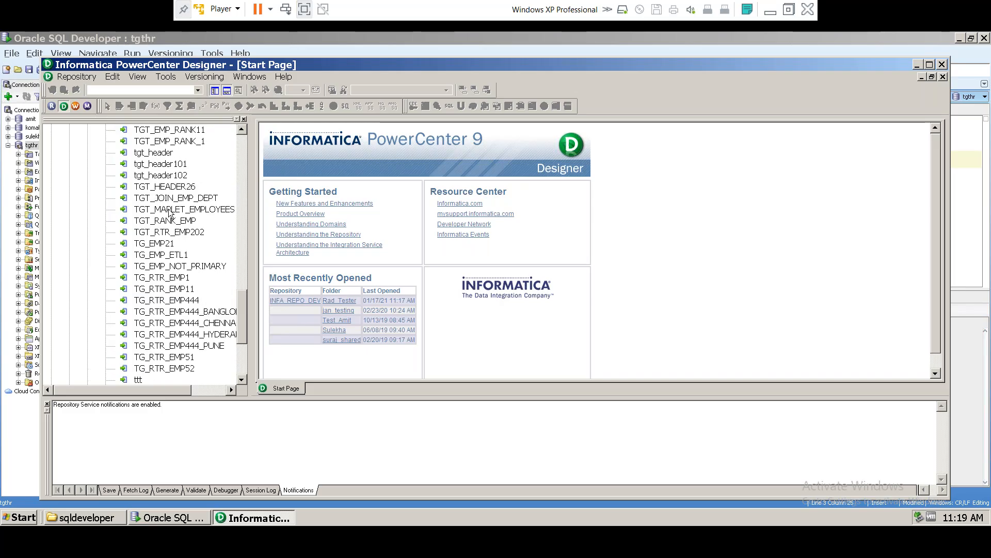
pyautogui.scroll(1, 169, 228)
pyautogui.scroll(2, 169, 229)
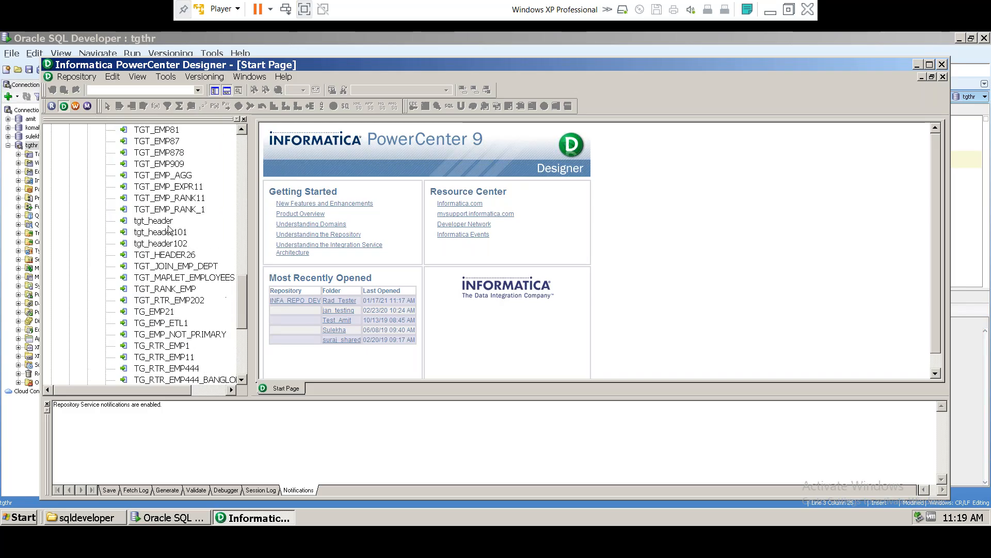
pyautogui.click(157, 175)
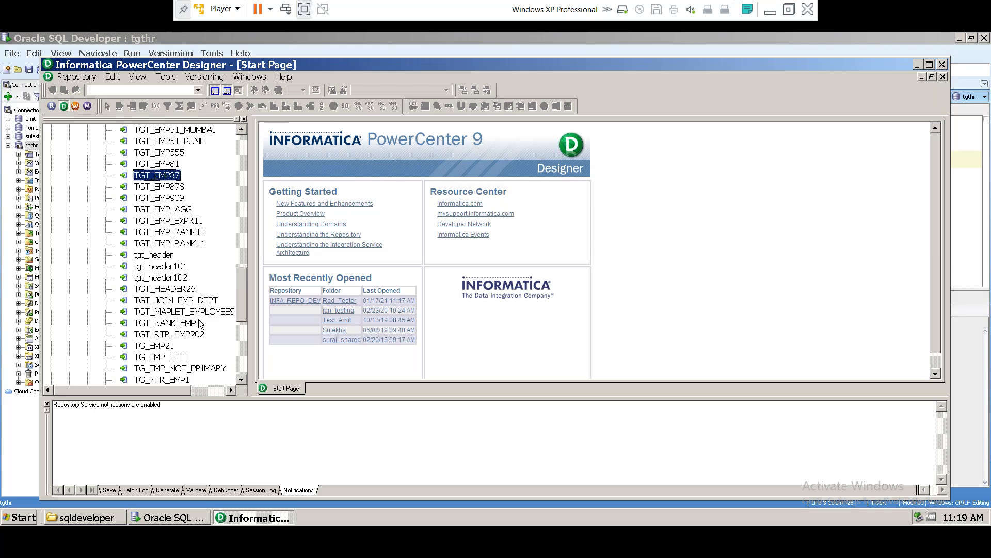
pyautogui.scroll(20, 199, 315)
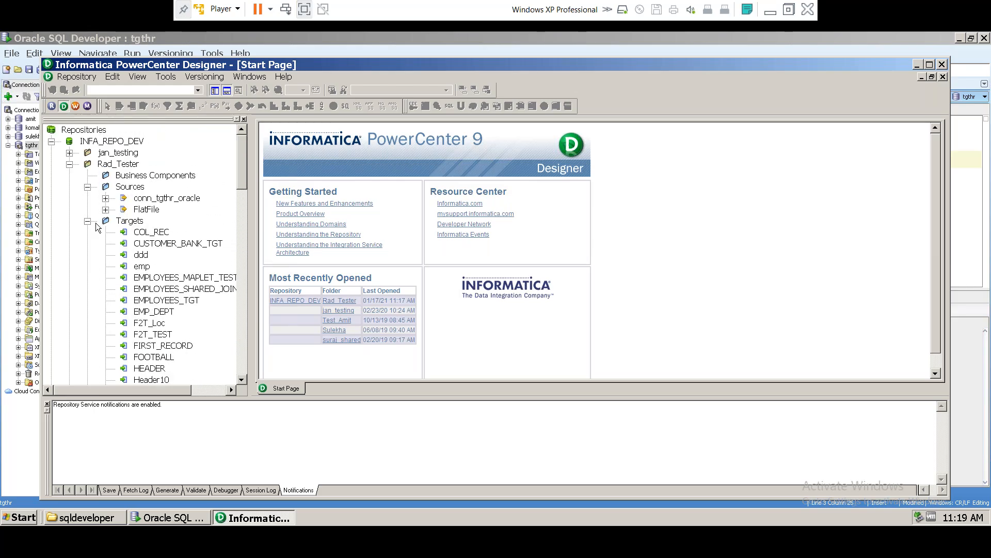
pyautogui.click(88, 221)
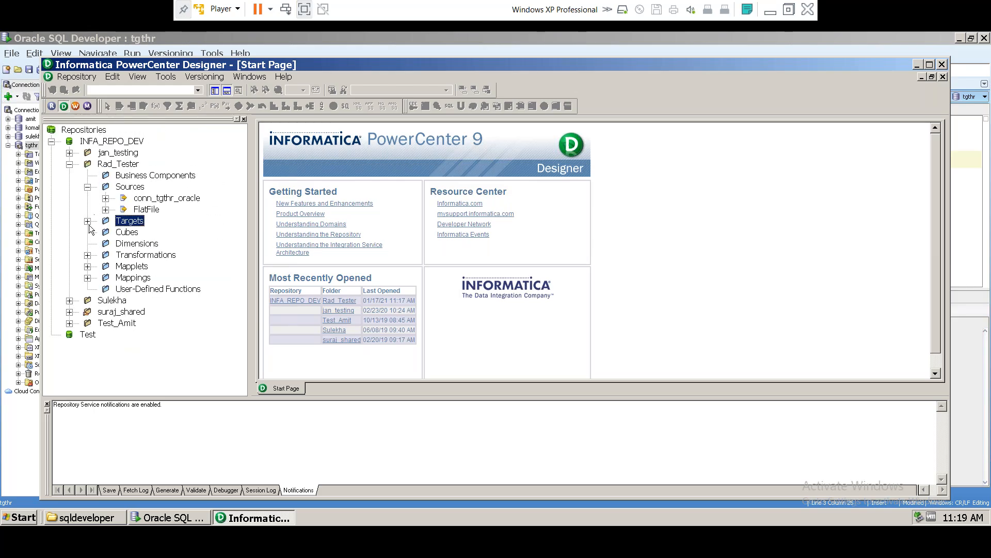
# Step: Open the Rad_Tester folder and display its source definitions, including SRC_EMP87, in the Source Analyzer
pyautogui.click(69, 165)
pyautogui.rightClick(112, 165)
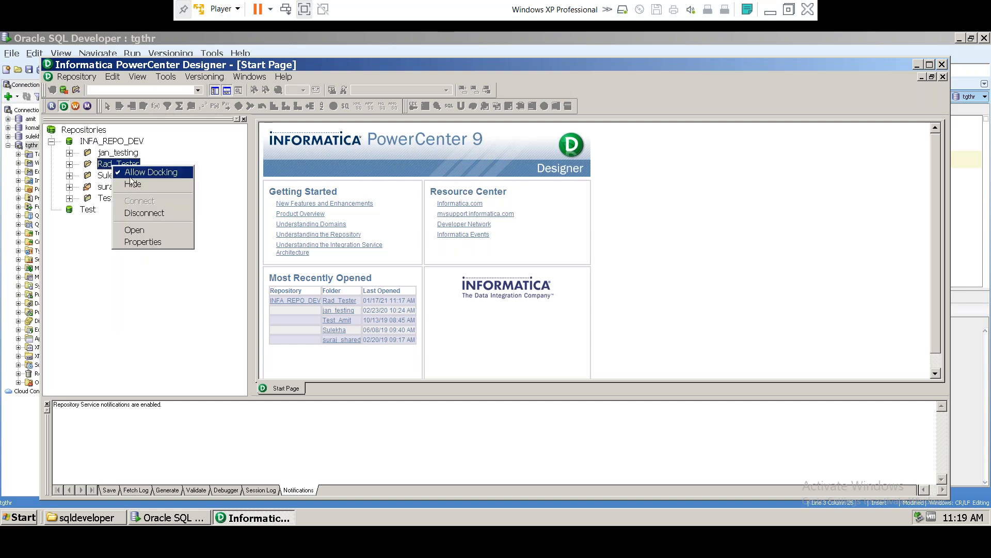
pyautogui.click(135, 230)
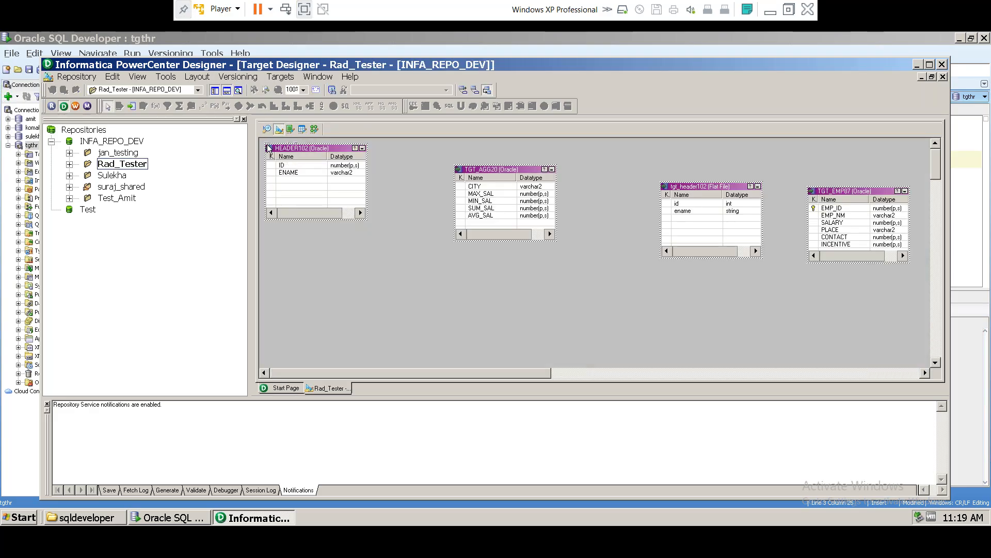
pyautogui.click(267, 130)
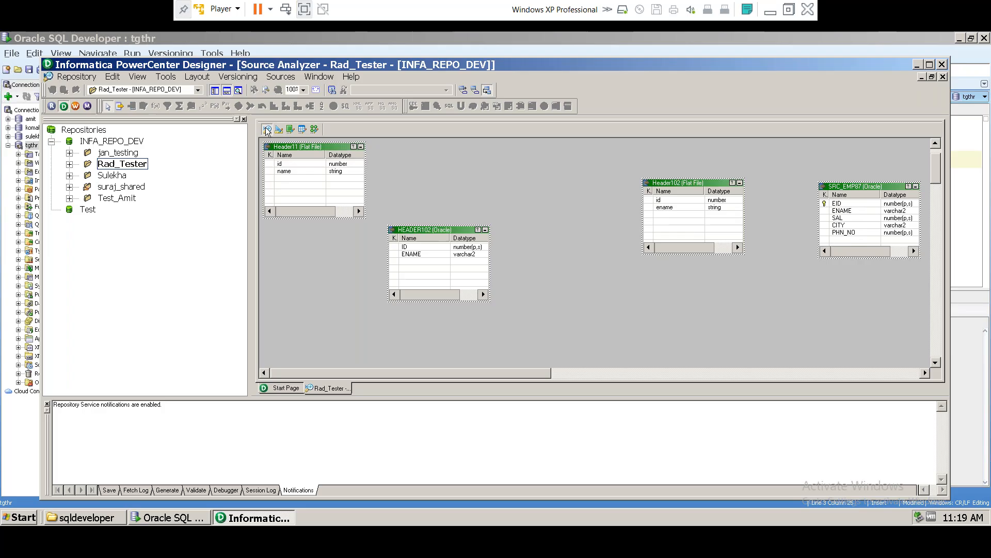
pyautogui.click(279, 130)
pyautogui.click(268, 130)
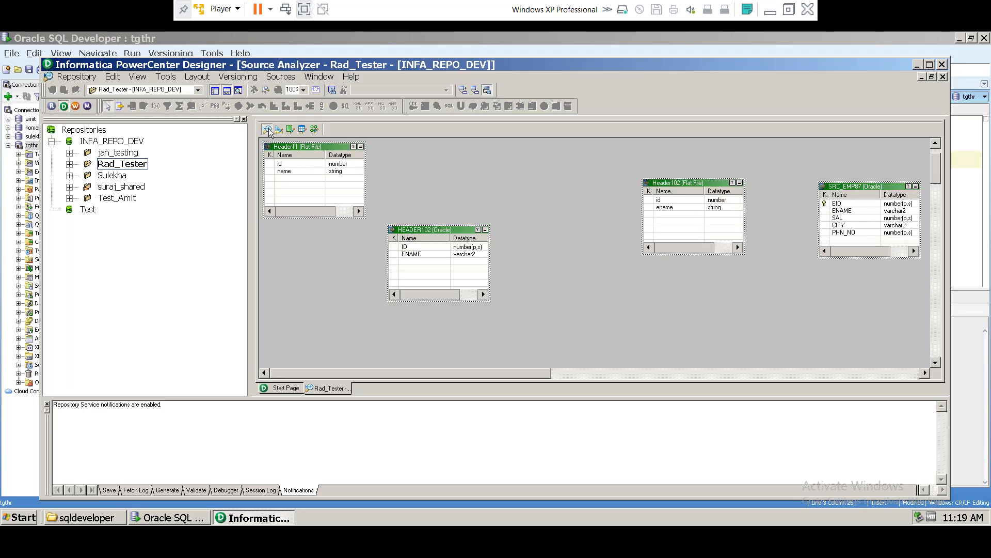
pyautogui.rightClick(862, 187)
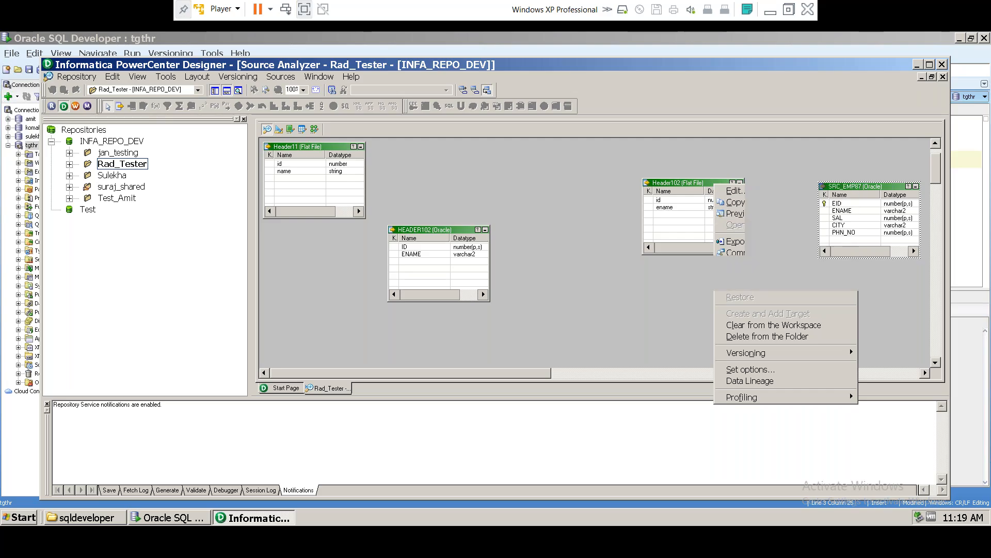
# Step: Try previewing SRC_EMP87 with the database username and password; the login fails
pyautogui.click(736, 213)
pyautogui.click(439, 198)
pyautogui.press('Tab')
pyautogui.press('Tab')
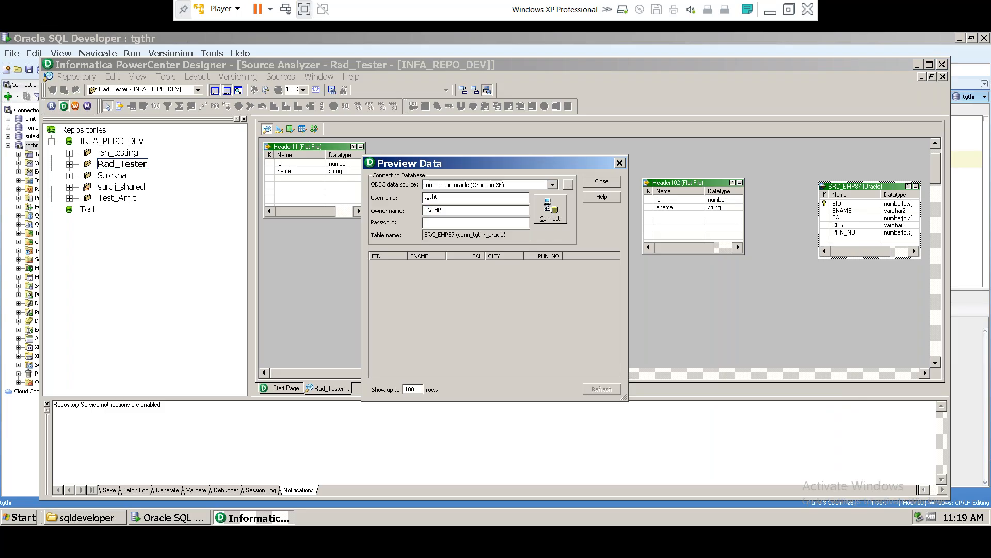
pyautogui.click(551, 213)
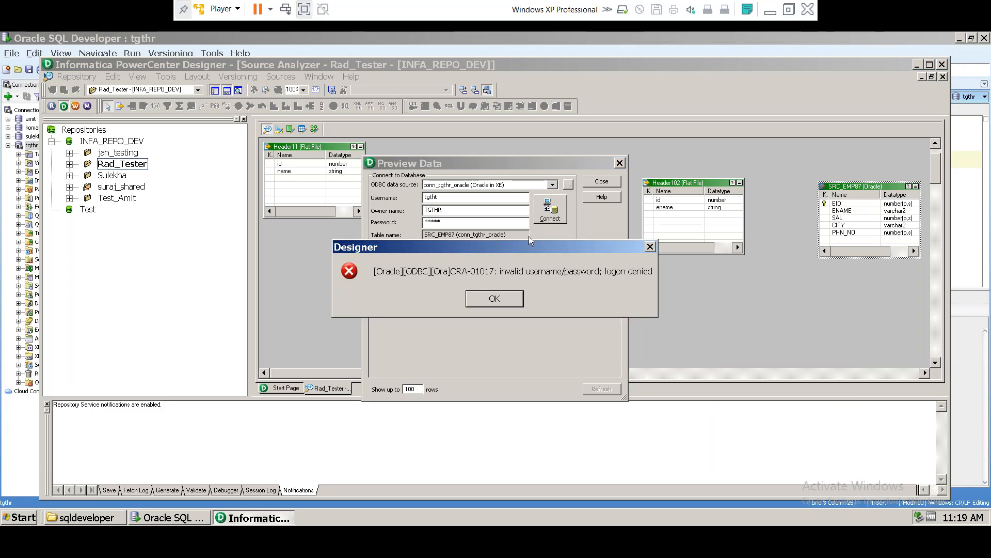
pyautogui.click(491, 298)
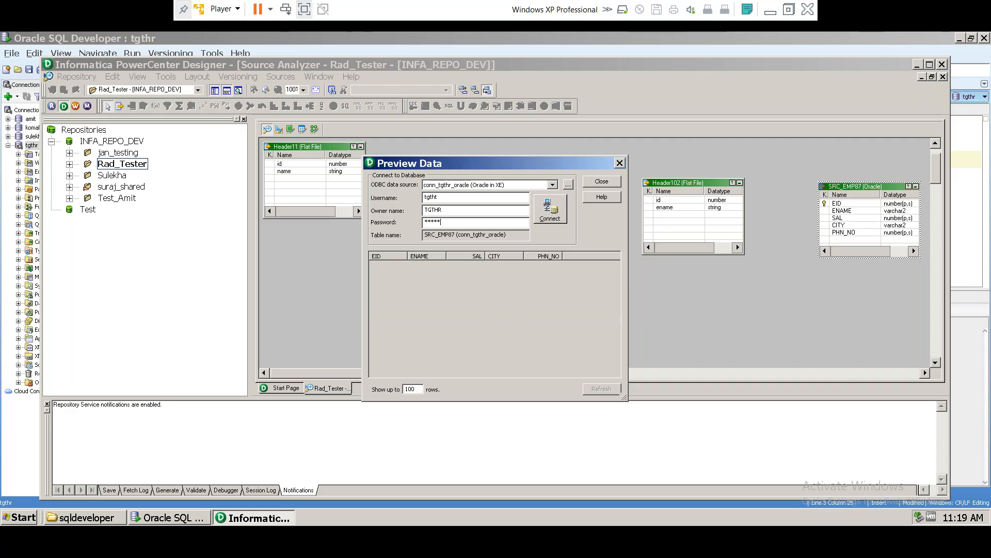
pyautogui.click(621, 163)
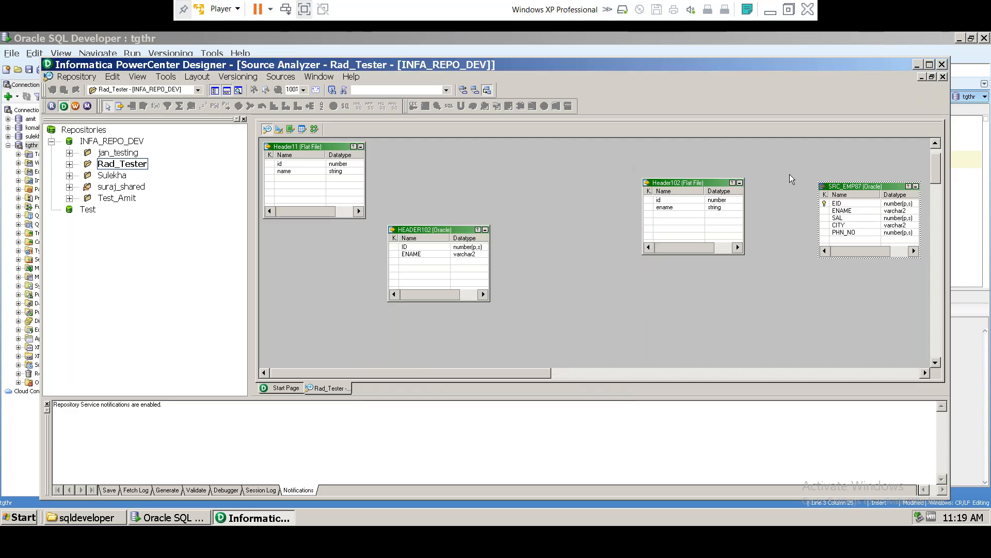
# Step: Reopen the SRC_EMP87 preview and retry with the password re-entered; login fails again
pyautogui.rightClick(860, 188)
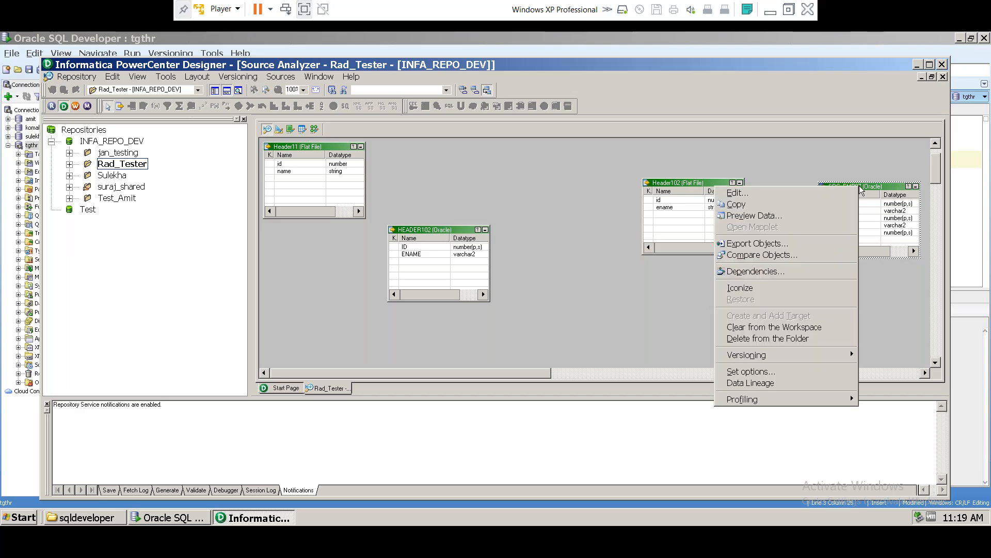
pyautogui.click(754, 215)
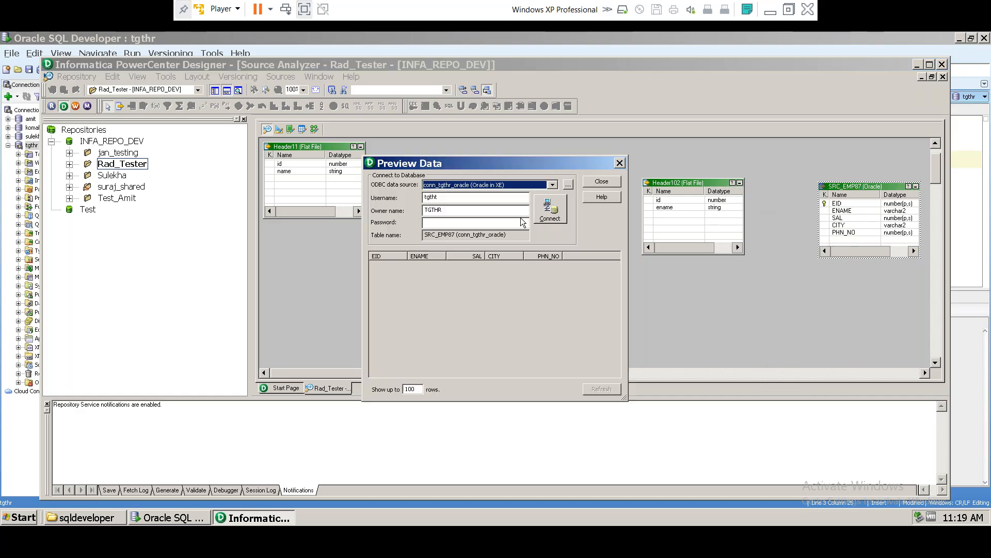
pyautogui.click(436, 222)
pyautogui.write('****')
pyautogui.click(550, 209)
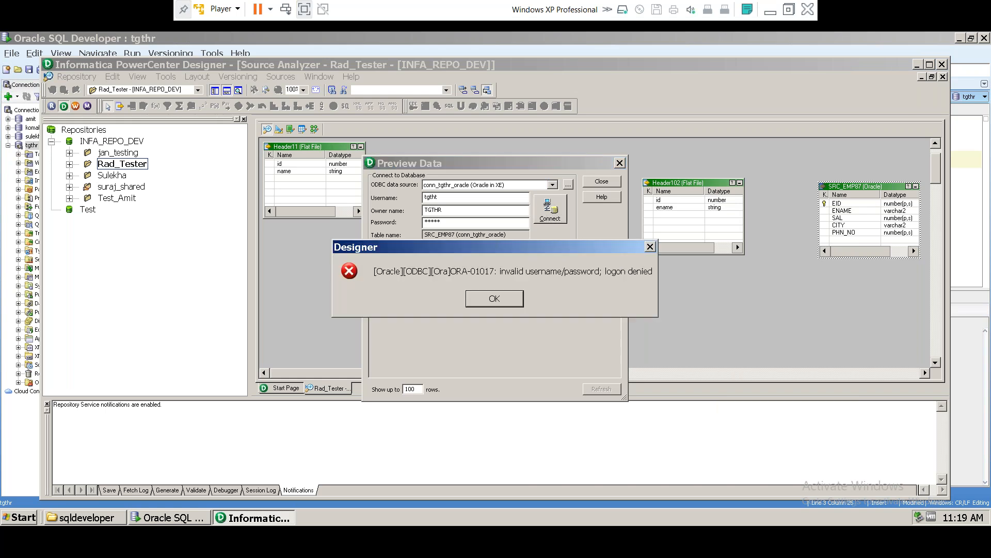
pyautogui.click(507, 301)
# Step: Fix the mistyped username, connect, and review the 12 employee rows before closing
pyautogui.click(441, 197)
pyautogui.press('BackSpace')
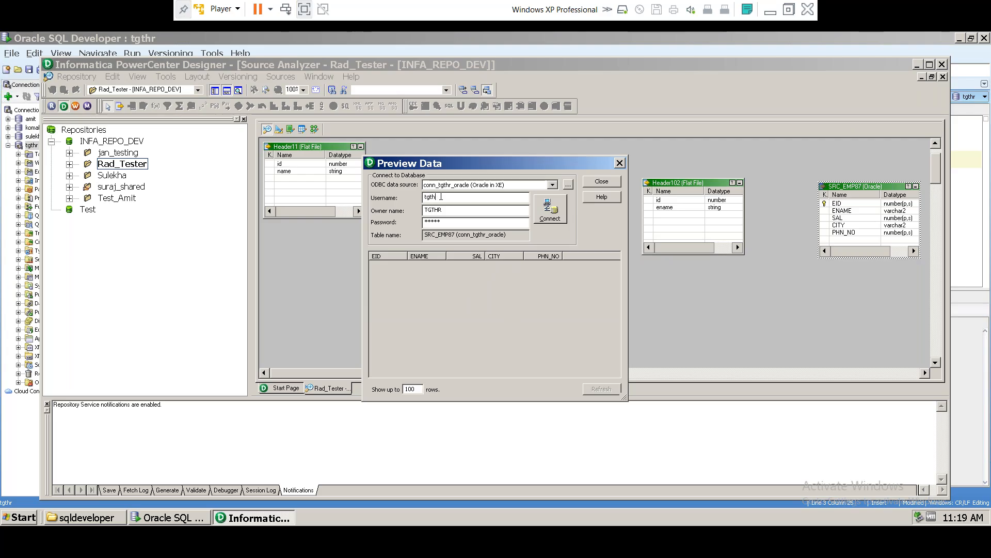
pyautogui.write('r')
pyautogui.click(551, 210)
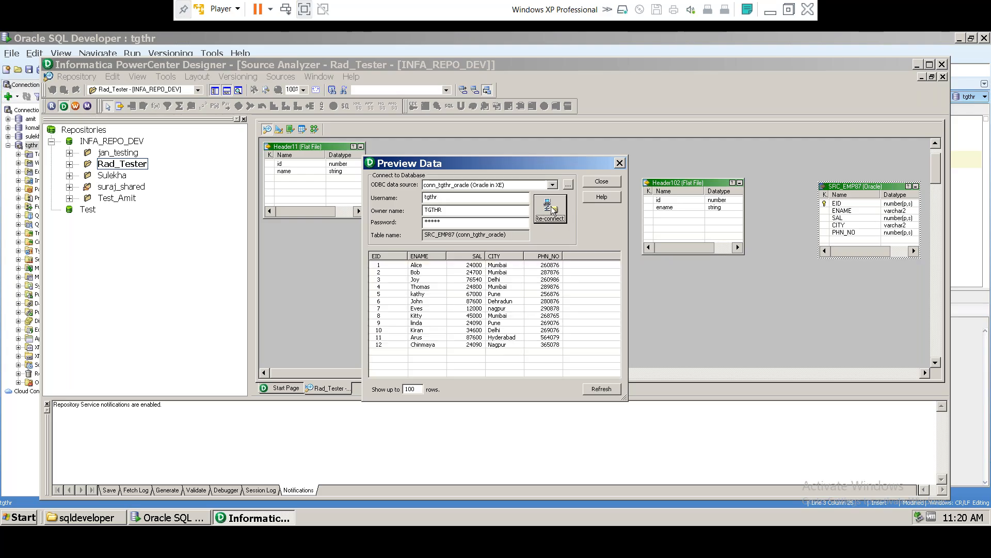
pyautogui.moveTo(394, 266); pyautogui.dragTo(537, 342)
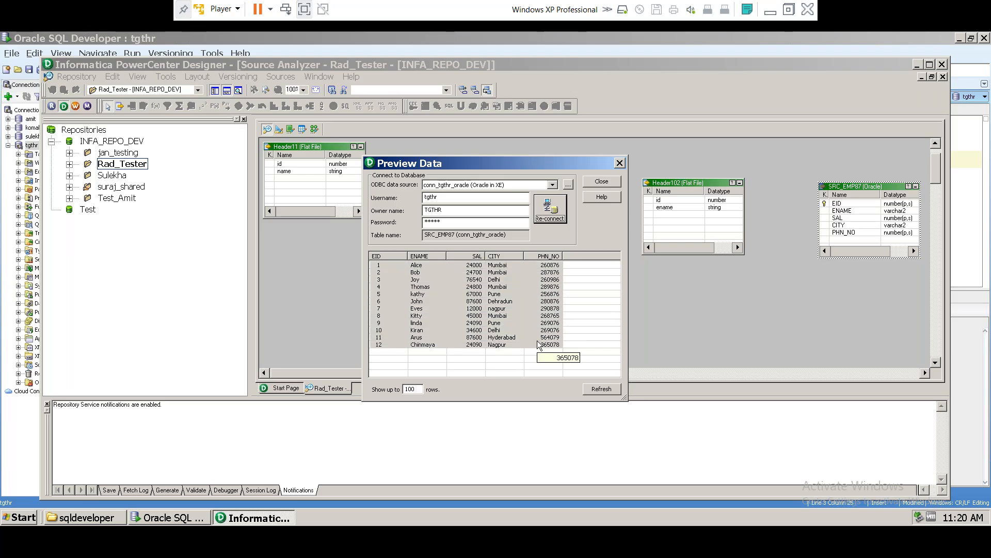
pyautogui.click(619, 163)
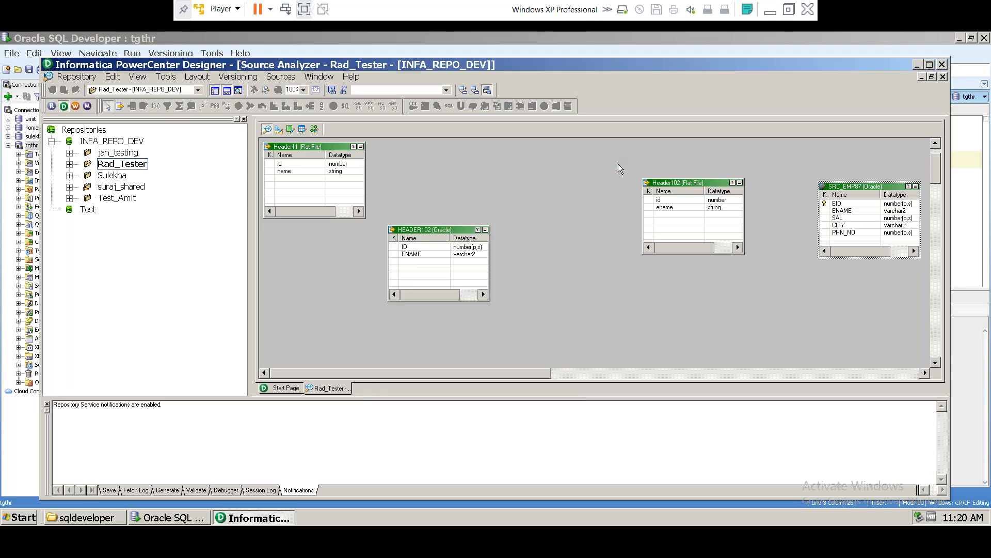
# Step: Preview TGT_EMP87 from the Target Designer with the database password, confirming it holds no rows
pyautogui.click(279, 129)
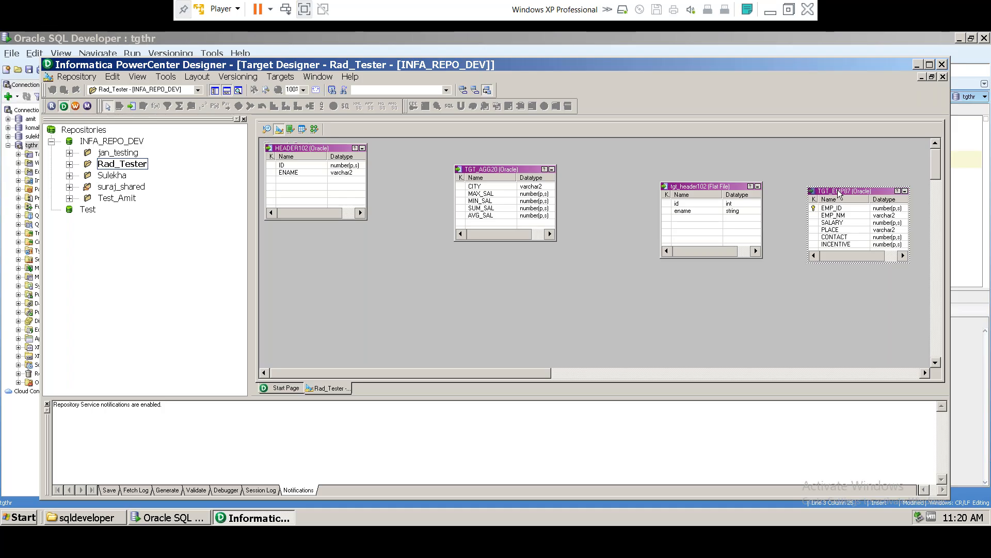
pyautogui.rightClick(839, 195)
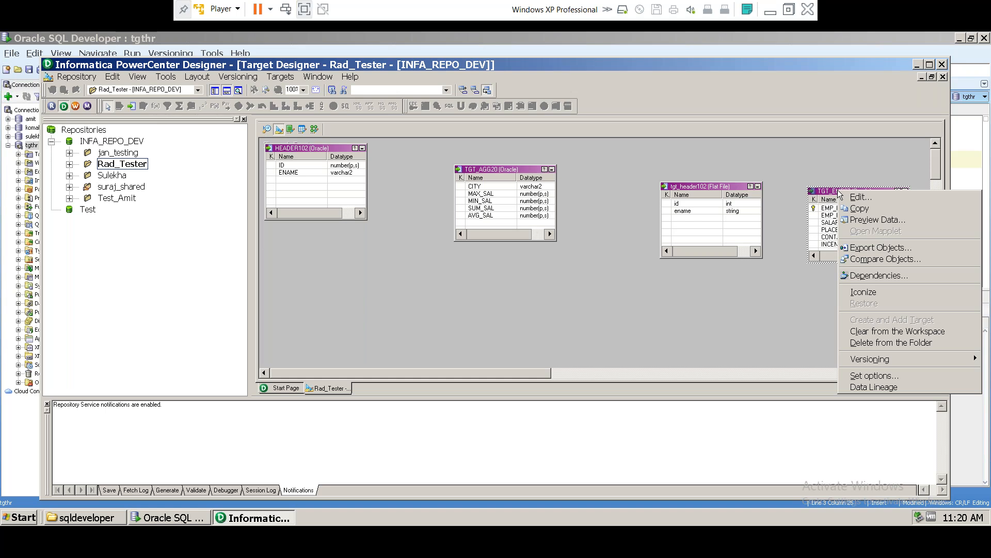
pyautogui.click(873, 220)
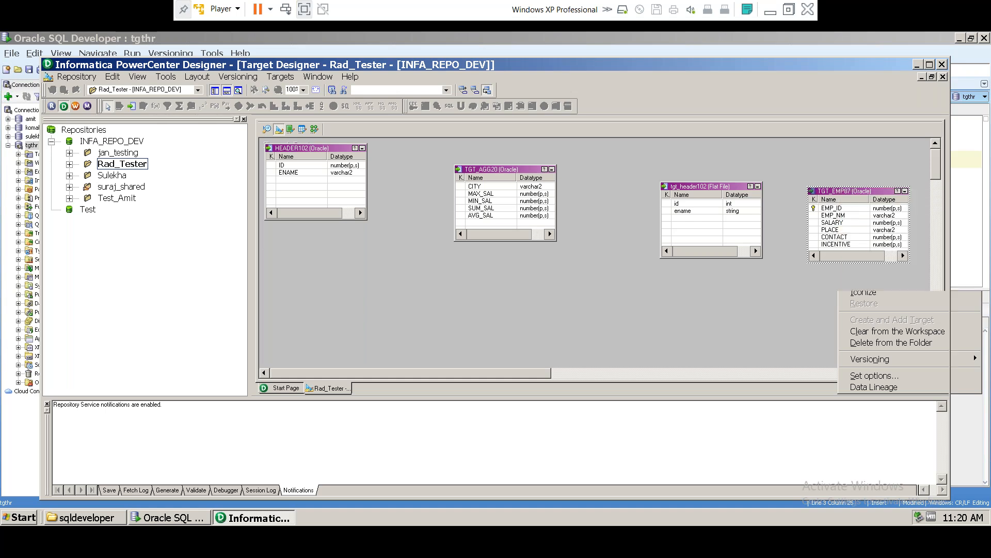
pyautogui.click(442, 224)
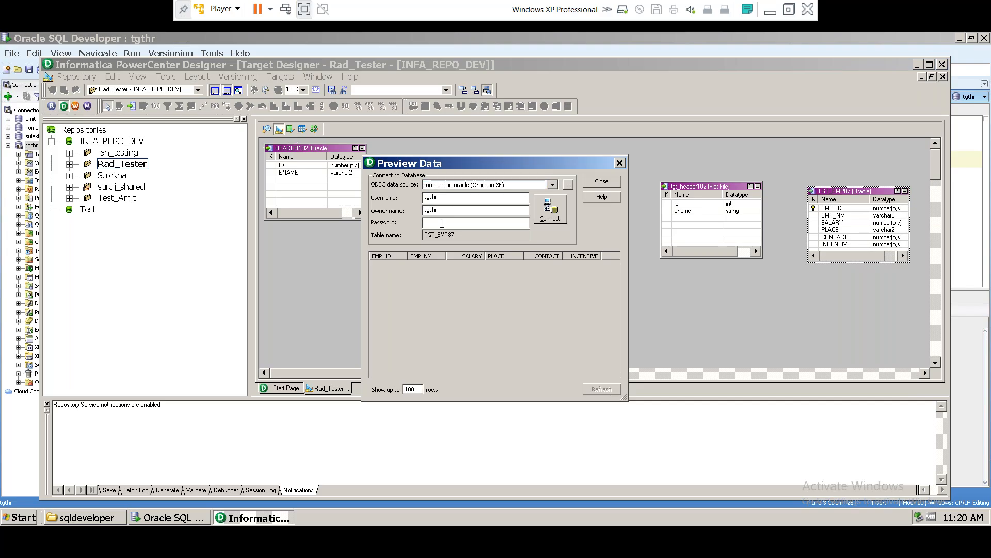
pyautogui.click(560, 212)
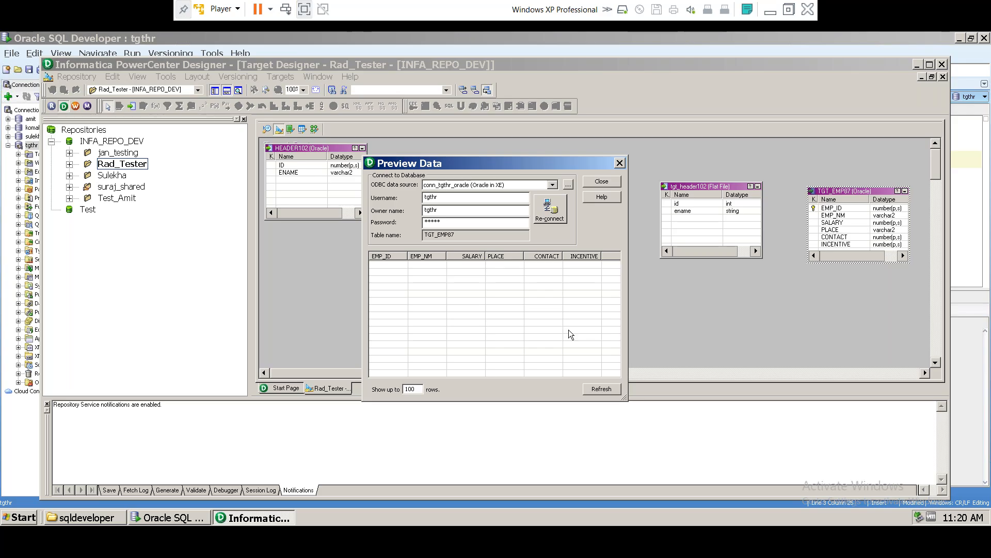
pyautogui.click(620, 163)
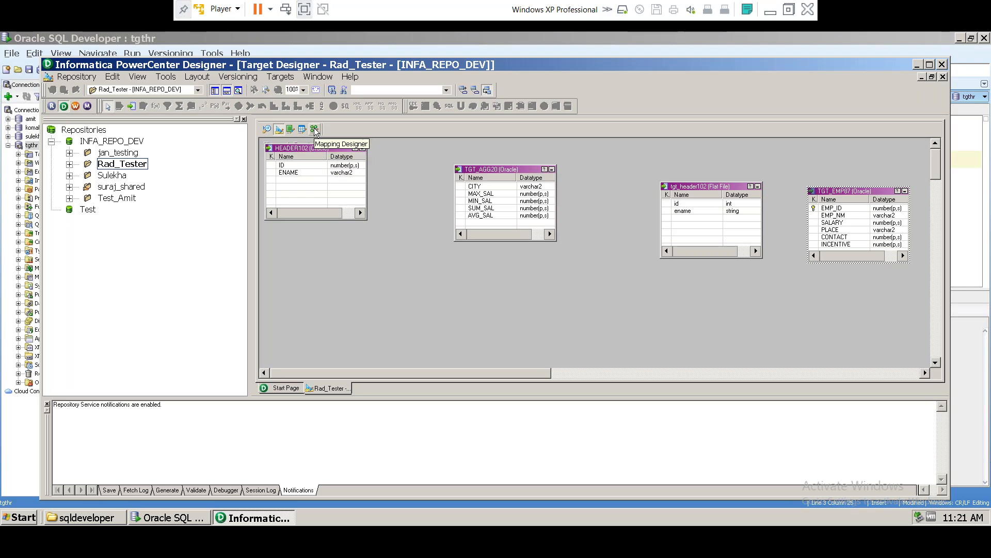
# Step: Go to the Mapping Designer showing m_t2t_header102 and display the Mappings menu
pyautogui.click(316, 130)
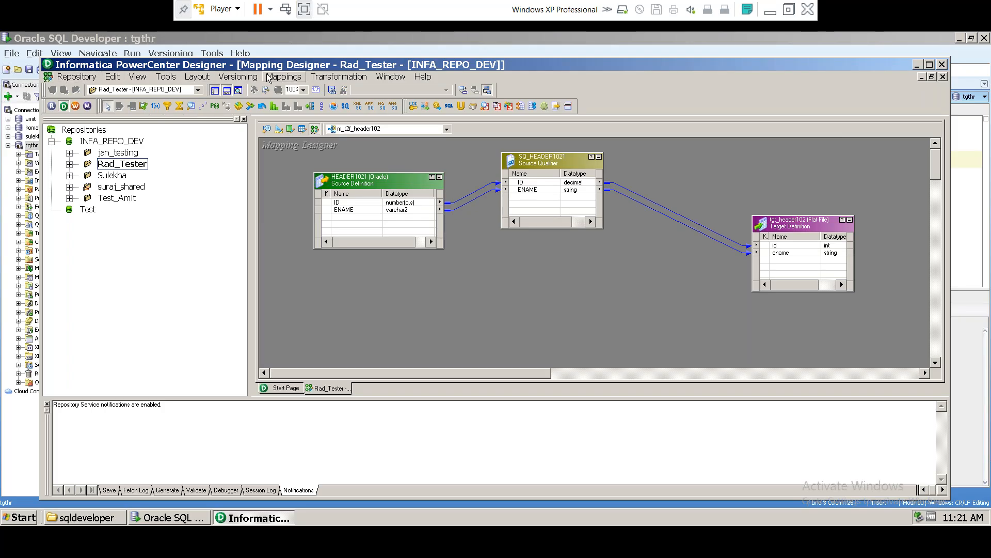
pyautogui.click(282, 79)
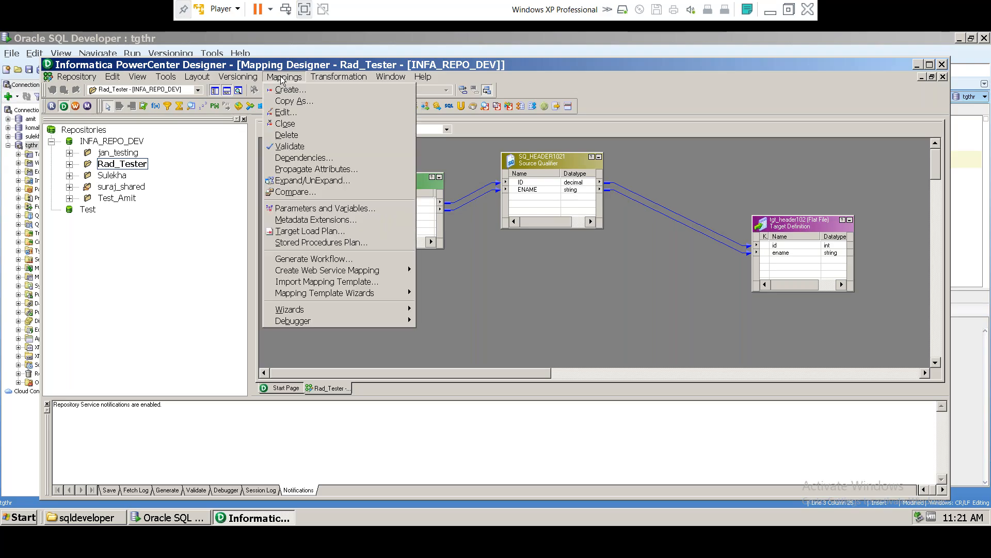
pyautogui.click(282, 78)
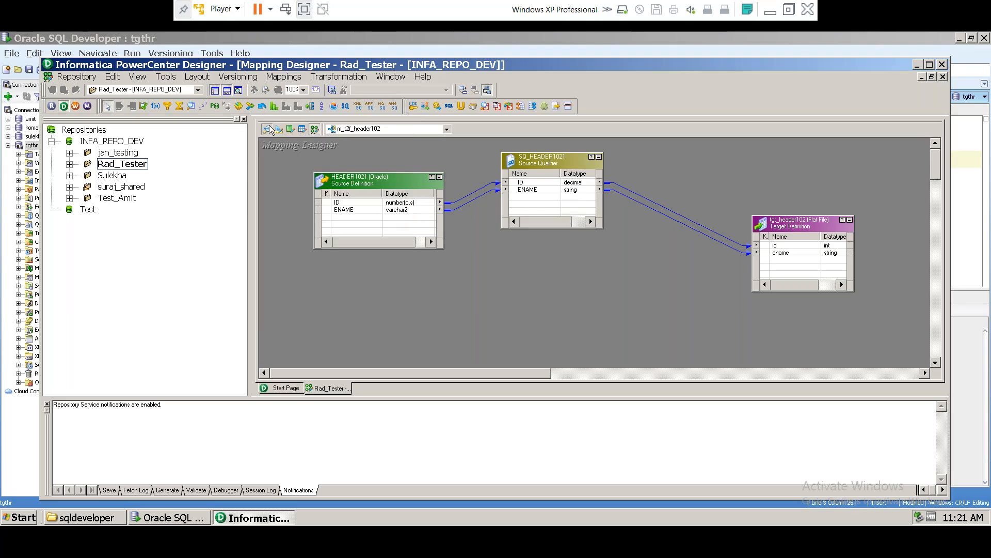
pyautogui.click(269, 129)
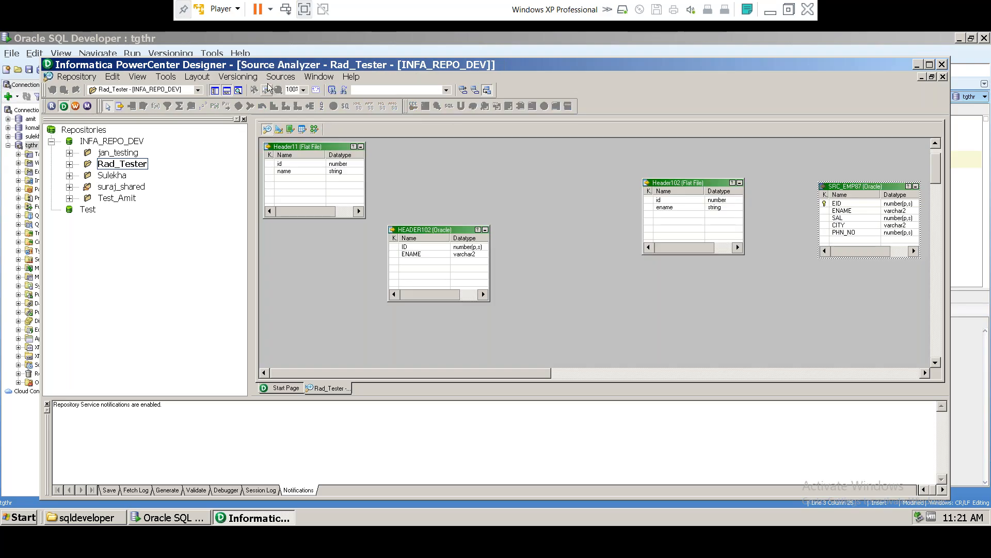
pyautogui.click(279, 129)
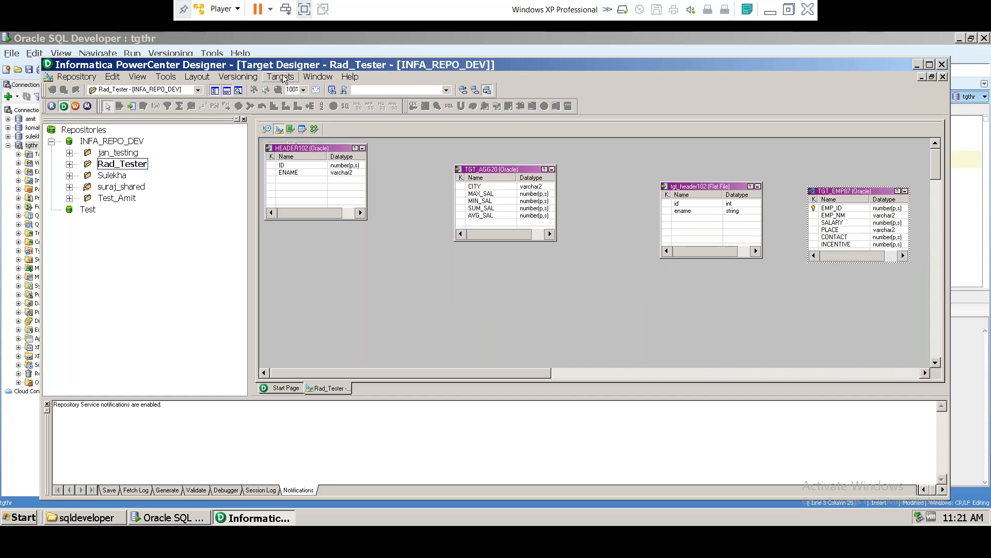
pyautogui.click(313, 129)
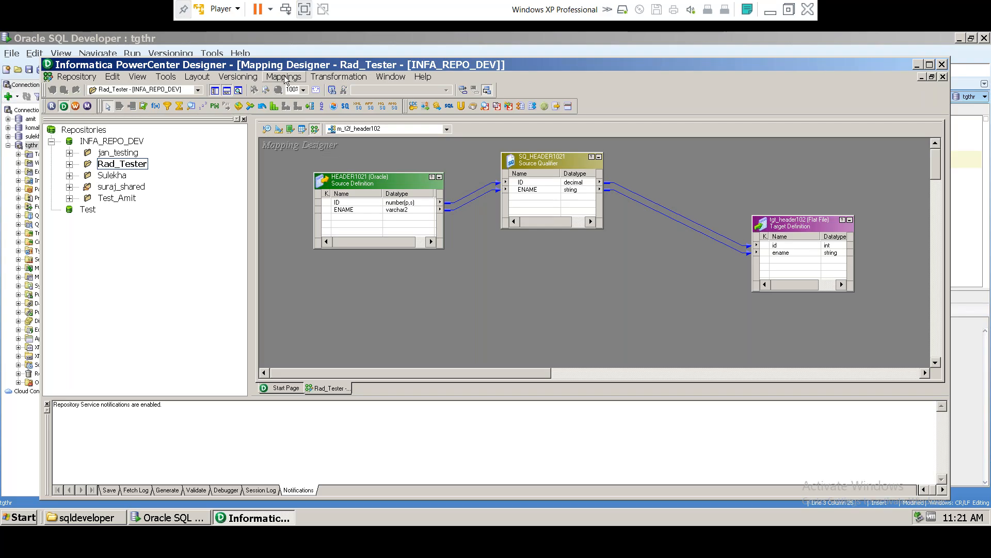
pyautogui.click(284, 78)
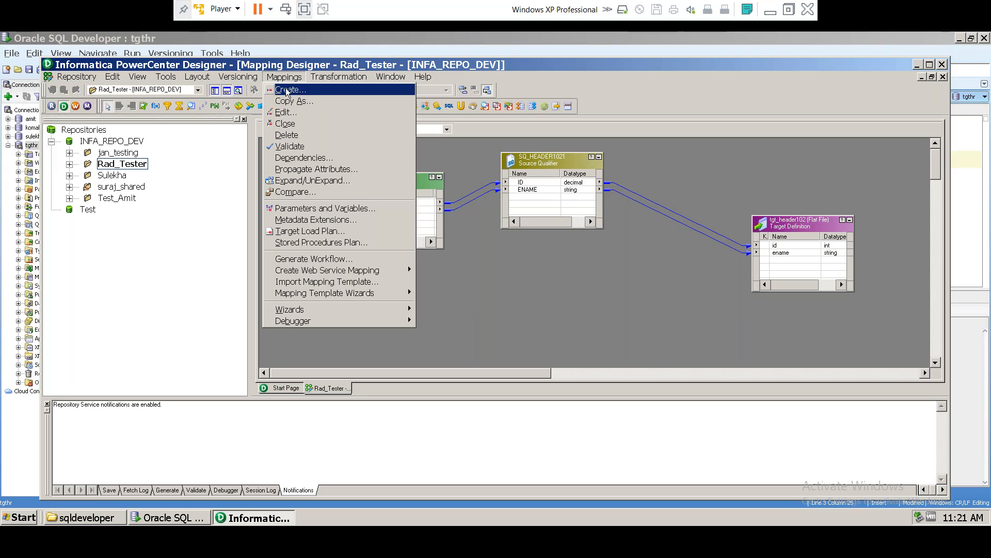
# Step: Create a new mapping, replacing the default NEWMAPPING226 with the name m_emp87
pyautogui.click(286, 91)
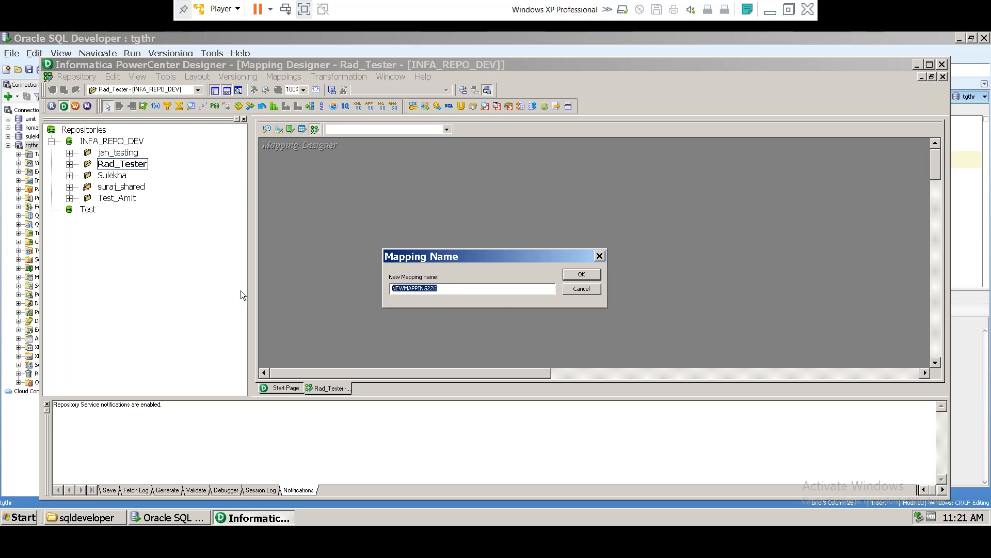
pyautogui.moveTo(407, 257); pyautogui.dragTo(374, 207)
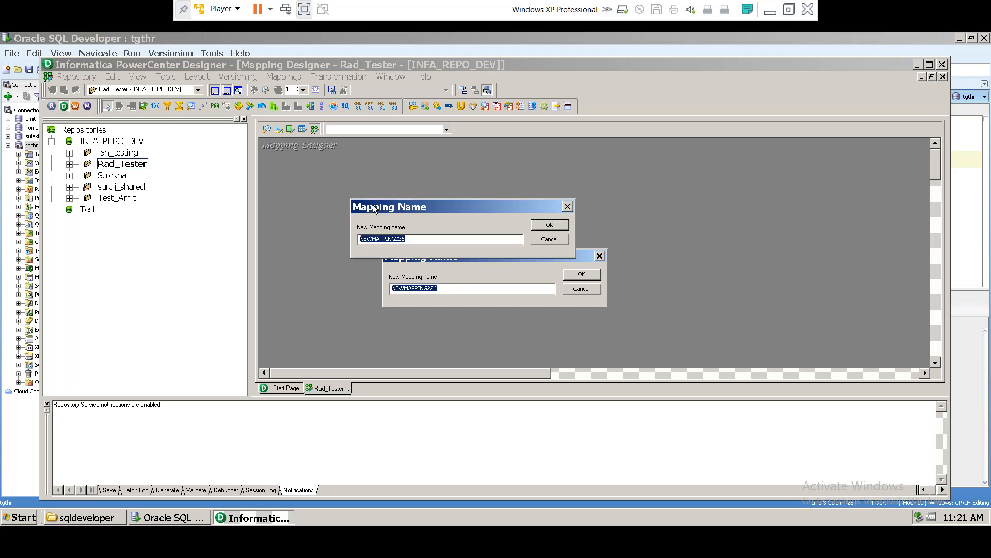
pyautogui.click(413, 239)
pyautogui.moveTo(412, 239); pyautogui.dragTo(360, 239)
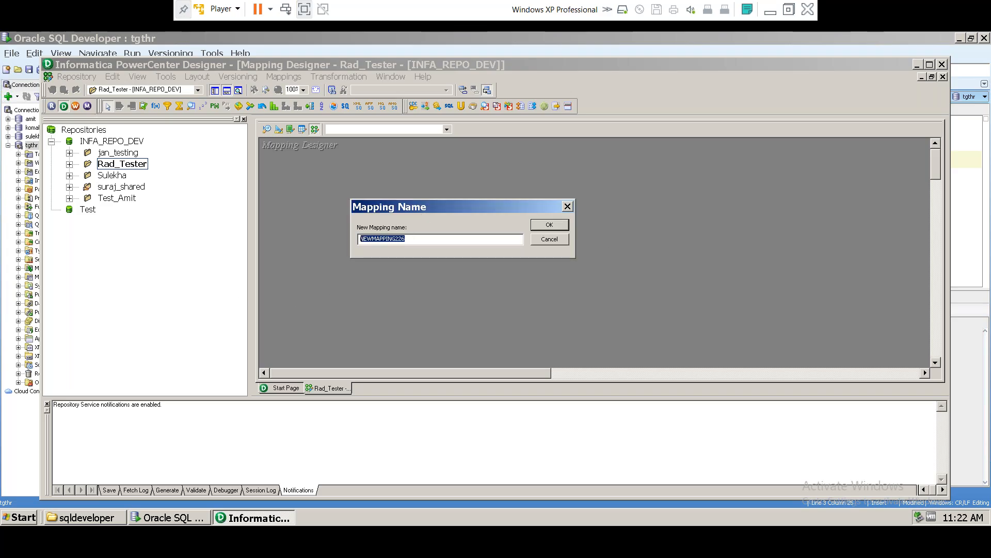
pyautogui.write('m_')
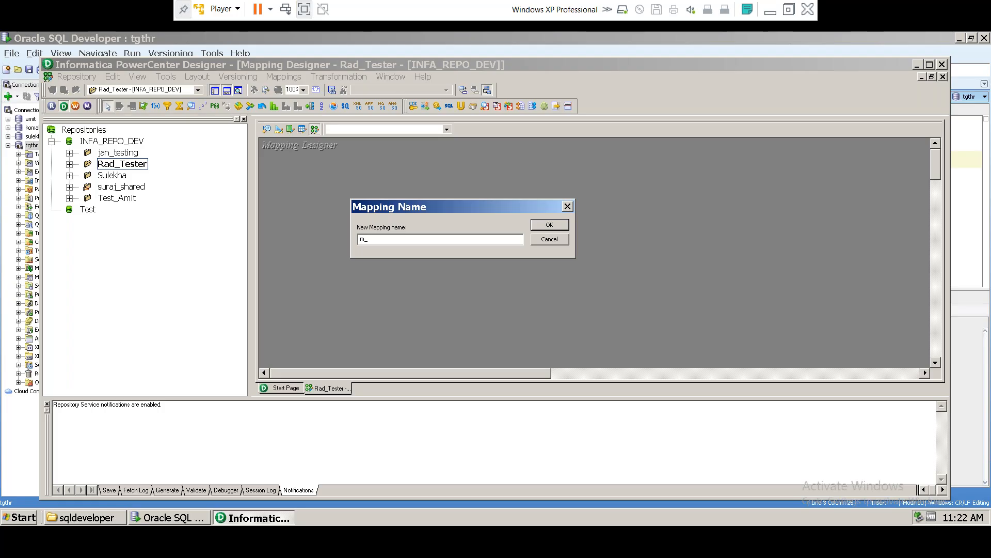
pyautogui.write('emp87')
pyautogui.click(549, 224)
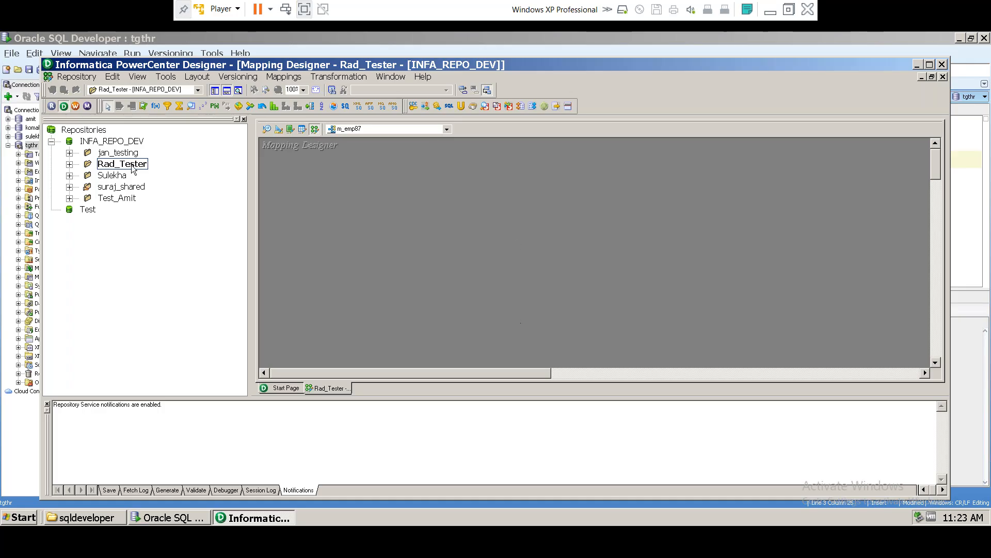
# Step: Drag SRC_EMP87 from Rad_Tester > Sources > conn_tgthr_oracle into the m_emp87 mapping
pyautogui.click(69, 164)
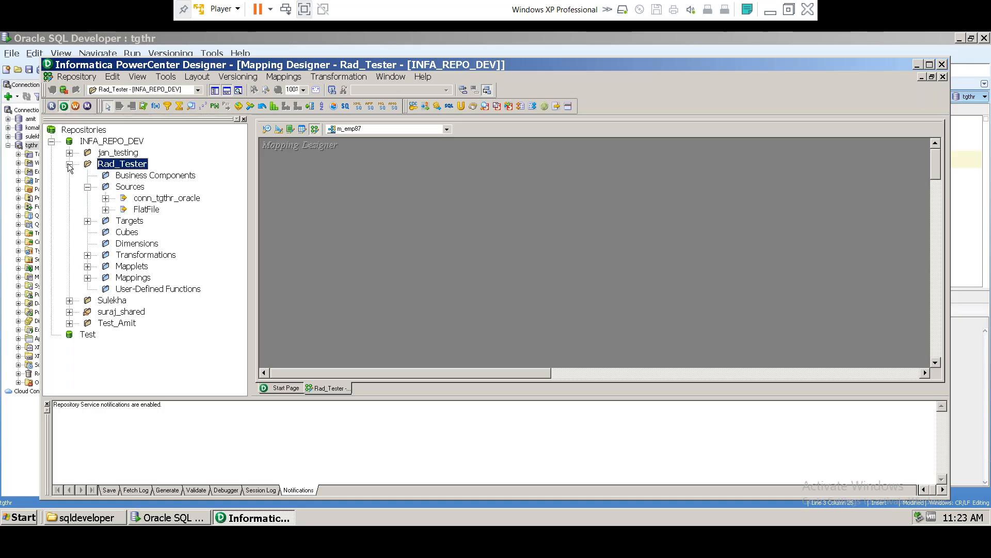
pyautogui.click(87, 187)
pyautogui.click(87, 188)
pyautogui.click(105, 198)
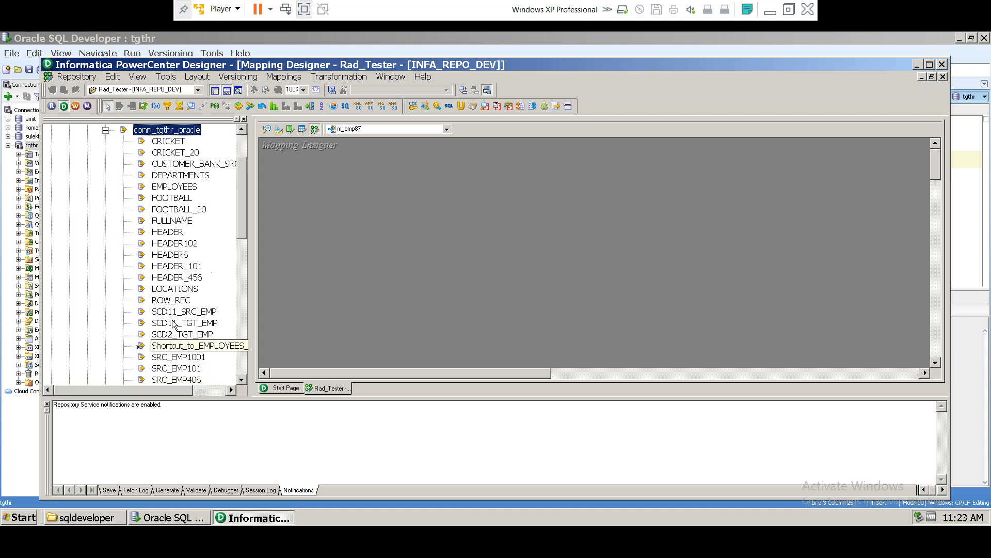
pyautogui.scroll(-2, 181, 310)
pyautogui.scroll(1, 186, 341)
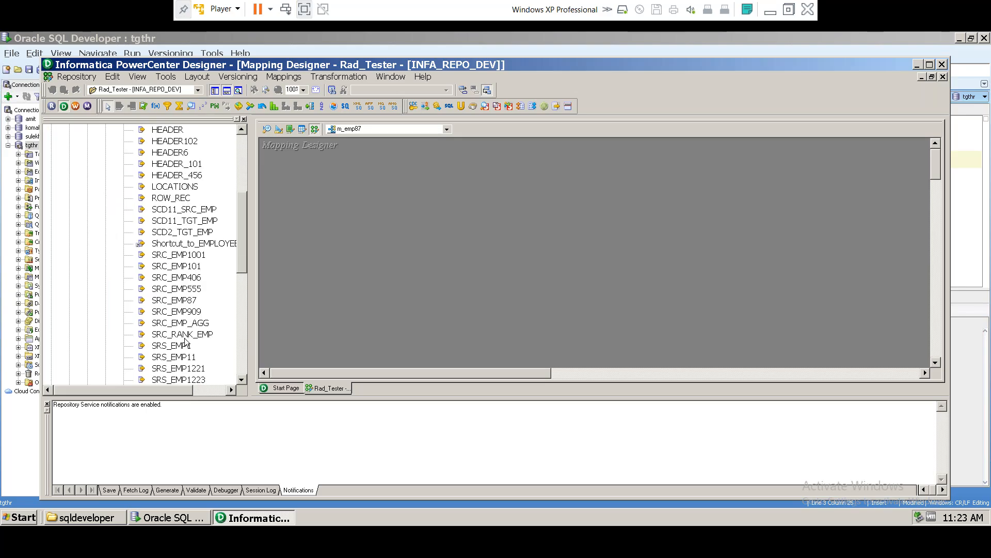
pyautogui.click(175, 302)
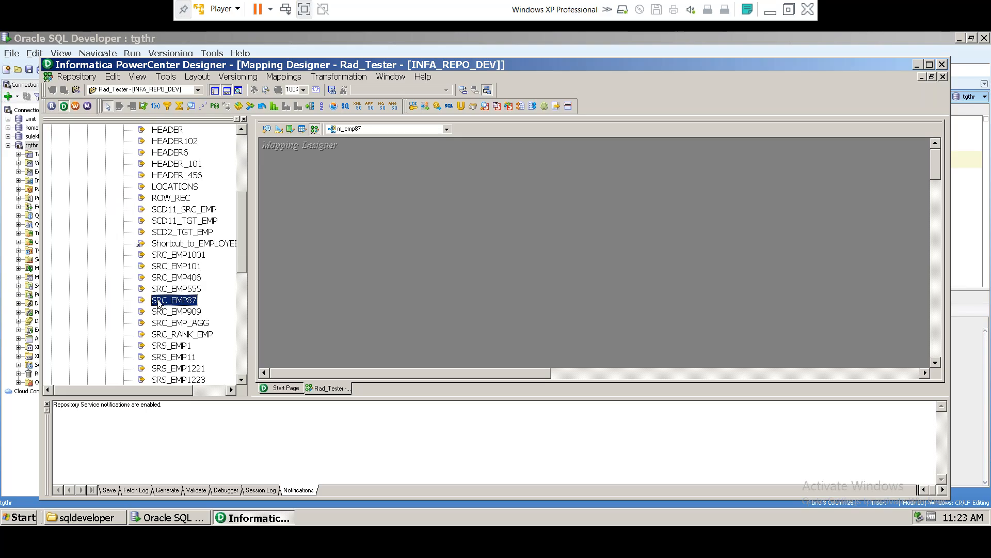
pyautogui.moveTo(158, 304); pyautogui.dragTo(299, 240)
pyautogui.moveTo(320, 200); pyautogui.dragTo(318, 197)
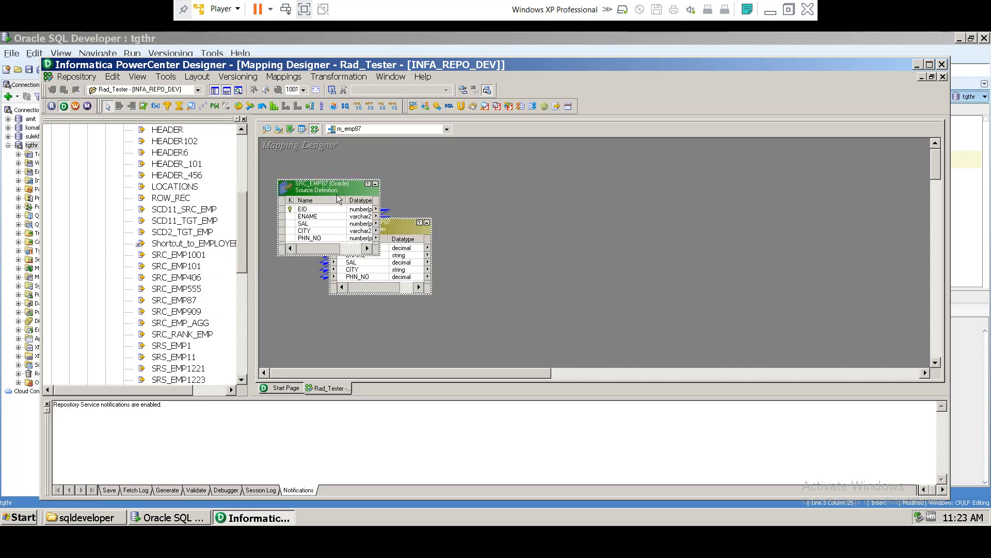
# Step: Move SQ_SRC_EMP87 to the right of the source and make both boxes taller
pyautogui.click(387, 227)
pyautogui.moveTo(386, 227); pyautogui.dragTo(512, 190)
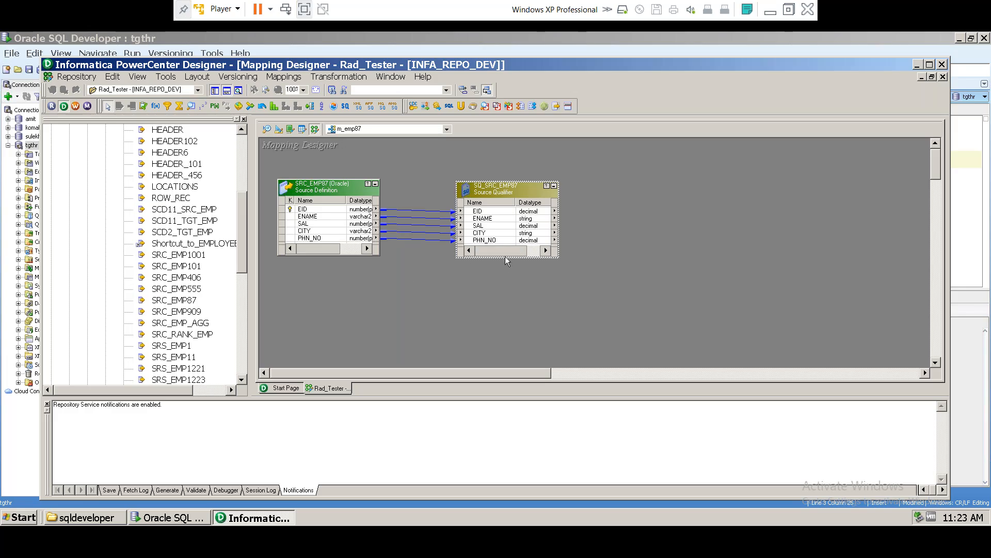
pyautogui.moveTo(505, 259); pyautogui.dragTo(505, 302)
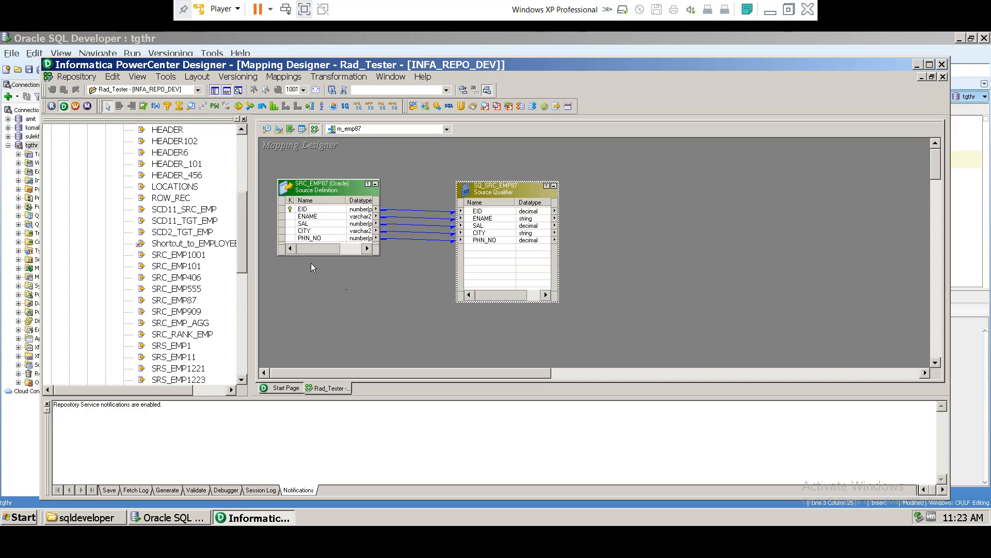
pyautogui.moveTo(326, 255); pyautogui.dragTo(327, 324)
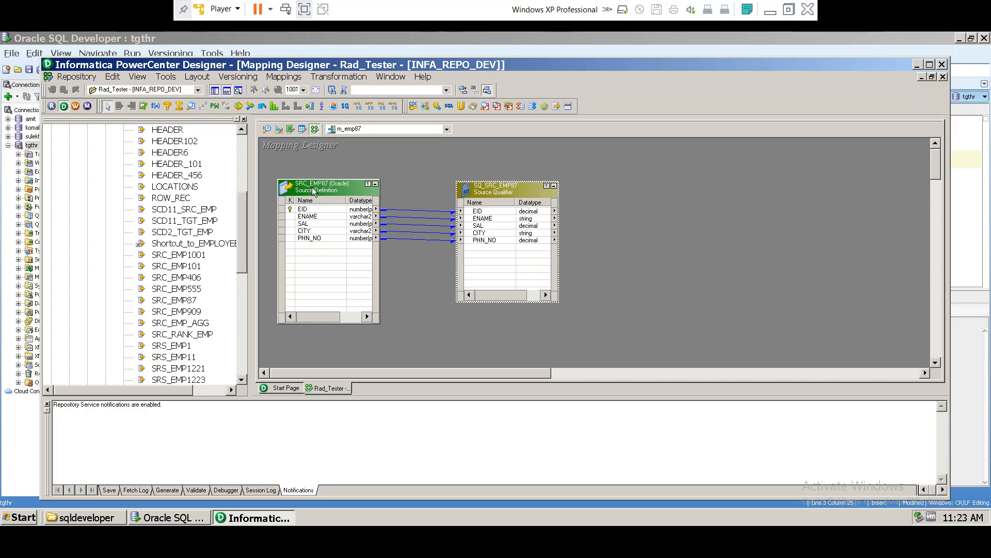
pyautogui.click(324, 186)
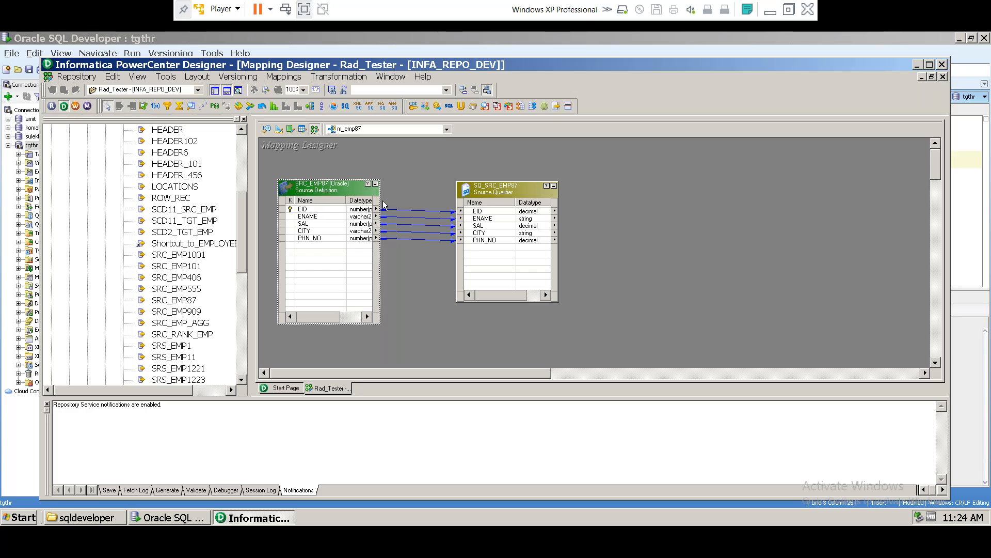
pyautogui.moveTo(381, 207); pyautogui.dragTo(405, 207)
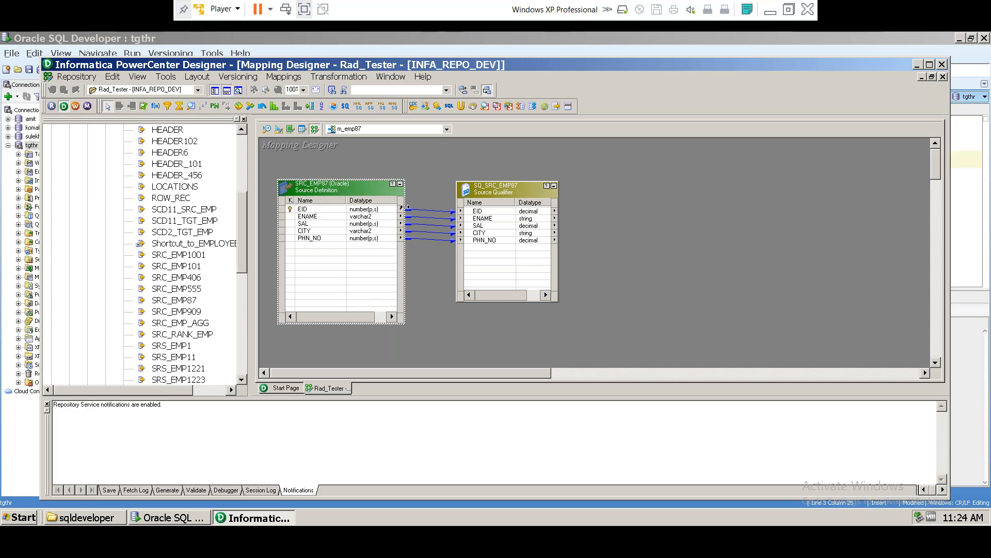
pyautogui.moveTo(309, 209); pyautogui.dragTo(312, 238)
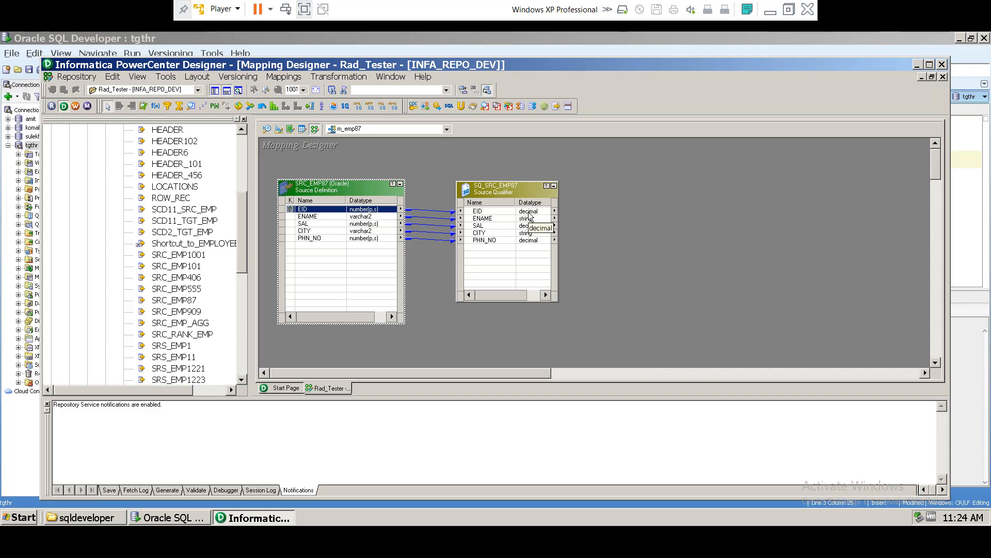
pyautogui.click(530, 213)
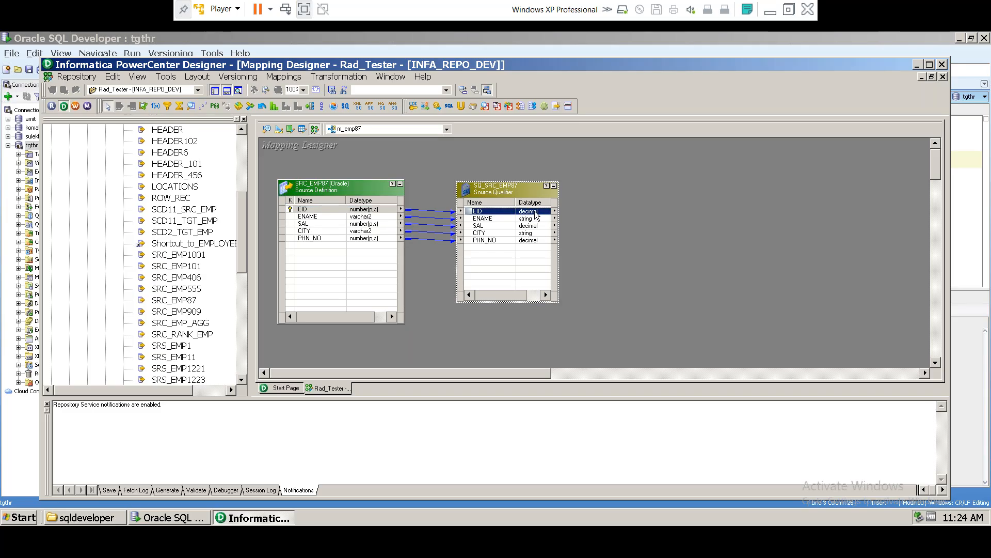
pyautogui.click(367, 219)
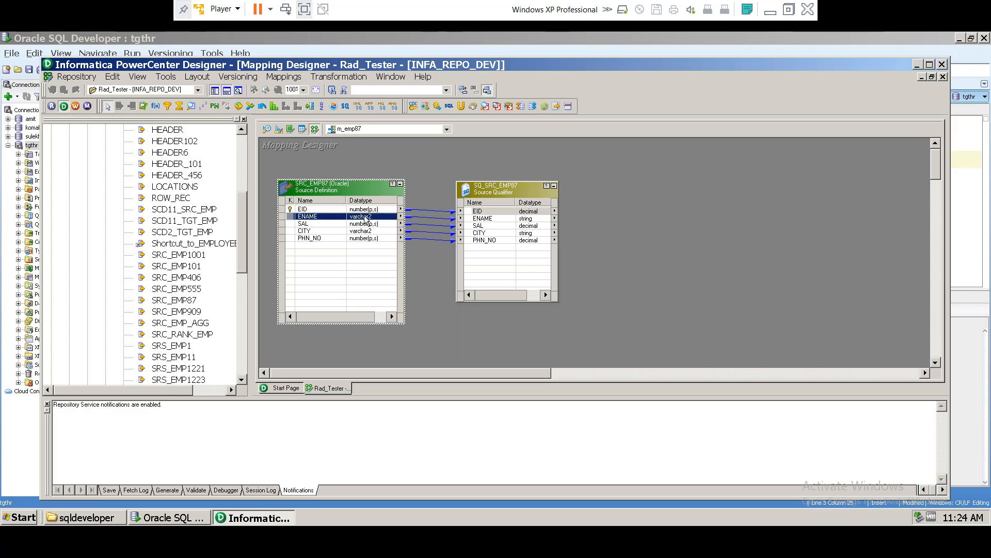
pyautogui.click(531, 220)
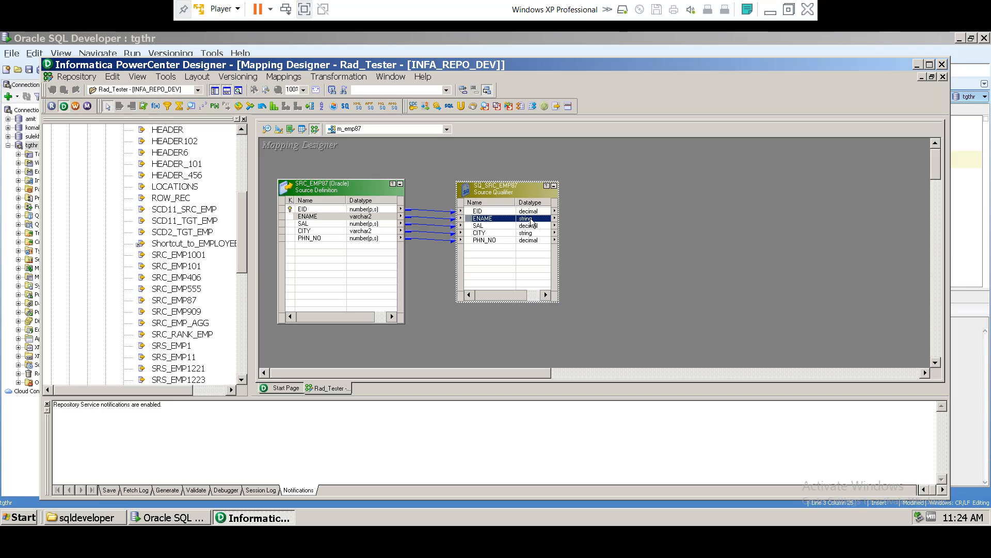
pyautogui.click(365, 224)
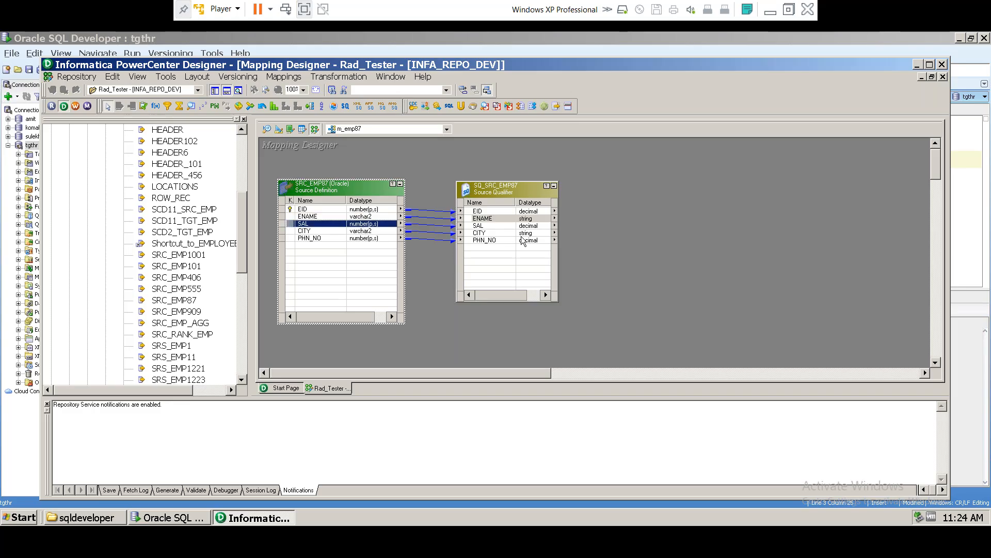
pyautogui.click(528, 227)
pyautogui.click(365, 231)
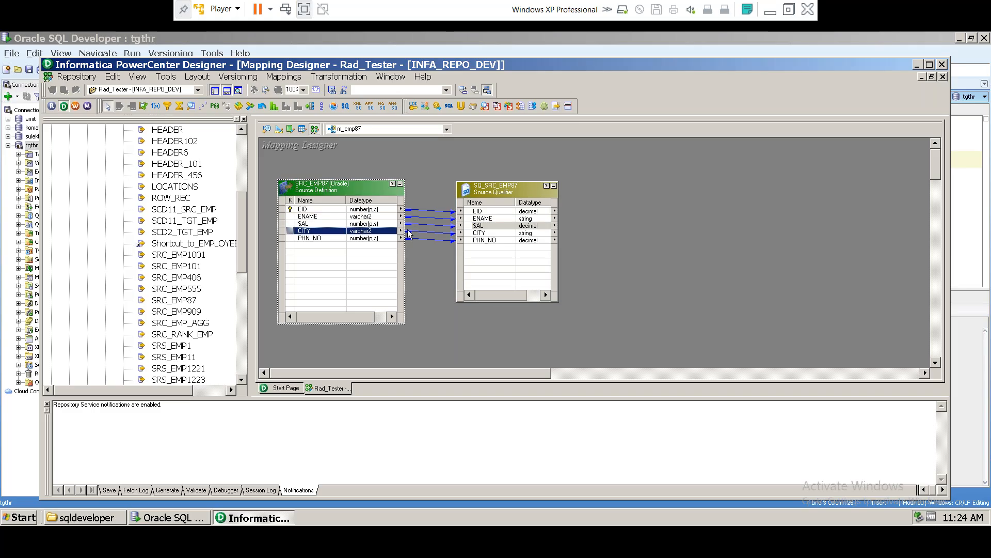
pyautogui.click(365, 238)
pyautogui.click(532, 240)
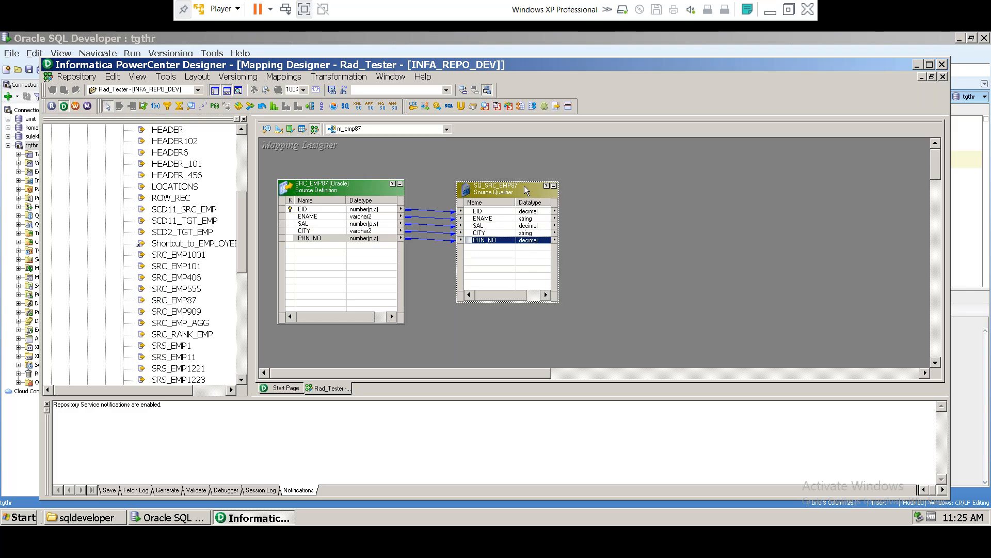
pyautogui.click(527, 213)
pyautogui.click(529, 242)
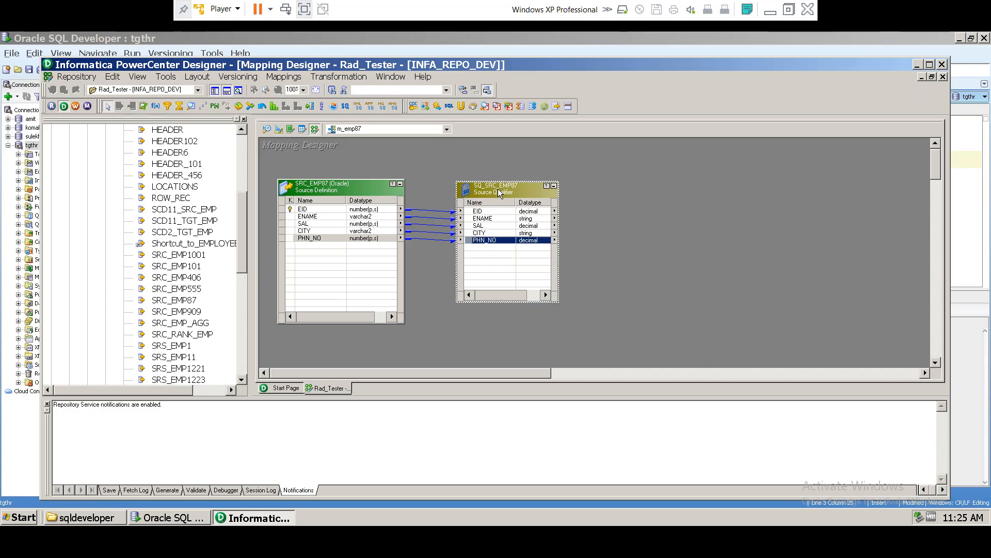
# Step: Drag TGT_EMP87 from the Targets folder onto the canvas right of the qualifier and enlarge it
pyautogui.moveTo(244, 231); pyautogui.dragTo(249, 166)
pyautogui.click(106, 199)
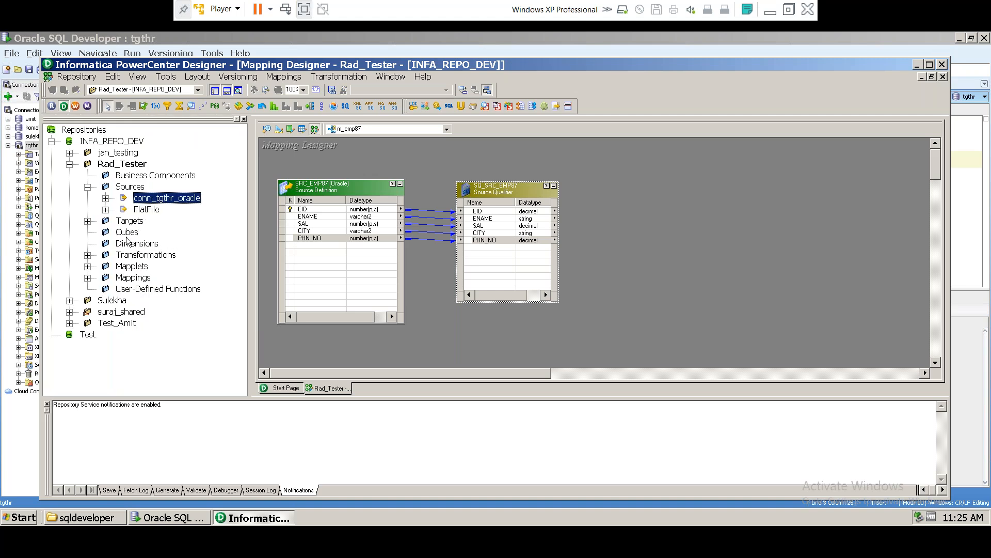
pyautogui.click(87, 221)
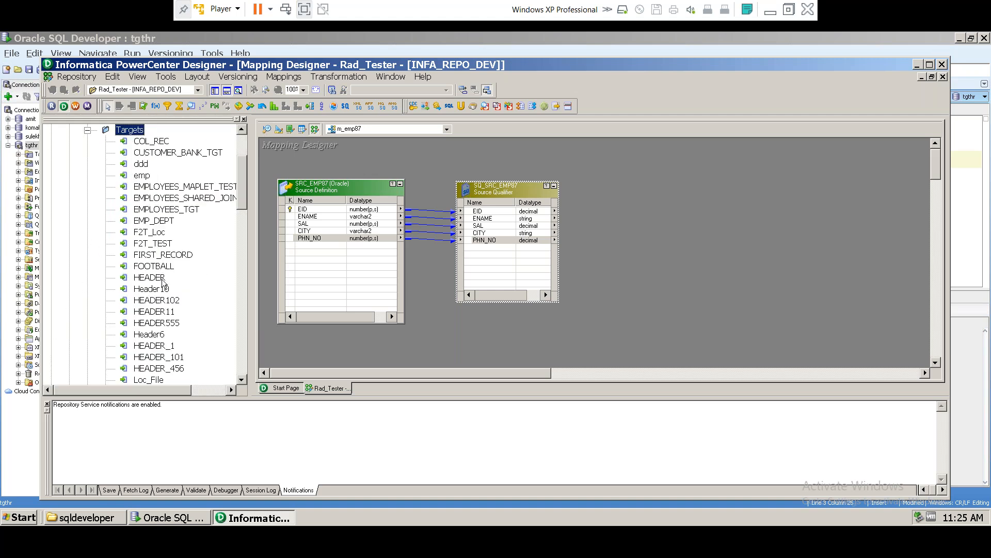
pyautogui.scroll(-2, 162, 323)
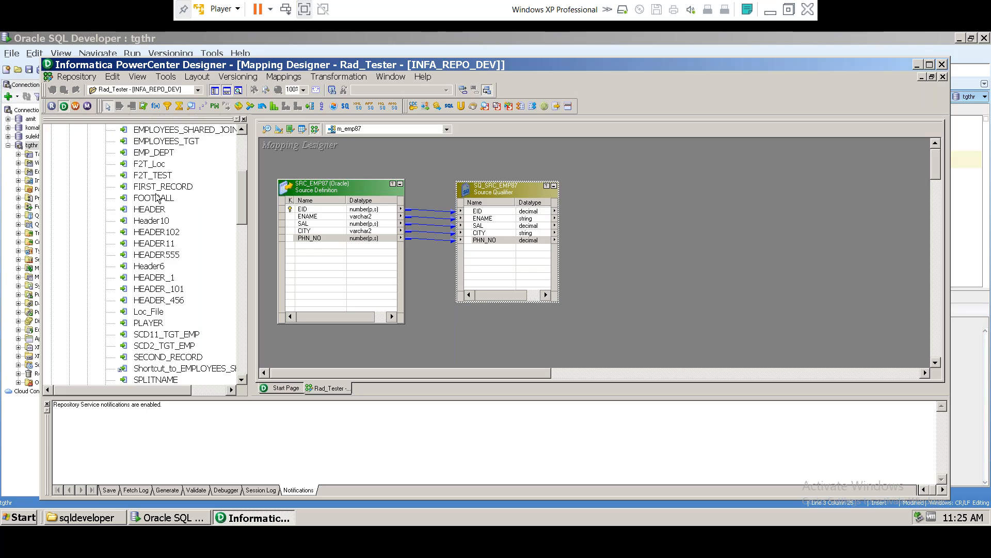
pyautogui.scroll(4, 155, 204)
pyautogui.scroll(-6, 153, 205)
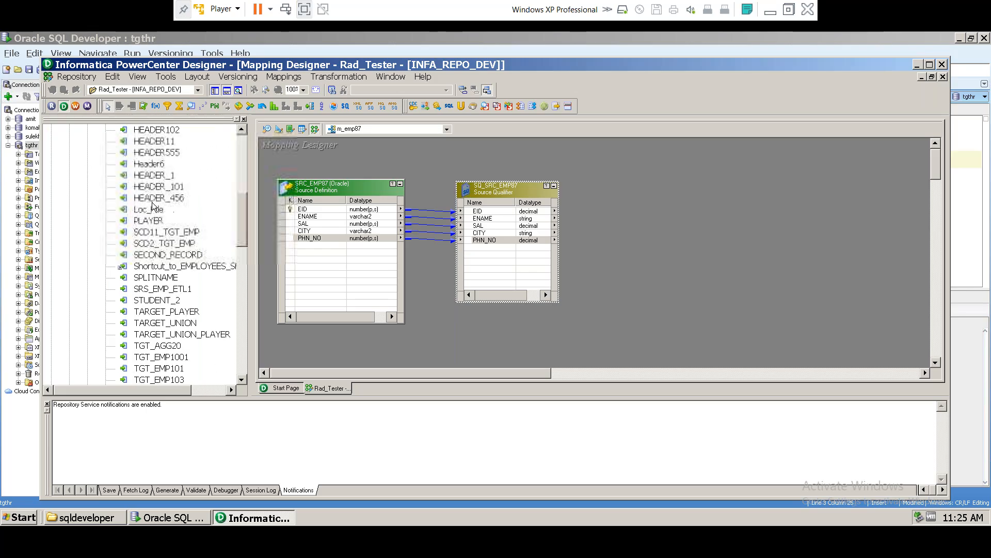
pyautogui.scroll(-2, 175, 283)
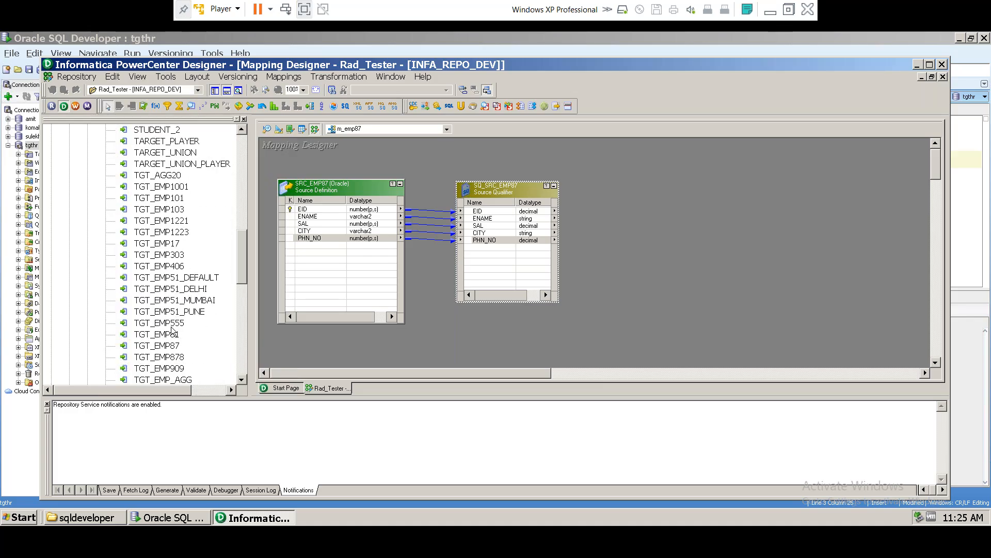
pyautogui.click(135, 347)
pyautogui.moveTo(133, 353); pyautogui.dragTo(793, 224)
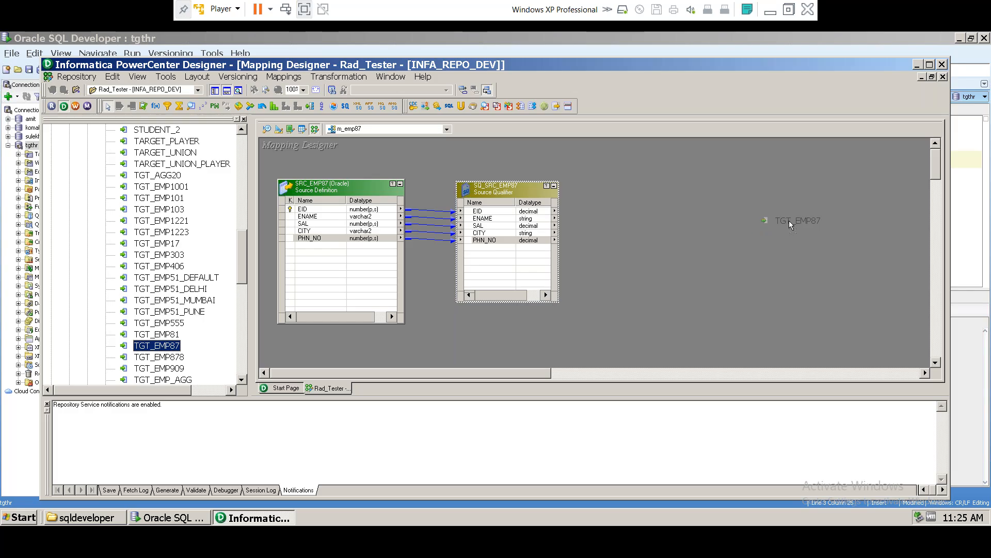
pyautogui.moveTo(790, 223); pyautogui.dragTo(790, 223)
pyautogui.moveTo(790, 298); pyautogui.dragTo(755, 328)
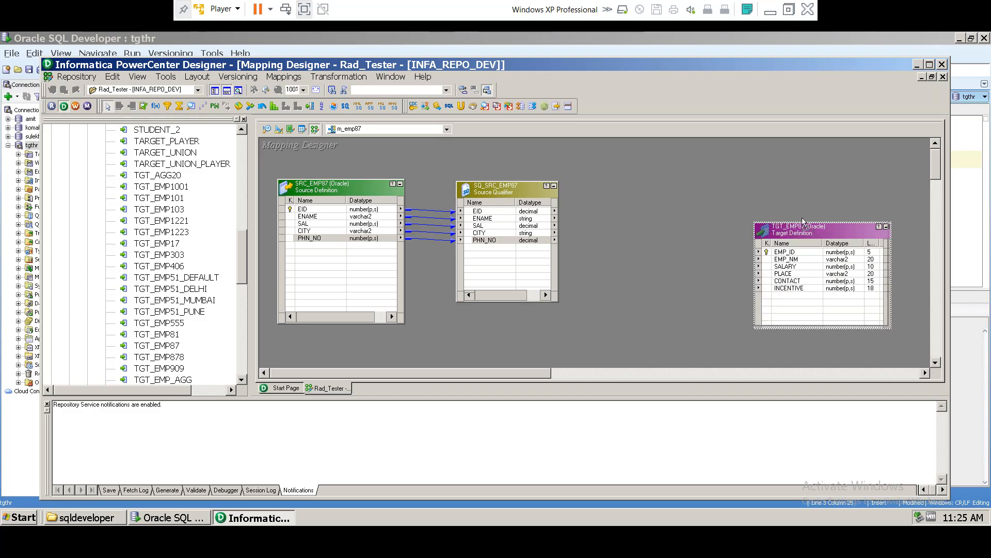
pyautogui.moveTo(802, 226); pyautogui.dragTo(783, 201)
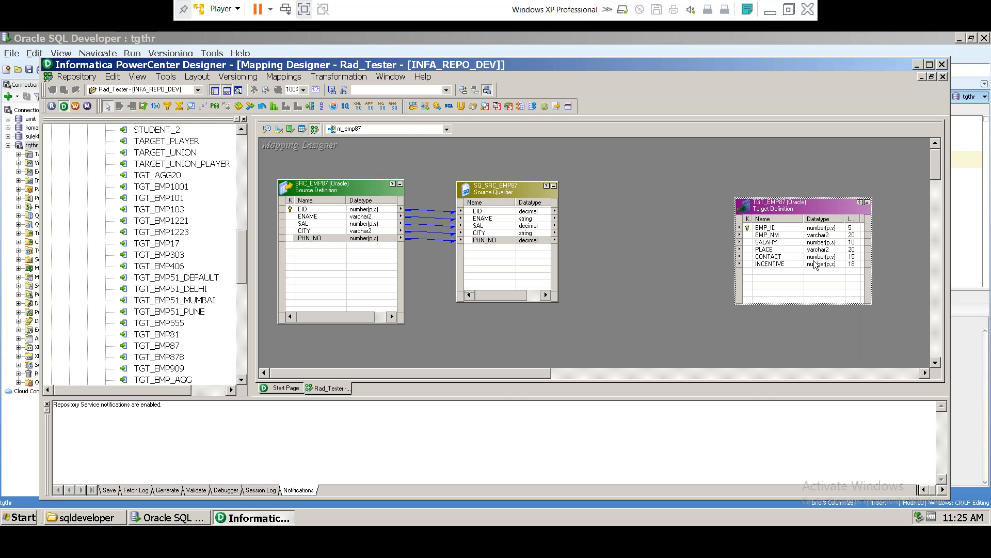
# Step: Select qualifier ports EID and PHN_NO and target ports EMP_ID and INCENTIVE, then deselect
pyautogui.click(483, 212)
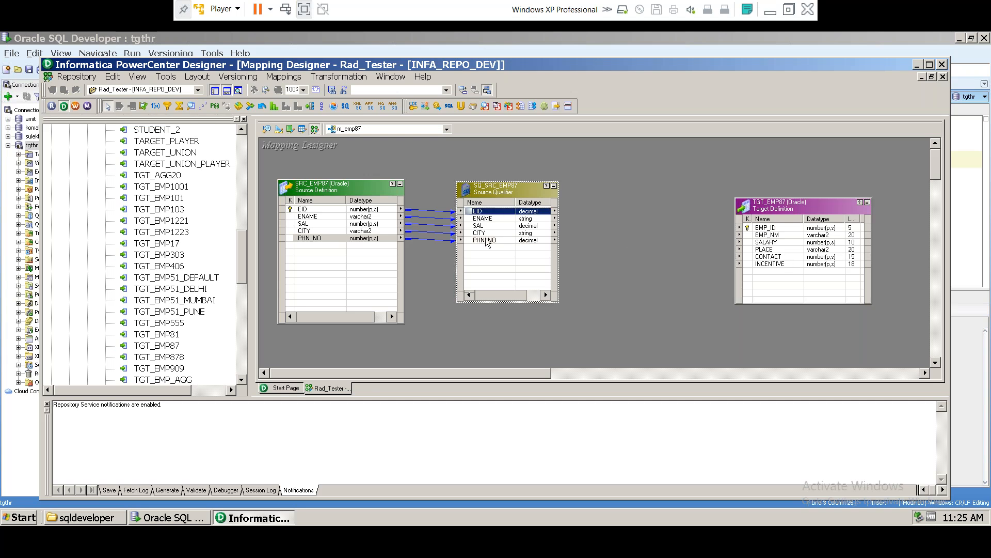
pyautogui.click(487, 241)
pyautogui.click(769, 228)
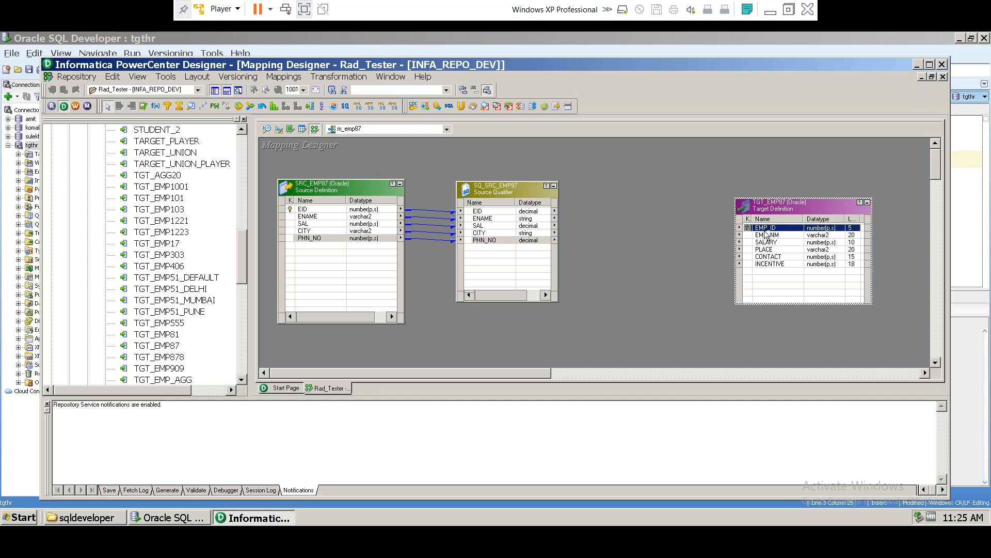
pyautogui.click(773, 266)
pyautogui.click(488, 213)
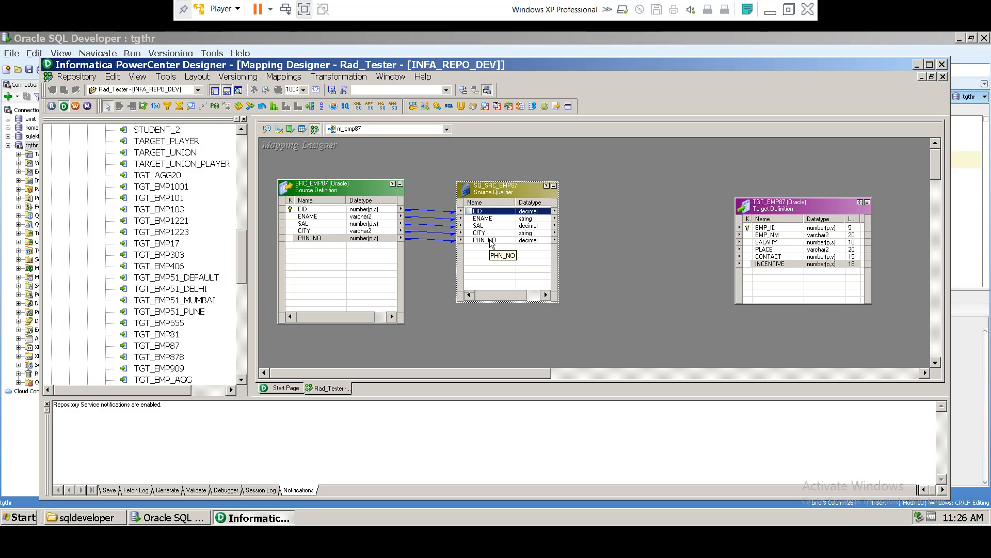
pyautogui.click(638, 307)
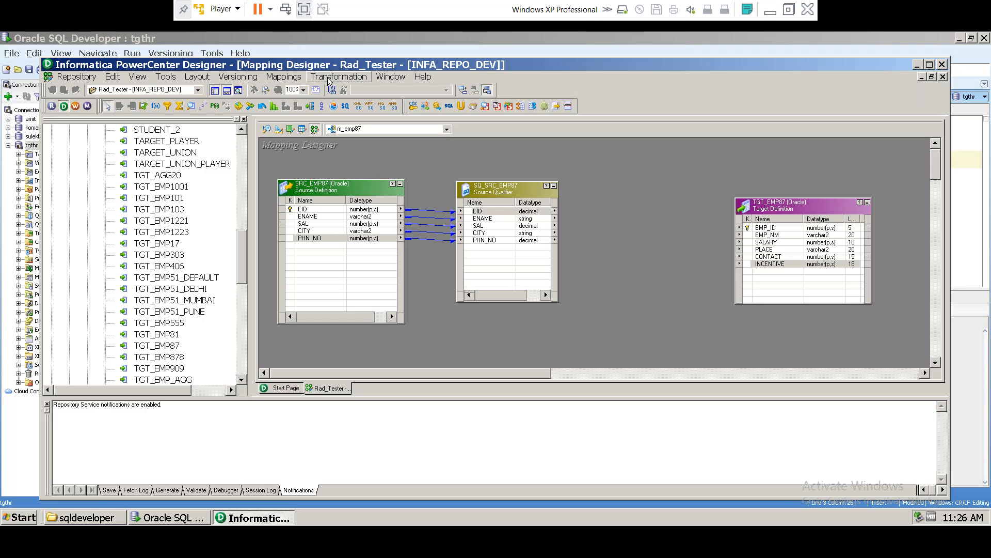
# Step: Start a new transformation from the Transformation menu and choose the Filter type
pyautogui.click(328, 76)
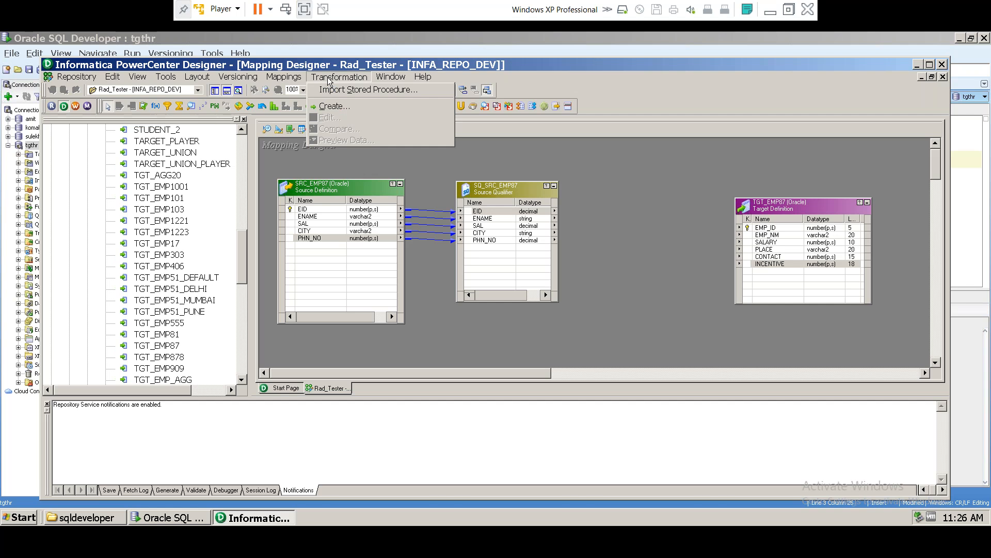
pyautogui.click(330, 106)
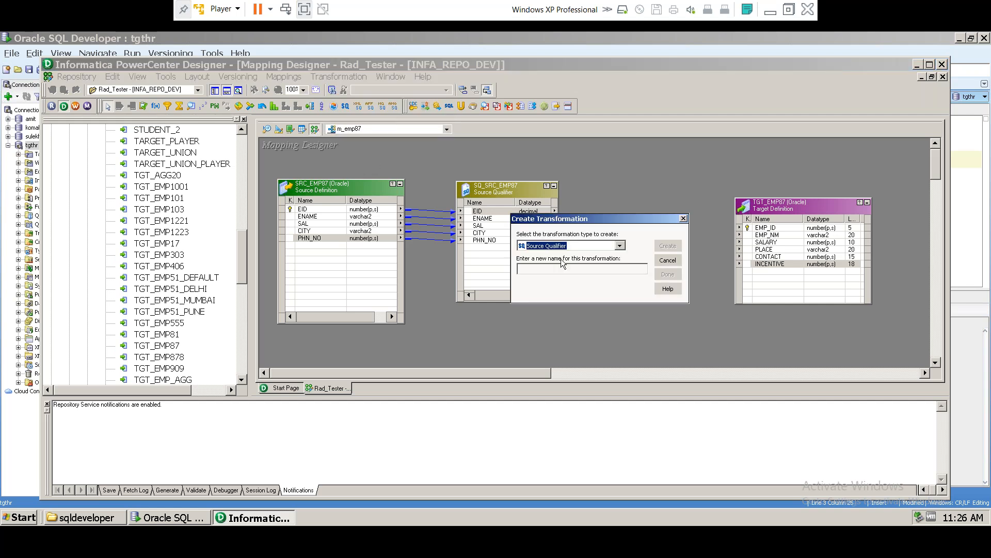
pyautogui.moveTo(585, 218); pyautogui.dragTo(662, 192)
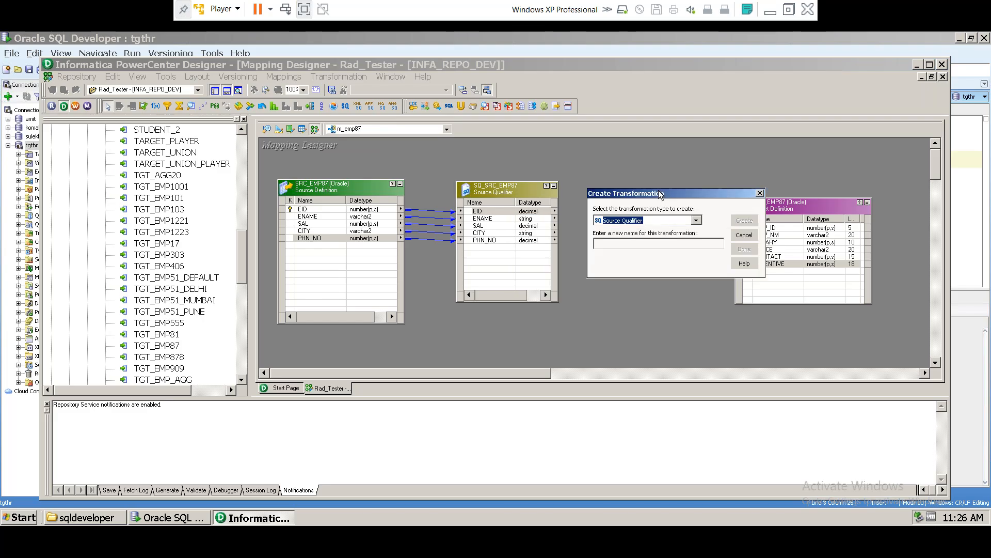
pyautogui.click(697, 221)
pyautogui.moveTo(695, 245)
pyautogui.mouseDown()
pyautogui.moveTo(700, 382)
pyautogui.moveTo(697, 237)
pyautogui.mouseUp()
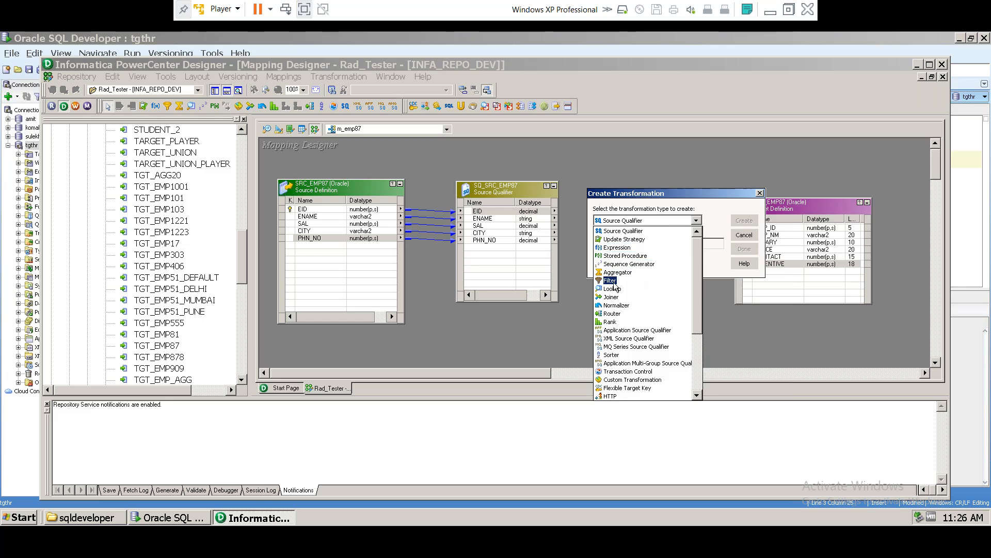
pyautogui.click(614, 282)
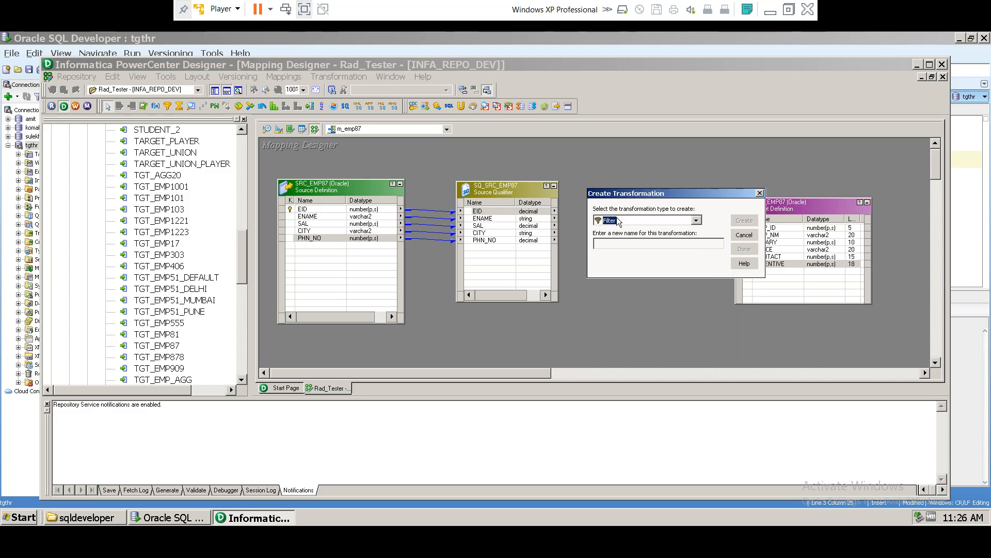
# Step: Name the Filter tr_m_emp87, create it and finish
pyautogui.click(640, 244)
pyautogui.write('tr_m_emp87')
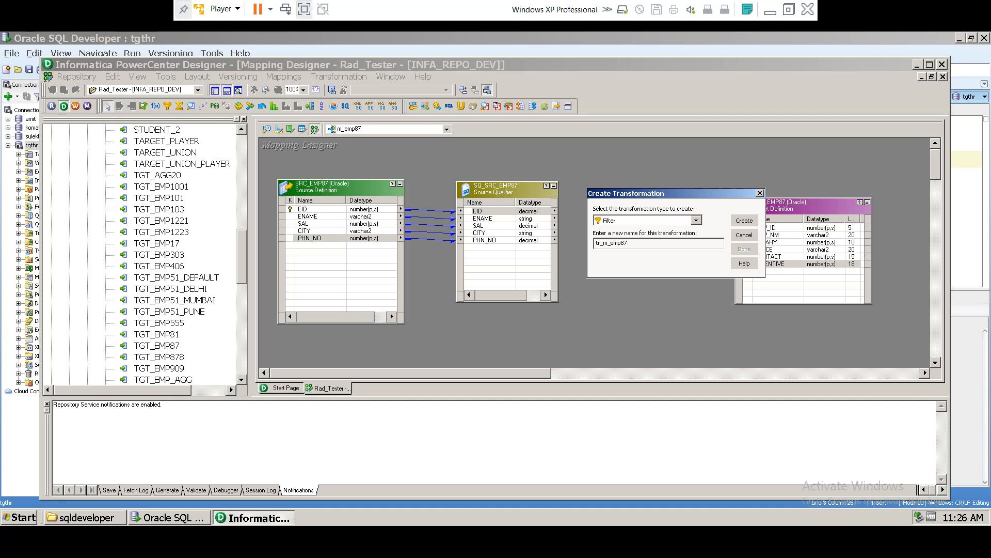
pyautogui.moveTo(604, 242); pyautogui.dragTo(629, 241)
pyautogui.click(602, 243)
pyautogui.click(633, 242)
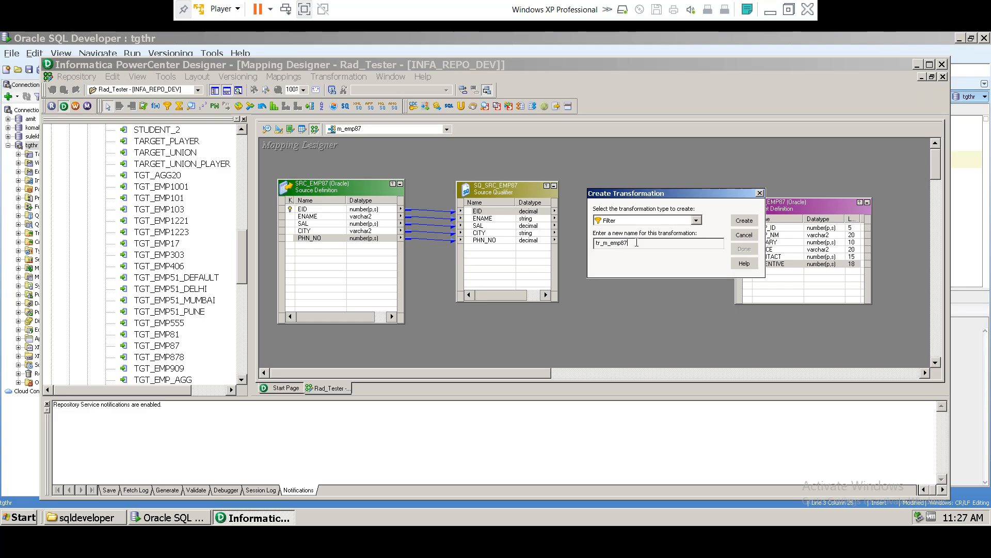
pyautogui.click(739, 226)
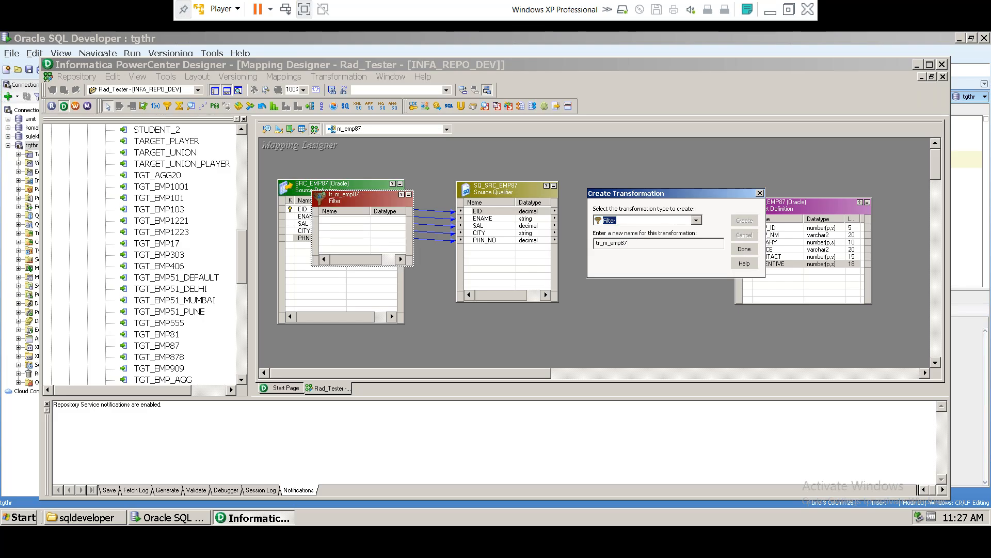
pyautogui.click(744, 250)
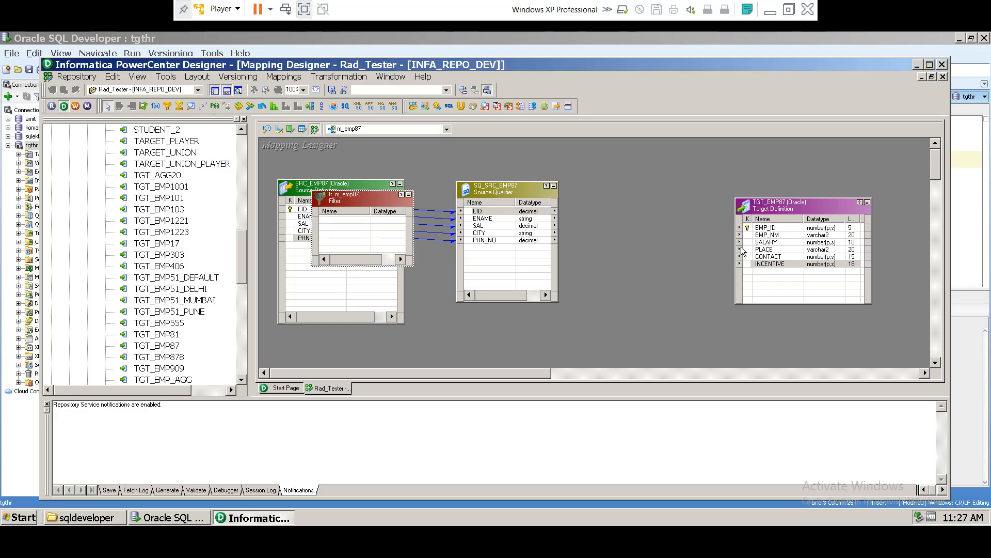
# Step: Place the filter between SQ_SRC_EMP87 and TGT_EMP87, shifting the target further right
pyautogui.moveTo(341, 200); pyautogui.dragTo(631, 207)
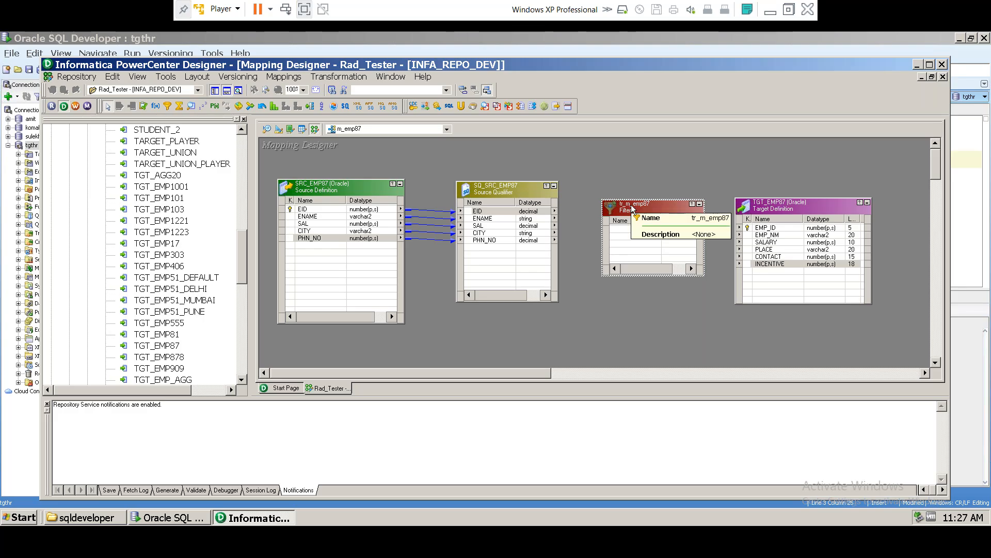
pyautogui.click(842, 206)
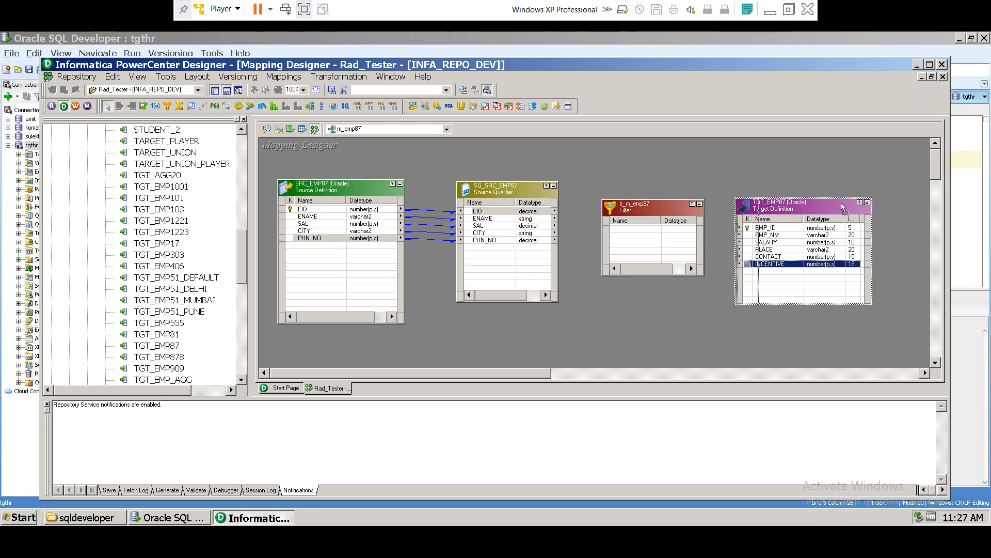
pyautogui.moveTo(842, 207); pyautogui.dragTo(883, 203)
# Step: Link the EID and ENAME ports from SQ_SRC_EMP87 into the tr_m_emp87 filter
pyautogui.click(621, 230)
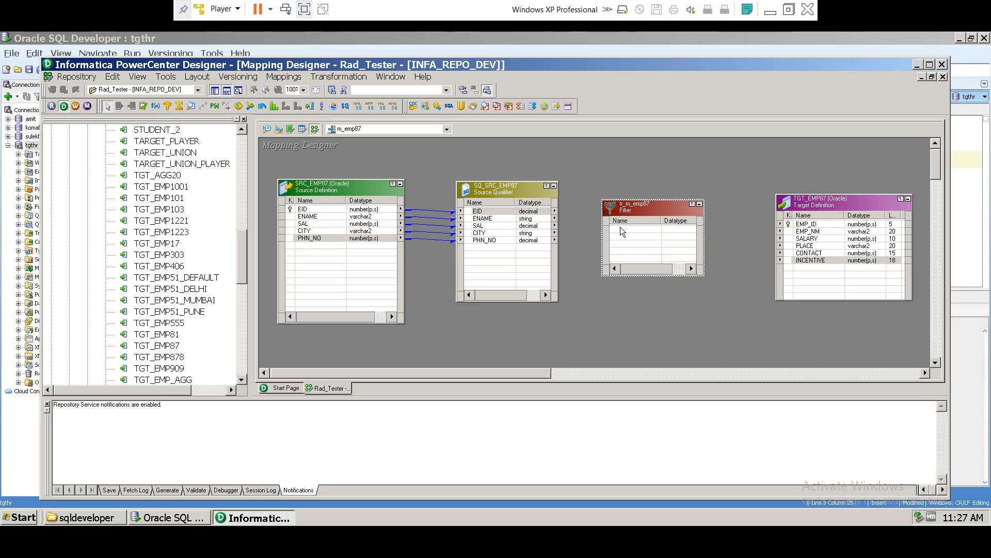
pyautogui.click(490, 214)
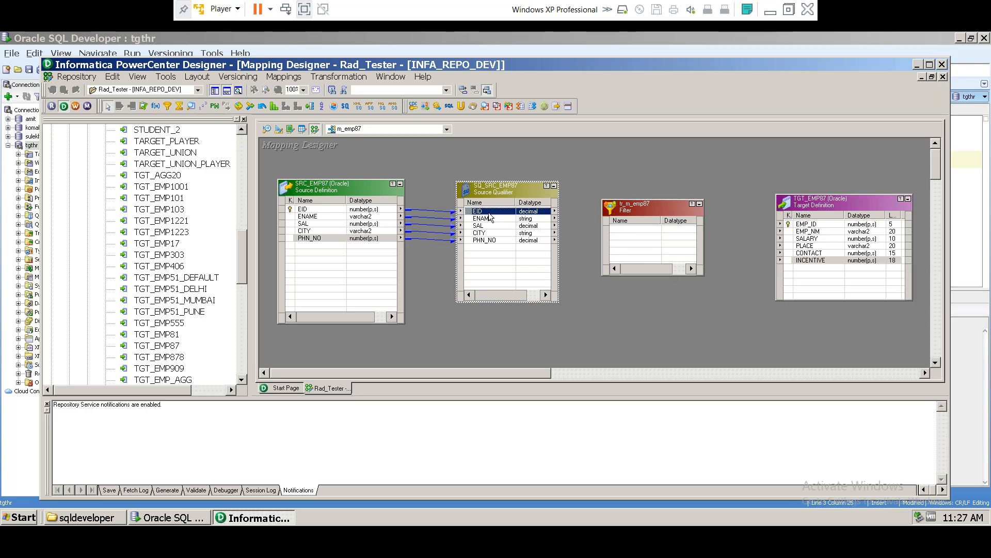
pyautogui.keyDown('shift'); pyautogui.click(488, 241); pyautogui.keyUp('shift')
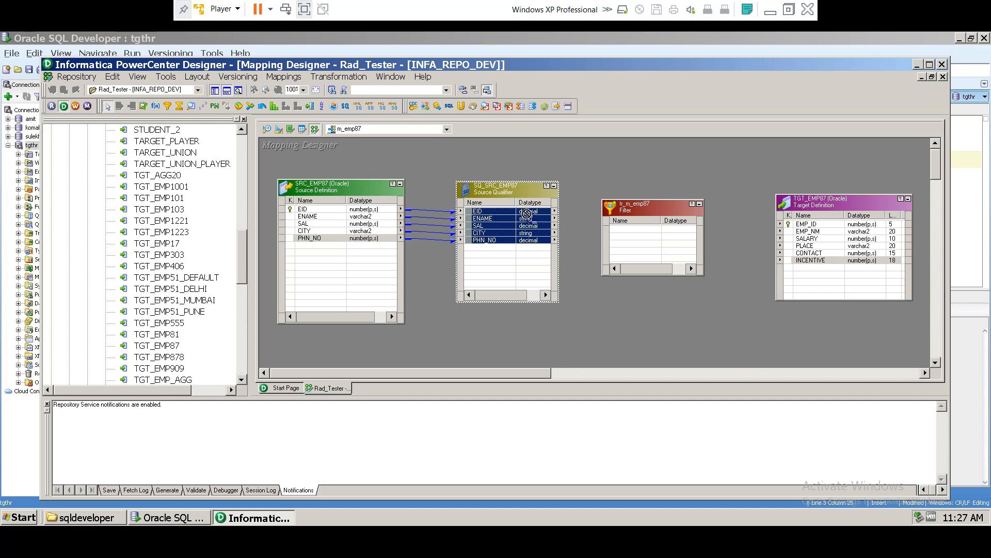
pyautogui.click(483, 211)
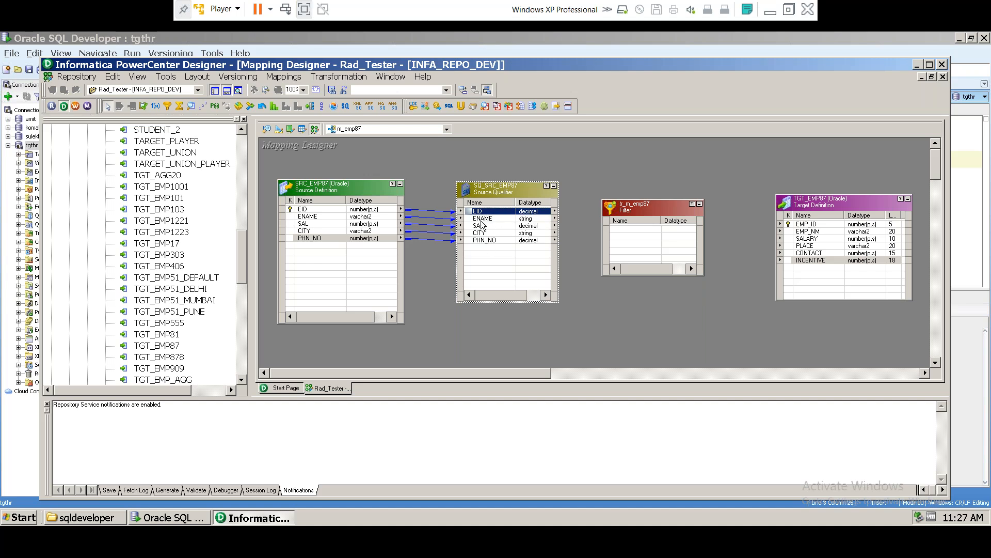
pyautogui.click(481, 219)
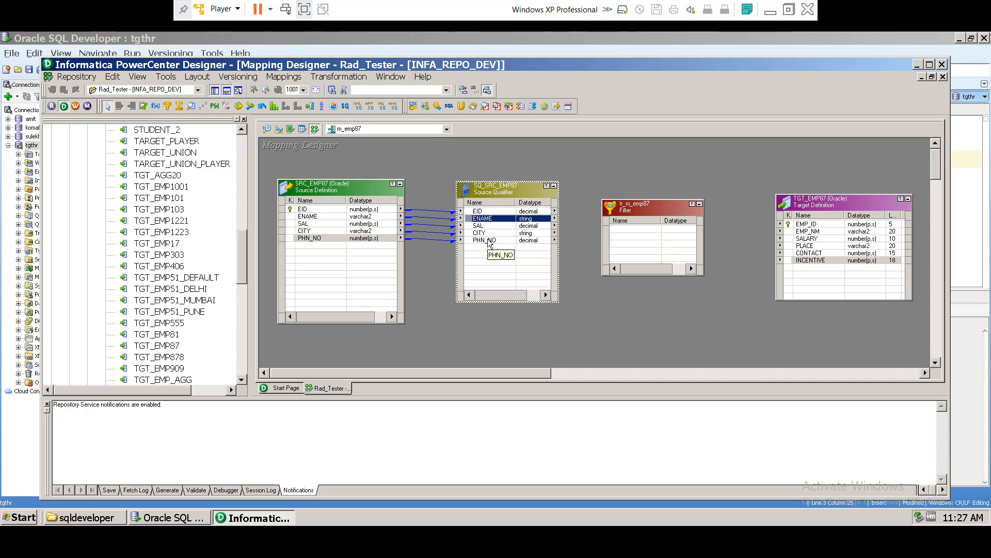
pyautogui.click(477, 211)
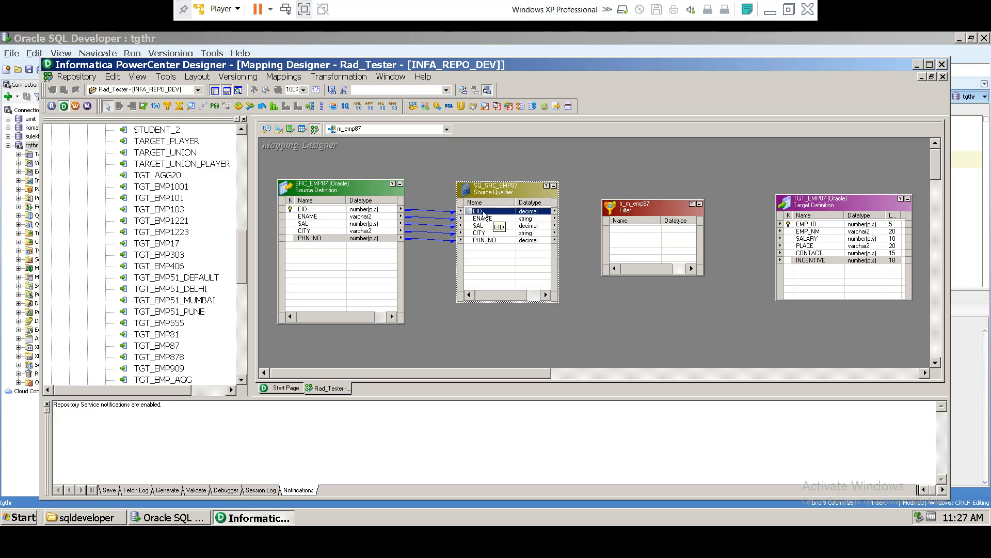
pyautogui.moveTo(484, 214); pyautogui.dragTo(624, 233)
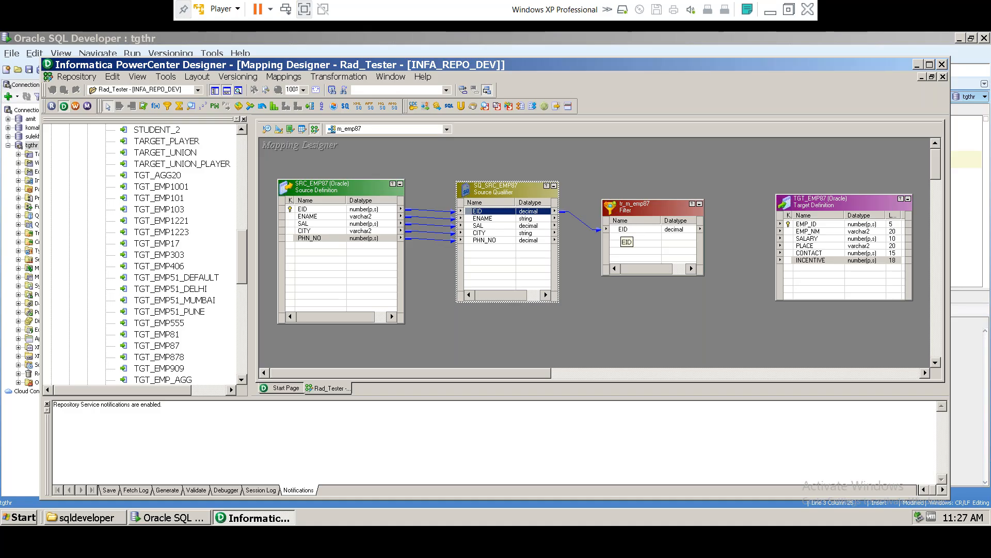
pyautogui.moveTo(481, 219); pyautogui.dragTo(622, 237)
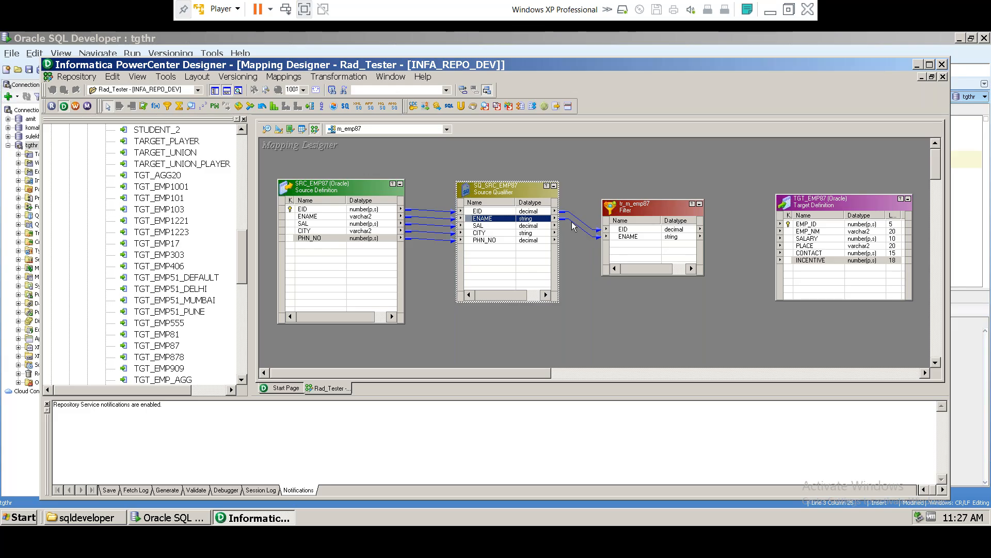
pyautogui.click(583, 231)
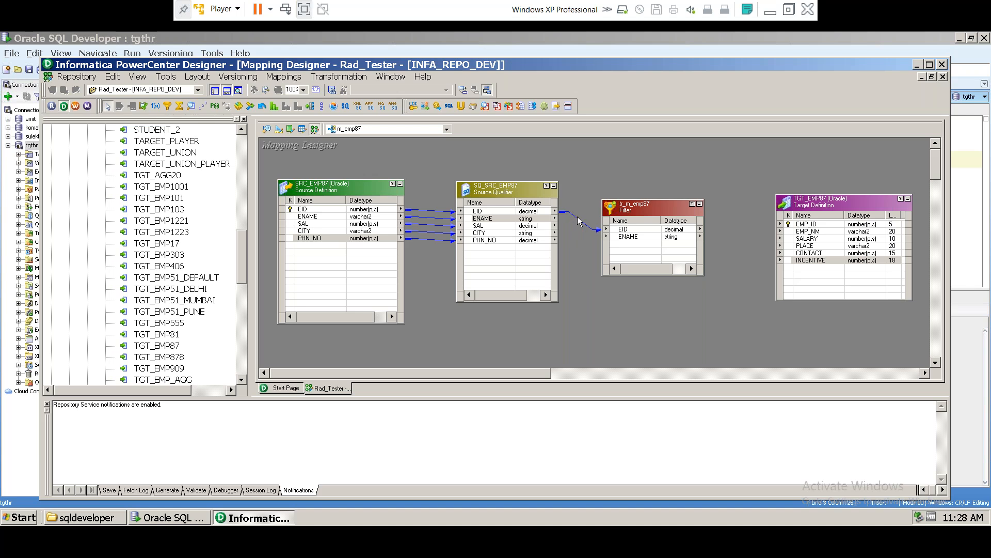
# Step: Select the links feeding the Filter and the Source Qualifier ports EID through PHN_NO
pyautogui.click(577, 219)
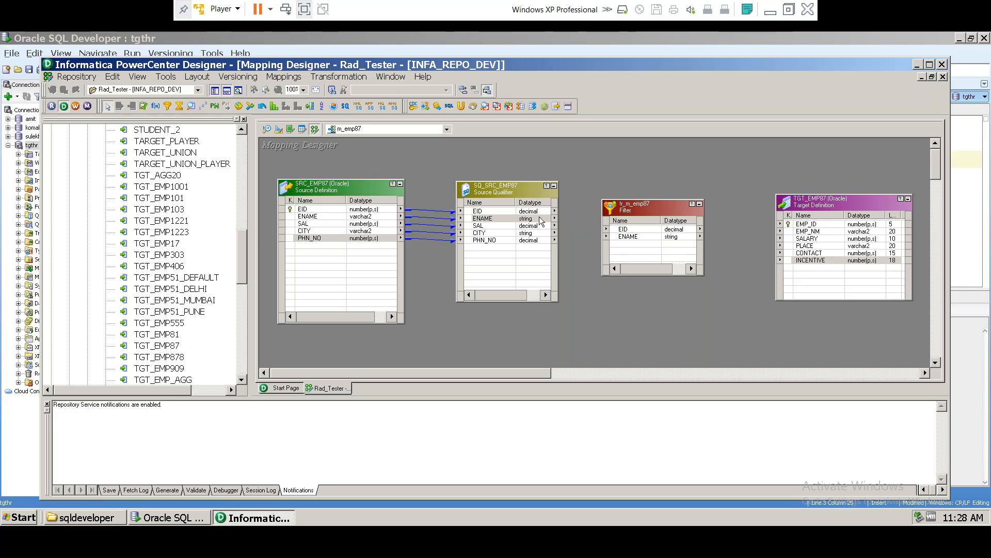
pyautogui.click(476, 211)
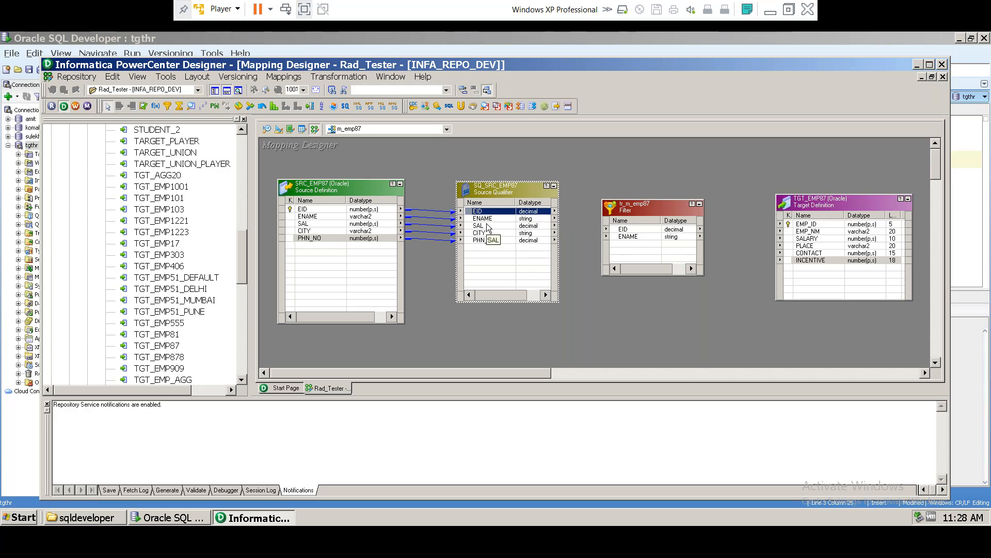
pyautogui.rightClick(487, 222)
pyautogui.click(491, 228)
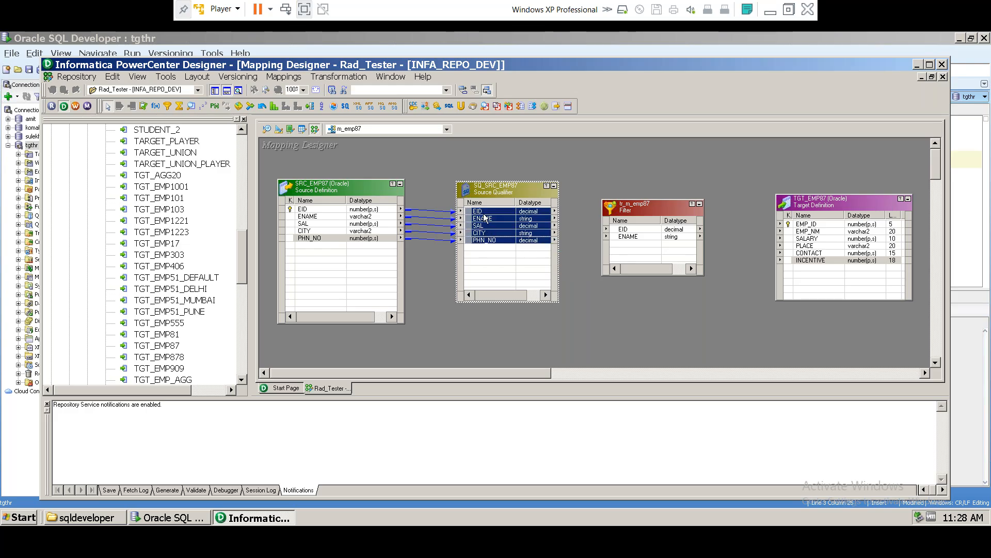
pyautogui.click(483, 212)
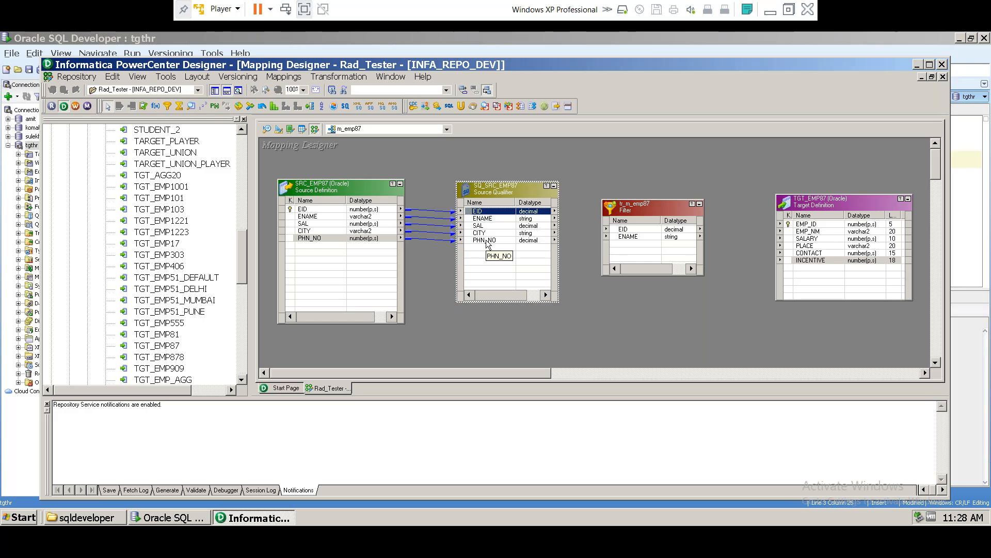
pyautogui.keyDown('shift'); pyautogui.click(487, 240); pyautogui.keyUp('shift')
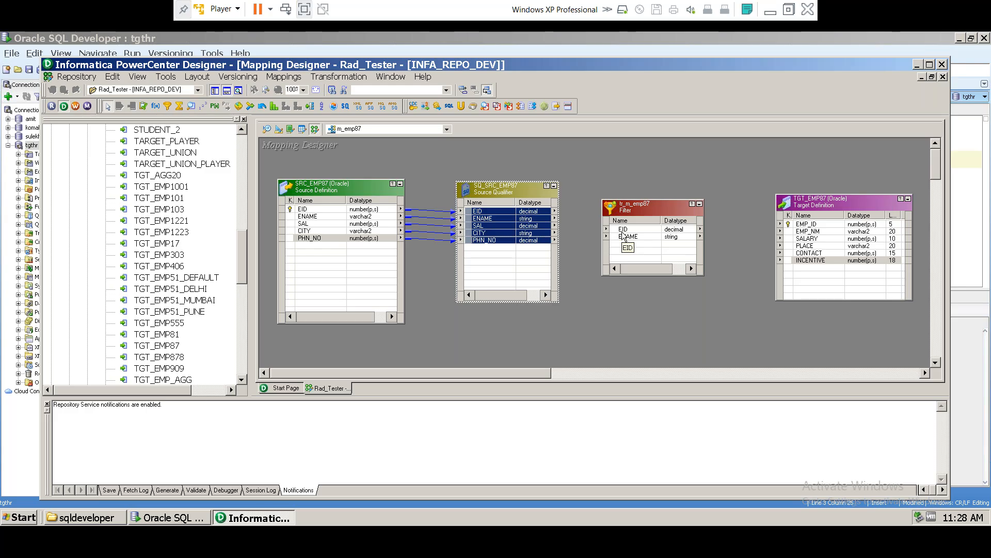
# Step: Delete the tr_m_emp87 Filter transformation and confirm the deletion with Yes
pyautogui.click(624, 230)
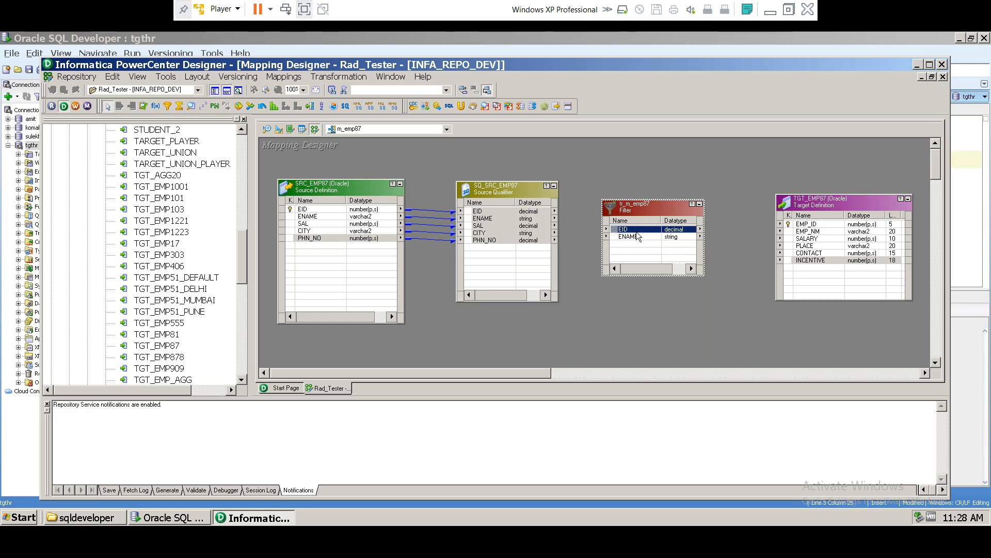
pyautogui.click(631, 238)
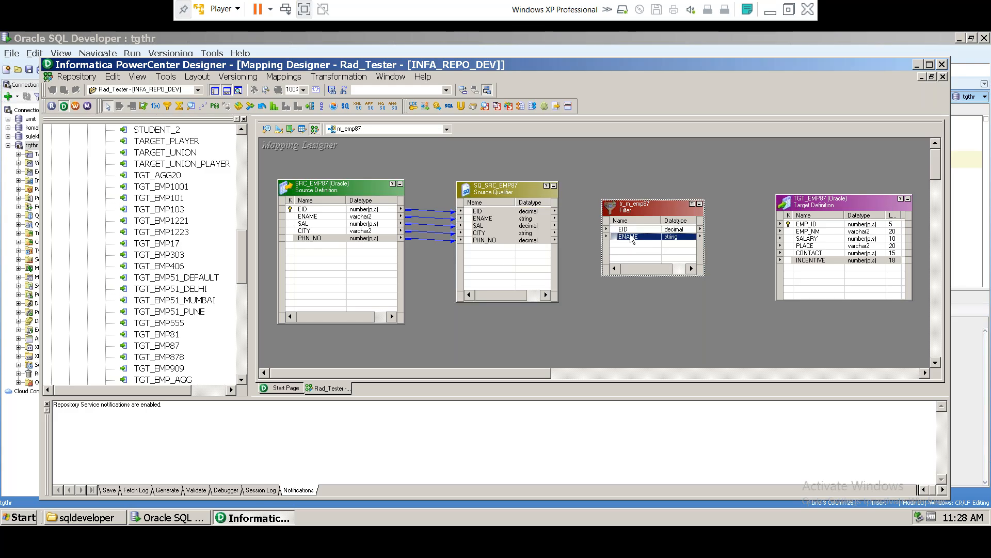
pyautogui.click(631, 229)
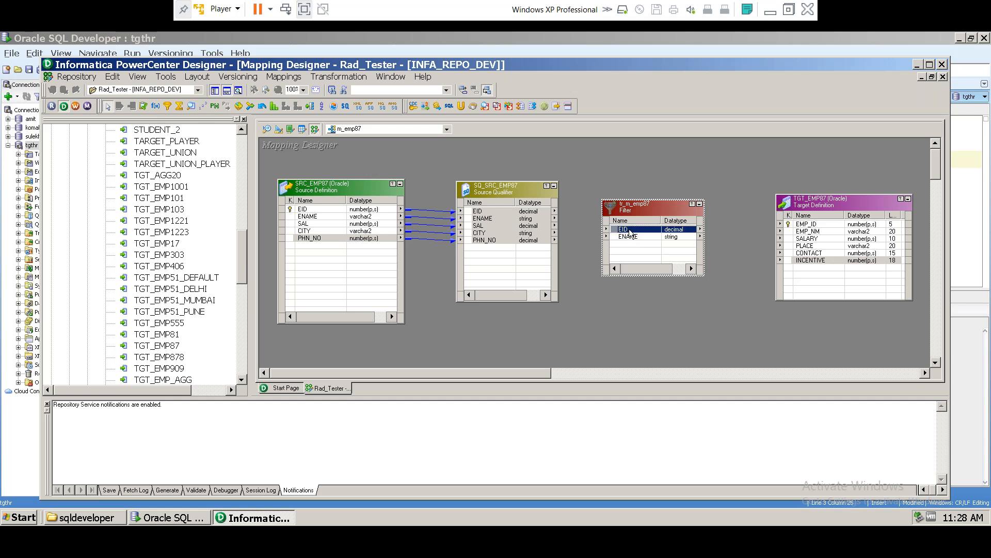
pyautogui.press('Delete')
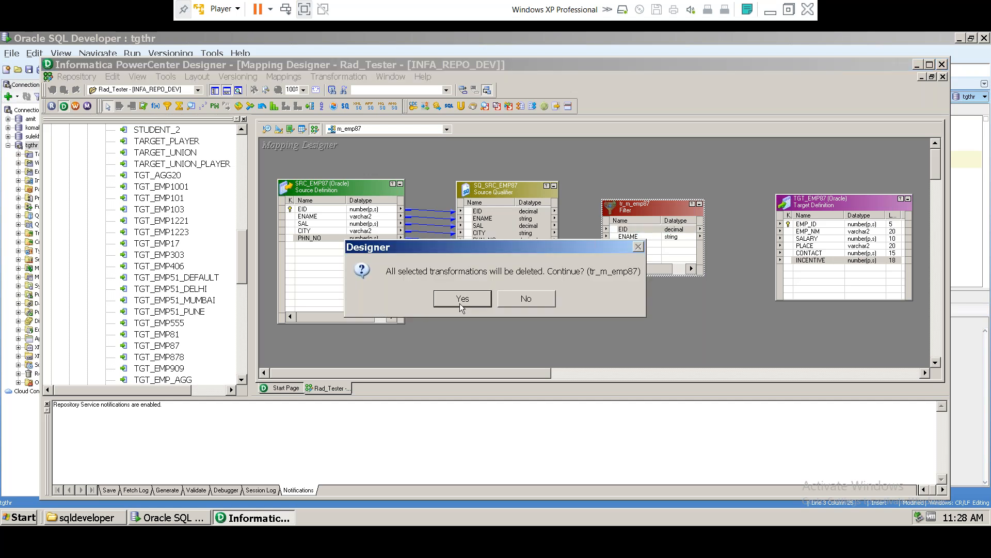
pyautogui.click(525, 299)
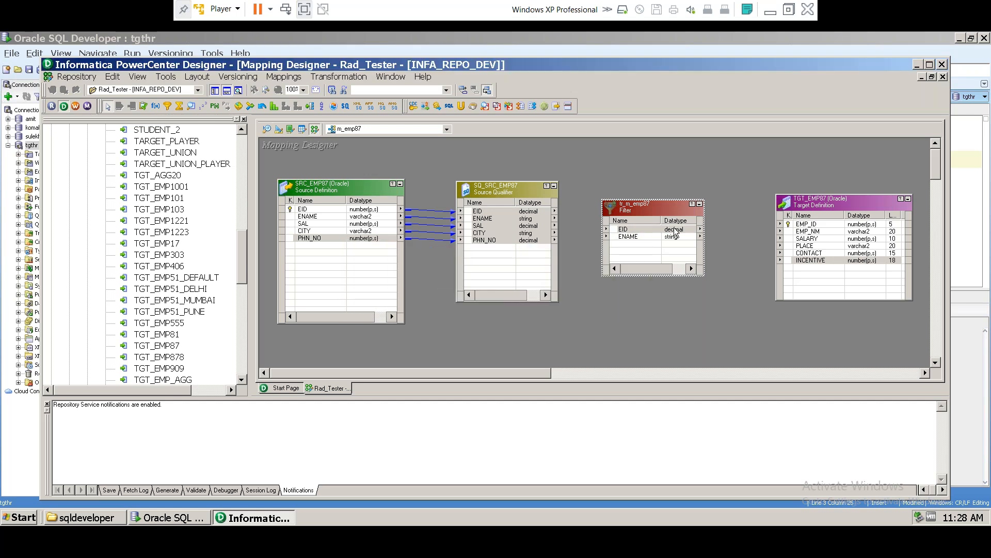
pyautogui.click(628, 237)
pyautogui.rightClick(634, 237)
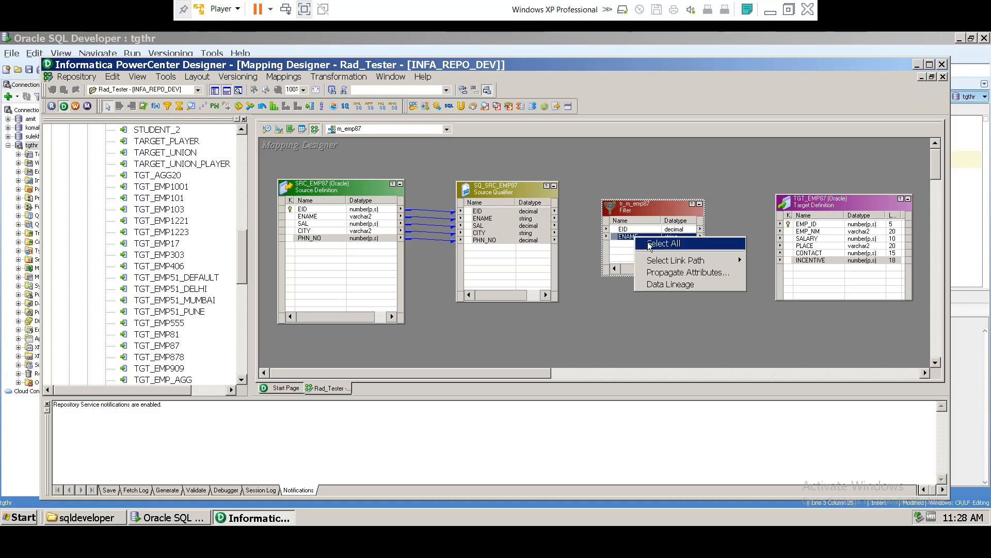
pyautogui.click(634, 208)
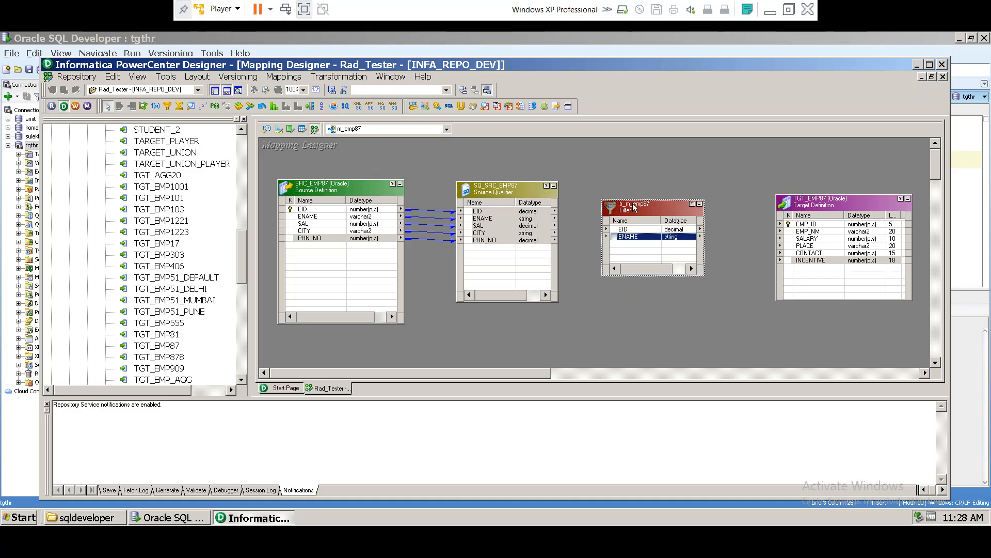
pyautogui.press('Delete')
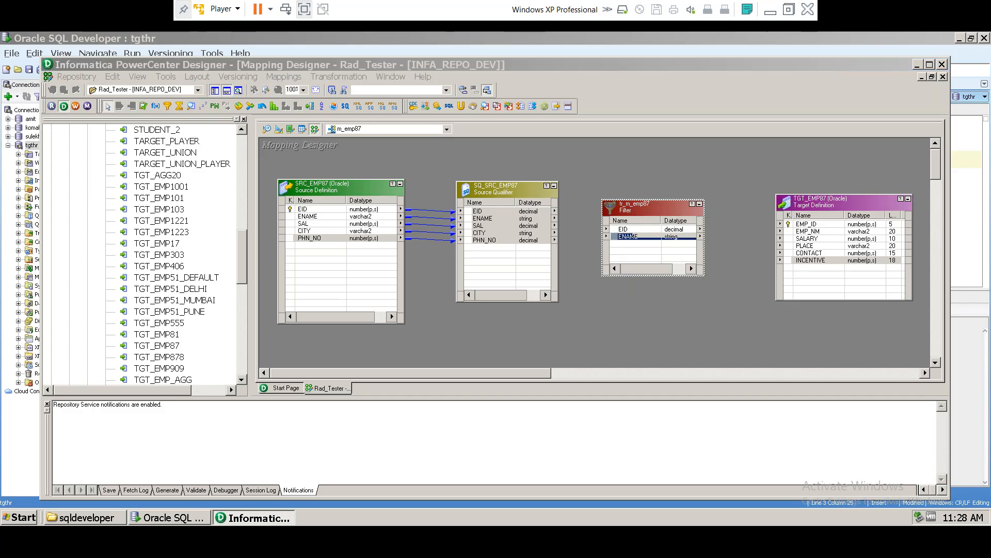
pyautogui.click(462, 299)
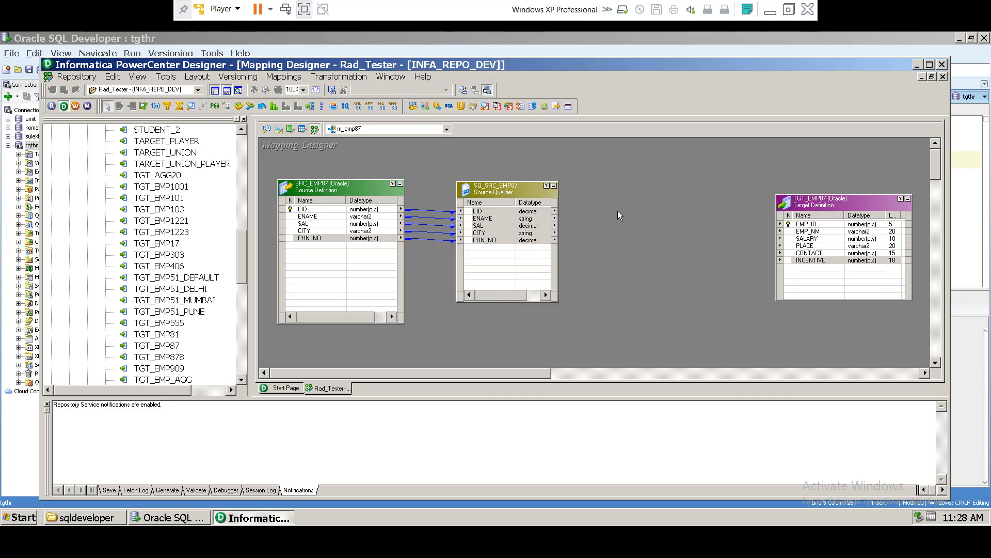
# Step: Create a Filter transformation named tr1_m_emp87 and place it between the Source Qualifier and TGT_EMP87
pyautogui.click(339, 76)
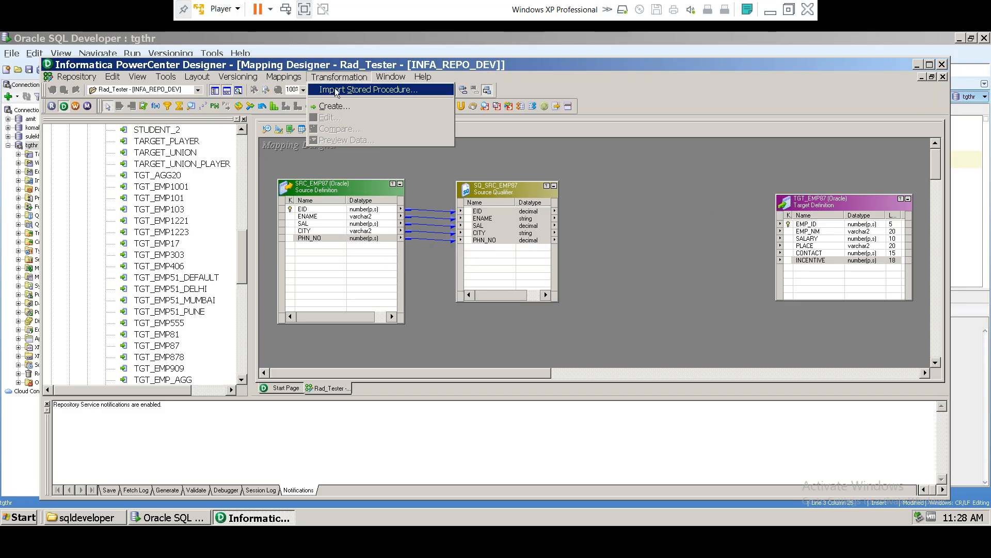
pyautogui.click(332, 107)
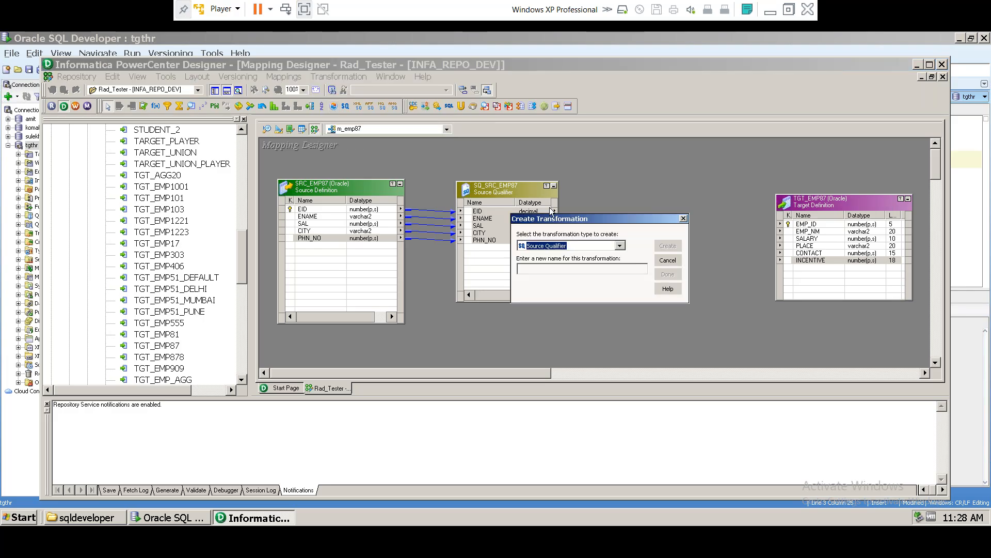
pyautogui.click(623, 247)
pyautogui.click(543, 299)
pyautogui.click(547, 268)
pyautogui.write('tr')
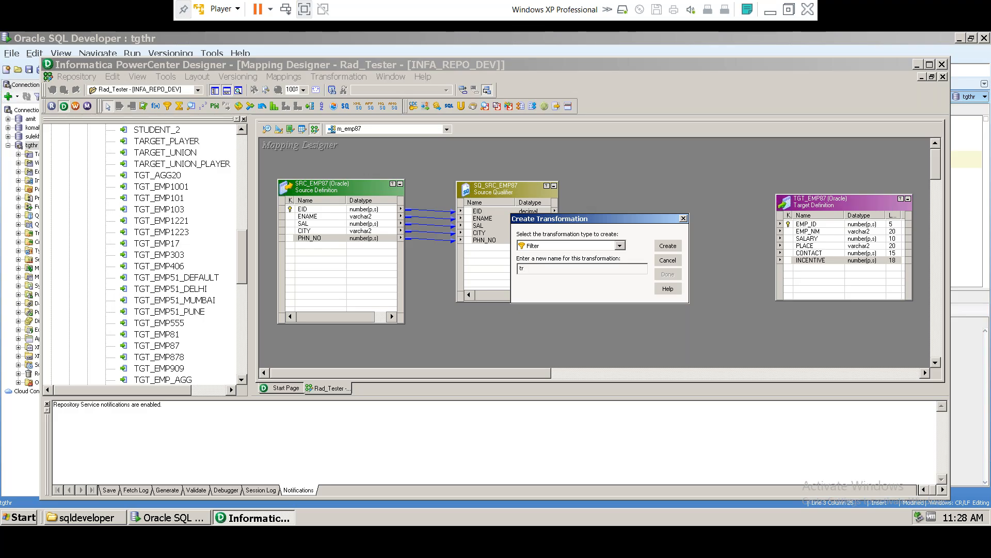
pyautogui.write('1_')
pyautogui.write('87')
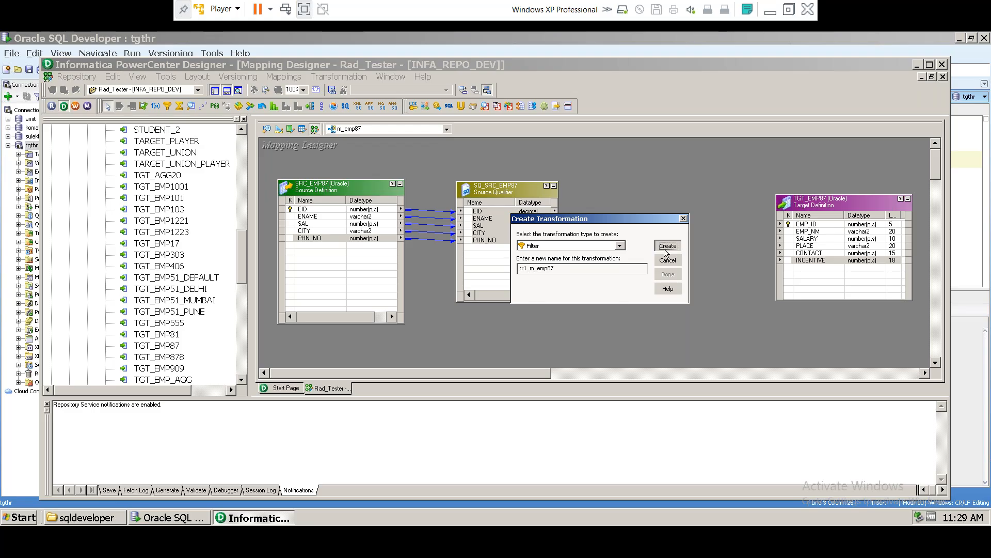
pyautogui.click(668, 246)
pyautogui.click(668, 275)
pyautogui.moveTo(348, 197); pyautogui.dragTo(646, 203)
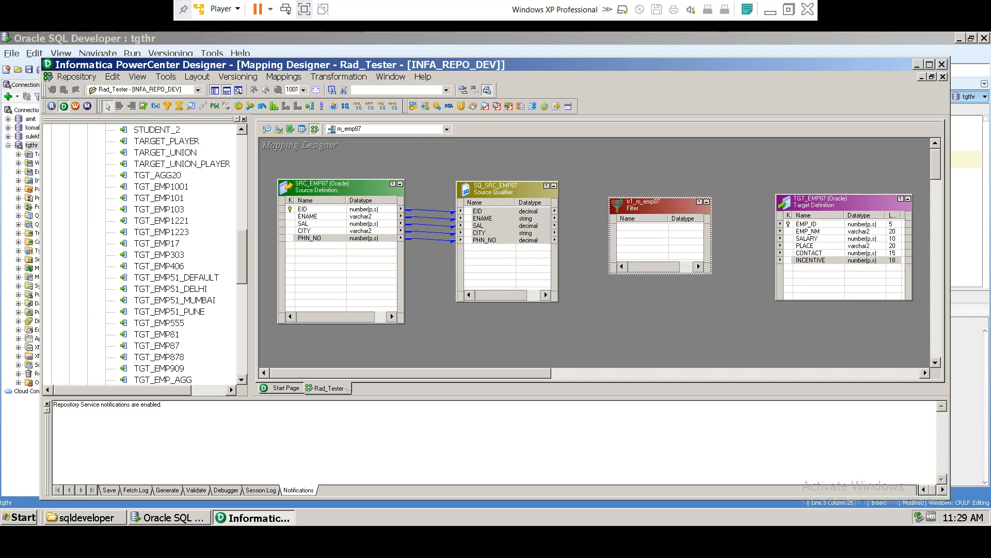
# Step: Link EID, ENAME, SAL, CITY and PHN_NO from SQ_SRC_EMP87 into tr1_m_emp87 and enlarge the Filter
pyautogui.click(484, 212)
pyautogui.keyDown('shift'); pyautogui.click(487, 240); pyautogui.keyUp('shift')
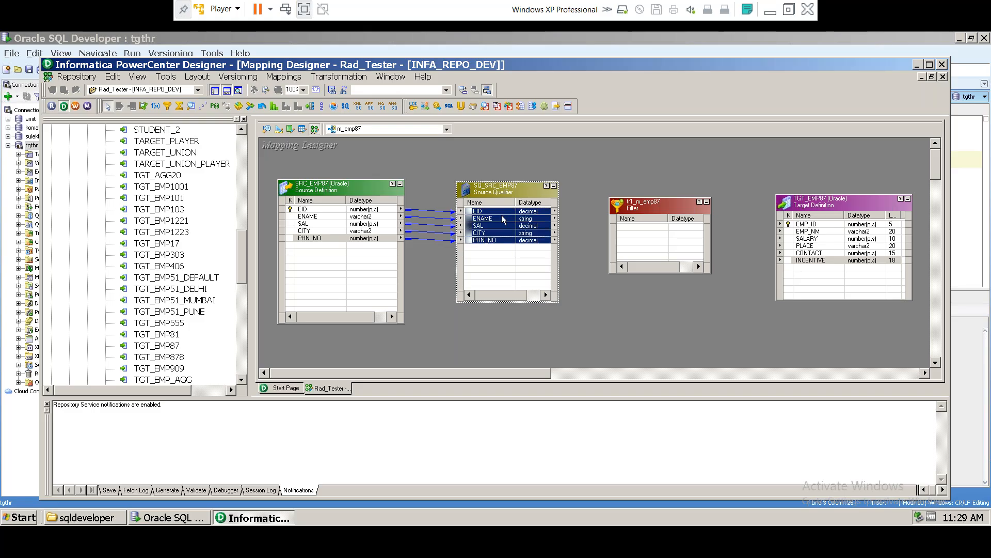
pyautogui.moveTo(485, 215); pyautogui.dragTo(626, 232)
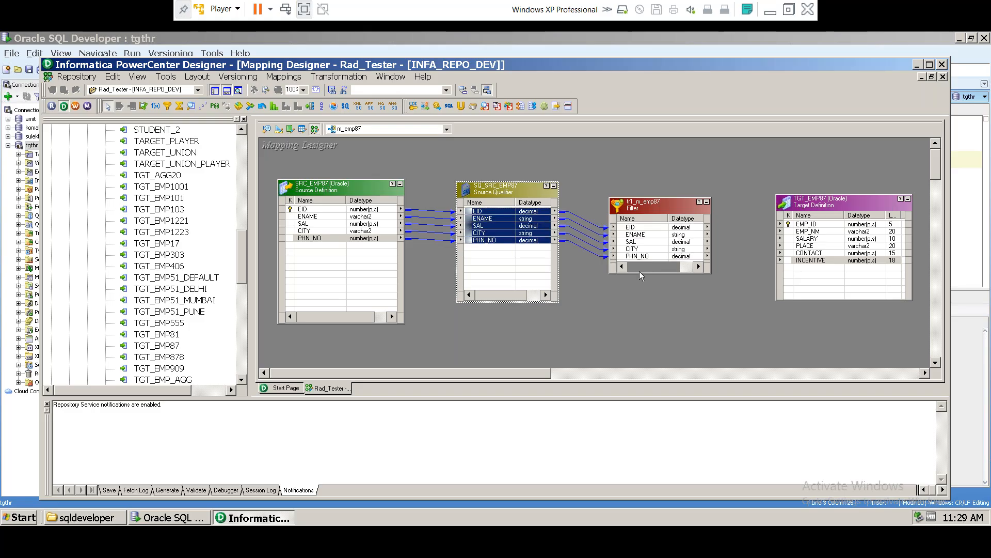
pyautogui.moveTo(640, 275); pyautogui.dragTo(649, 351)
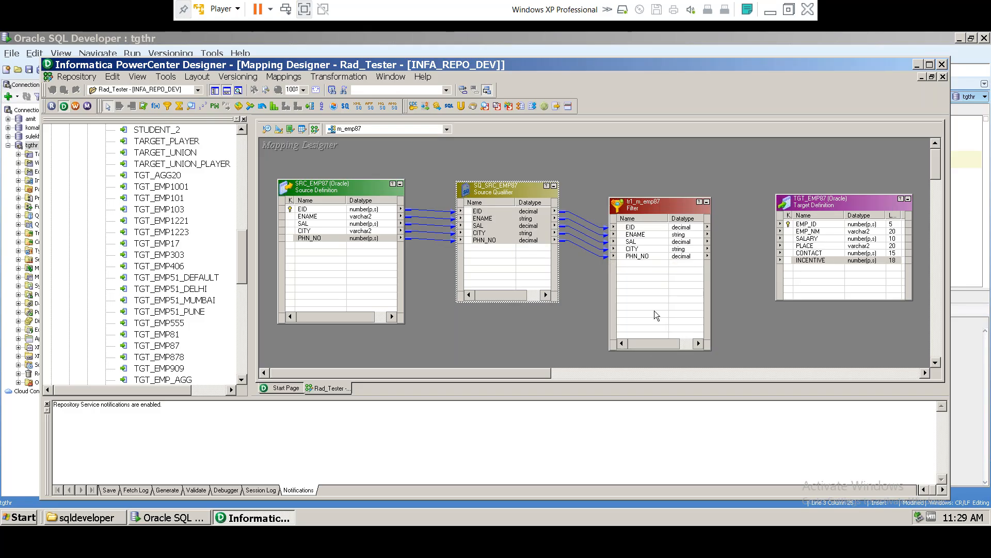
# Step: Check the Filter's five ports, the TGT_EMP87 target and the tr1_m_emp87 context options
pyautogui.click(685, 230)
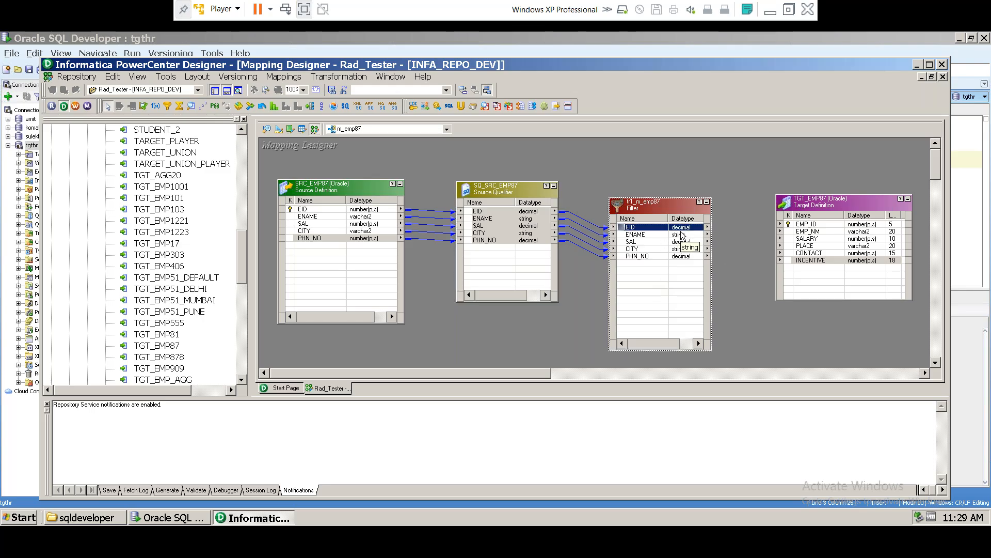
pyautogui.click(681, 235)
pyautogui.click(682, 243)
pyautogui.click(683, 249)
pyautogui.click(684, 255)
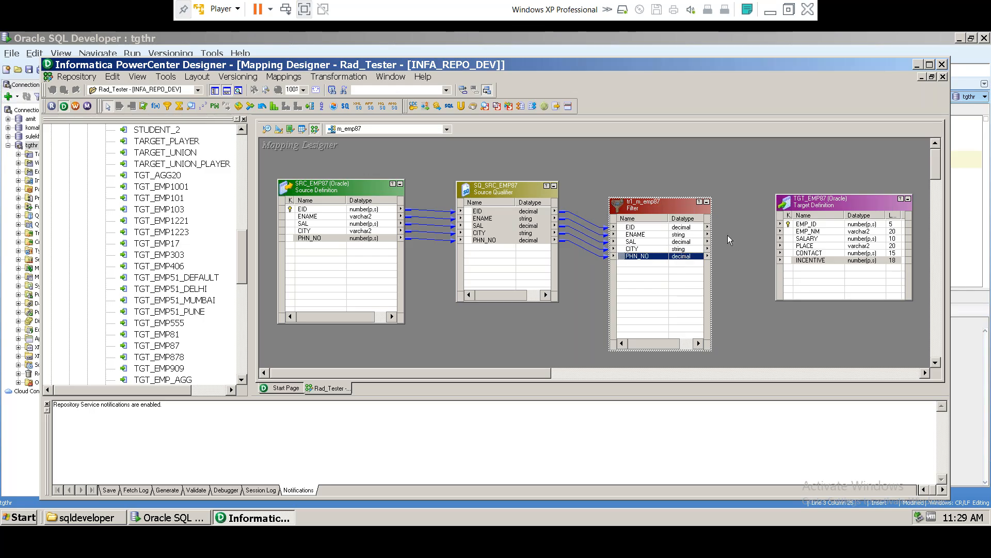
pyautogui.click(892, 226)
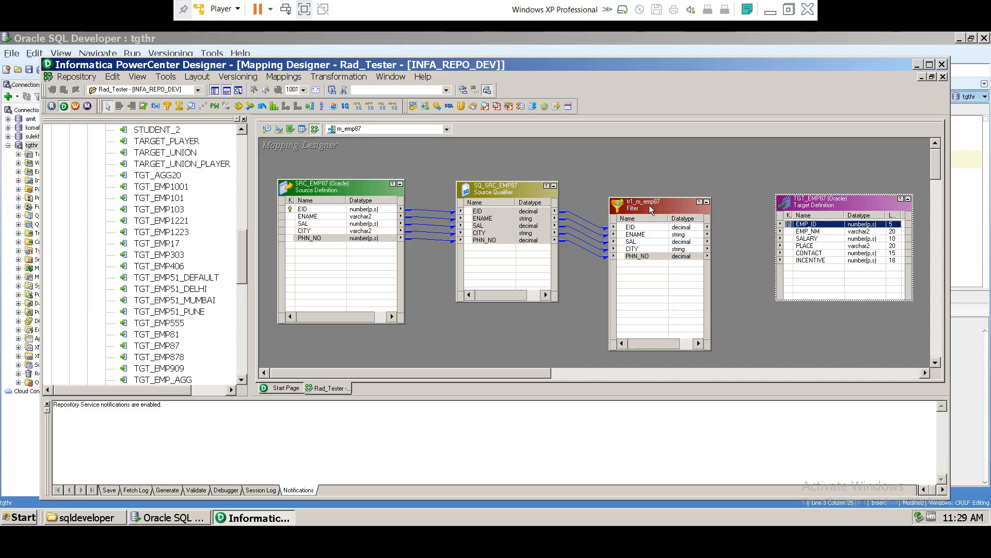
pyautogui.click(648, 205)
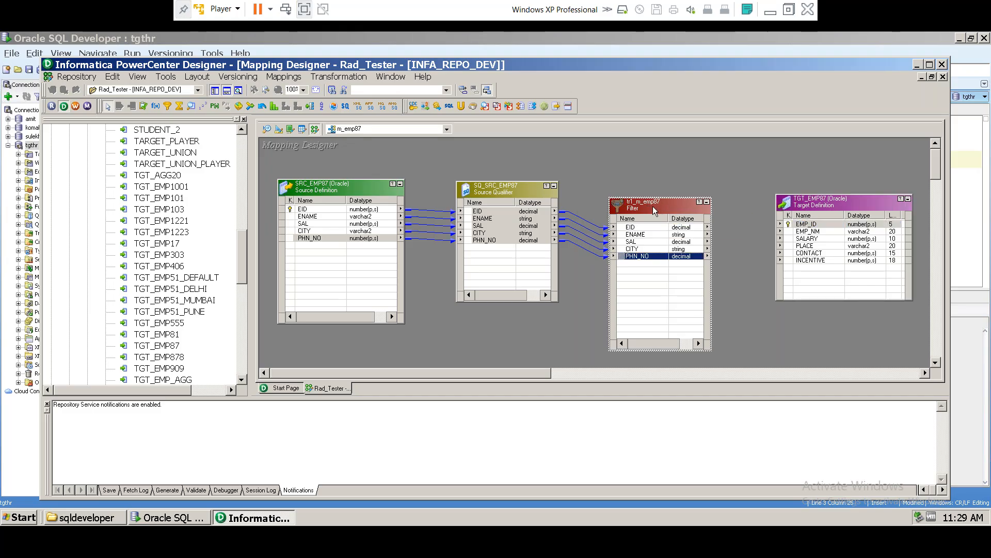
pyautogui.rightClick(649, 204)
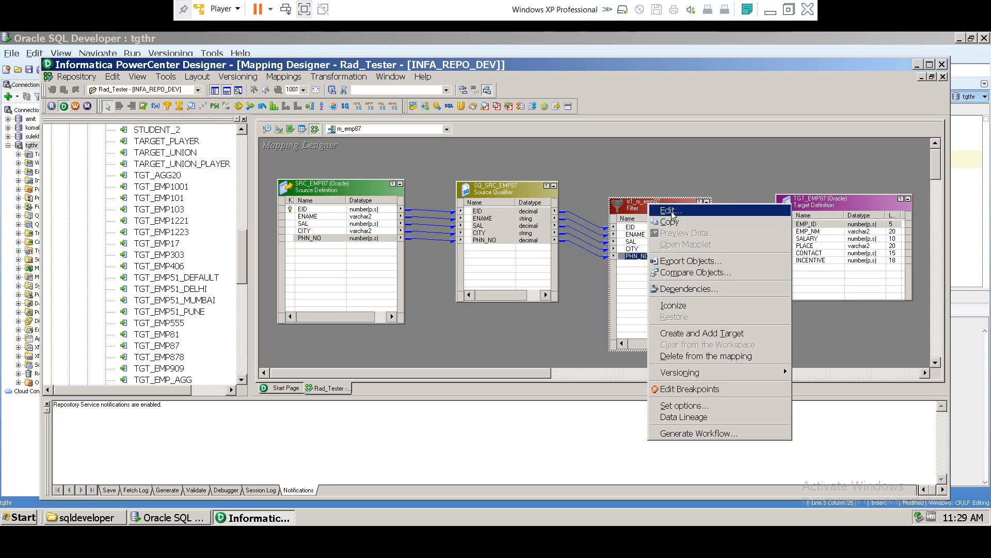
pyautogui.click(645, 206)
# Step: Open tr1_m_emp87's Edit Transformations and review its Ports and Properties, including the SAL port
pyautogui.doubleClick(644, 206)
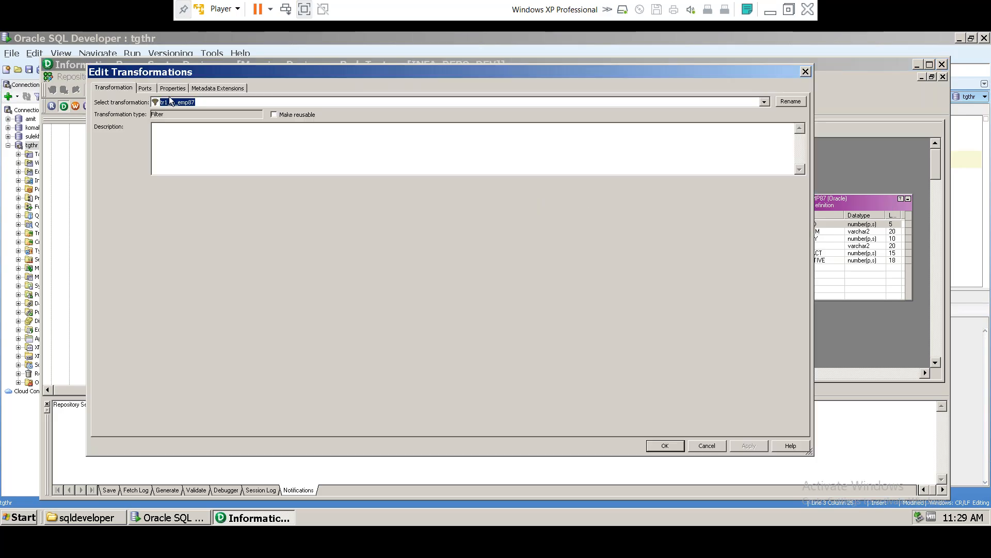
pyautogui.click(163, 103)
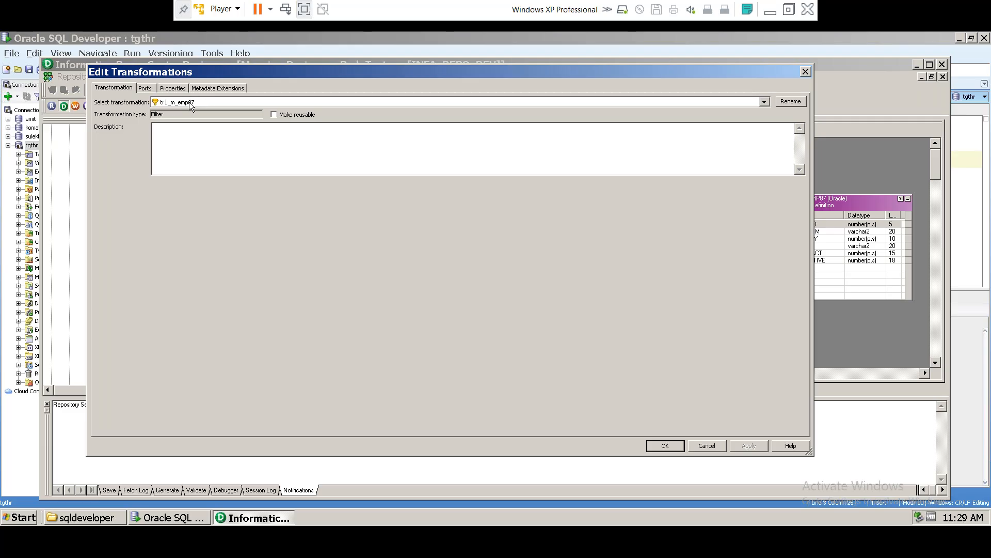
pyautogui.click(169, 102)
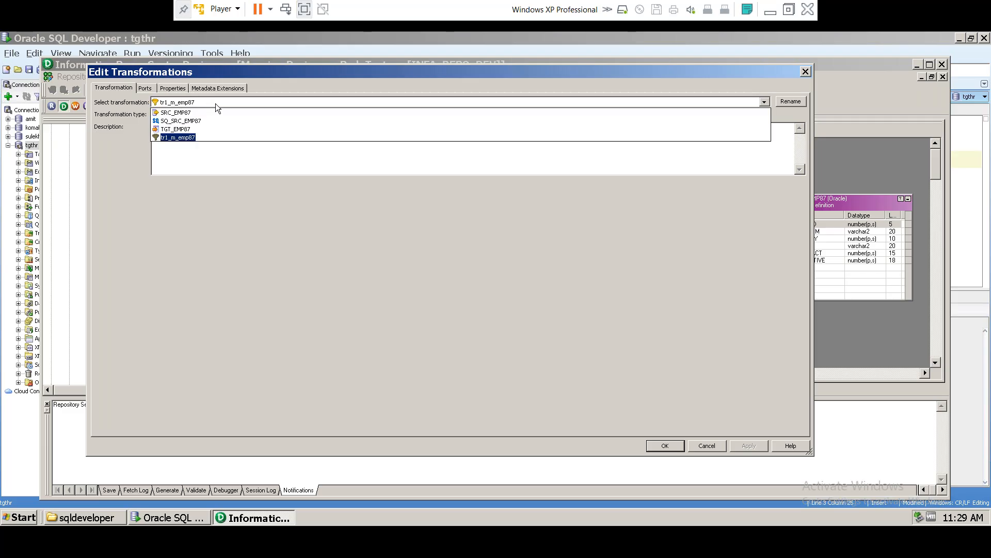
pyautogui.click(148, 90)
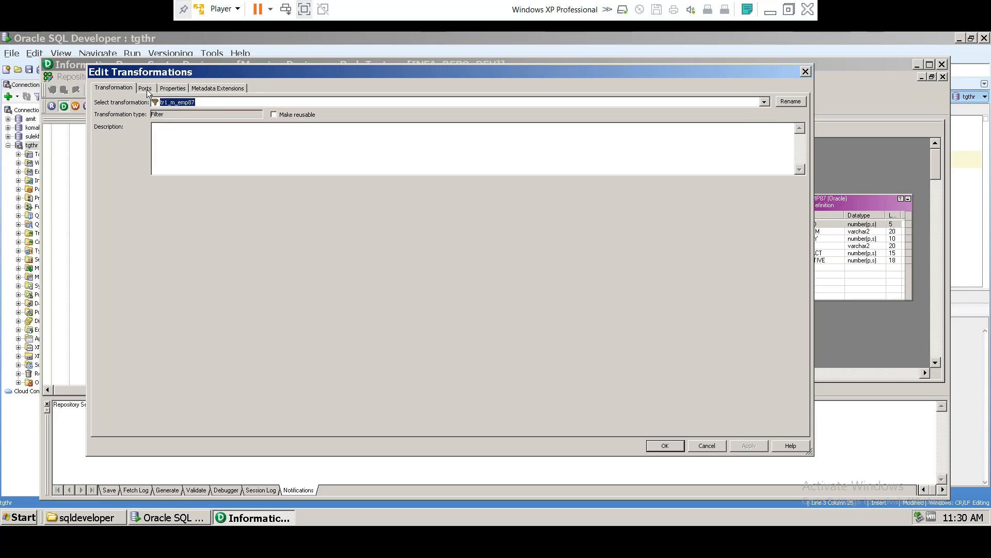
pyautogui.click(145, 88)
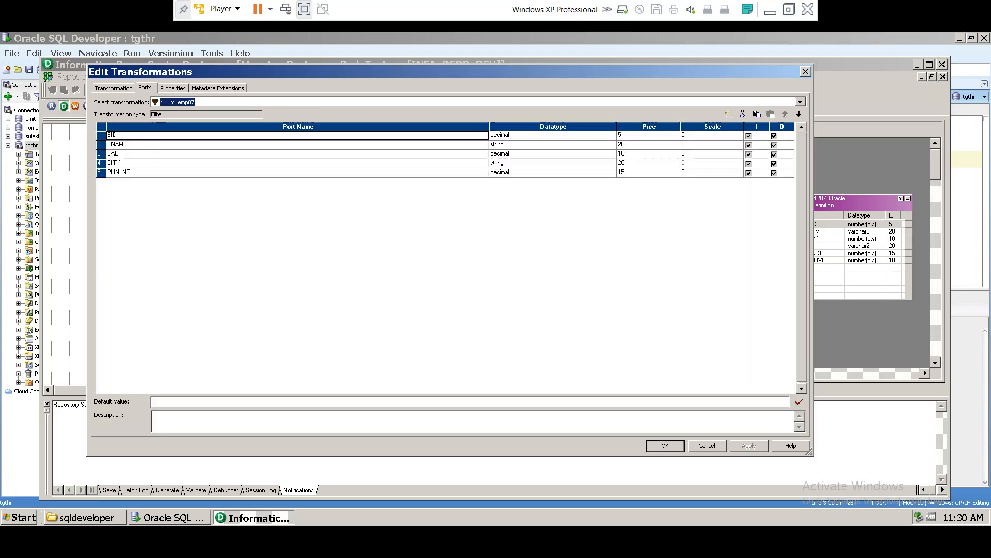
pyautogui.click(172, 89)
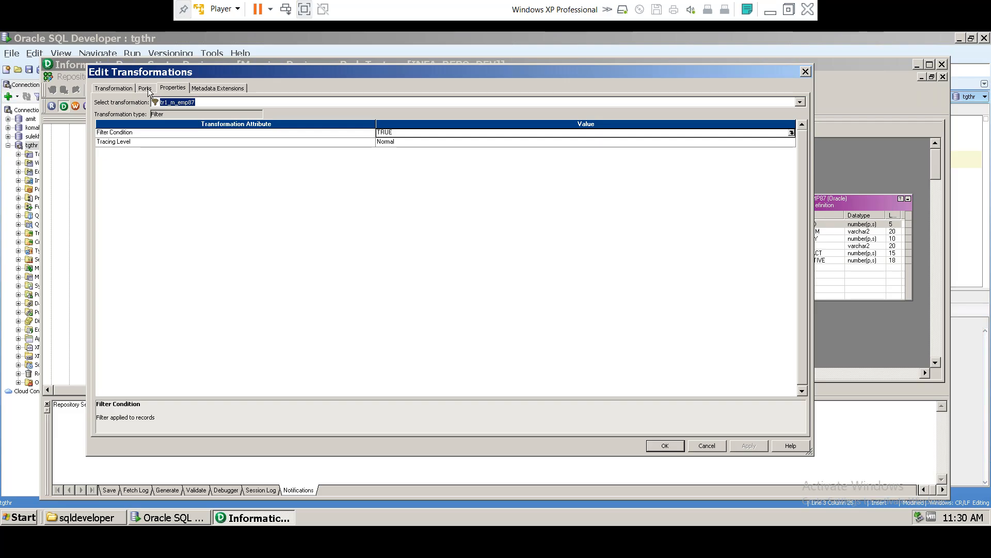
pyautogui.click(146, 89)
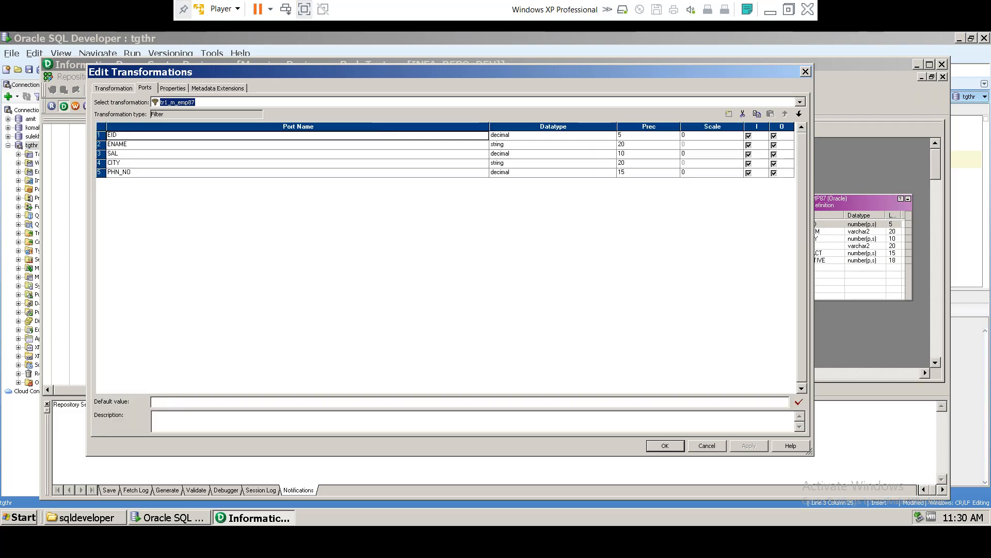
pyautogui.click(118, 154)
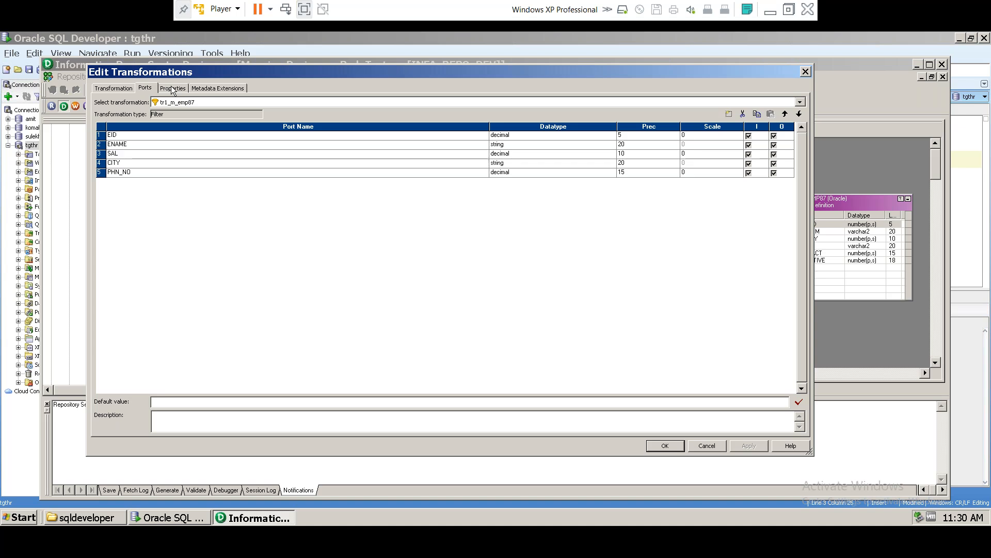
# Step: Open the TRUE Filter Condition property in the Expression Editor
pyautogui.click(174, 88)
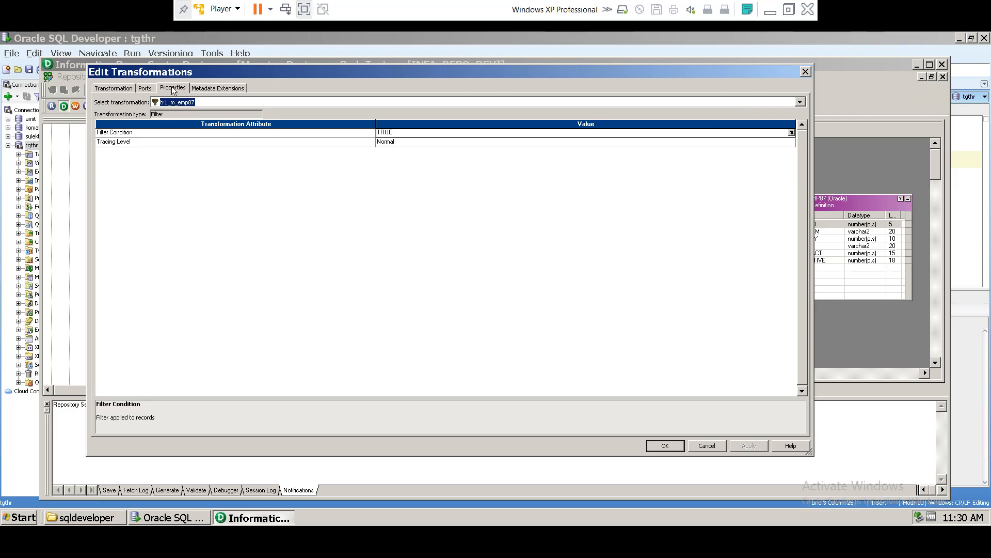
pyautogui.click(172, 87)
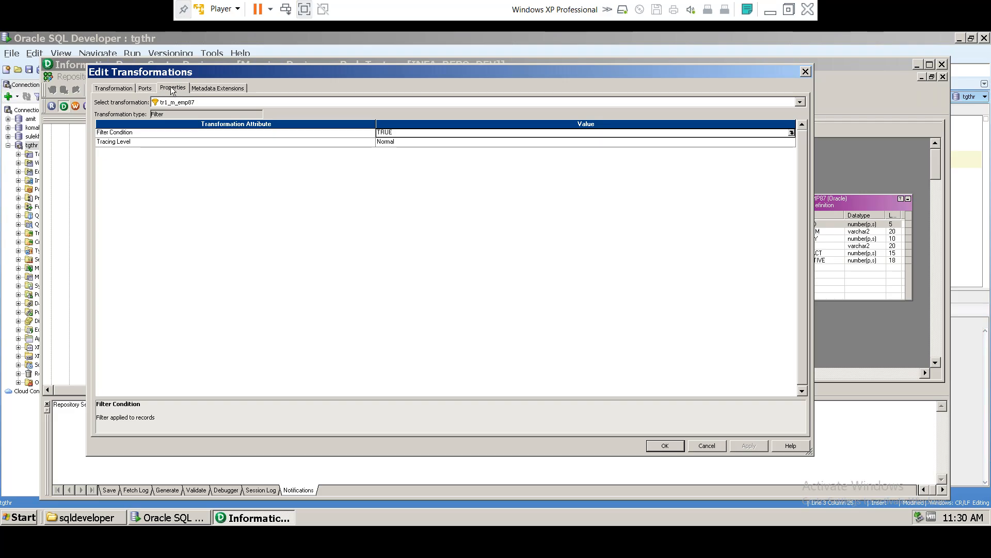
pyautogui.click(122, 135)
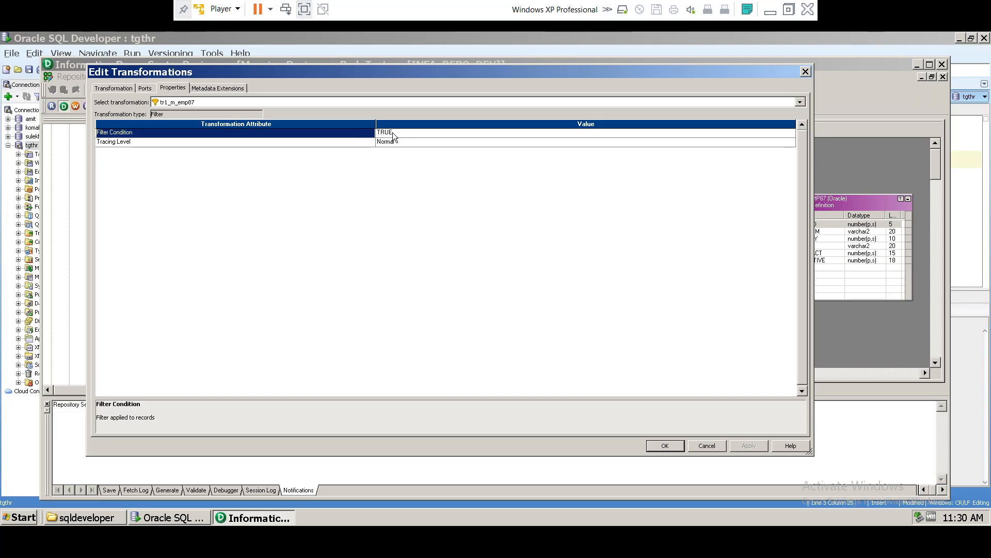
pyautogui.click(392, 134)
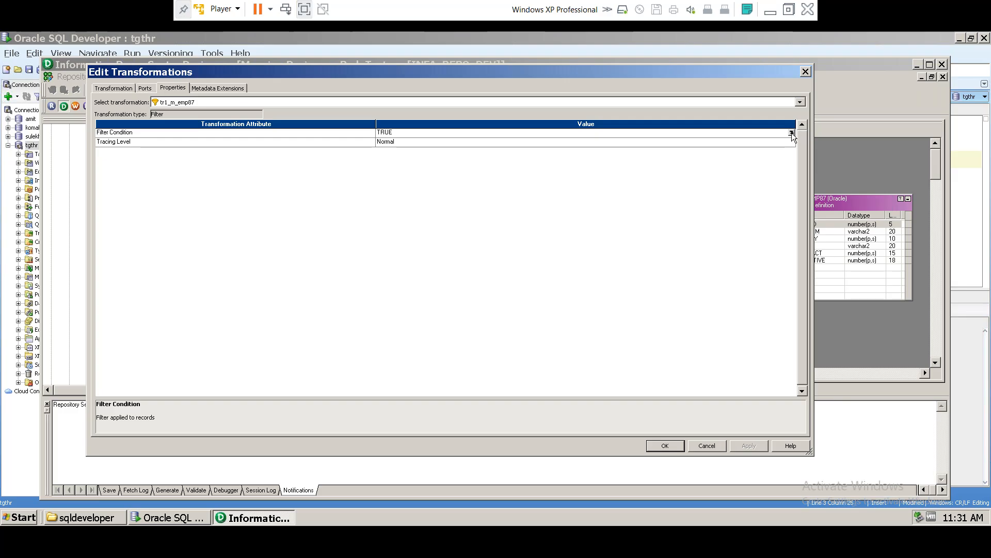
pyautogui.click(791, 133)
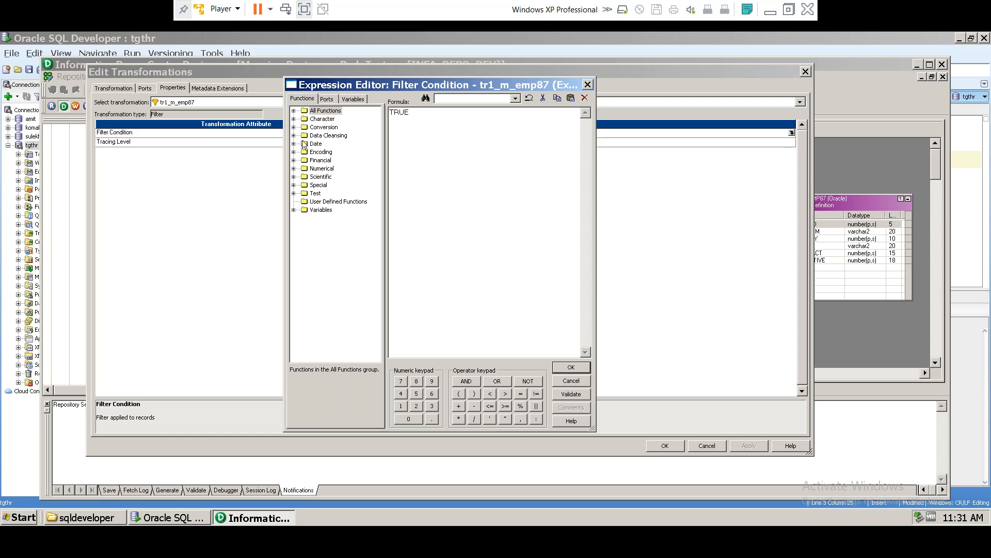
# Step: Replace TRUE with 'salary >', then select the src_emp87 query in Oracle SQL Developer
pyautogui.moveTo(416, 113); pyautogui.dragTo(354, 116)
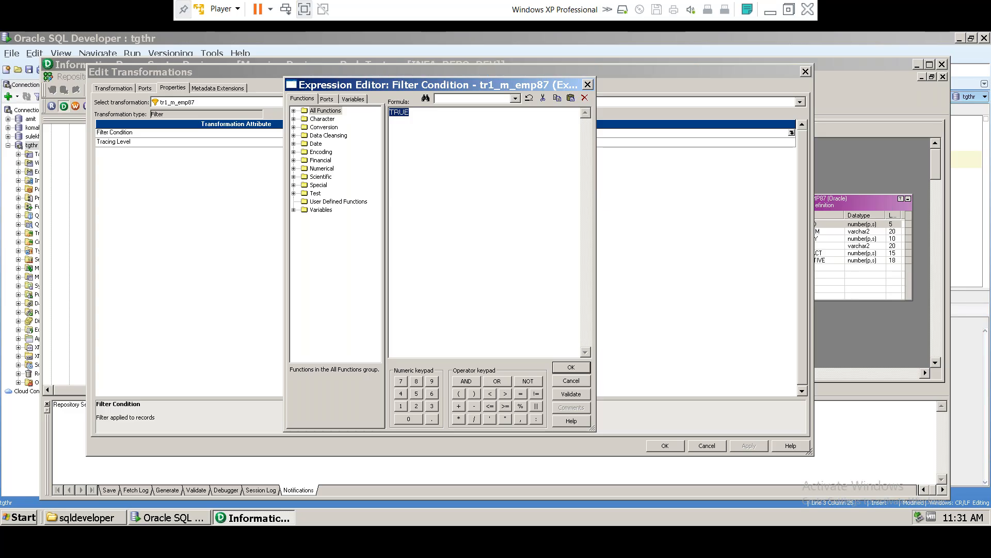
pyautogui.write('sa')
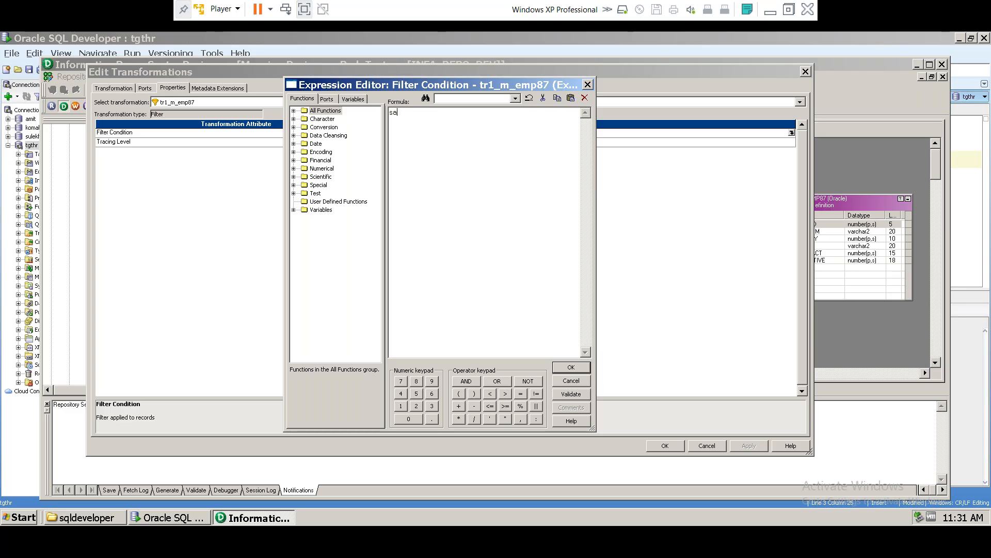
pyautogui.write('lary >')
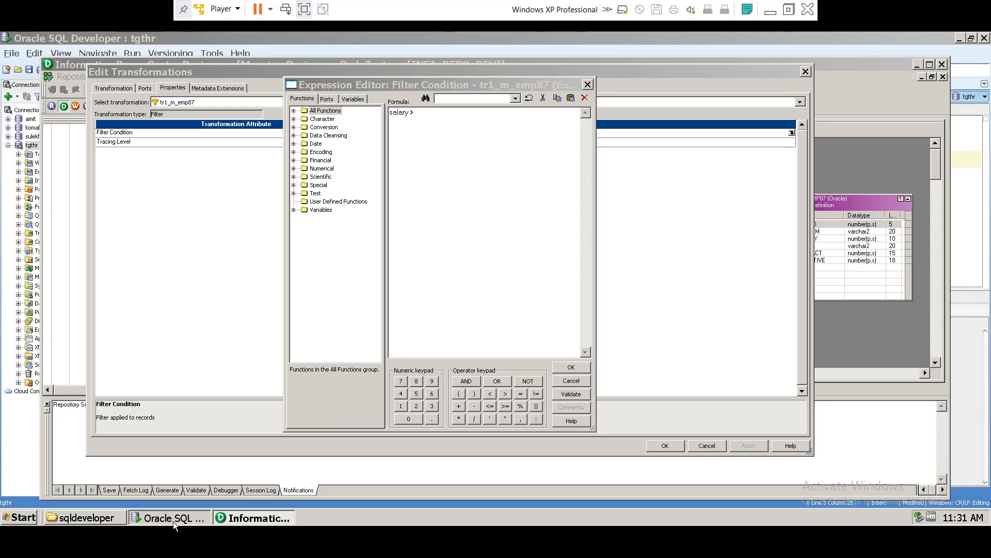
pyautogui.click(175, 520)
pyautogui.tripleClick(338, 126)
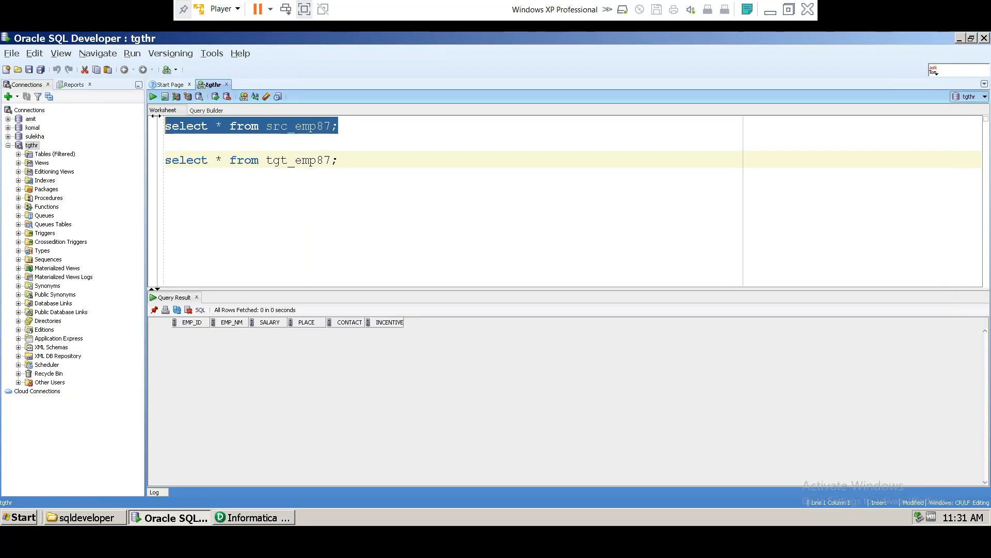
# Step: Run 'select * from src_emp87;' and inspect the SAL values in rows 1, 3, 5, 6, 8 and 10
pyautogui.click(153, 97)
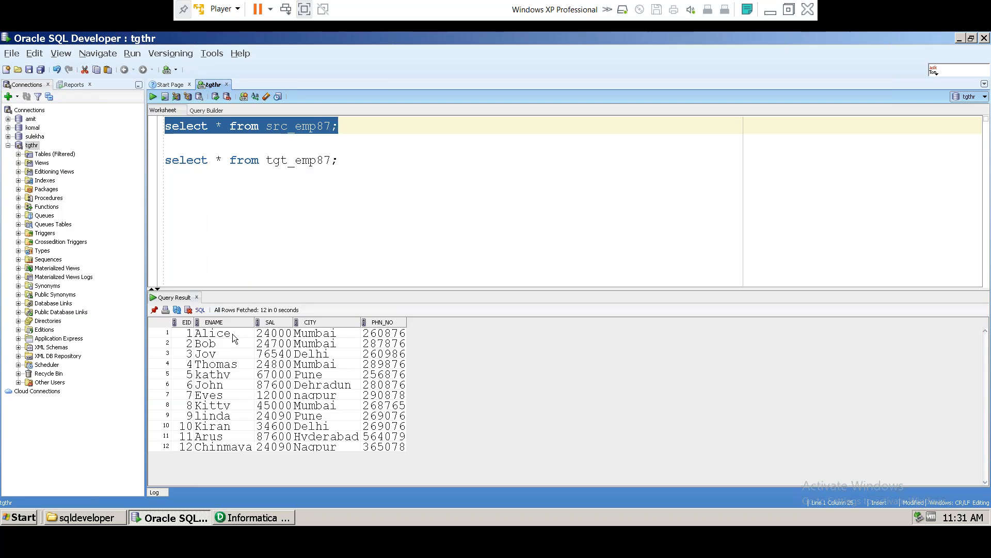
pyautogui.click(284, 334)
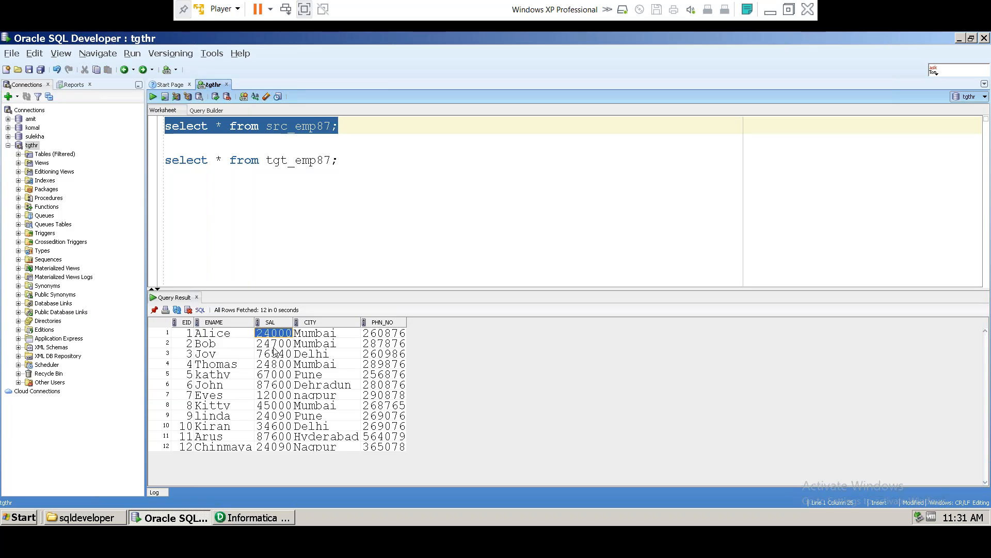
pyautogui.click(274, 352)
pyautogui.click(270, 375)
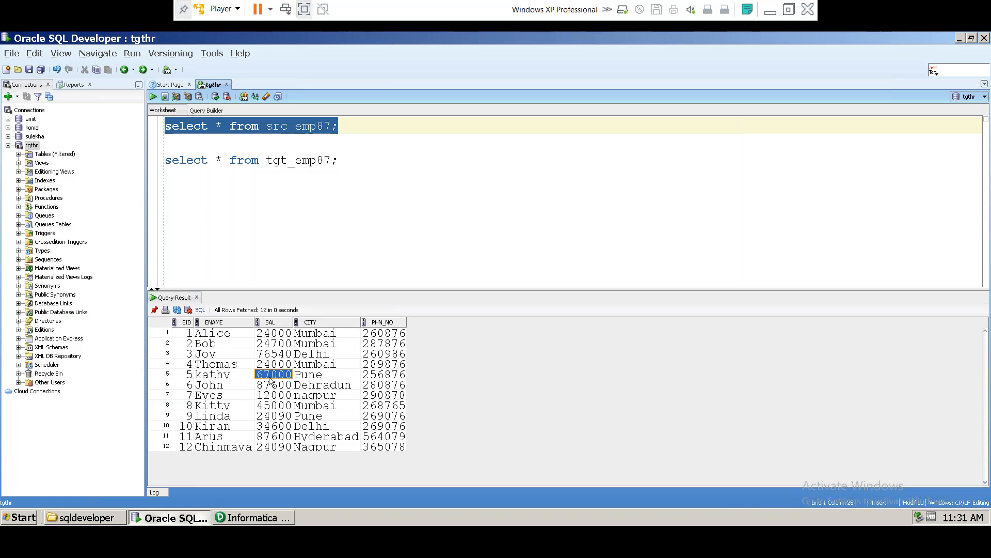
pyautogui.click(272, 385)
pyautogui.click(272, 406)
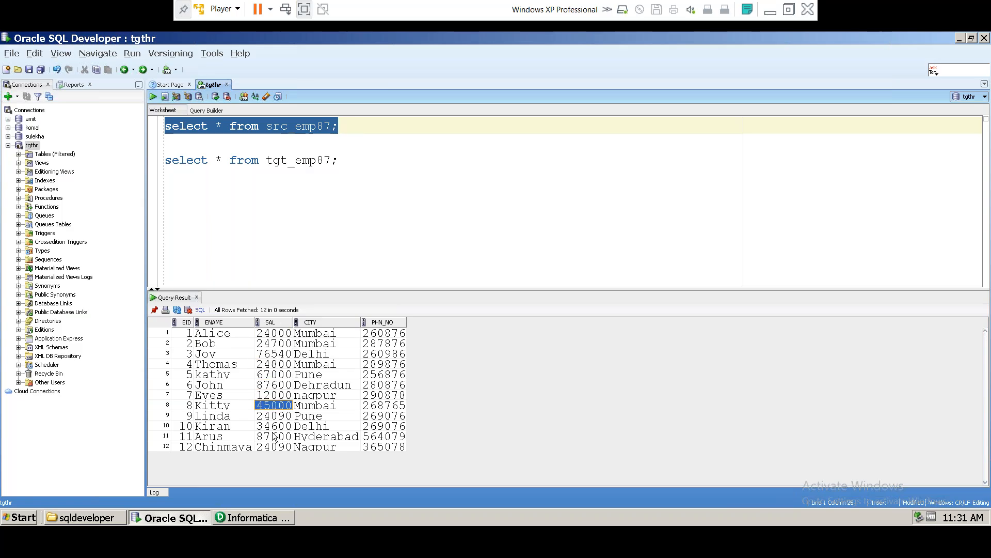
pyautogui.click(271, 427)
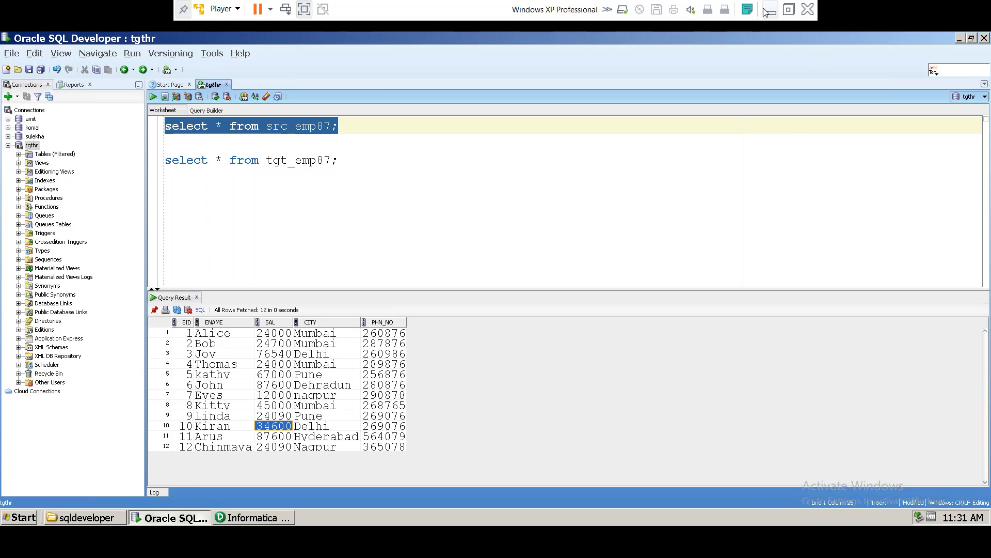
pyautogui.click(261, 519)
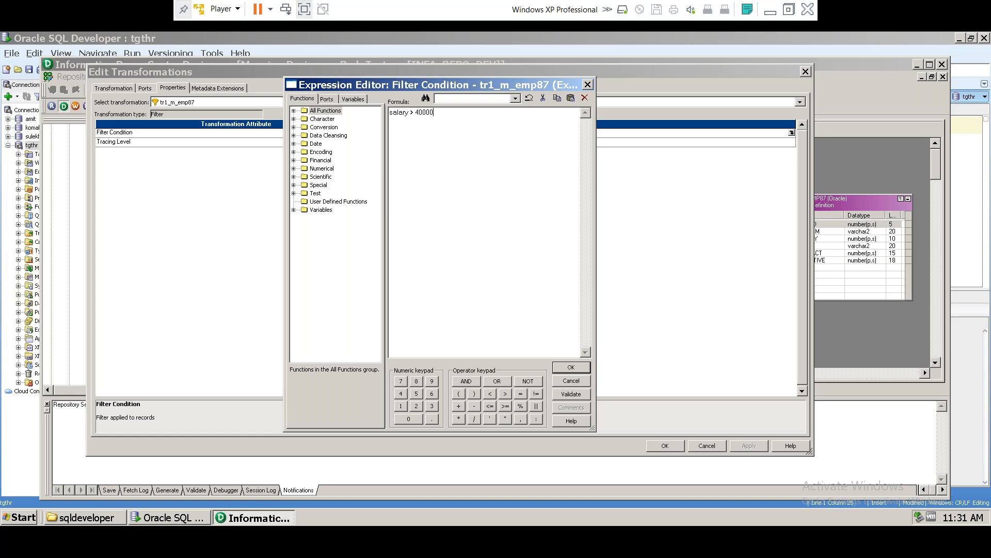
# Step: Clear the salary > 40000 formula and insert the SAL port from the Ports list
pyautogui.moveTo(443, 115); pyautogui.dragTo(371, 116)
pyautogui.hotkey('ctrl', 'c')
pyautogui.press('Delete')
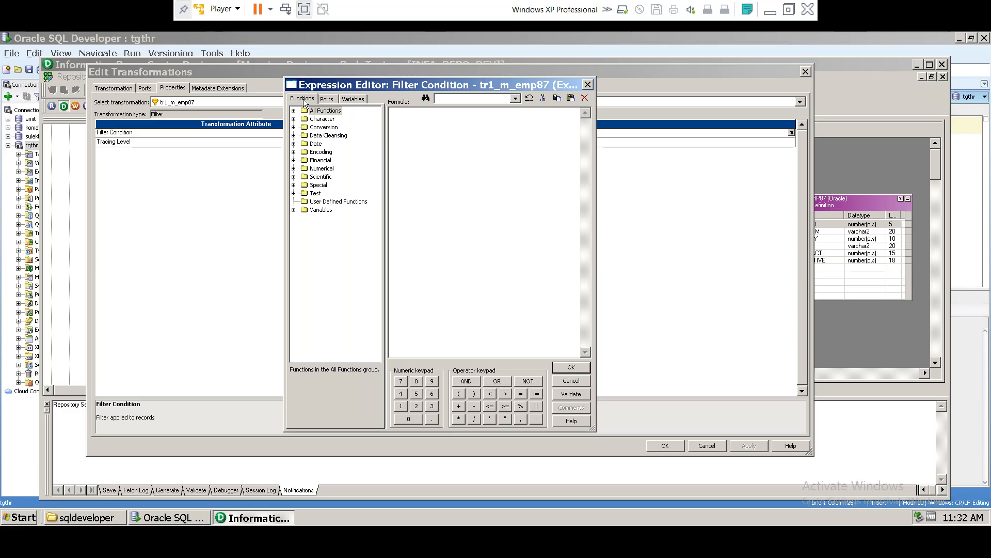
pyautogui.click(327, 98)
pyautogui.click(344, 98)
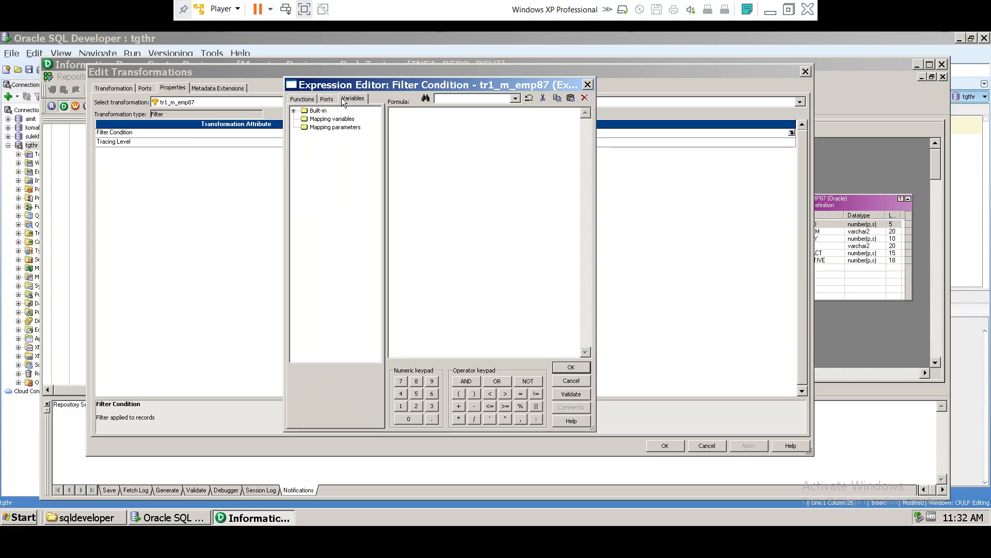
pyautogui.click(324, 100)
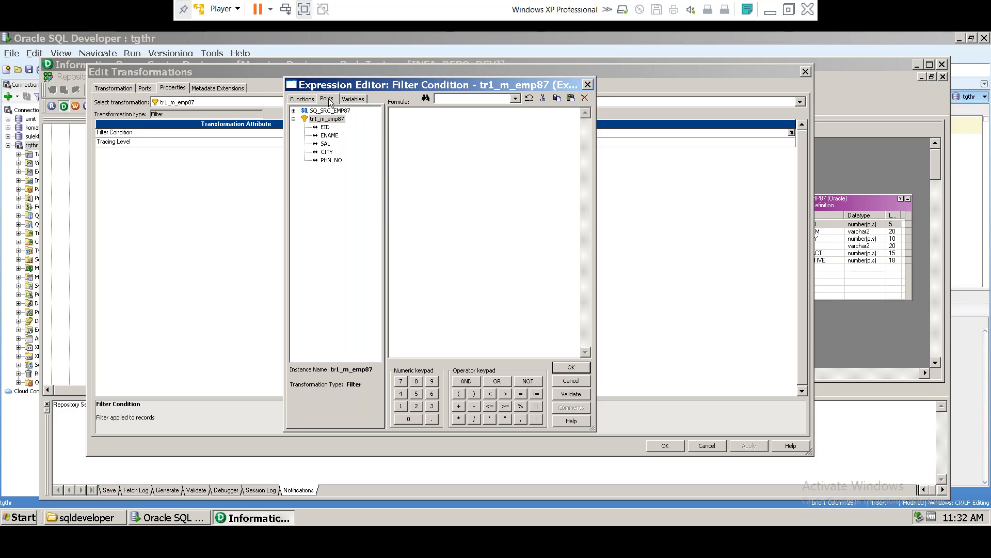
pyautogui.click(325, 128)
pyautogui.click(329, 135)
pyautogui.click(325, 143)
pyautogui.click(329, 153)
pyautogui.click(332, 161)
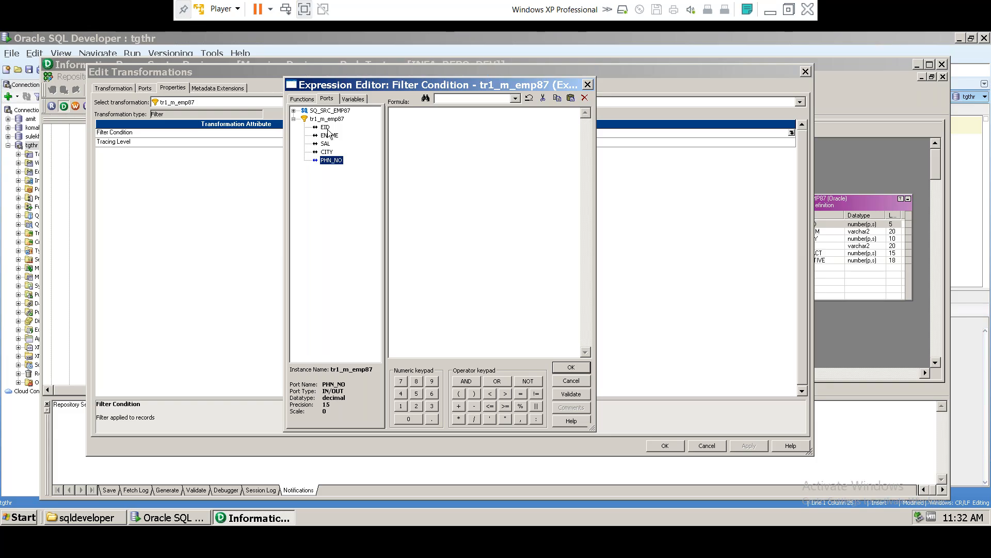
pyautogui.click(325, 147)
pyautogui.doubleClick(325, 144)
# Step: Paste salary > 40000 on a new line below SAL and recheck row 1's salary in SQL Developer
pyautogui.doubleClick(398, 113)
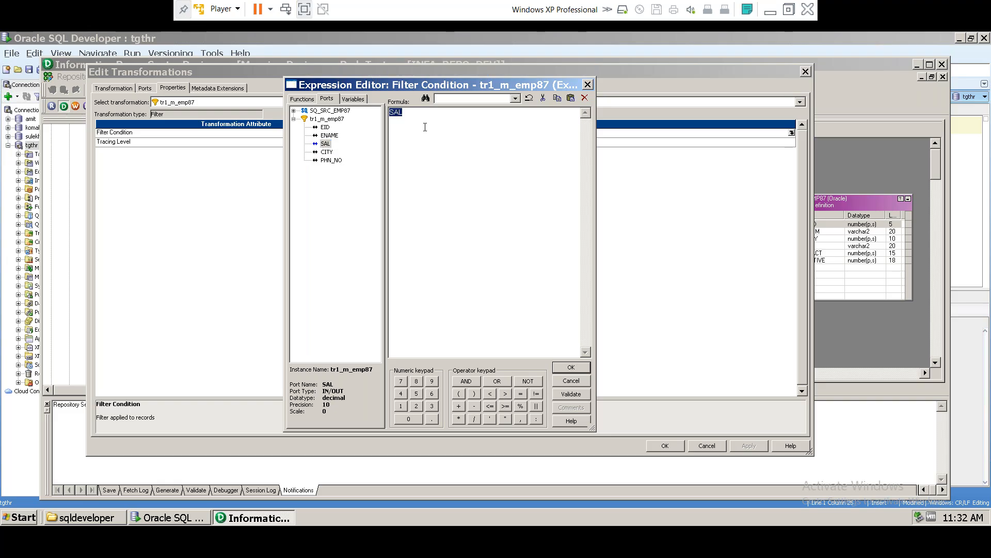
pyautogui.click(408, 114)
pyautogui.press('Return')
pyautogui.hotkey('ctrl', 'v')
pyautogui.moveTo(399, 128); pyautogui.dragTo(409, 131)
pyautogui.click(187, 519)
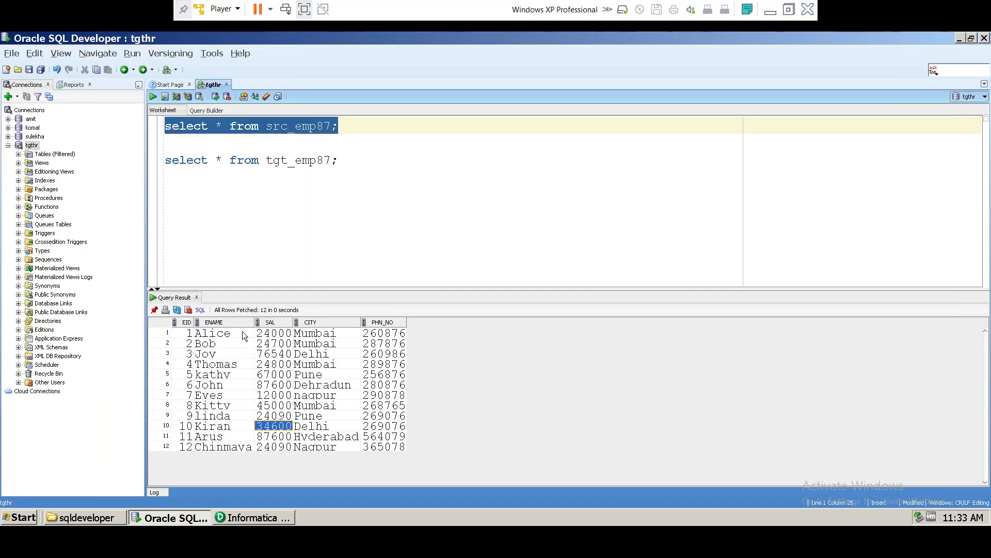
pyautogui.click(274, 333)
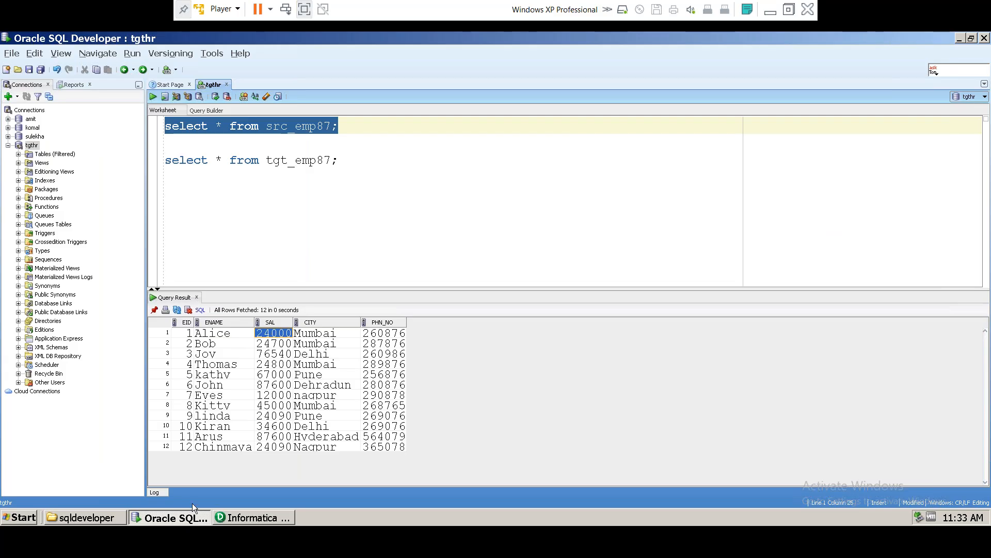
pyautogui.click(227, 518)
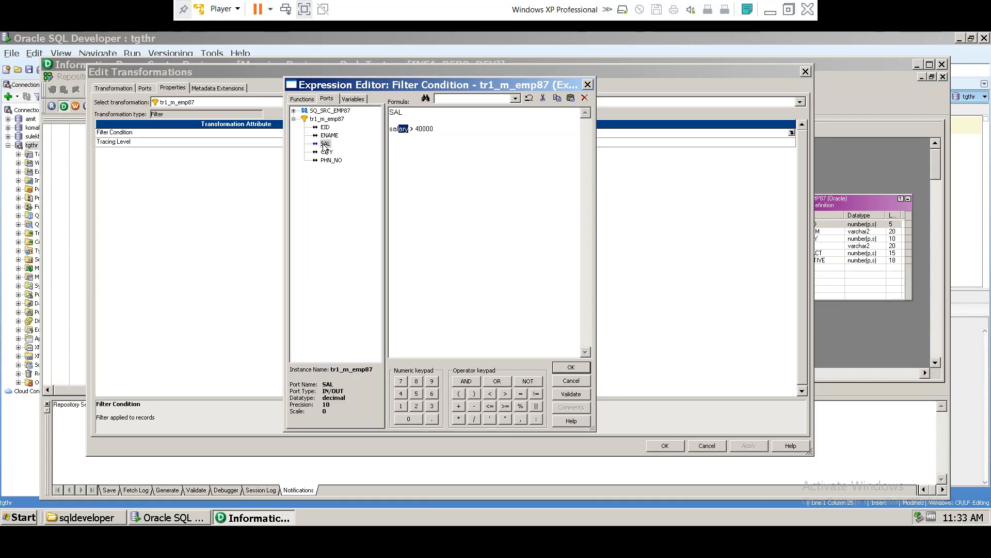
# Step: Delete the old line, write > 40000 after SAL, and validate SALARY > 40000, which fails to parse
pyautogui.moveTo(434, 128); pyautogui.dragTo(388, 130)
pyautogui.press('BackSpace')
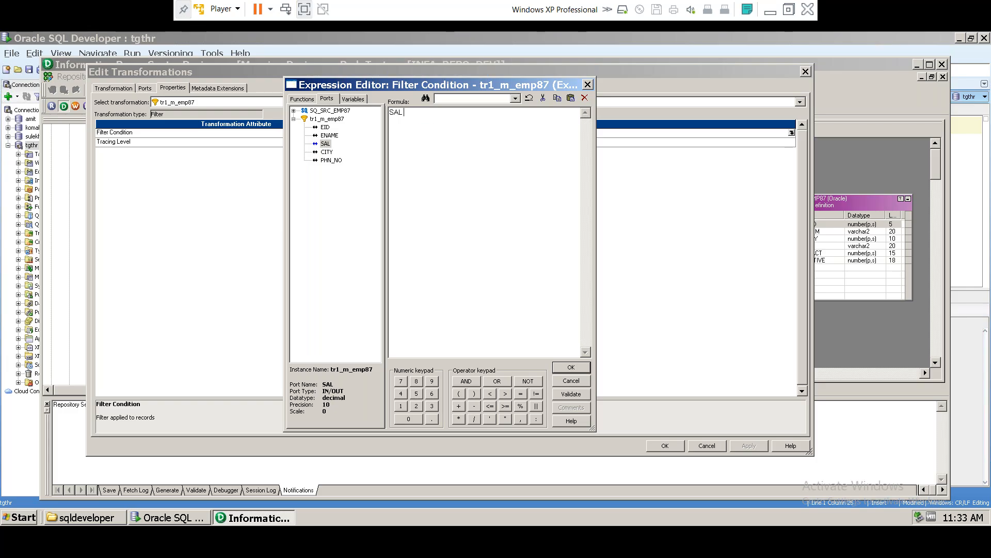
pyautogui.write('> 40000')
pyautogui.moveTo(435, 112); pyautogui.dragTo(390, 112)
pyautogui.click(401, 113)
pyautogui.write('ARY')
pyautogui.click(571, 393)
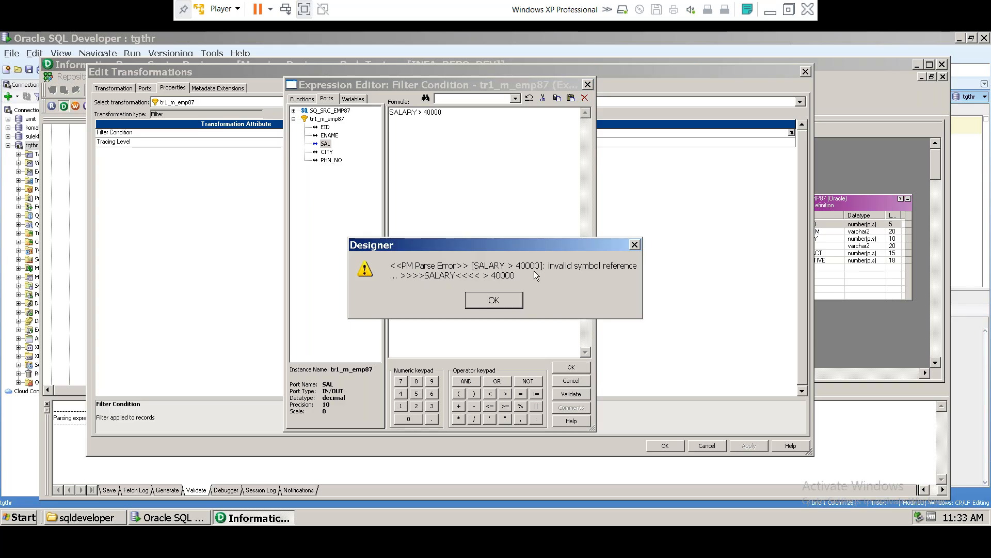
pyautogui.click(503, 300)
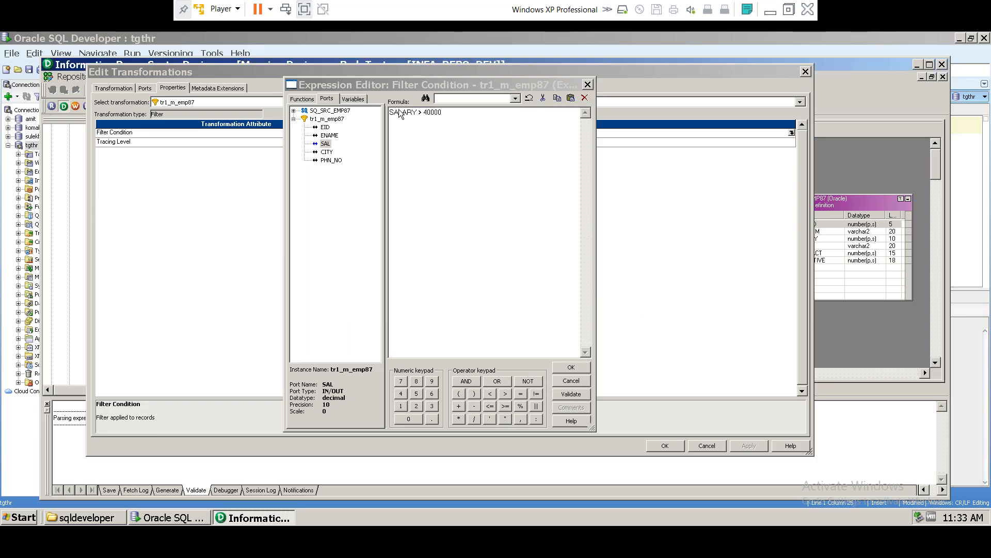
# Step: Trim SALARY back to SAL, validate SAL > 40000 successfully and accept the condition
pyautogui.doubleClick(401, 111)
pyautogui.click(425, 112)
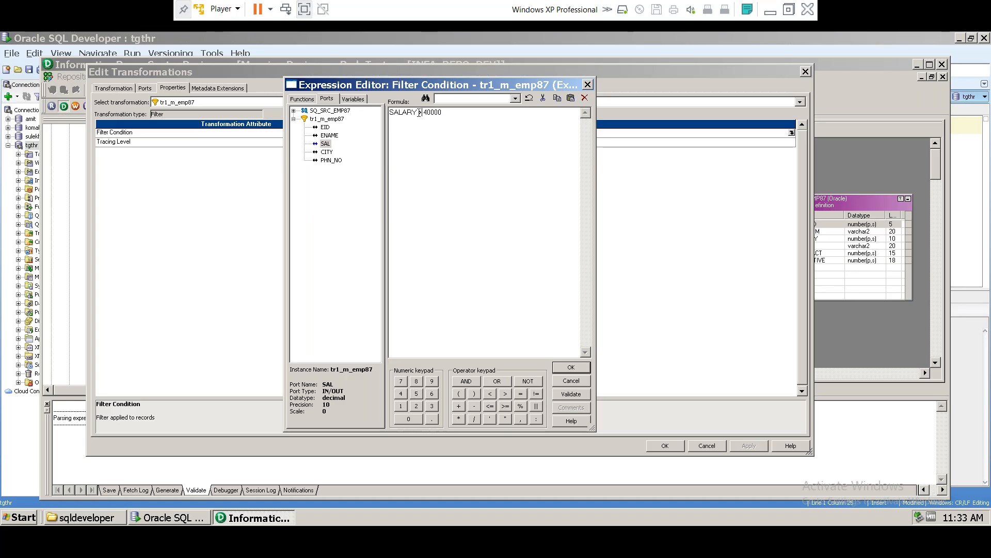
pyautogui.doubleClick(421, 112)
pyautogui.click(407, 113)
pyautogui.press('BackSpace')
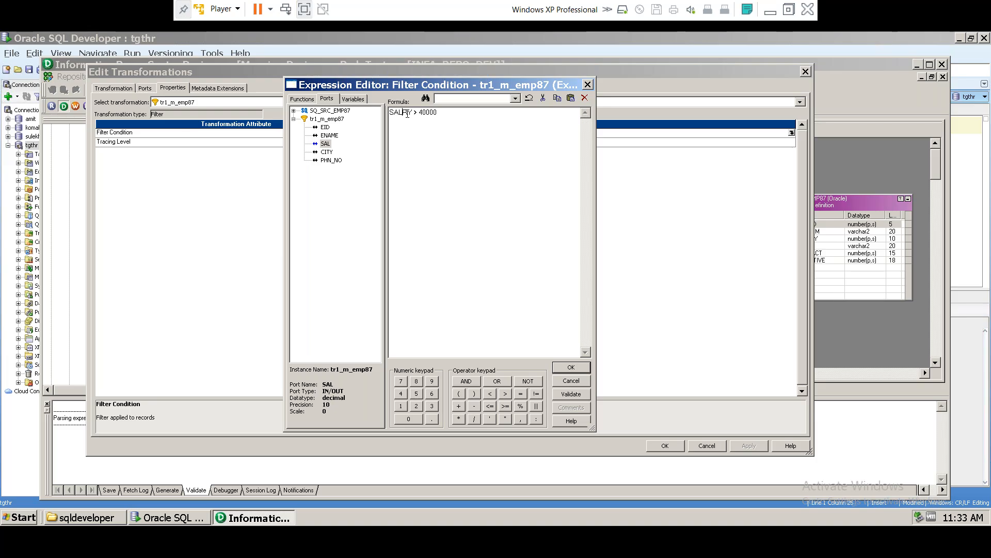
pyautogui.press('Delete')
pyautogui.press('Delete')
pyautogui.click(571, 393)
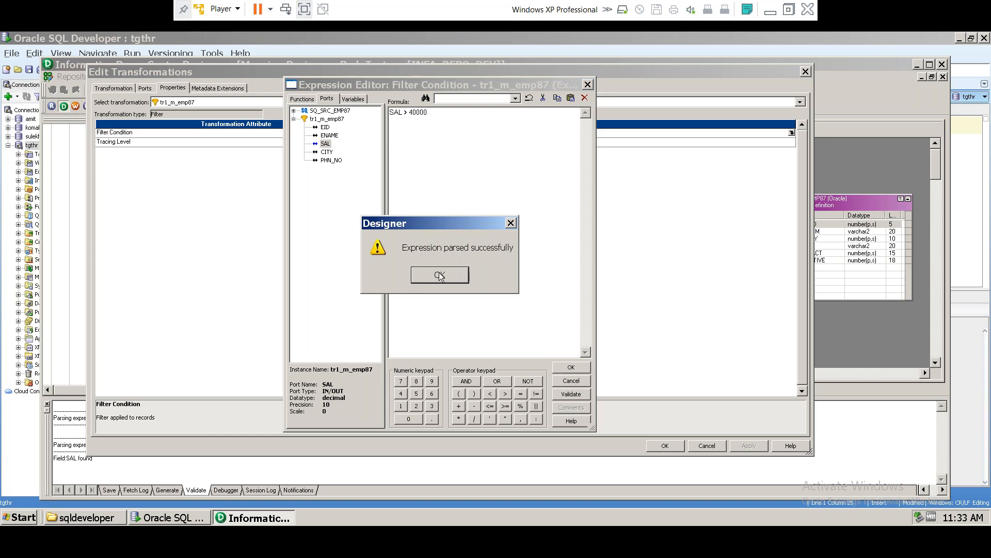
pyautogui.click(440, 275)
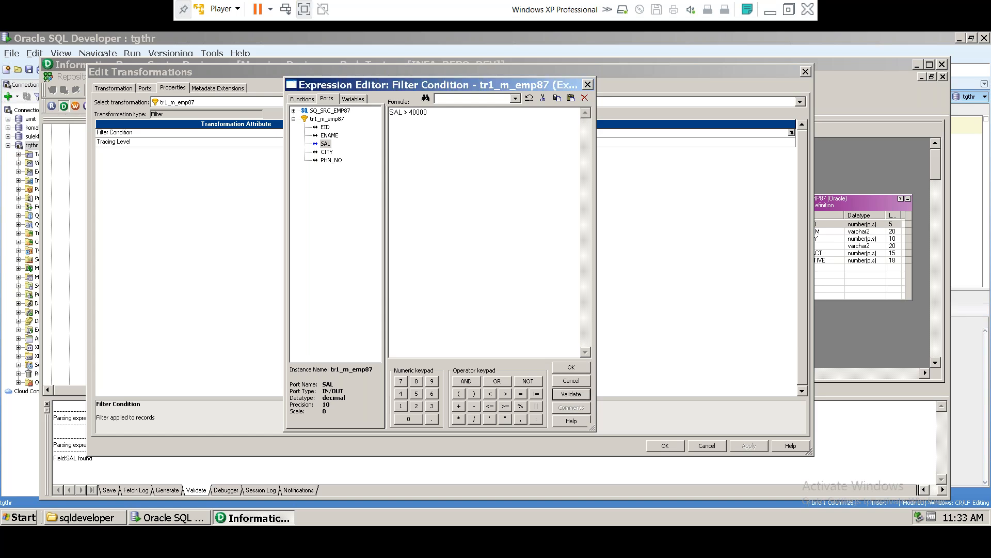
pyautogui.click(571, 368)
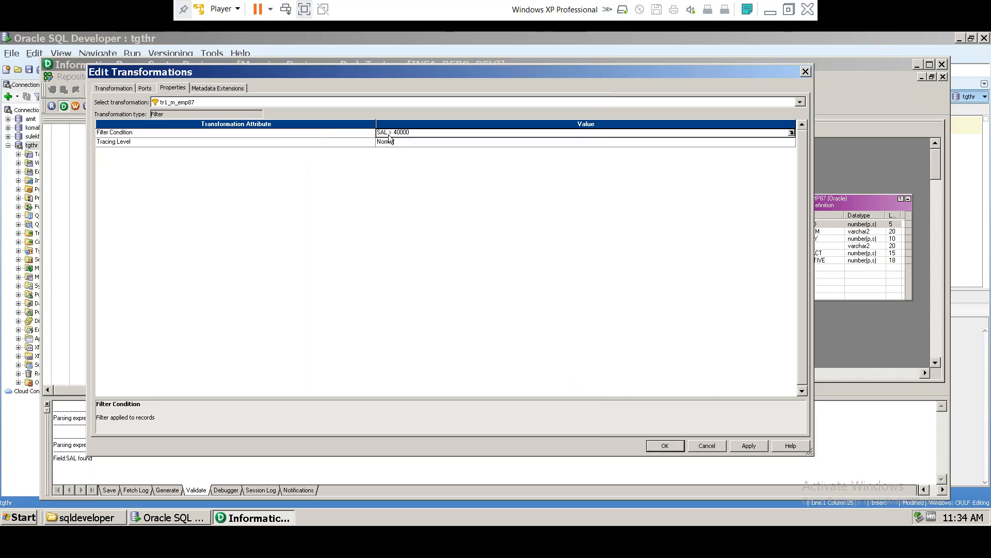
# Step: Set tr1_m_emp87's Tracing Level to Normal, then apply and close Edit Transformations
pyautogui.click(114, 141)
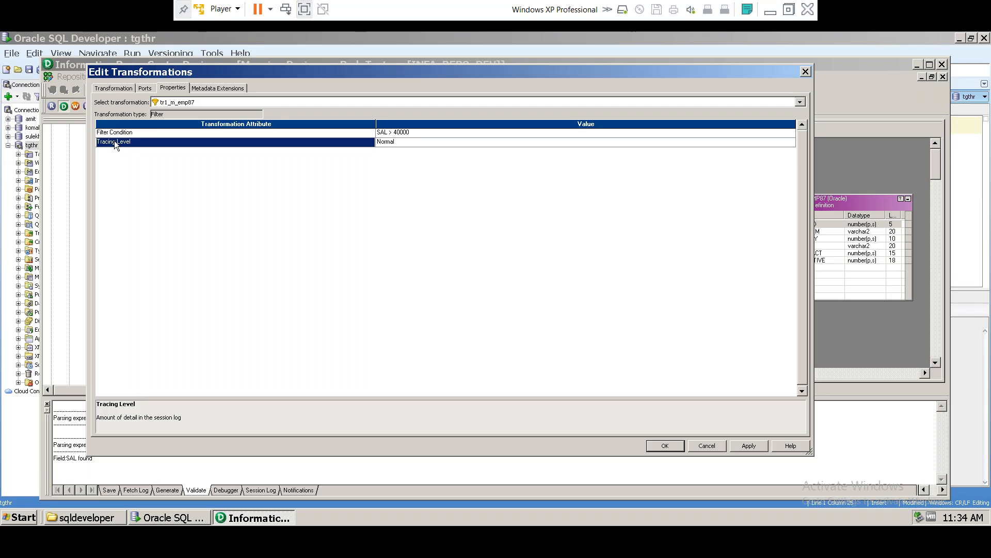
pyautogui.click(412, 143)
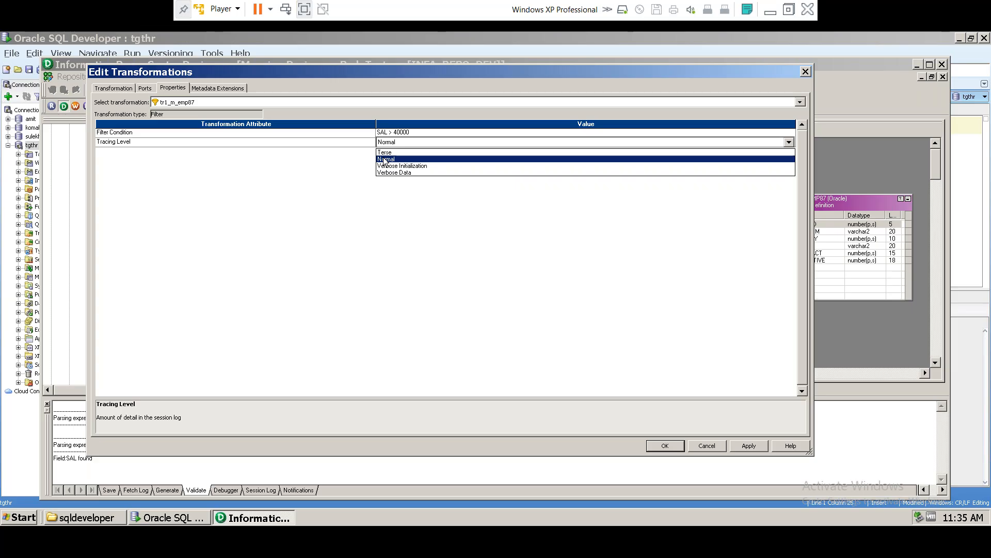
pyautogui.click(385, 161)
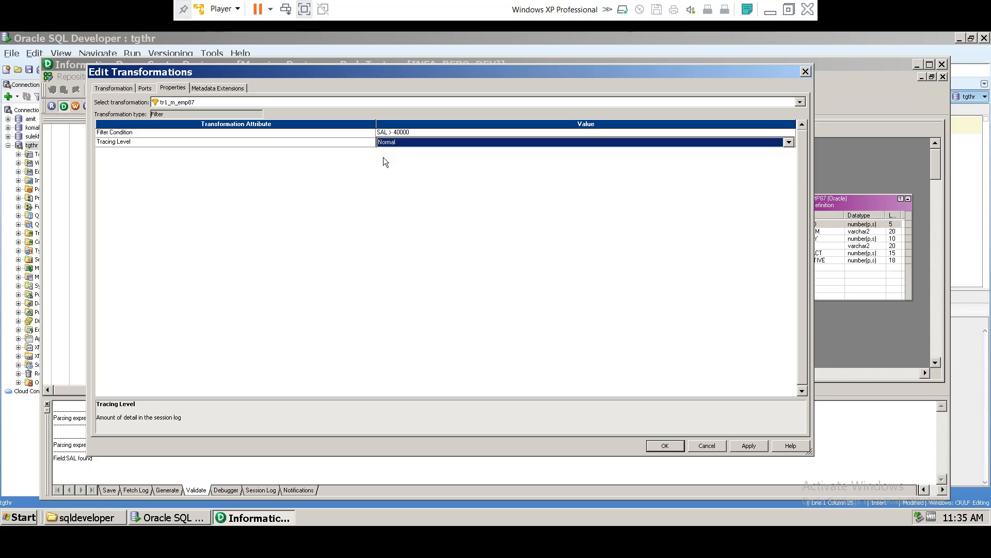
pyautogui.click(748, 445)
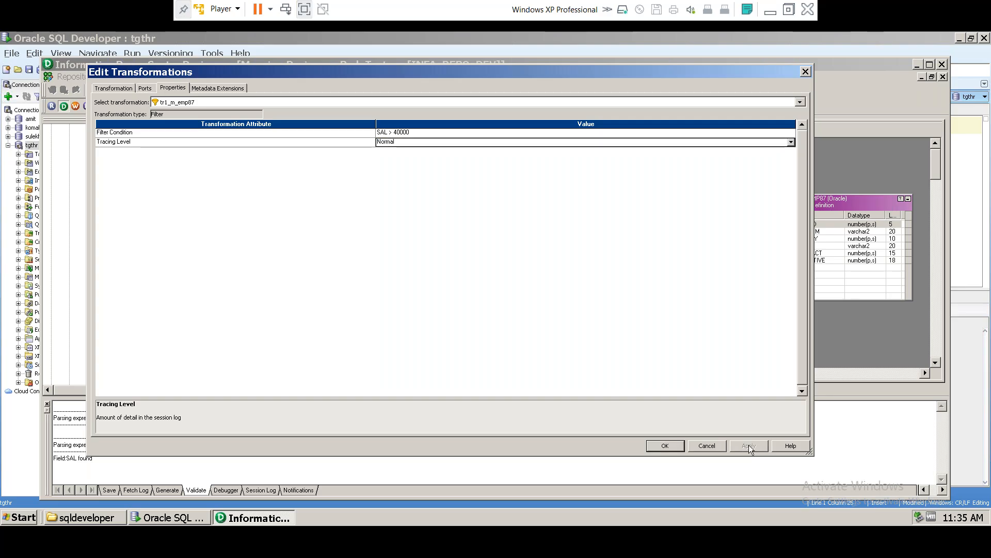
pyautogui.click(666, 446)
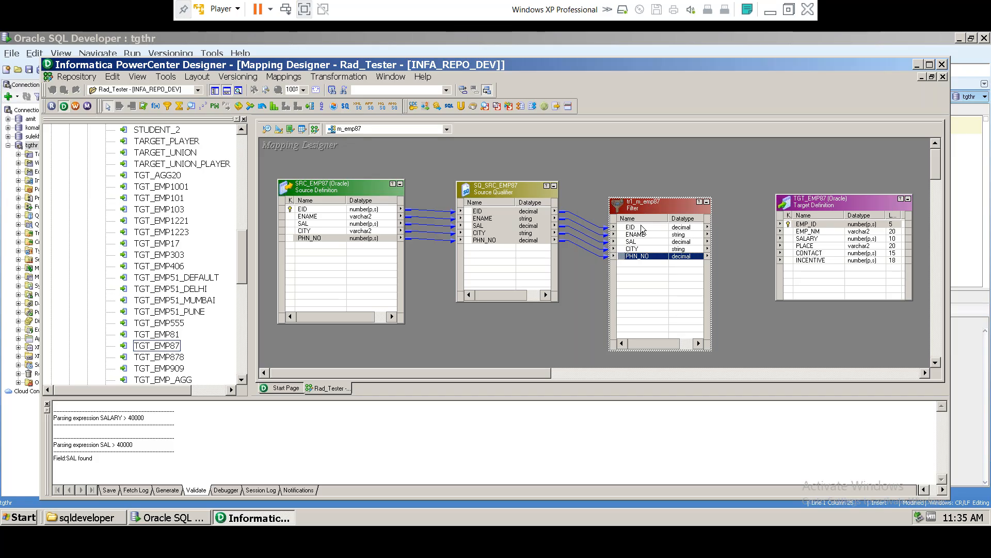
# Step: Link the Filter's five ports to TGT_EMP87, connecting SAL to SALARY, and save mapping m_emp87
pyautogui.click(638, 227)
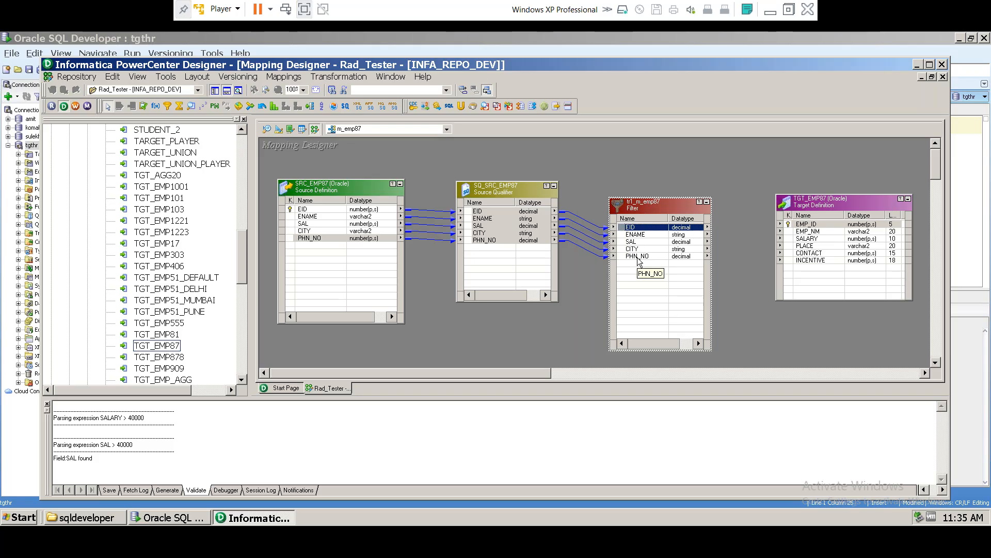
pyautogui.keyDown('shift'); pyautogui.click(638, 256); pyautogui.keyUp('shift')
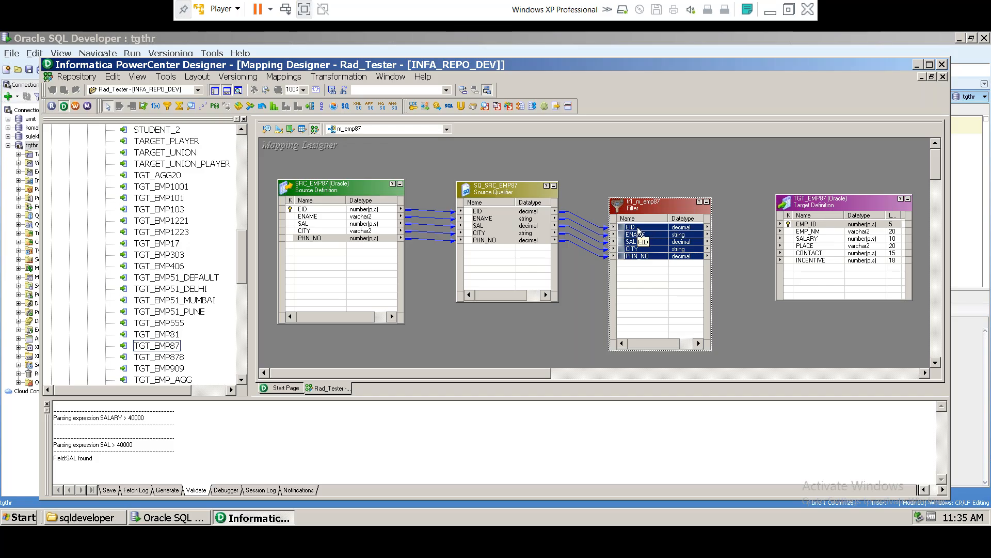
pyautogui.moveTo(639, 231); pyautogui.dragTo(809, 226)
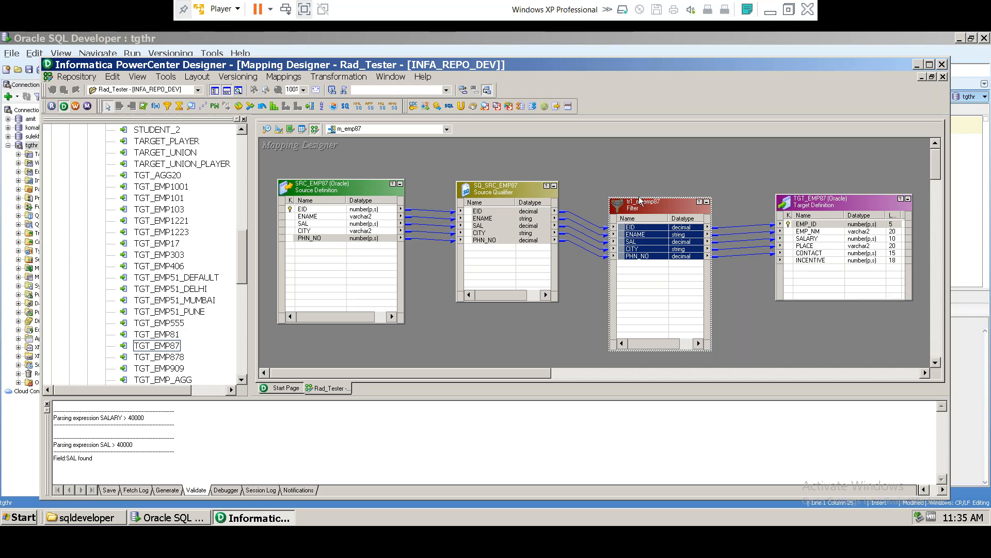
pyautogui.click(637, 242)
pyautogui.moveTo(636, 245); pyautogui.dragTo(804, 244)
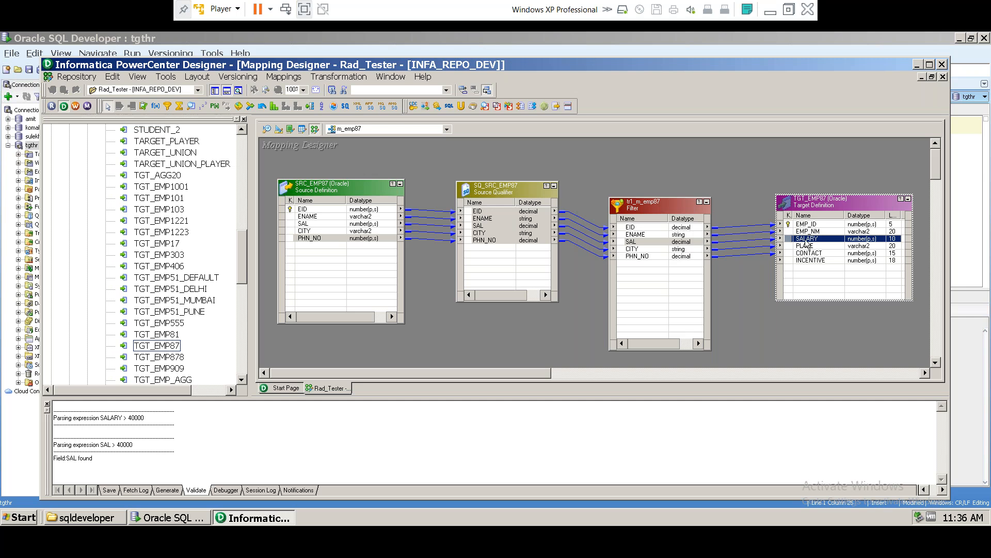
pyautogui.click(810, 260)
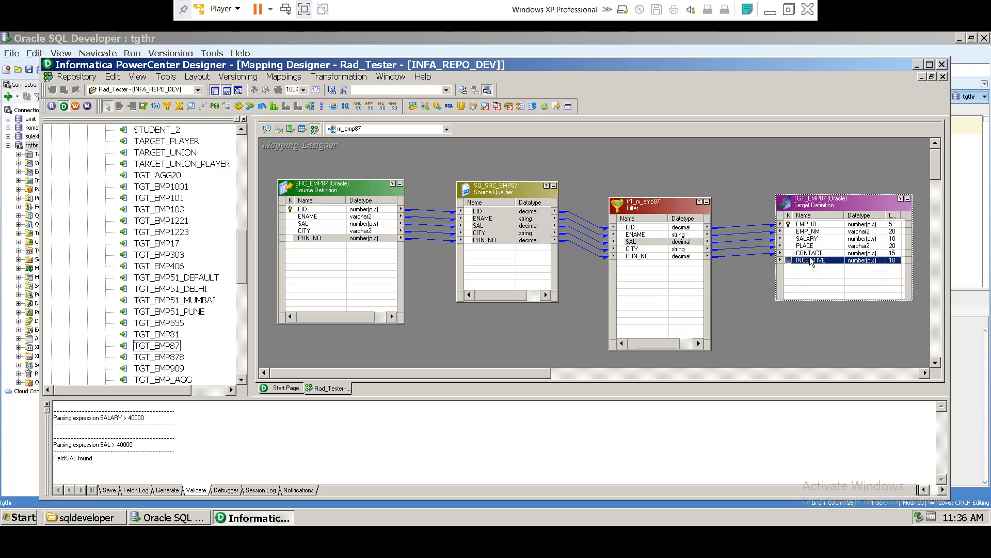
pyautogui.click(812, 254)
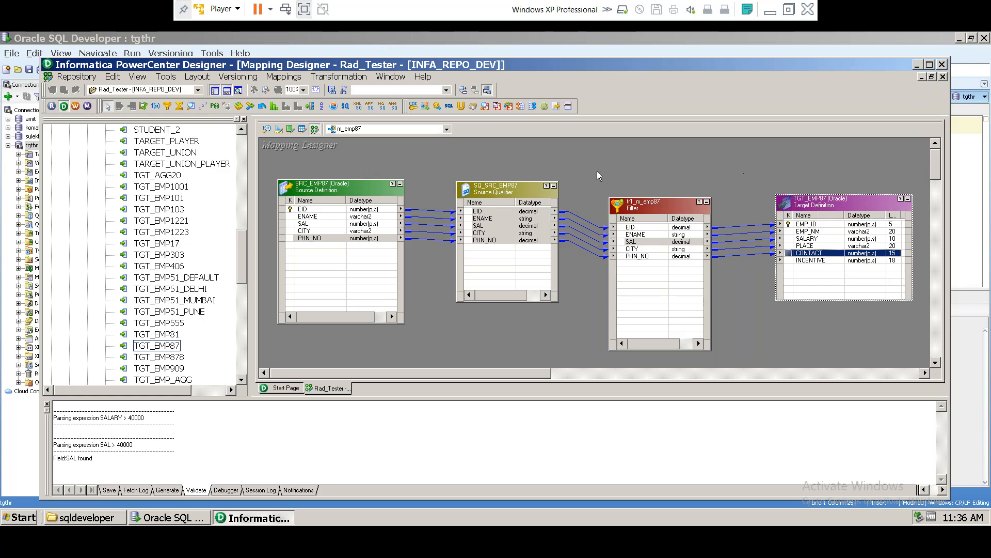
pyautogui.click(729, 162)
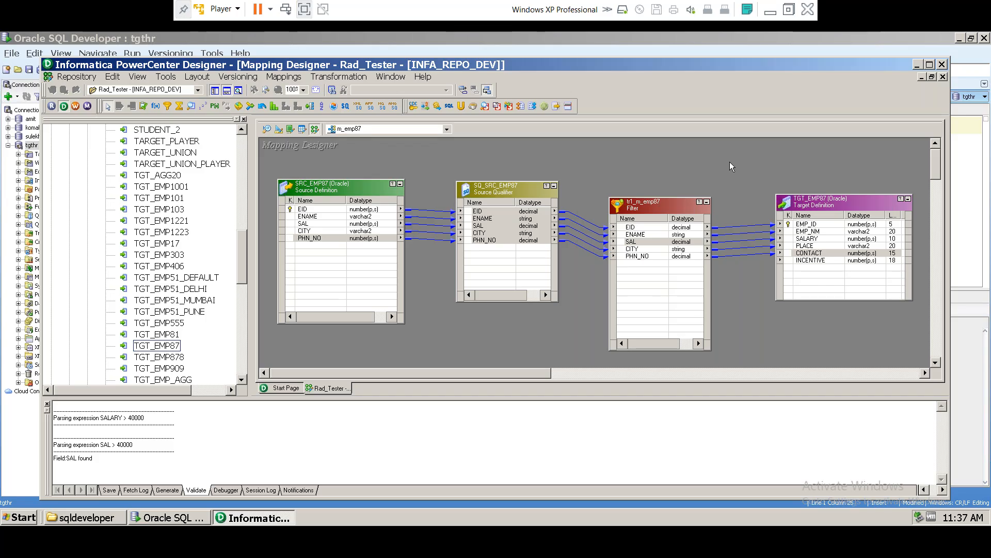
pyautogui.hotkey('ctrl', 's')
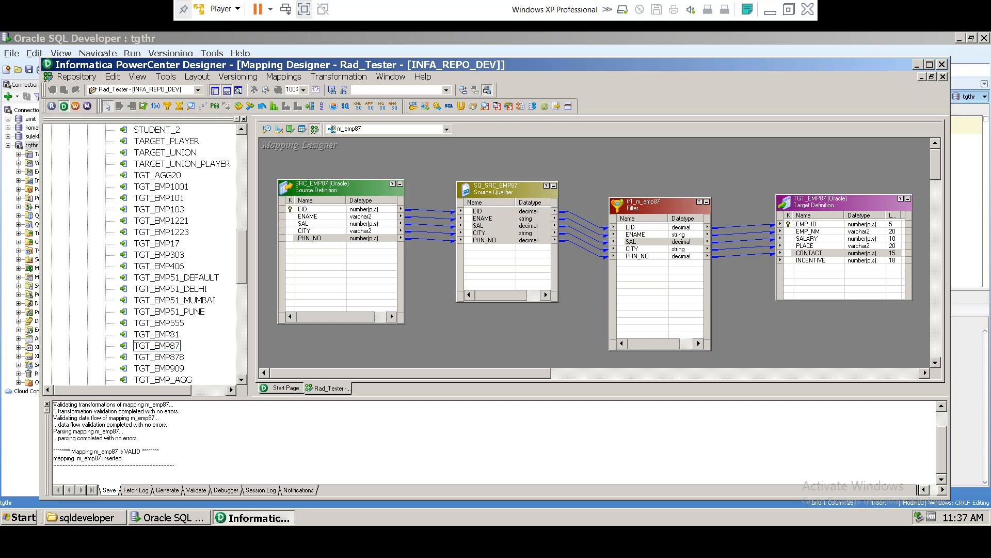
# Step: Review the Save log's validation messages confirming mapping m_emp87 is VALID
pyautogui.moveTo(54, 404); pyautogui.dragTo(172, 404)
pyautogui.click(120, 411)
pyautogui.moveTo(110, 411); pyautogui.dragTo(175, 412)
pyautogui.moveTo(78, 425); pyautogui.dragTo(164, 425)
pyautogui.click(129, 418)
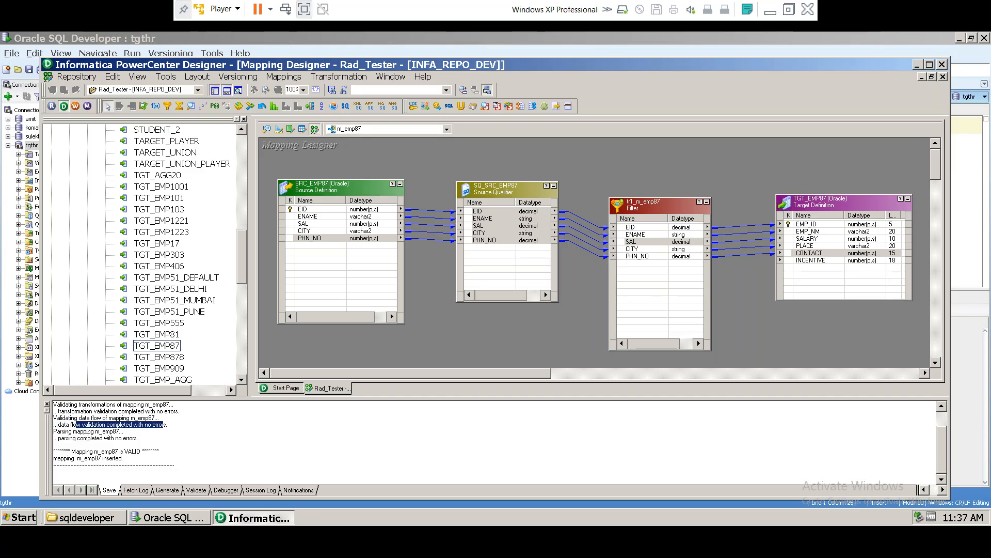
pyautogui.click(83, 440)
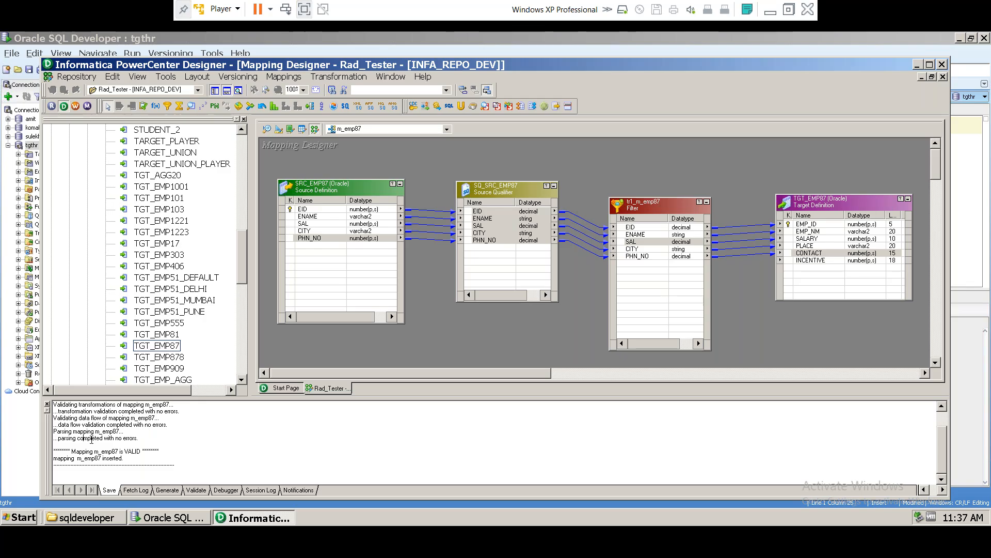
pyautogui.moveTo(80, 451); pyautogui.dragTo(154, 453)
pyautogui.click(94, 454)
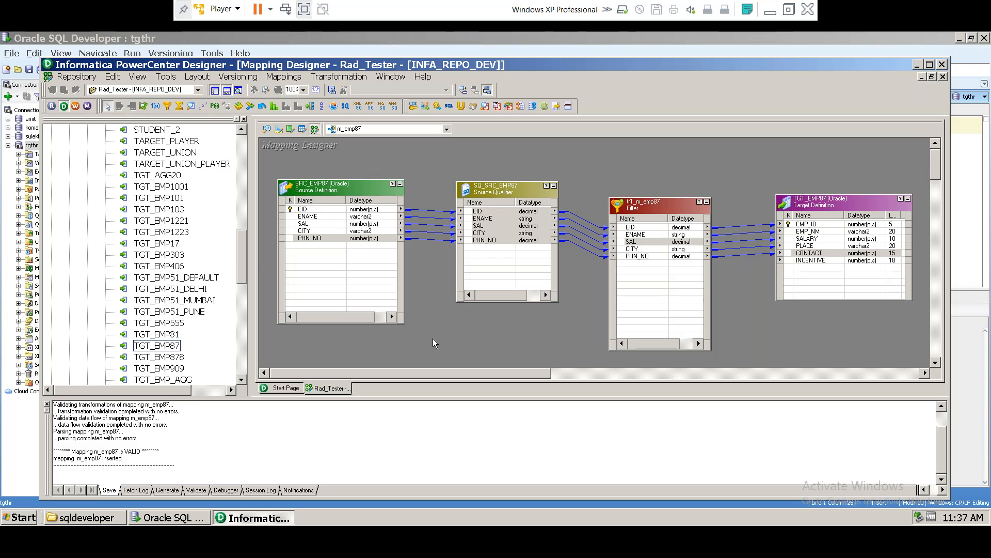
# Step: Save the Rad_Tester folder again, dismiss the no-changes message, and launch Workflow Manager
pyautogui.hotkey('ctrl', 's')
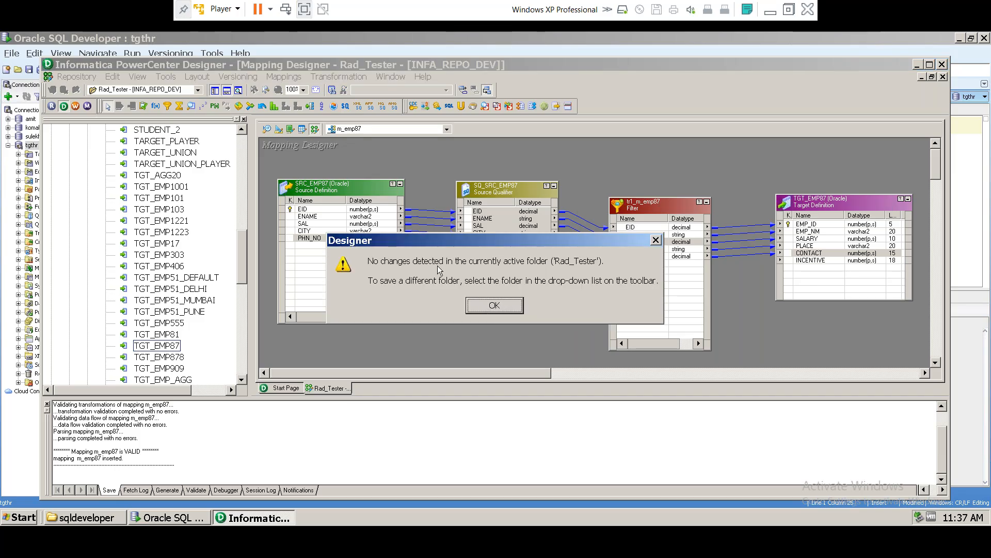
pyautogui.click(489, 306)
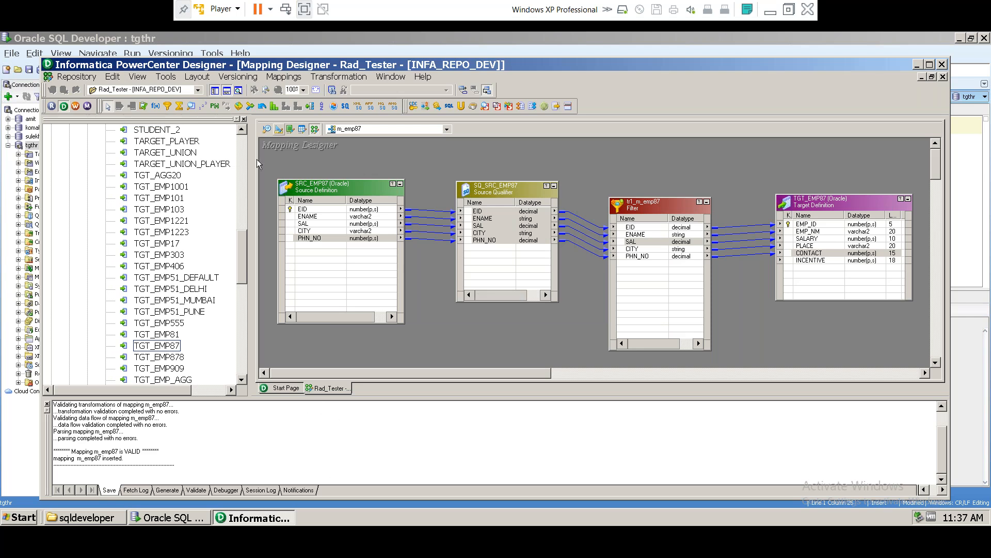
pyautogui.click(74, 106)
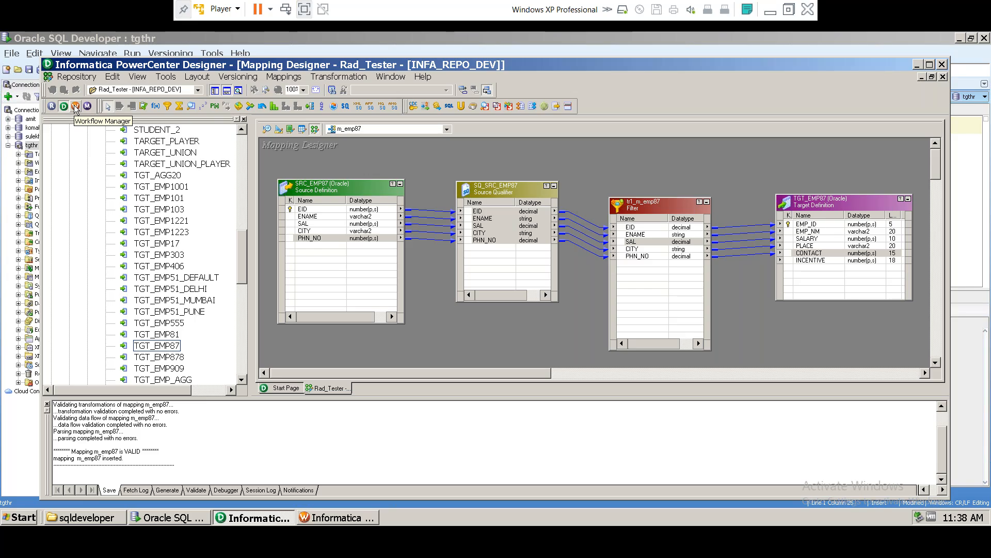
# Step: Select the Rad_Tester folder under INFA_REPO_DEV in Workflow Manager and open the Tasks menu
pyautogui.click(316, 517)
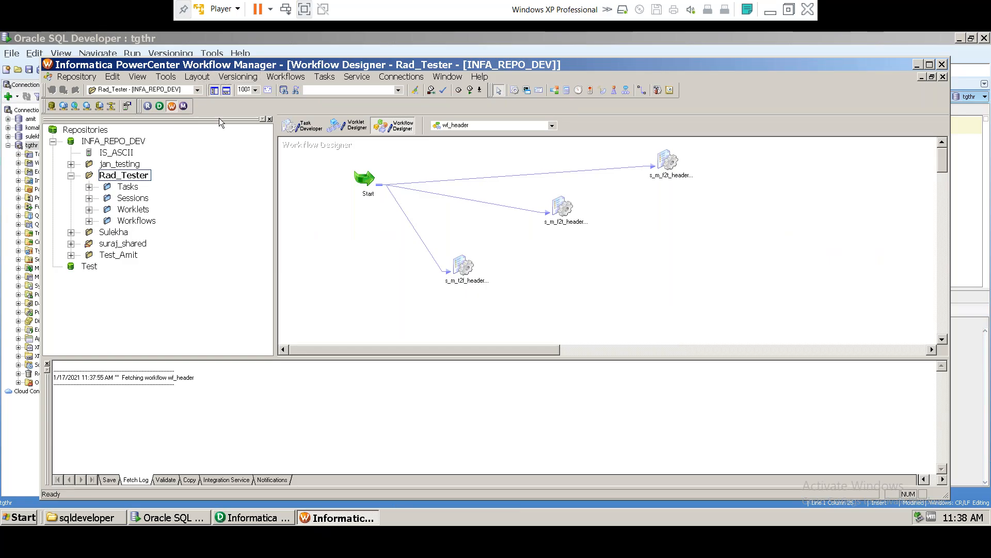
pyautogui.click(183, 106)
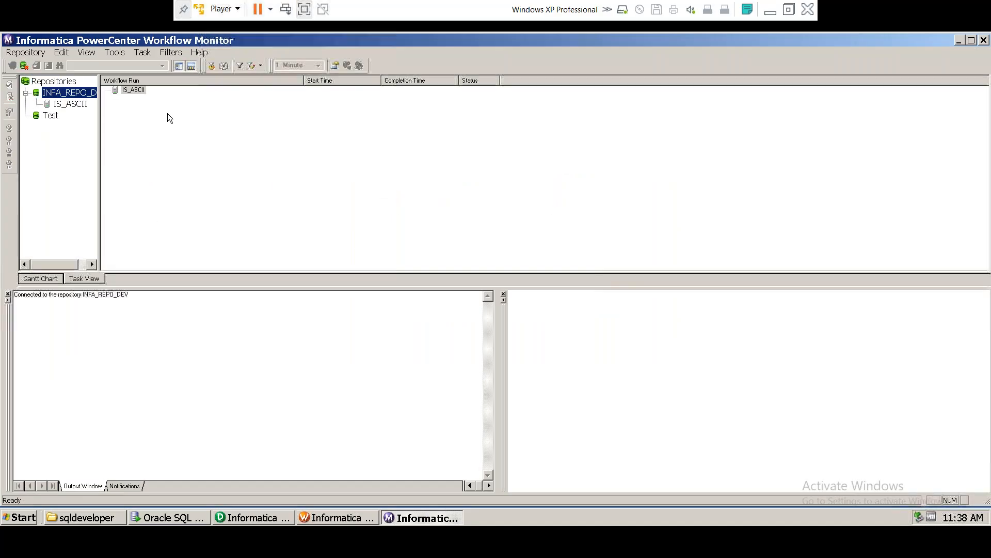
pyautogui.click(333, 517)
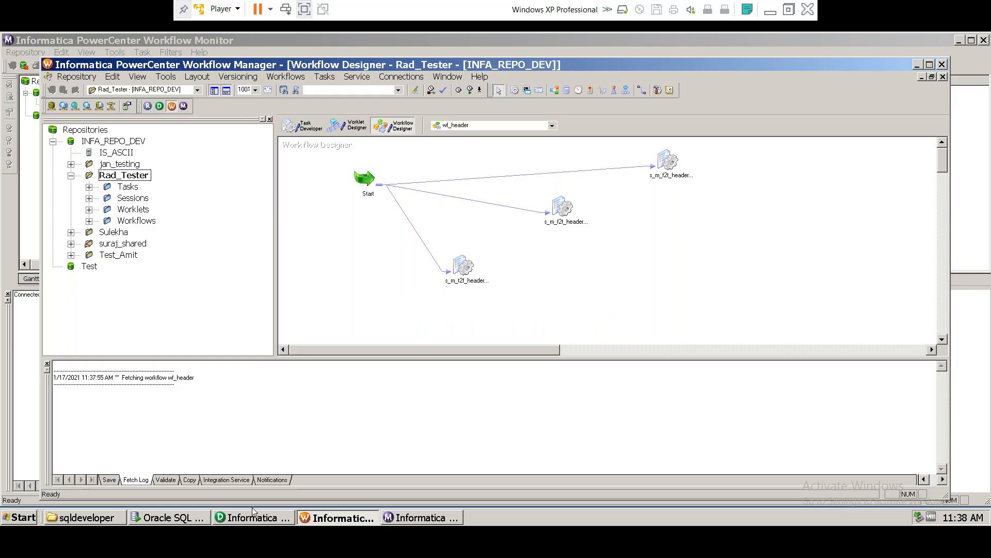
pyautogui.click(102, 143)
pyautogui.click(118, 176)
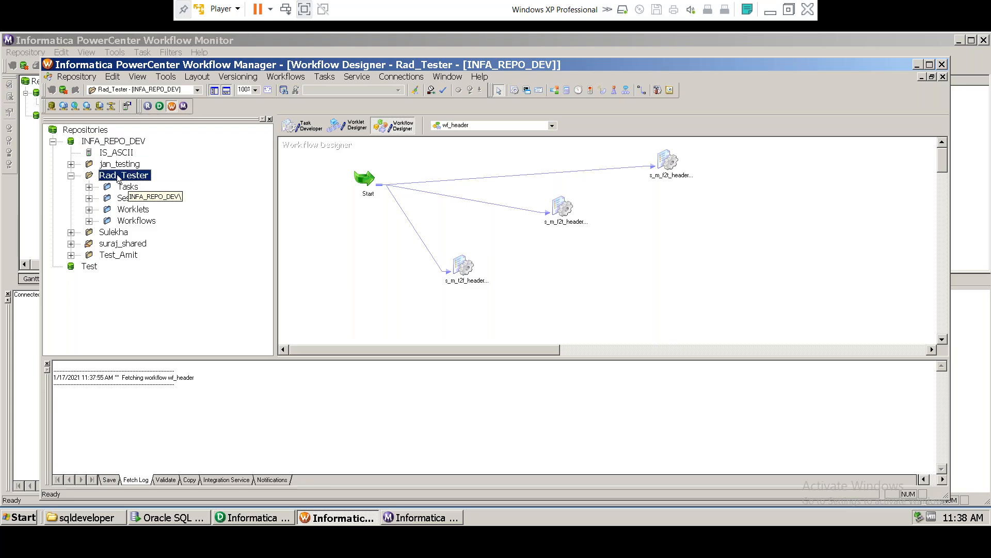
pyautogui.click(242, 194)
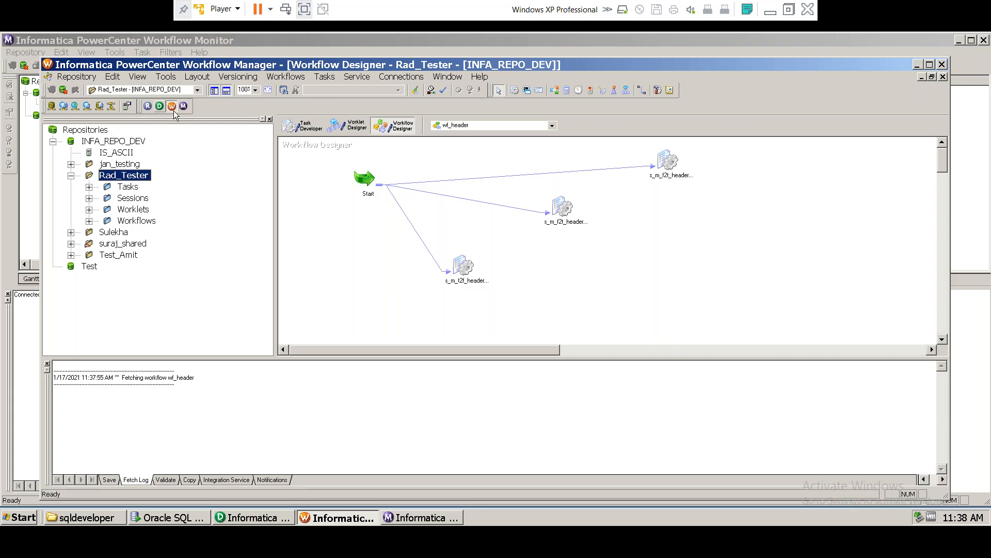
pyautogui.click(326, 79)
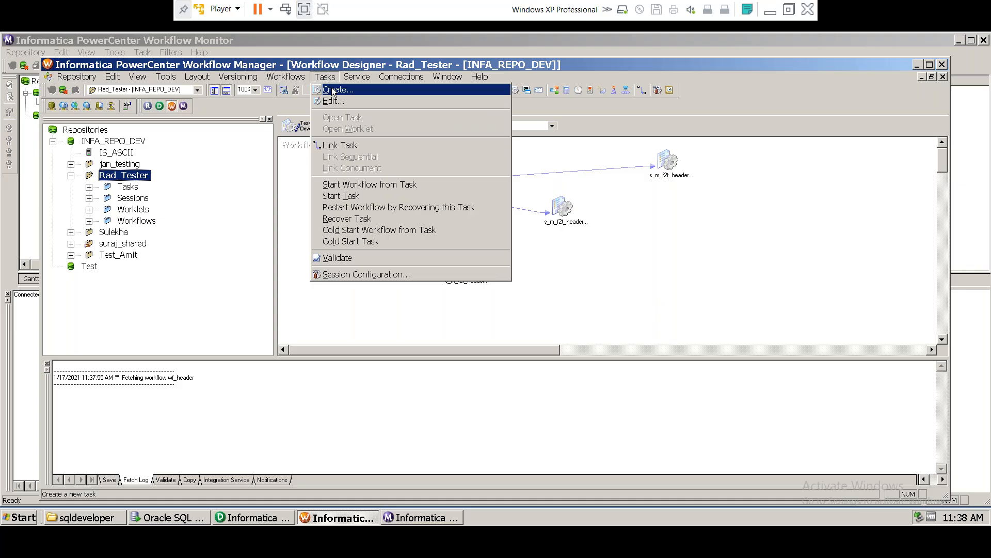
# Step: Cancel task creation and settle on the Task Developer showing s_m_emp1223 and s_m_agg20
pyautogui.click(333, 90)
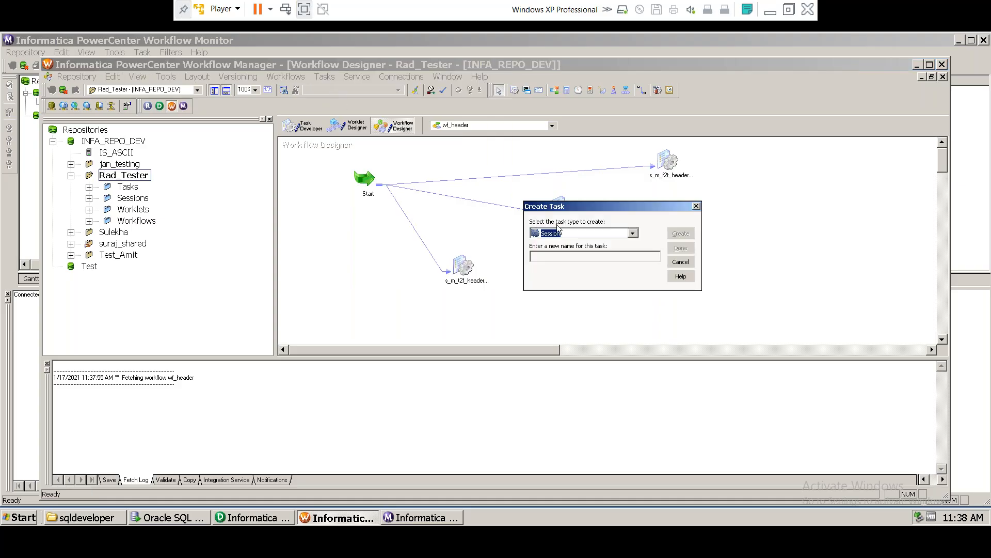
pyautogui.click(696, 206)
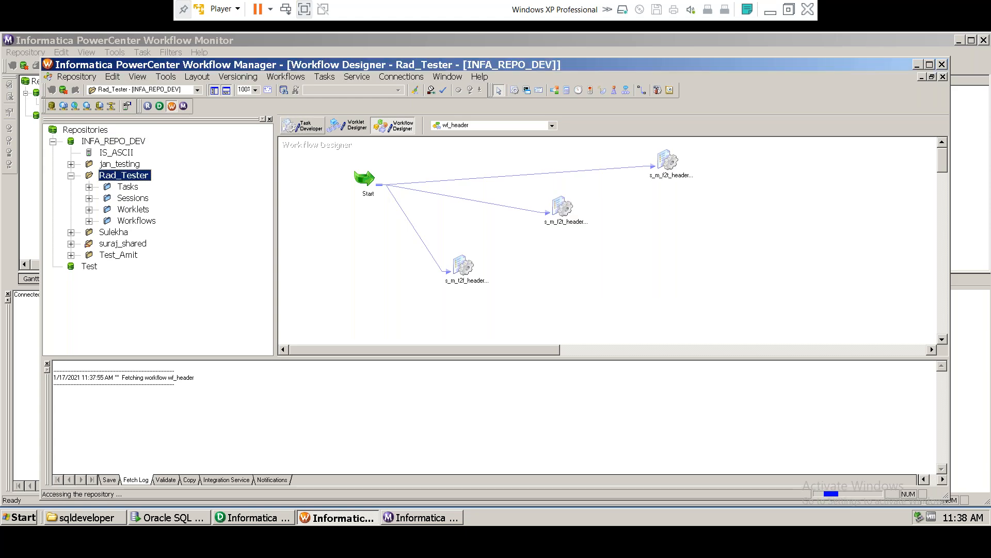
pyautogui.click(303, 126)
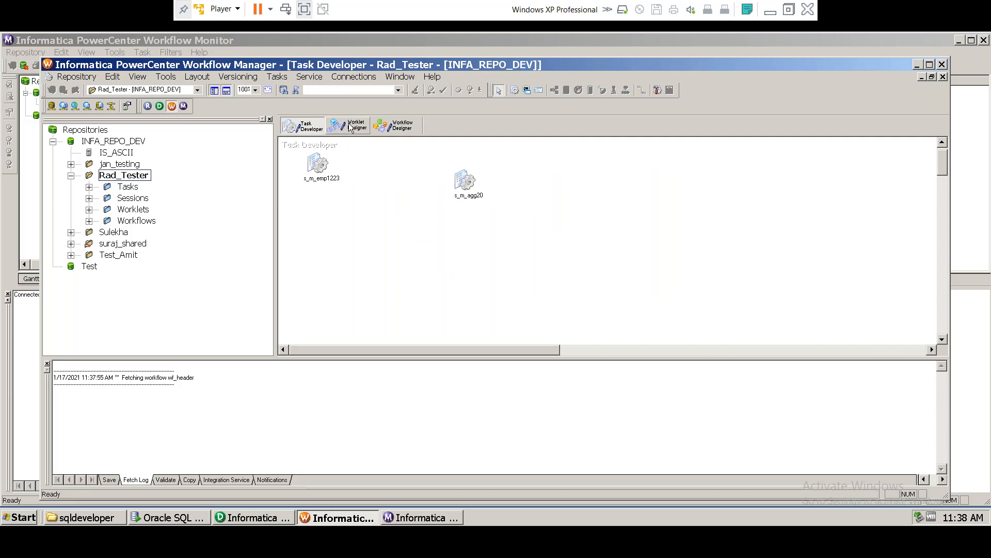
pyautogui.click(350, 127)
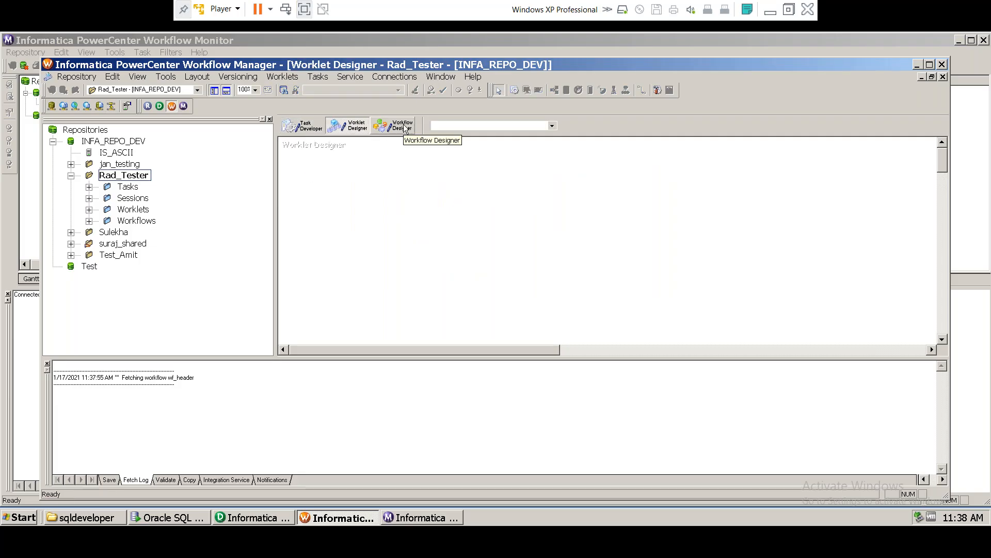
pyautogui.click(404, 126)
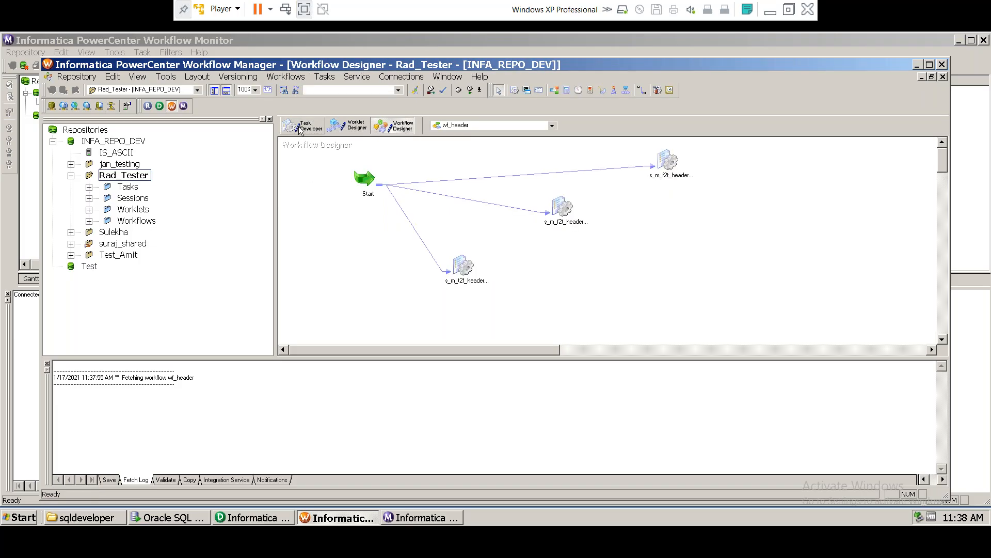
pyautogui.click(301, 127)
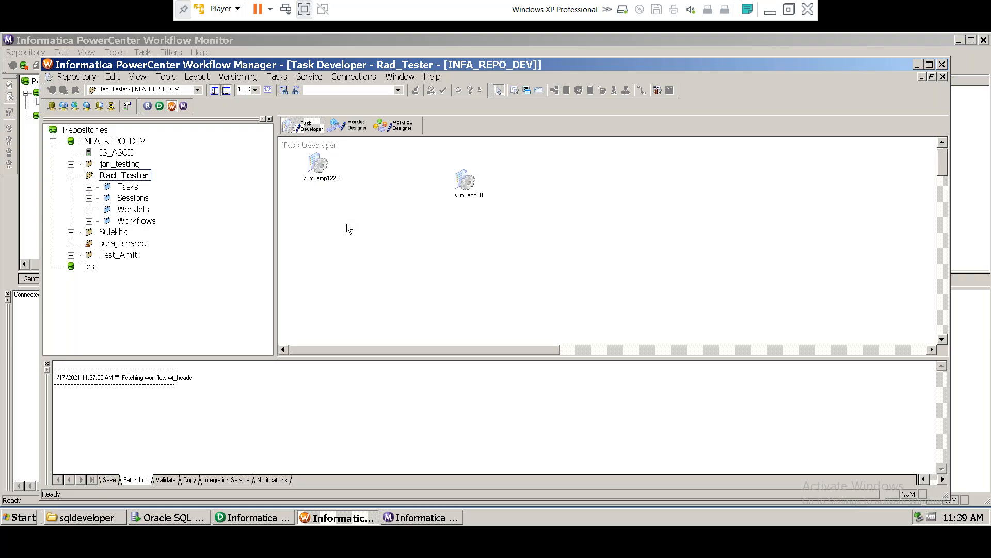
pyautogui.click(410, 129)
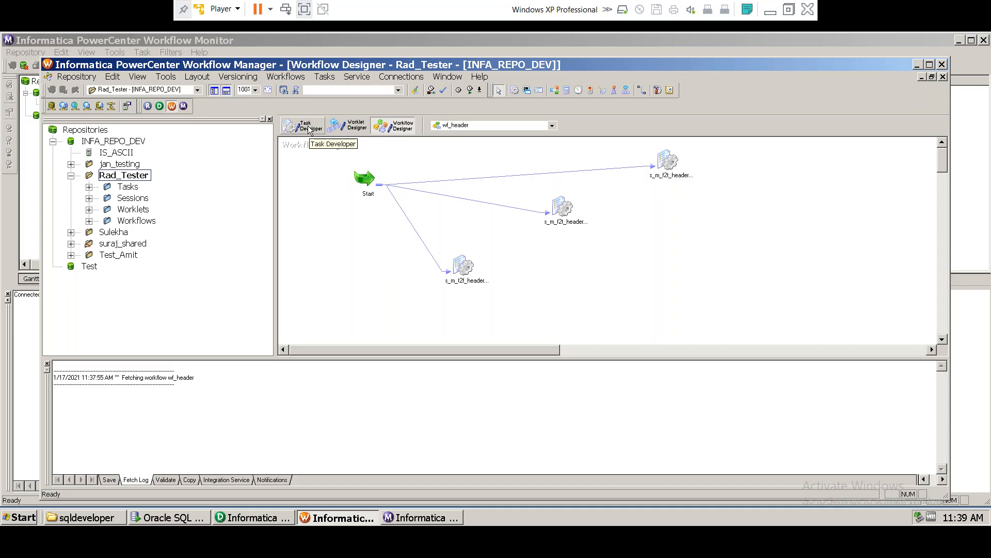
pyautogui.click(308, 129)
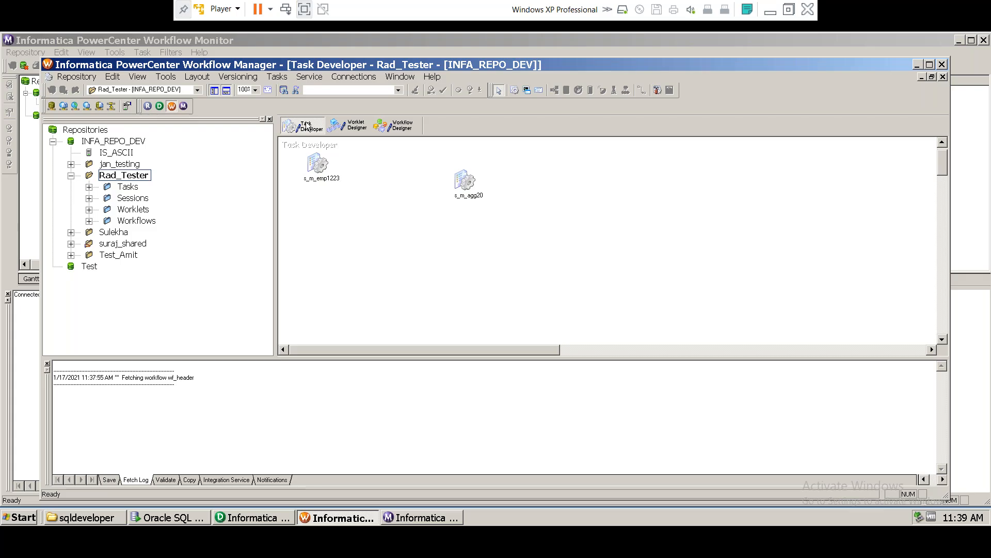
pyautogui.click(309, 127)
pyautogui.click(309, 128)
pyautogui.click(306, 129)
pyautogui.click(277, 77)
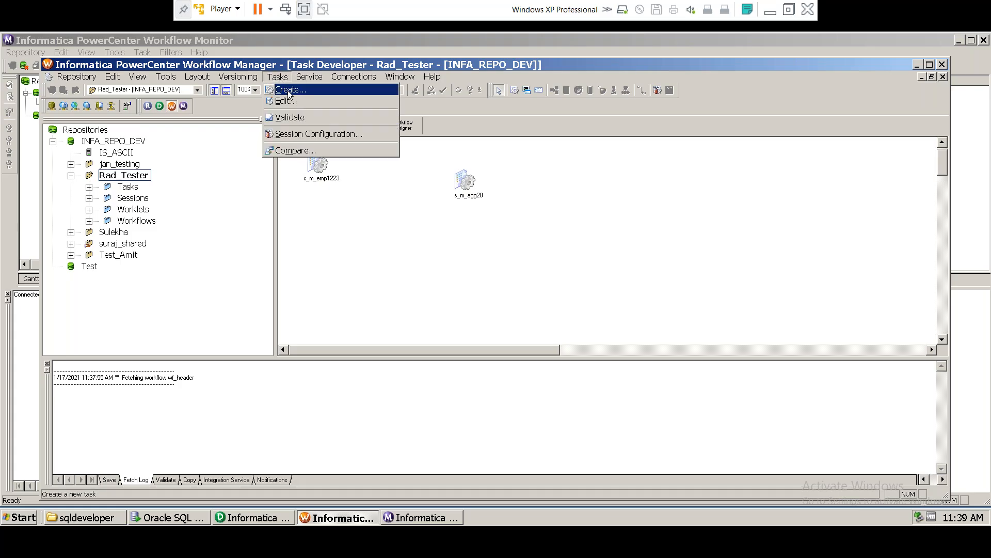
# Step: Create session task s_m_emp87 based on mapping m_emp87
pyautogui.click(288, 91)
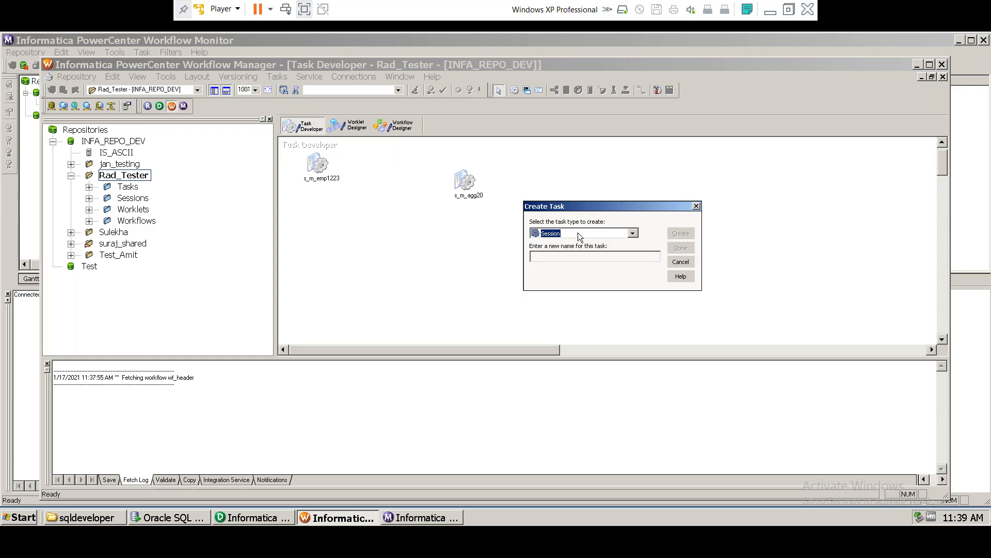
pyautogui.click(558, 253)
pyautogui.write('s_m_emp8')
pyautogui.click(680, 233)
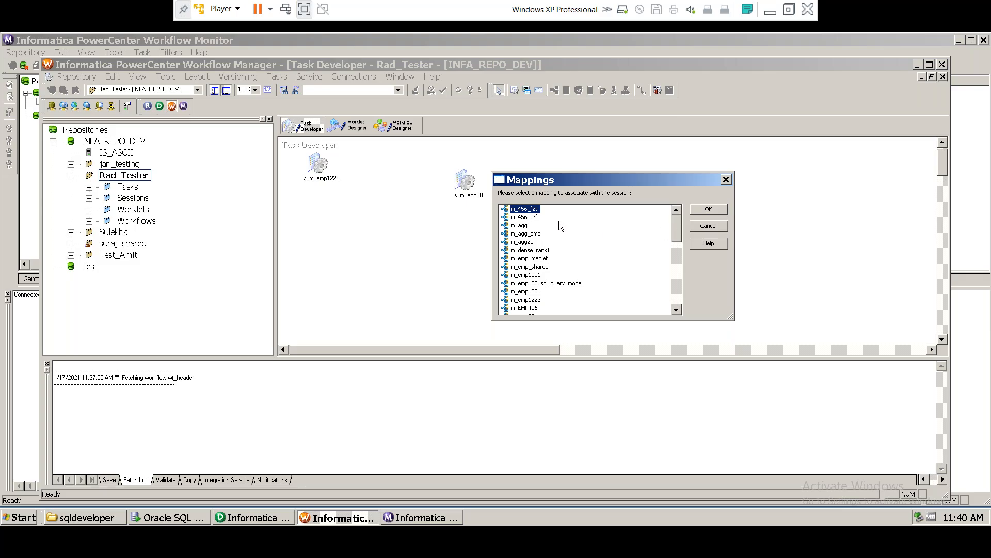
pyautogui.moveTo(598, 175); pyautogui.dragTo(673, 171)
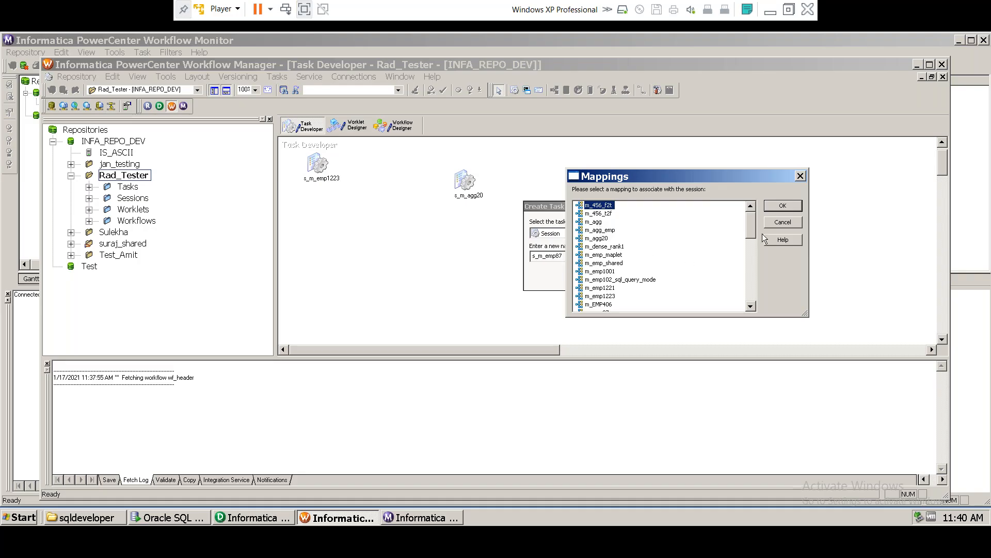
pyautogui.moveTo(748, 230); pyautogui.dragTo(748, 242)
pyautogui.click(603, 264)
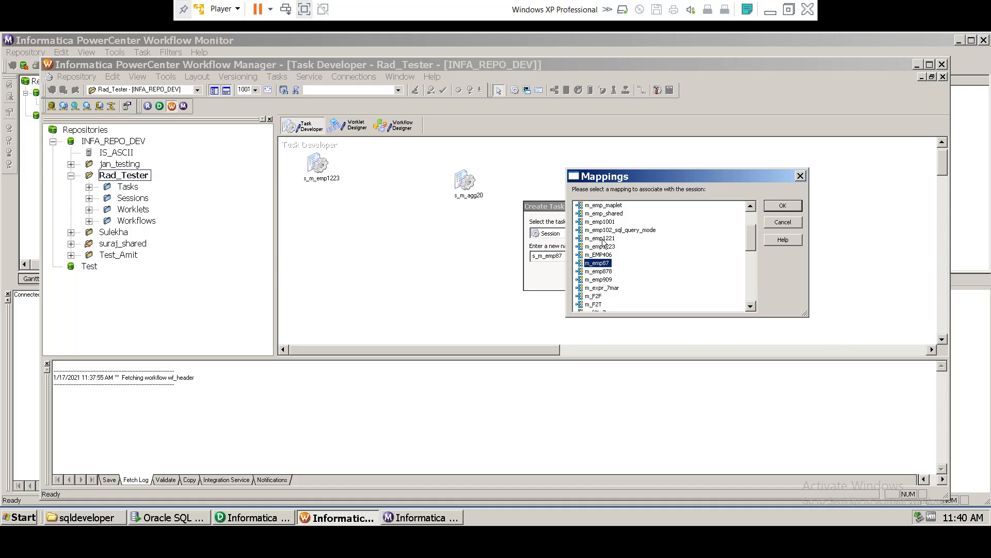
pyautogui.click(602, 239)
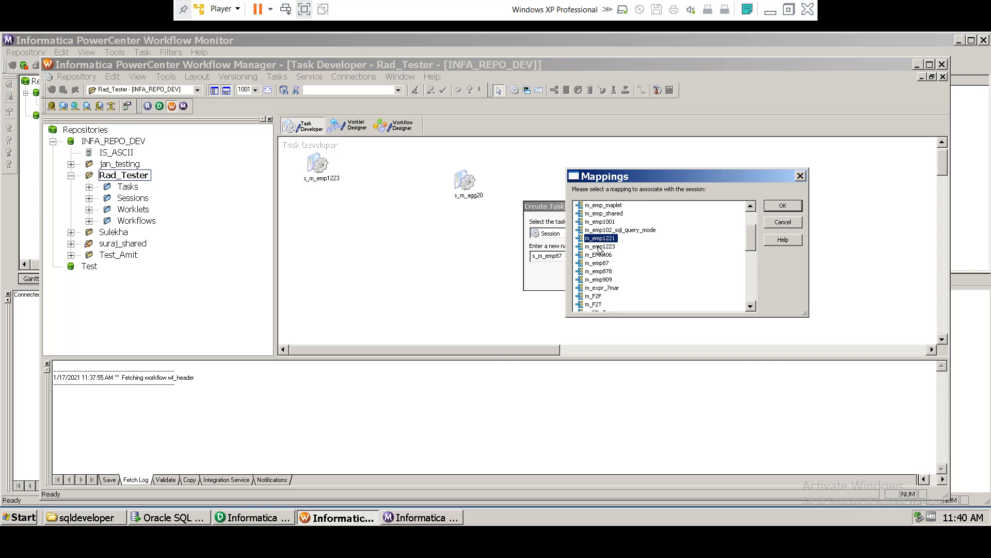
pyautogui.click(601, 263)
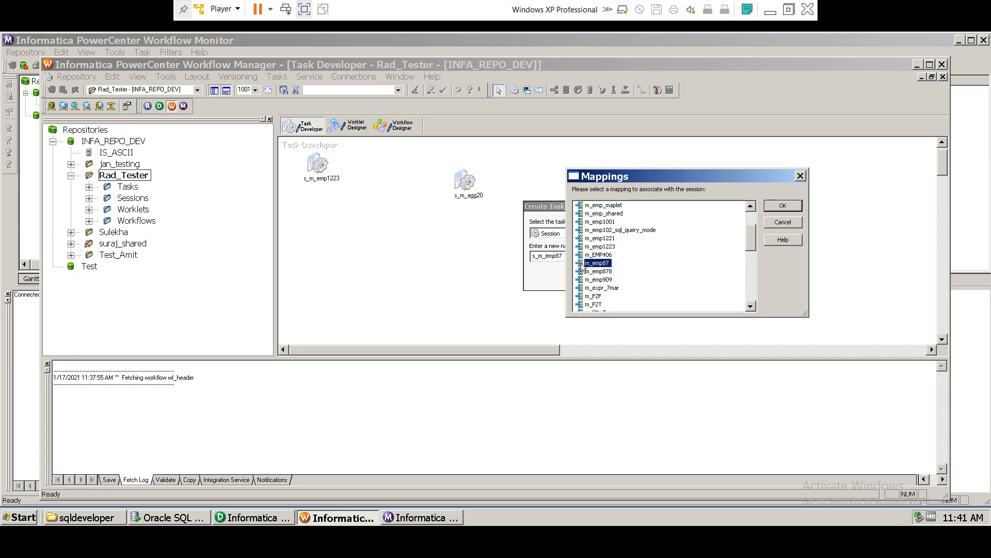
pyautogui.click(782, 206)
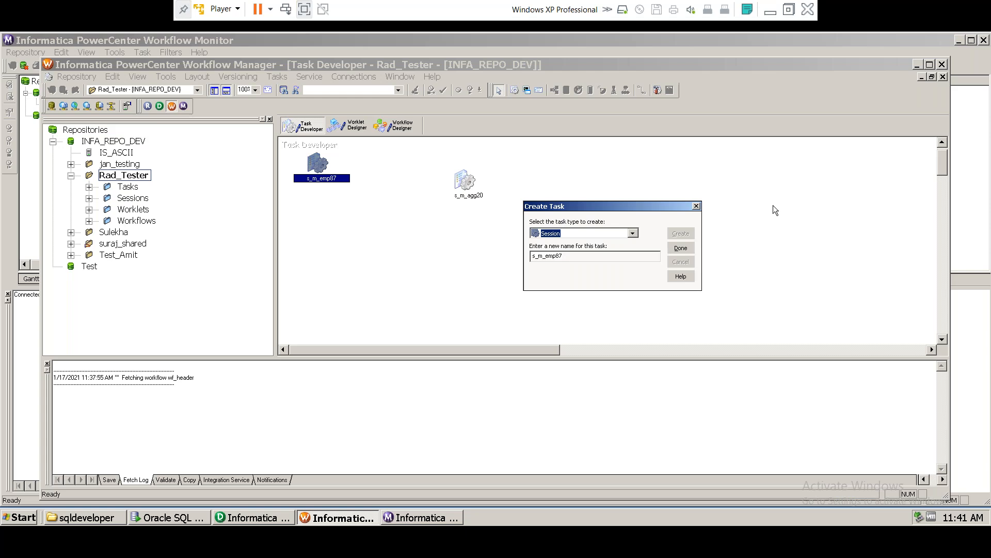
pyautogui.click(681, 248)
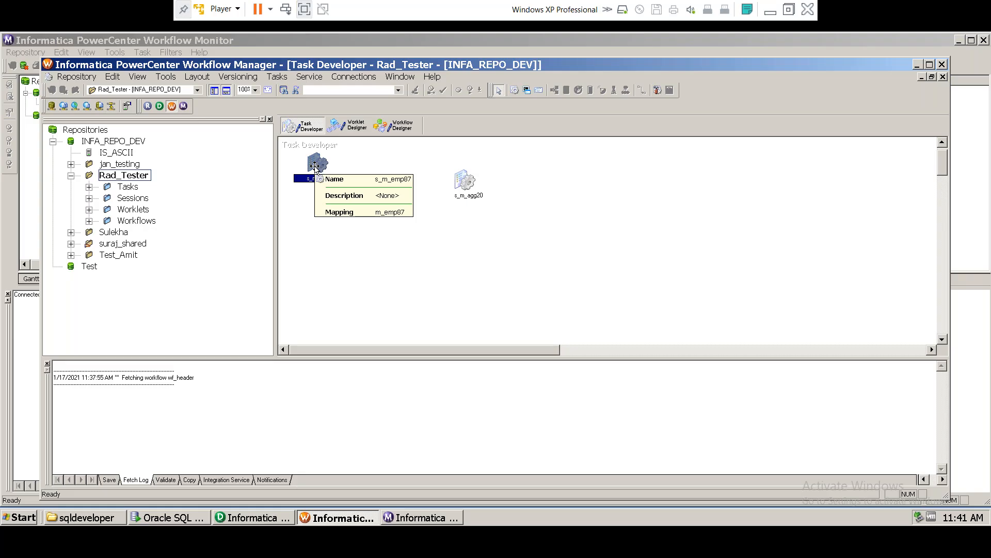
# Step: Move the s_m_emp87 session icon to the right side of the workspace
pyautogui.rightClick(315, 167)
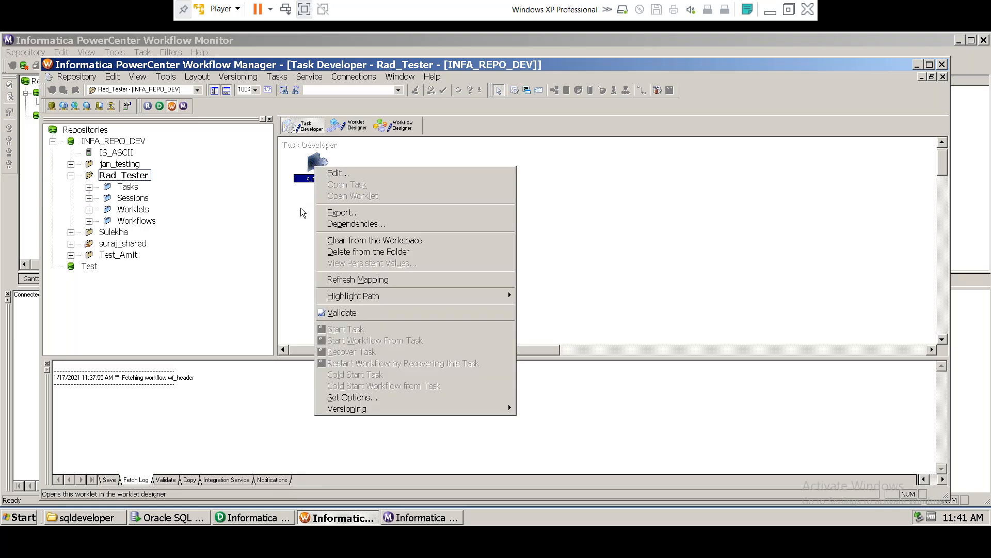
pyautogui.click(302, 212)
pyautogui.click(320, 166)
pyautogui.moveTo(319, 167); pyautogui.dragTo(652, 195)
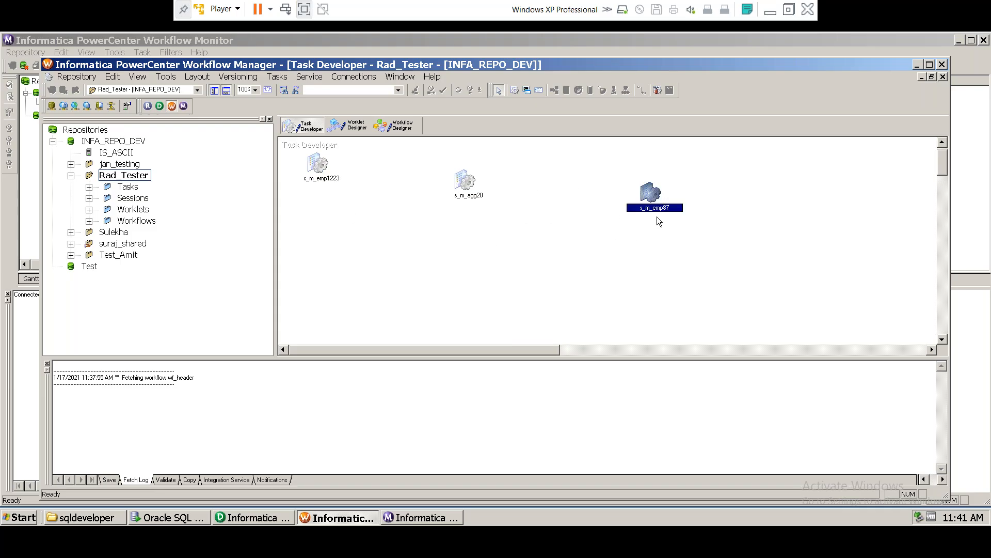
# Step: Open Edit Tasks for s_m_emp87 and browse its General, Properties, Config Object and Mapping tabs
pyautogui.doubleClick(652, 195)
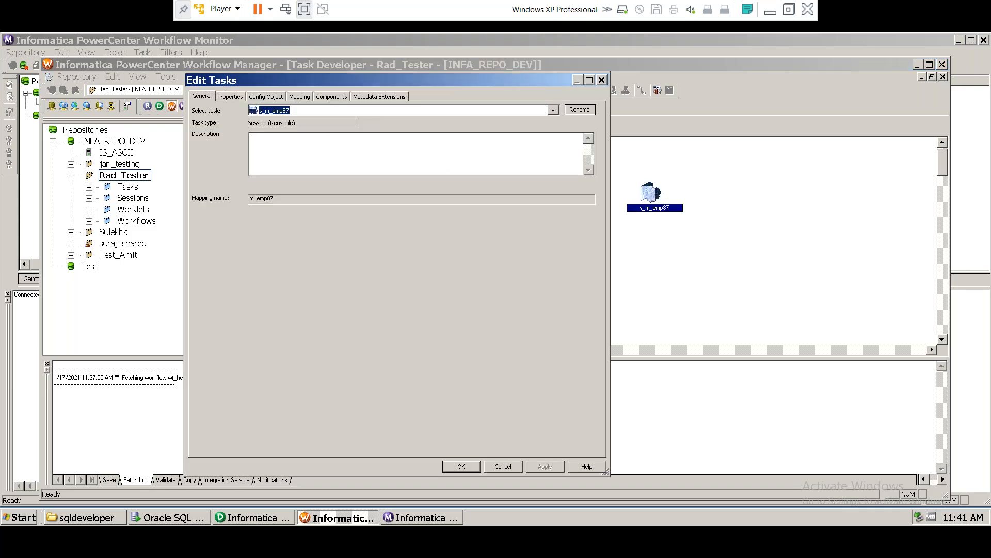
pyautogui.click(302, 99)
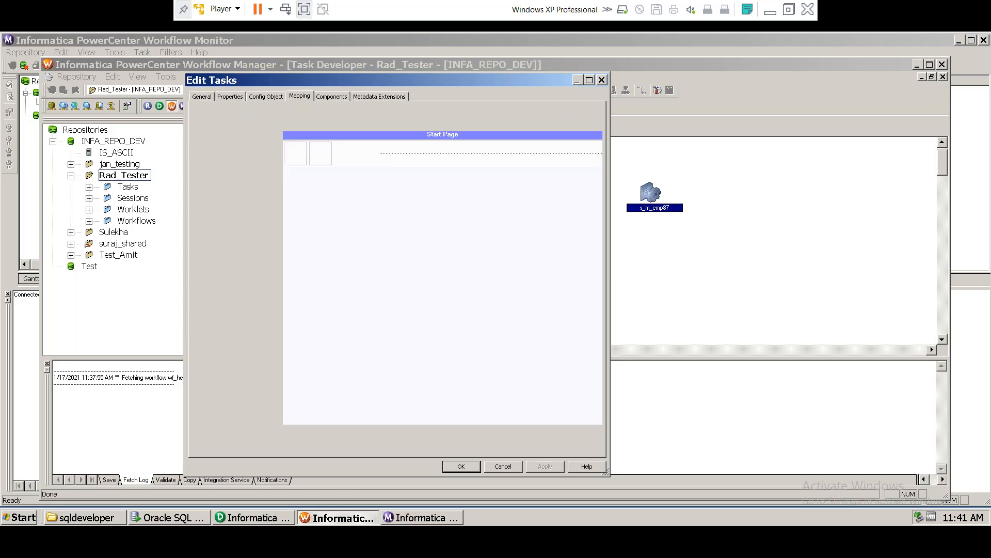
pyautogui.click(266, 96)
pyautogui.click(228, 97)
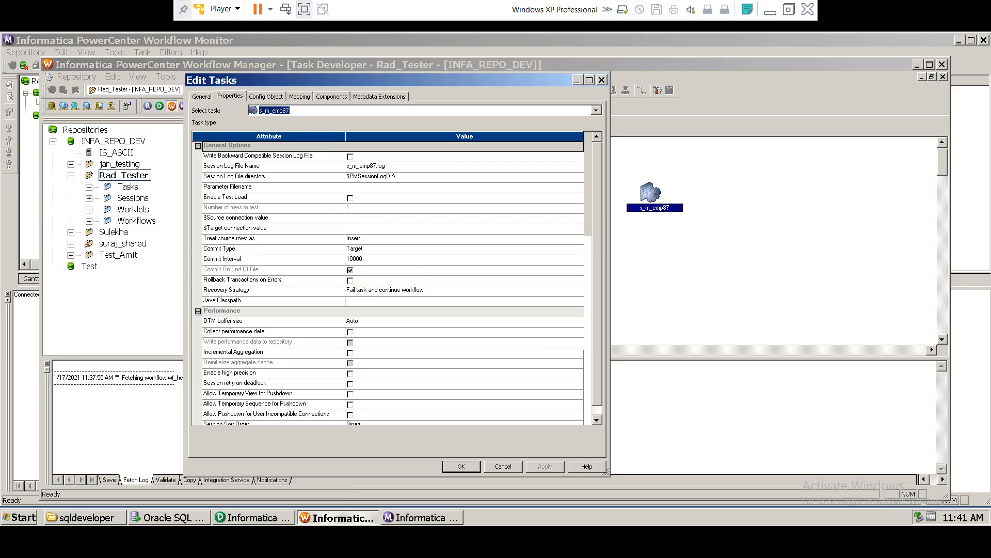
pyautogui.click(201, 96)
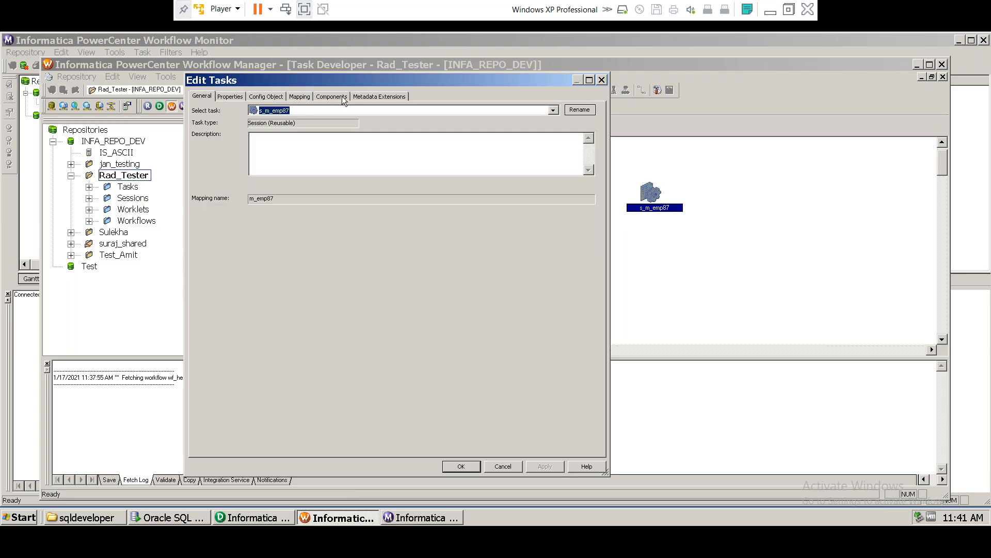
pyautogui.click(266, 97)
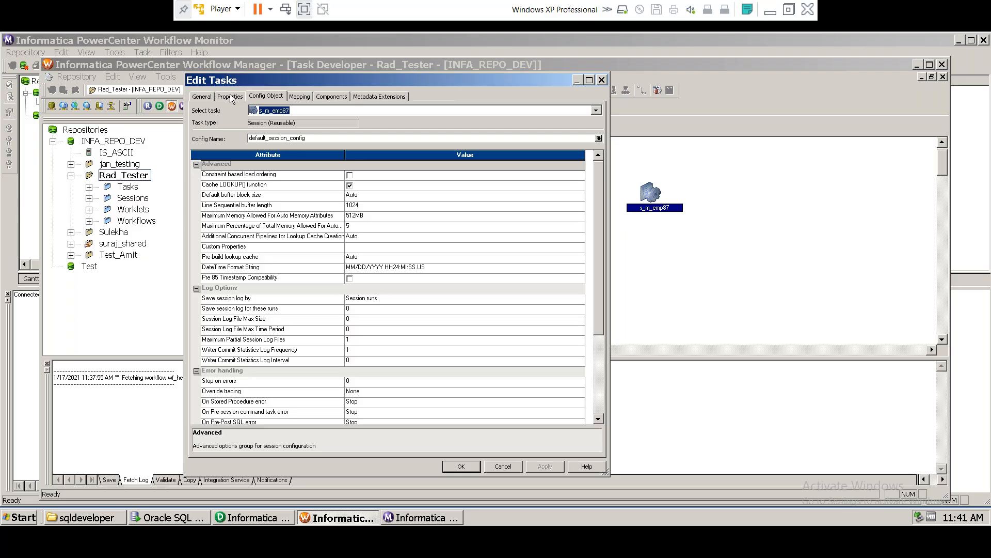
pyautogui.click(299, 97)
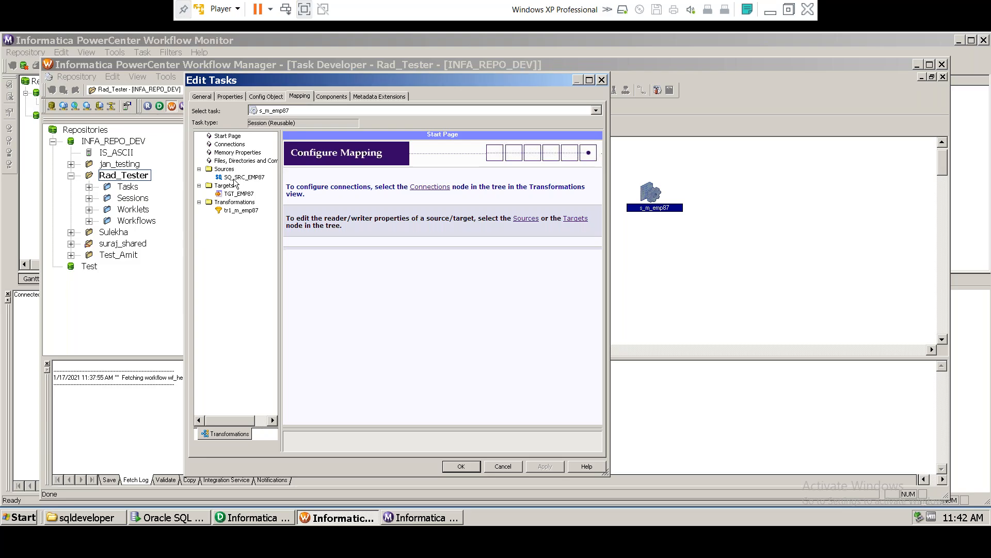
# Step: Select source SQ_SRC_EMP87 and keep Relational Reader as its reader
pyautogui.click(245, 178)
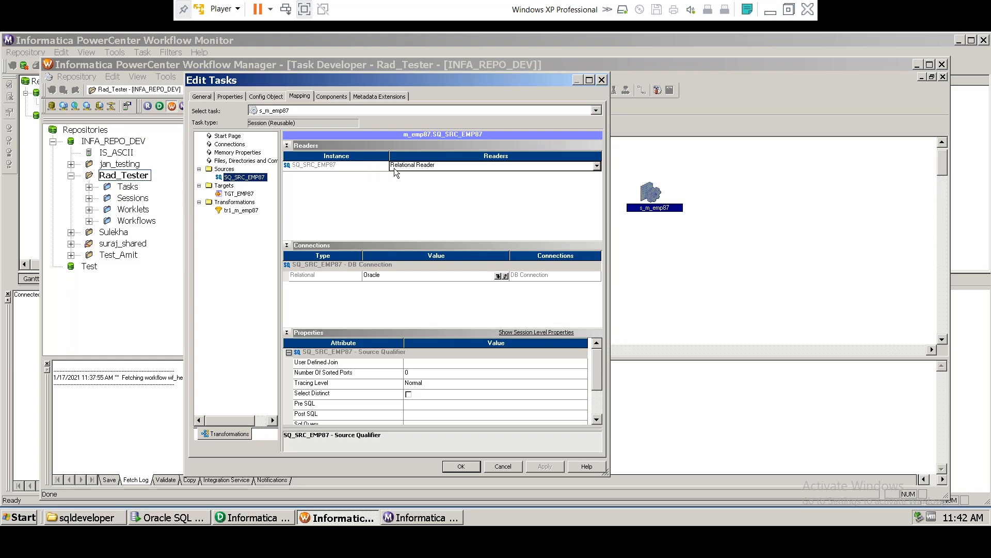
pyautogui.click(445, 168)
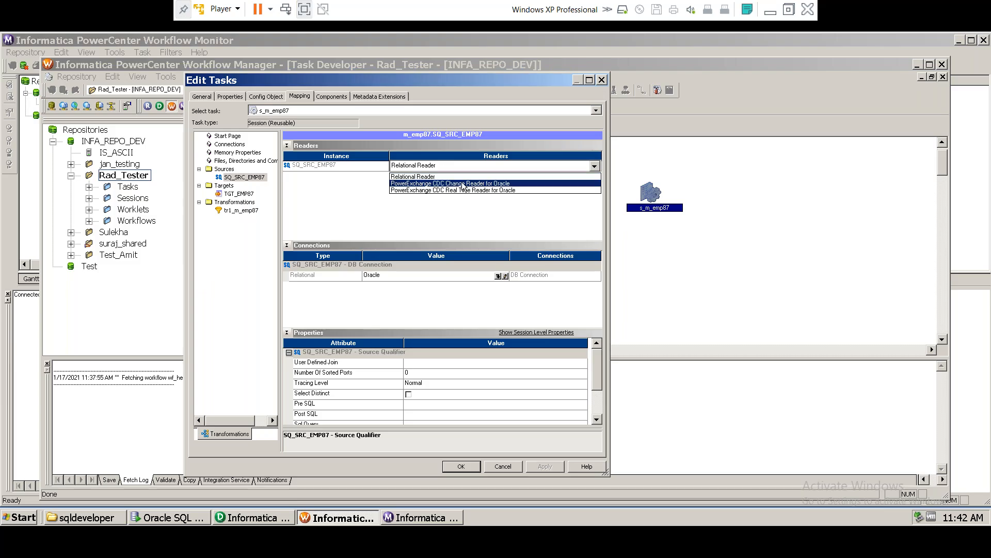
pyautogui.click(413, 168)
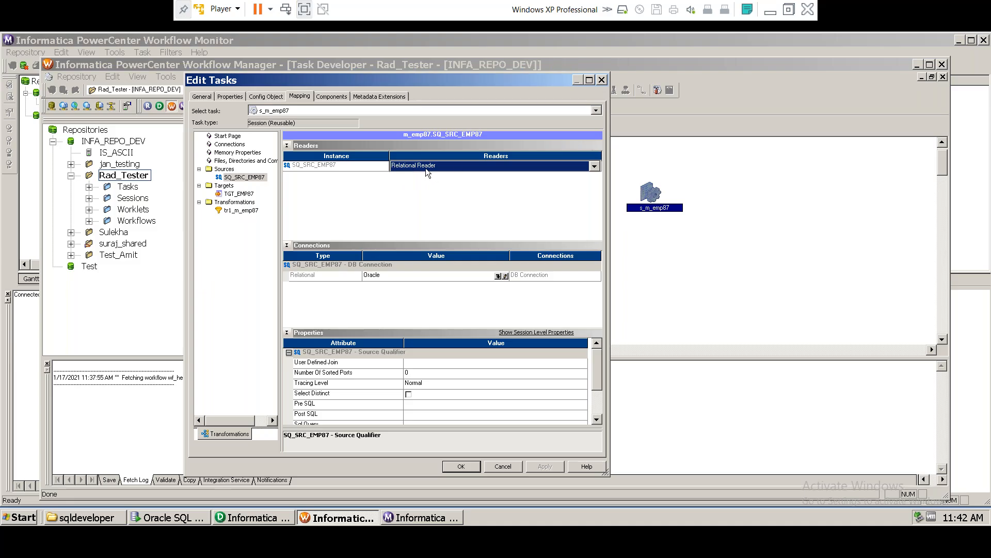
# Step: Keep Relational Reader for SQ_SRC_EMP87, check its Oracle connection, then select target TGT_EMP87
pyautogui.click(425, 168)
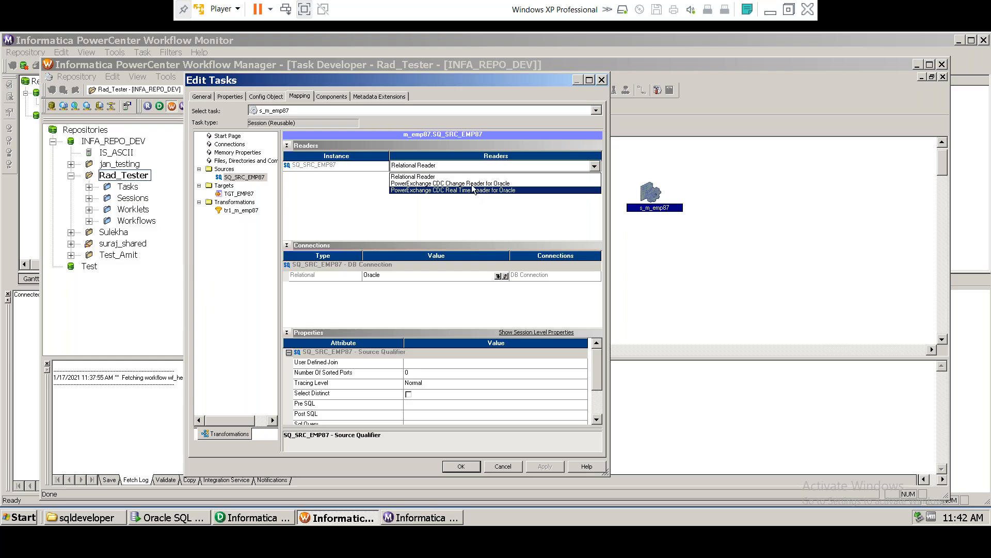
pyautogui.click(413, 168)
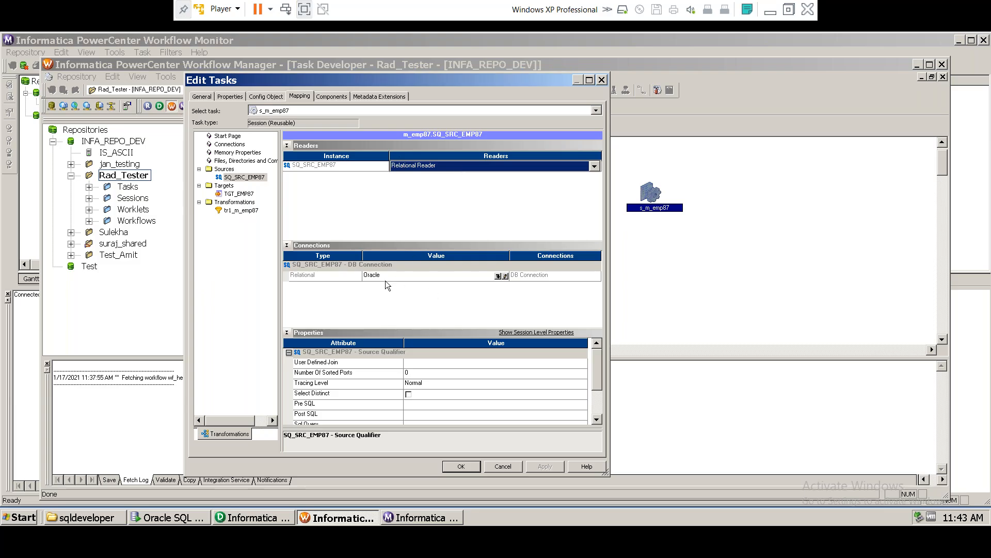
pyautogui.click(372, 275)
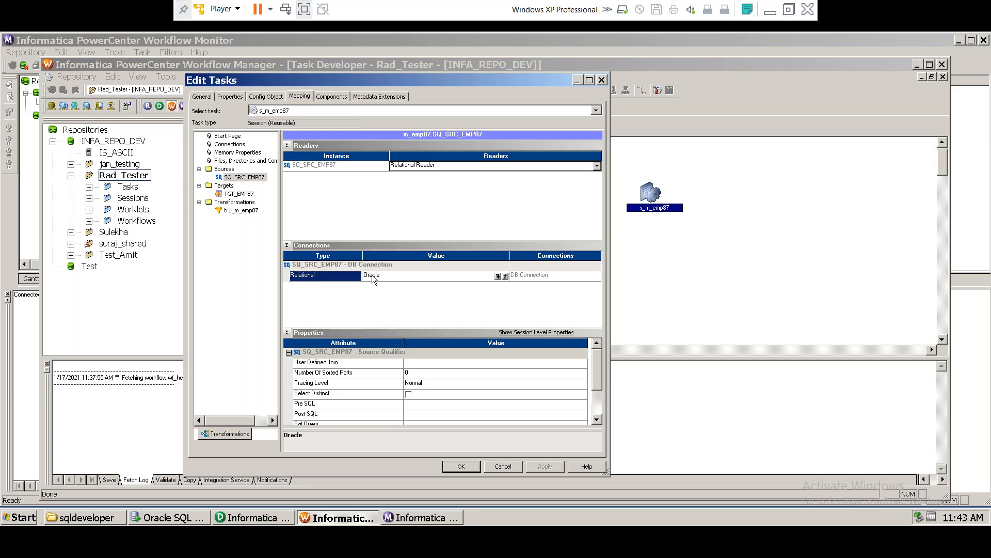
pyautogui.click(384, 276)
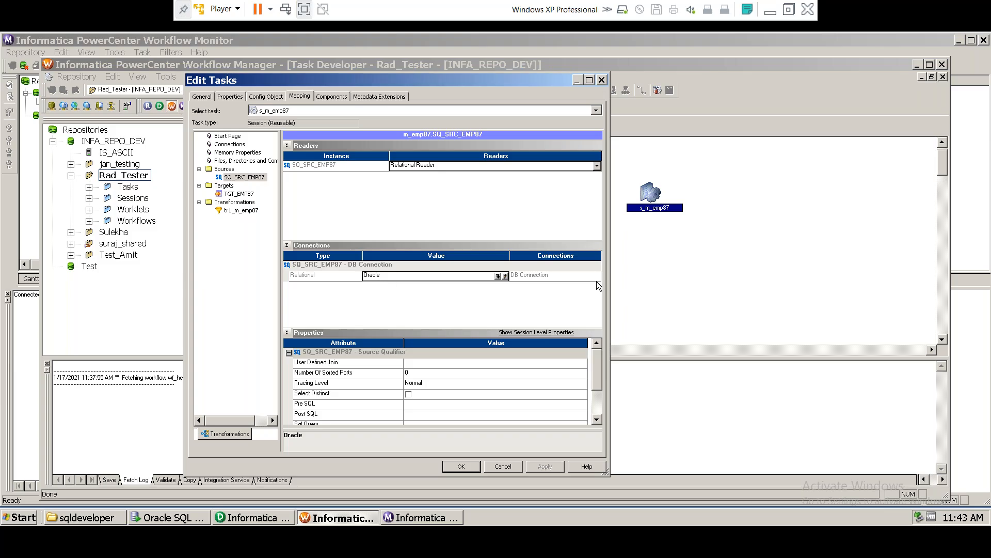
pyautogui.click(557, 274)
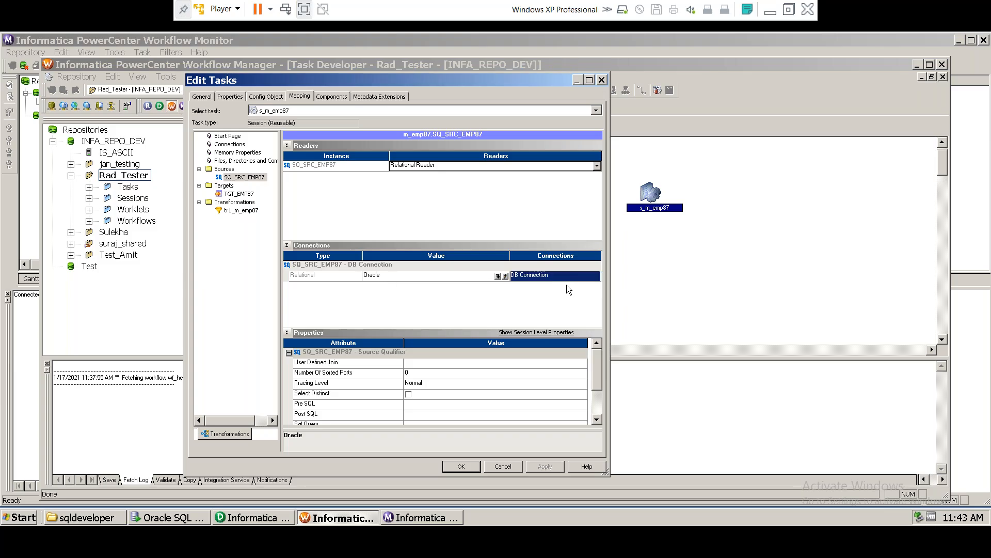
pyautogui.moveTo(599, 374); pyautogui.dragTo(607, 350)
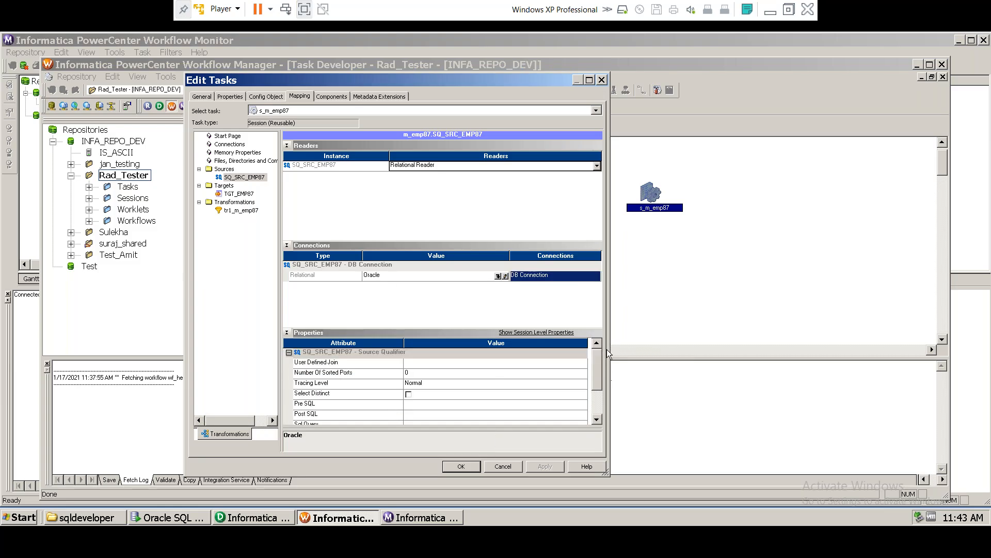
pyautogui.click(235, 194)
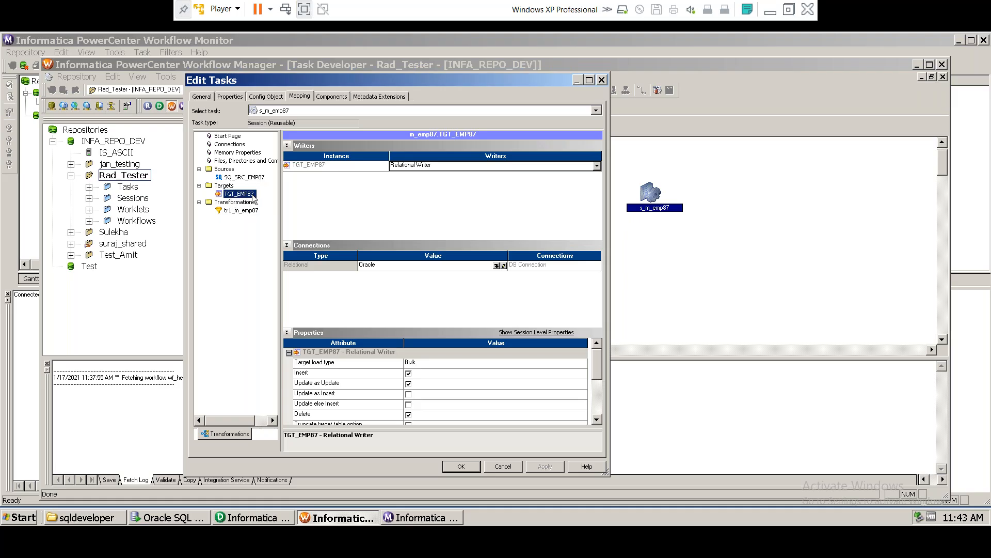
# Step: Check tr1_m_emp87's SAL > 40000 filter condition, then view TGT_EMP87's target load type options
pyautogui.click(231, 211)
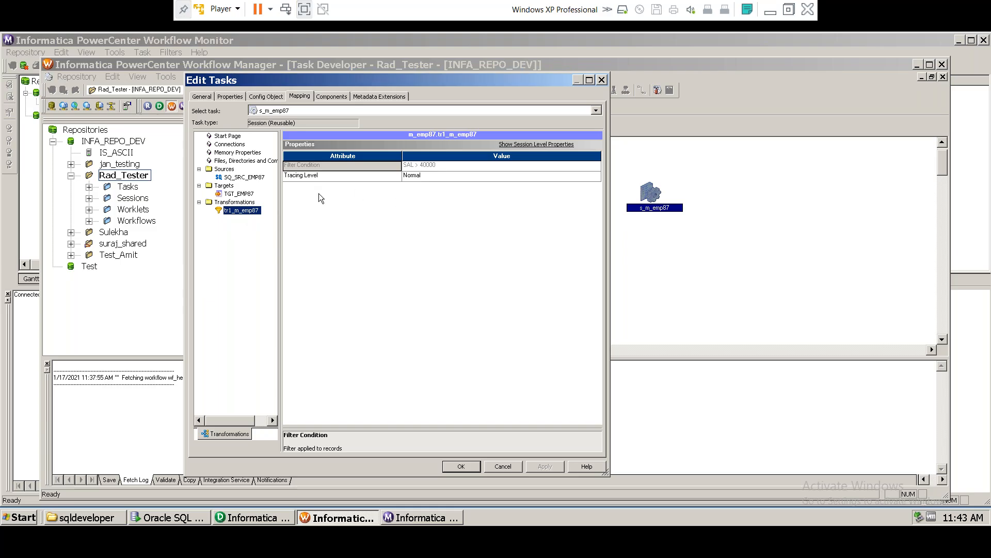
pyautogui.click(429, 165)
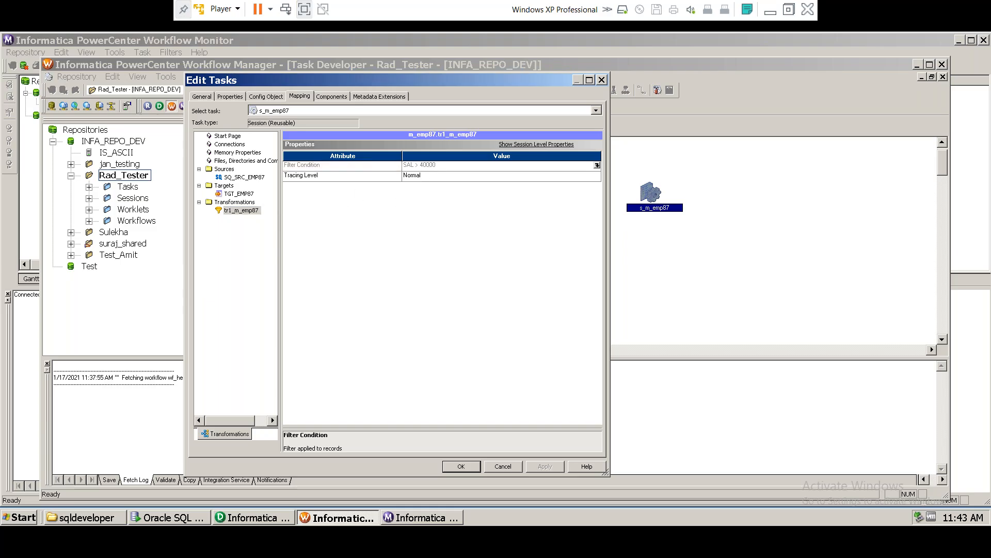
pyautogui.click(230, 196)
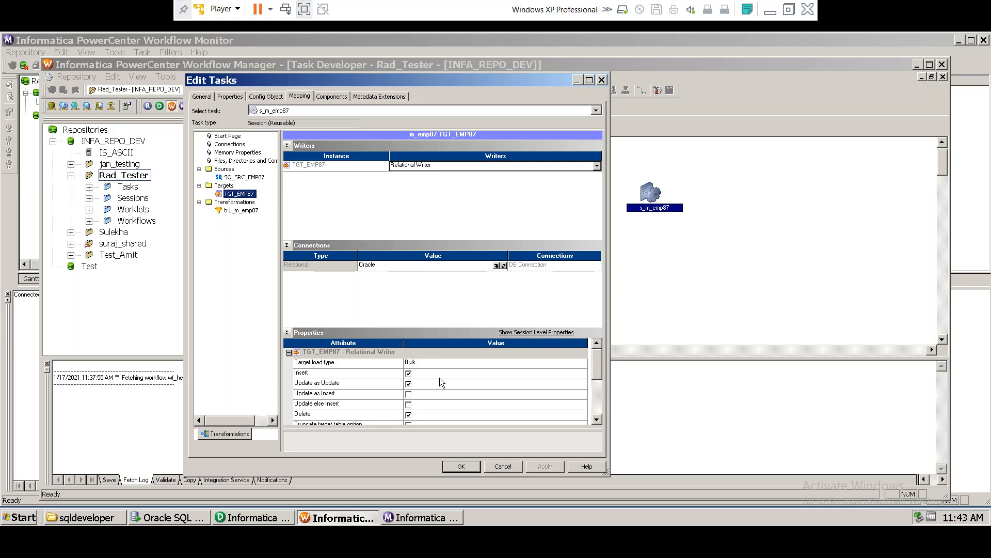
pyautogui.click(416, 362)
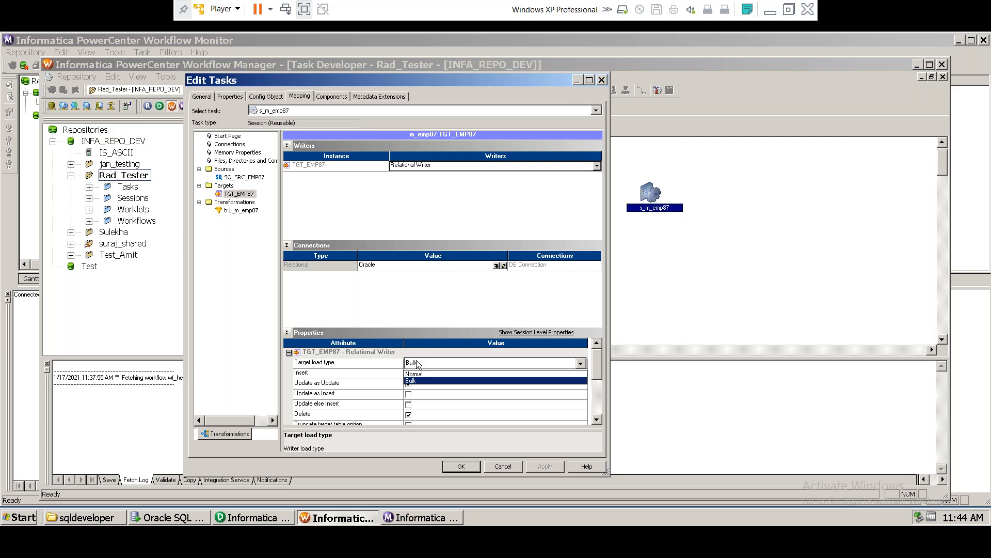
# Step: Set TGT_EMP87 load type to Normal and replace Update as Update with Update as Insert
pyautogui.click(419, 372)
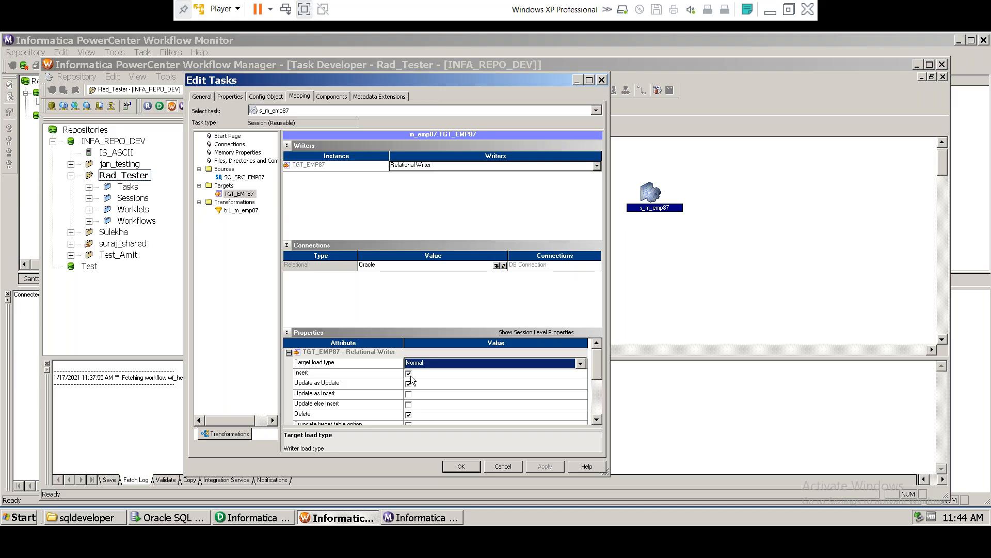
pyautogui.click(329, 386)
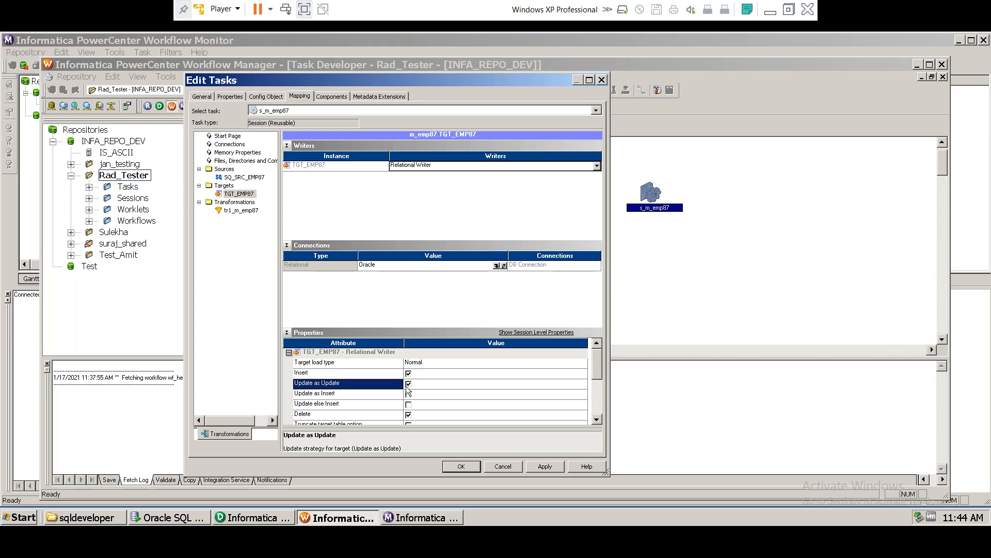
pyautogui.click(408, 384)
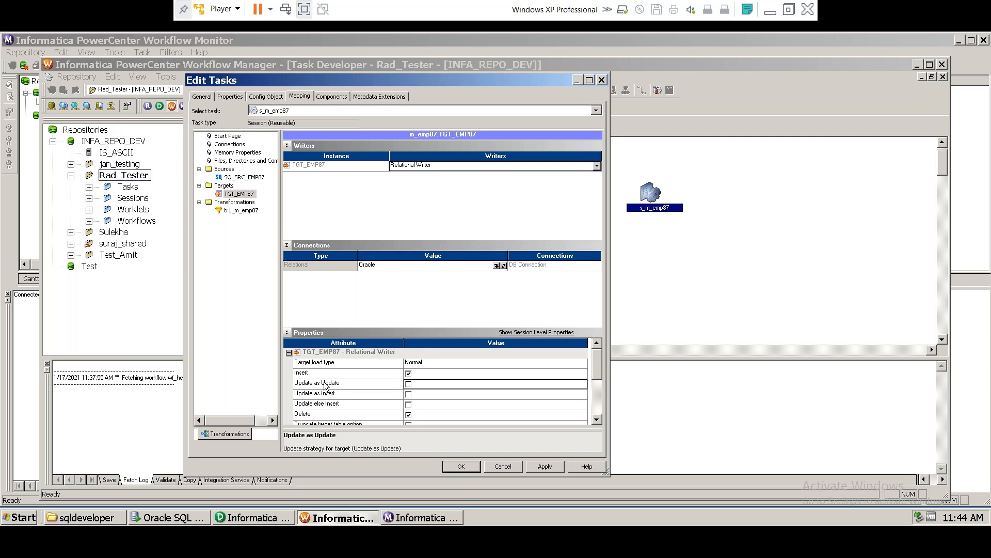
pyautogui.click(409, 394)
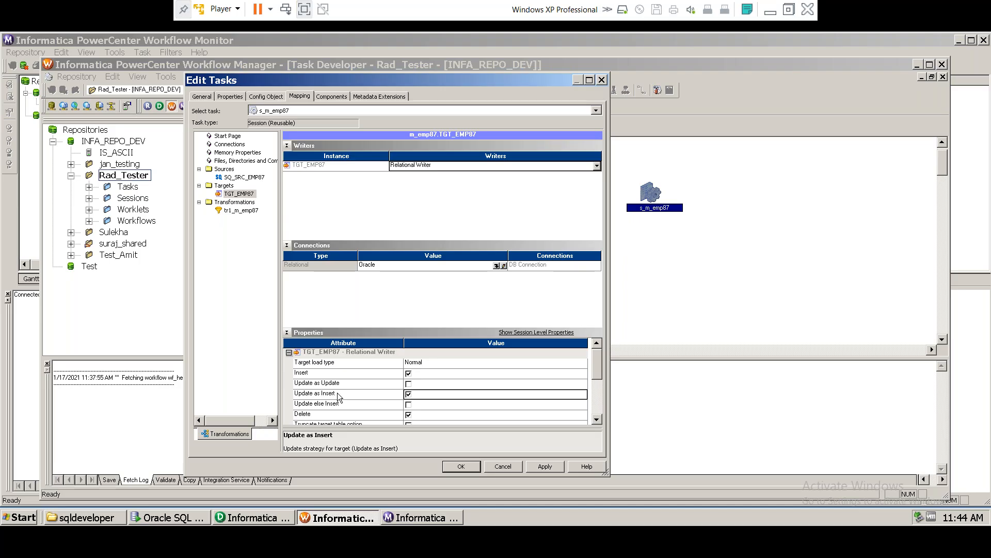
pyautogui.click(308, 394)
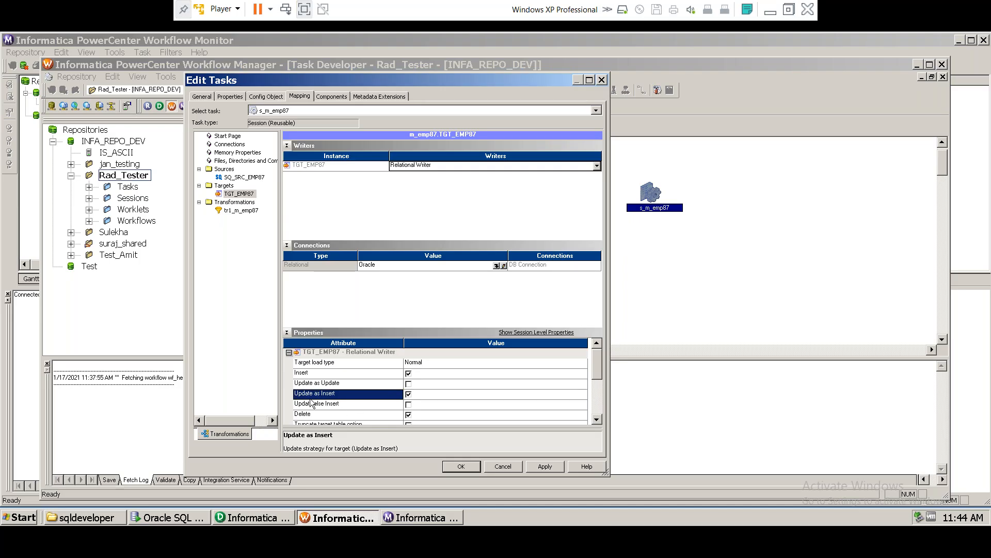
pyautogui.moveTo(599, 365); pyautogui.dragTo(599, 378)
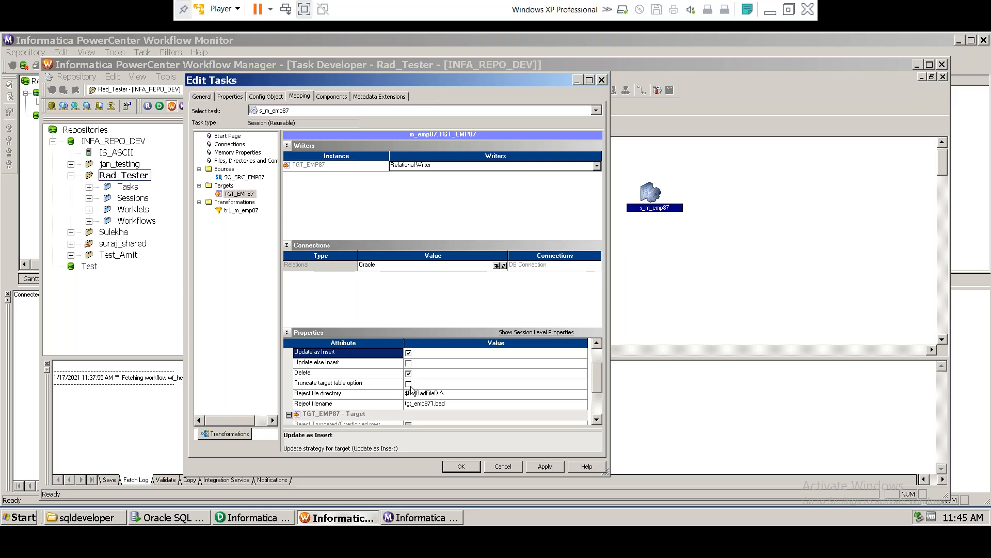
# Step: Turn on Truncate target table for TGT_EMP87, apply the changes and close Edit Tasks
pyautogui.click(409, 384)
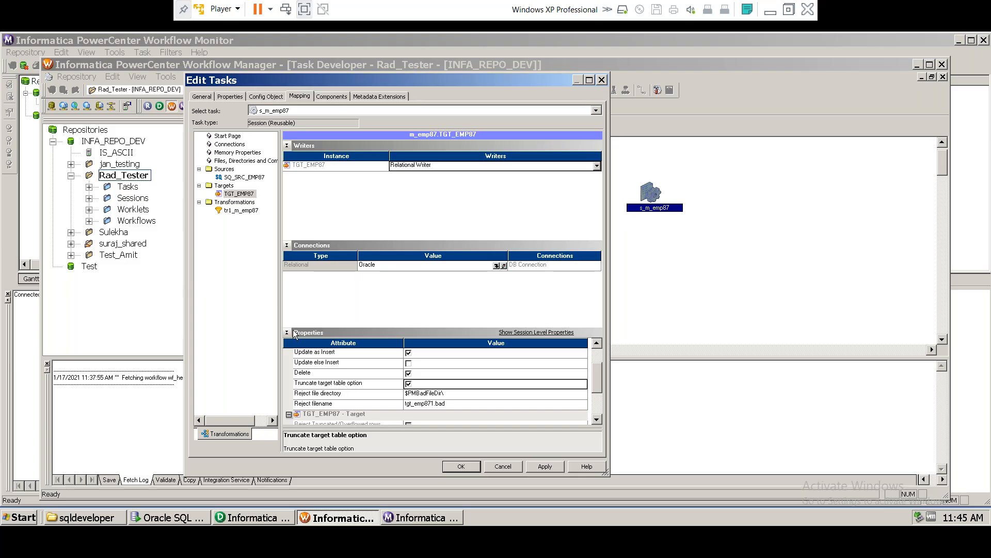
pyautogui.click(220, 195)
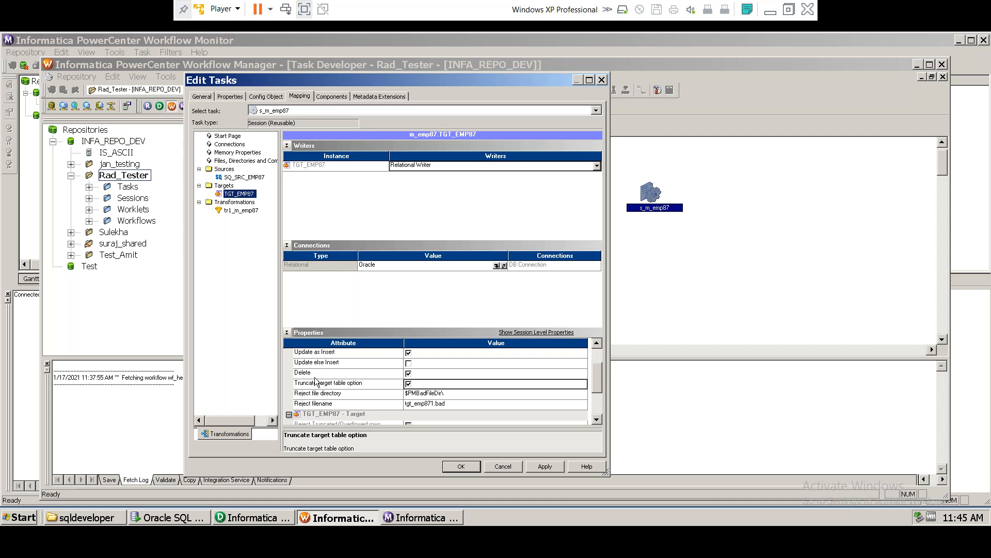
pyautogui.click(409, 386)
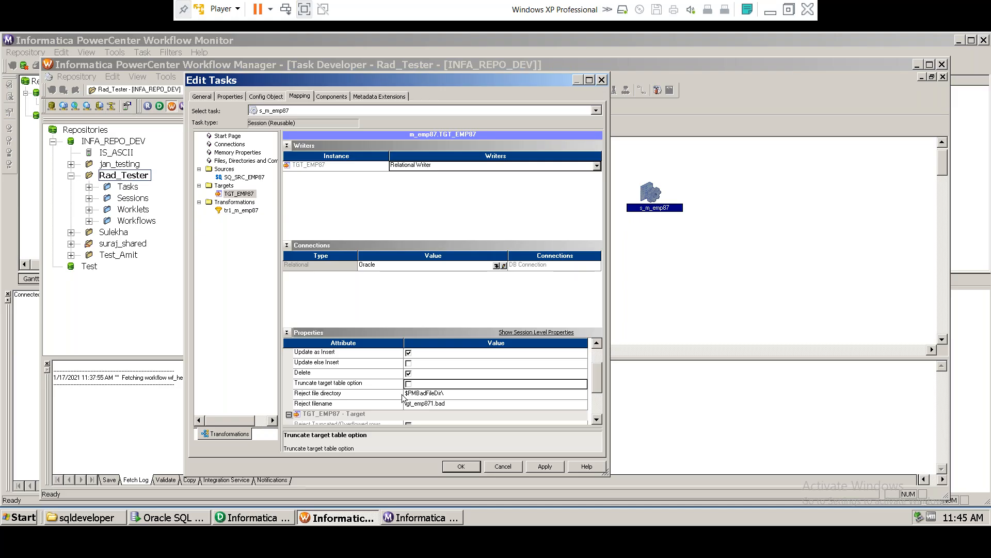
pyautogui.click(409, 385)
pyautogui.moveTo(597, 380); pyautogui.dragTo(595, 402)
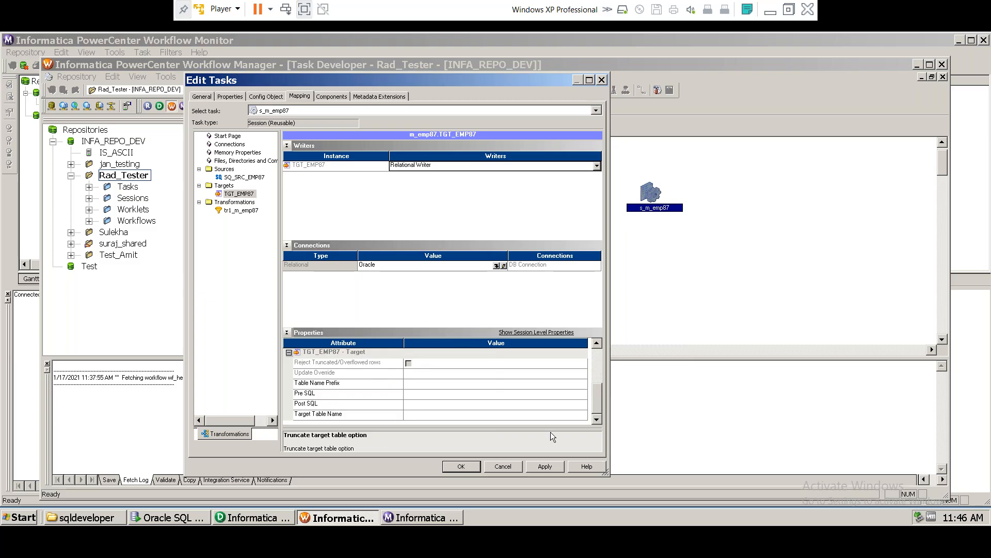
pyautogui.click(544, 466)
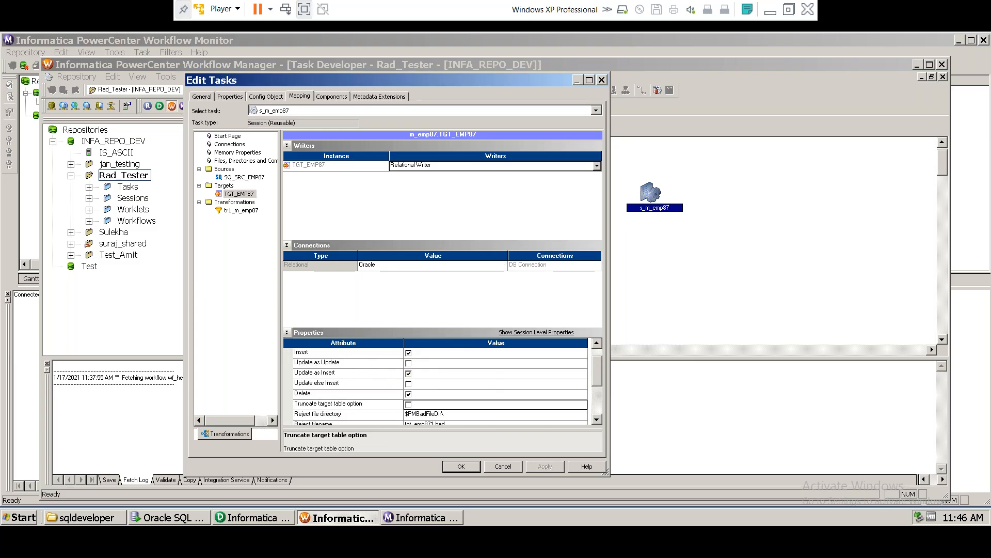
pyautogui.click(462, 467)
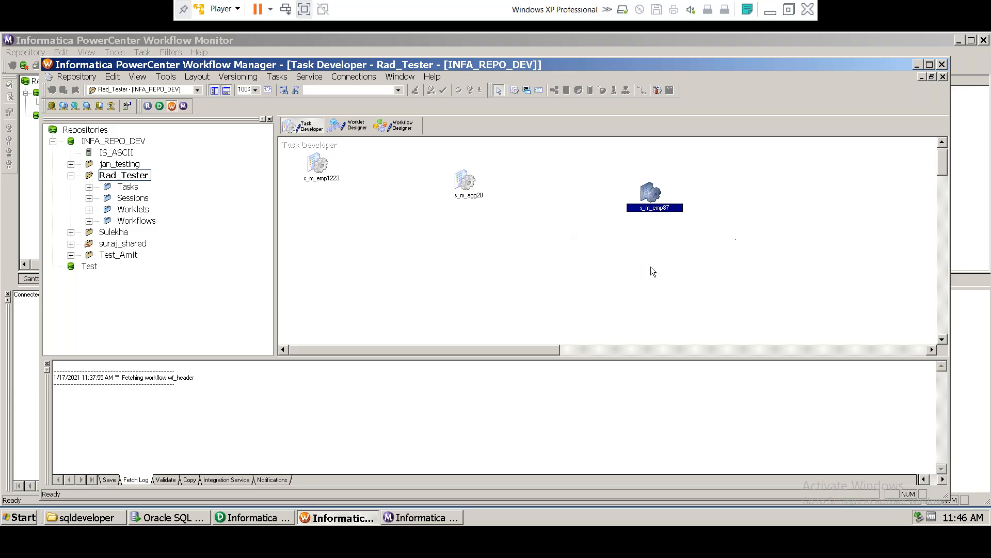
# Step: Save session s_m_emp87 to the repository with Ctrl+S, then switch to Workflow Designer
pyautogui.click(708, 265)
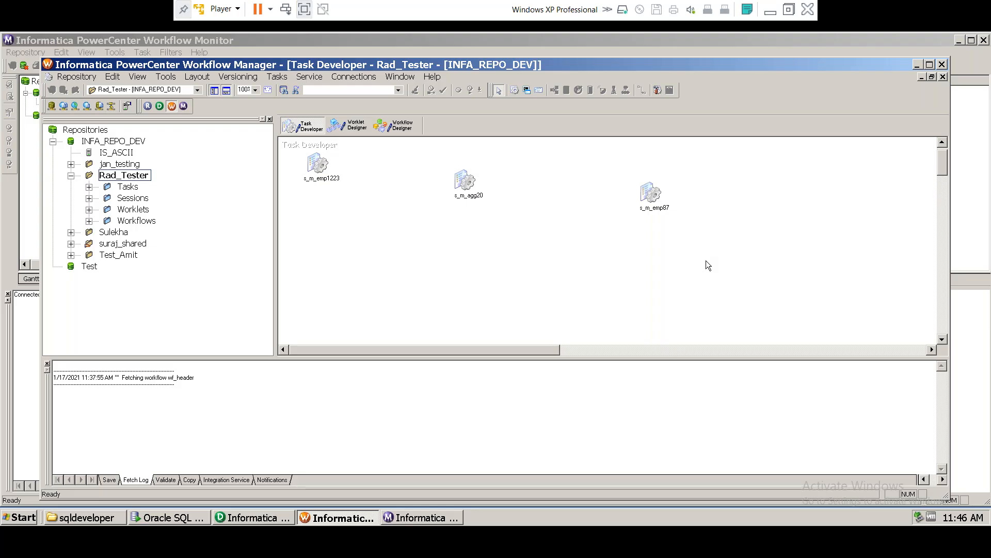
pyautogui.hotkey('ctrl', 's')
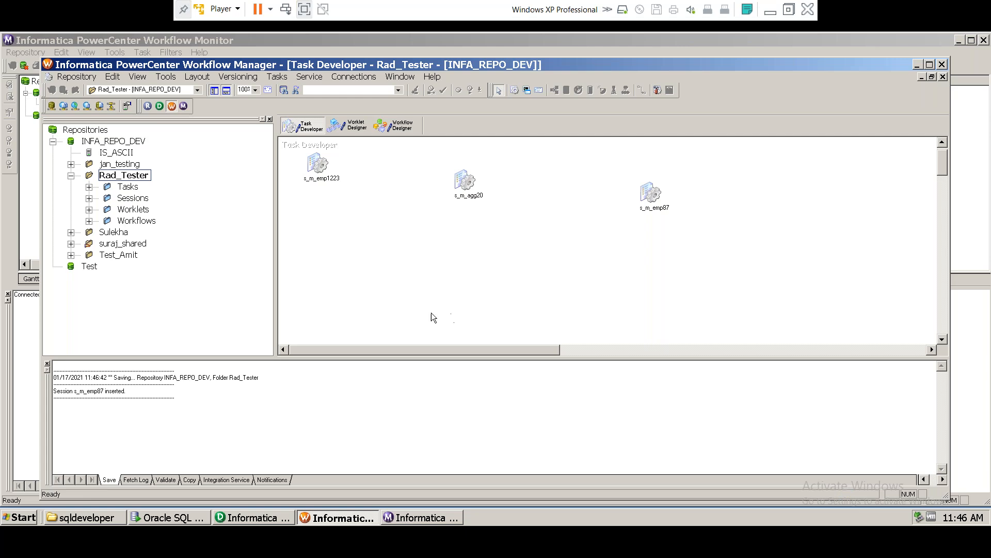
pyautogui.moveTo(65, 377); pyautogui.dragTo(257, 378)
pyautogui.click(100, 377)
pyautogui.moveTo(89, 391); pyautogui.dragTo(105, 391)
pyautogui.click(653, 200)
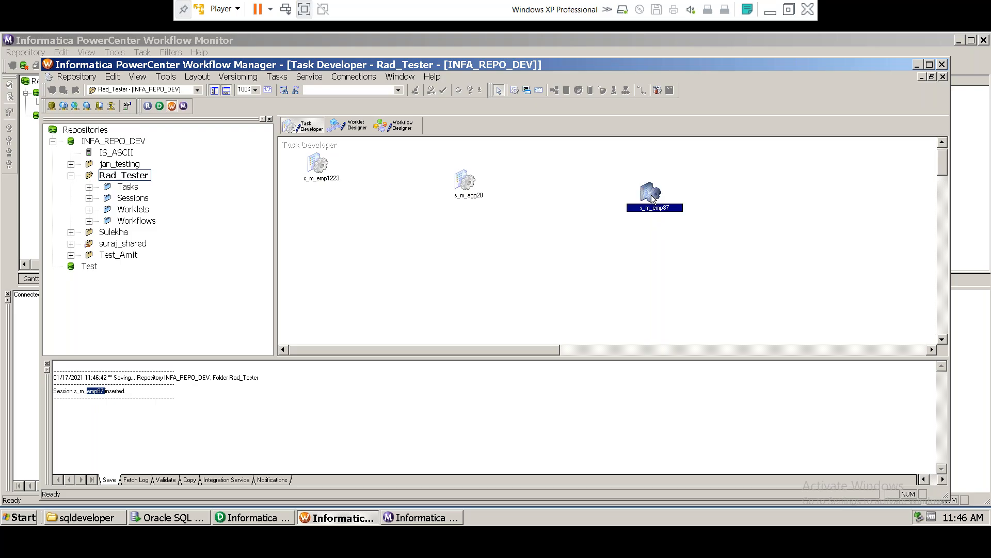
pyautogui.click(402, 128)
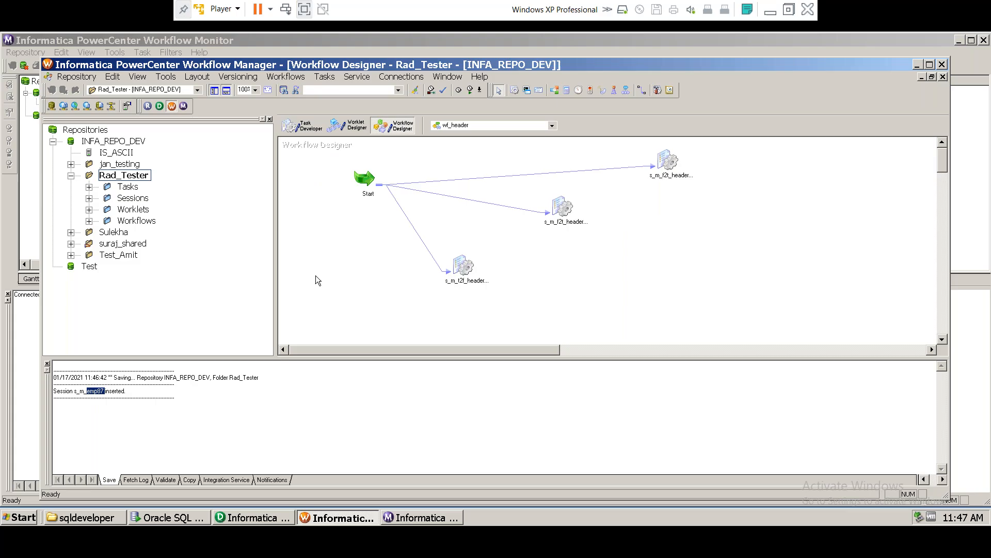
# Step: Create a workflow named wf_s_m_emp87 through Workflows > Create
pyautogui.click(287, 77)
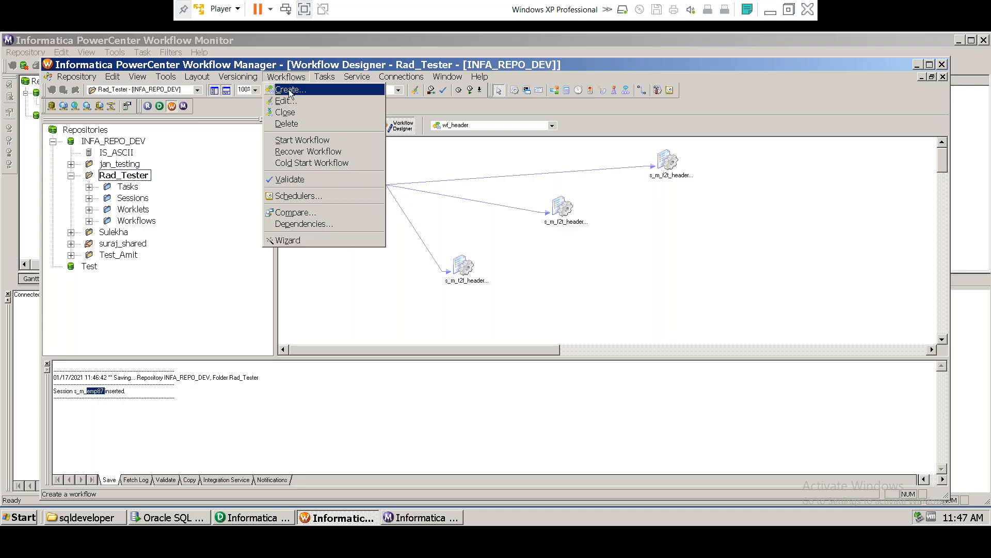
pyautogui.click(289, 91)
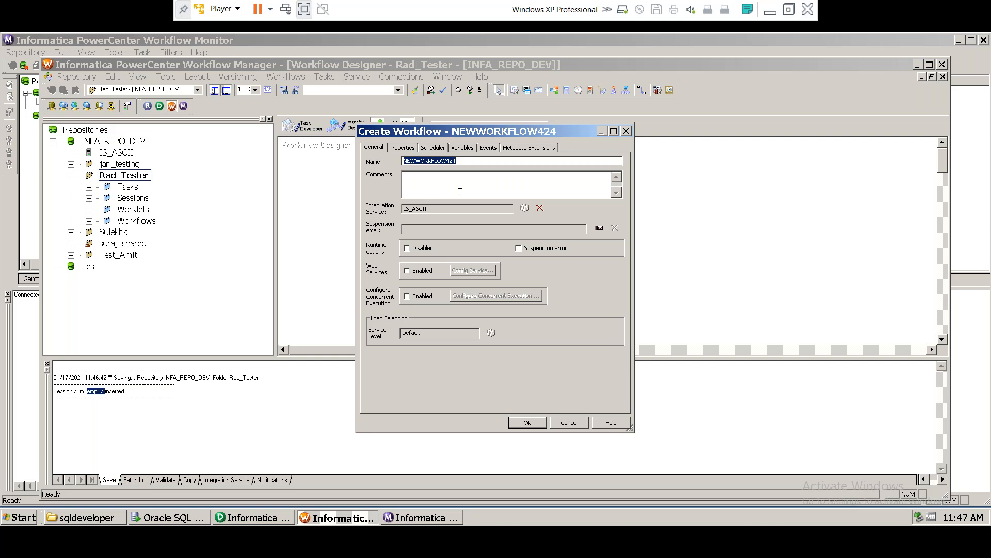
pyautogui.write('wf')
pyautogui.write('m_emp87')
pyautogui.moveTo(445, 160); pyautogui.dragTo(371, 159)
pyautogui.click(448, 161)
pyautogui.click(528, 422)
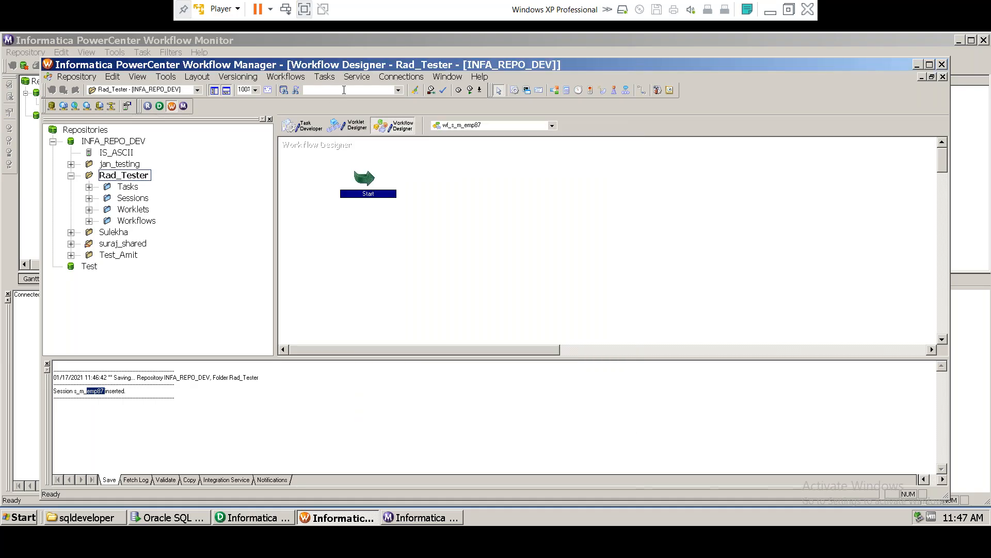
# Step: Expand Rad_Tester > Sessions in the Navigator and select session s_m_emp87
pyautogui.click(396, 254)
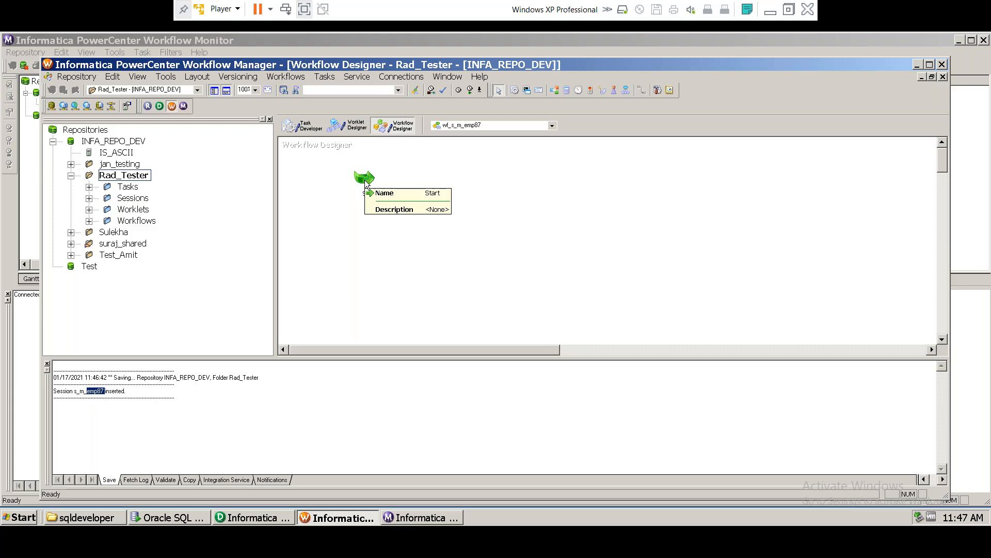
pyautogui.click(287, 126)
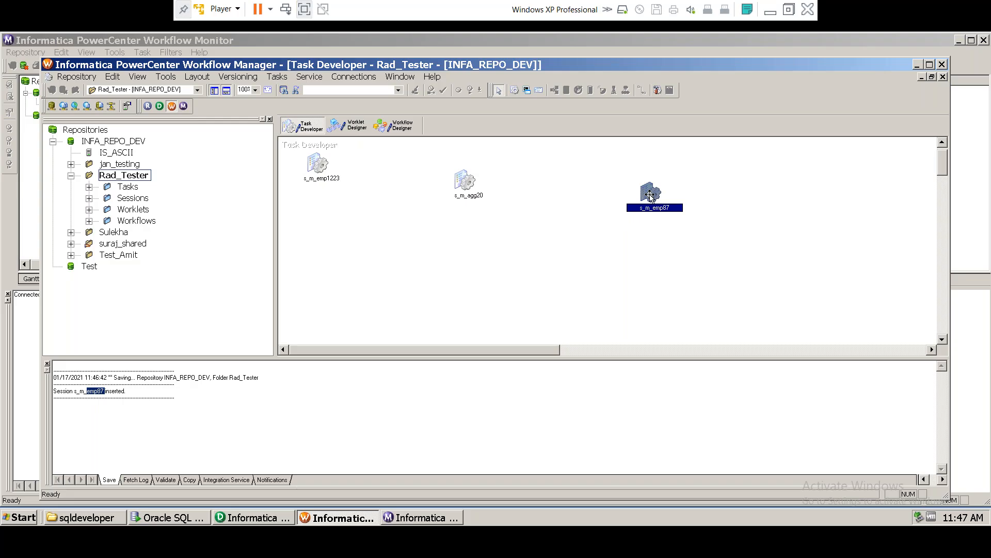
pyautogui.moveTo(651, 195)
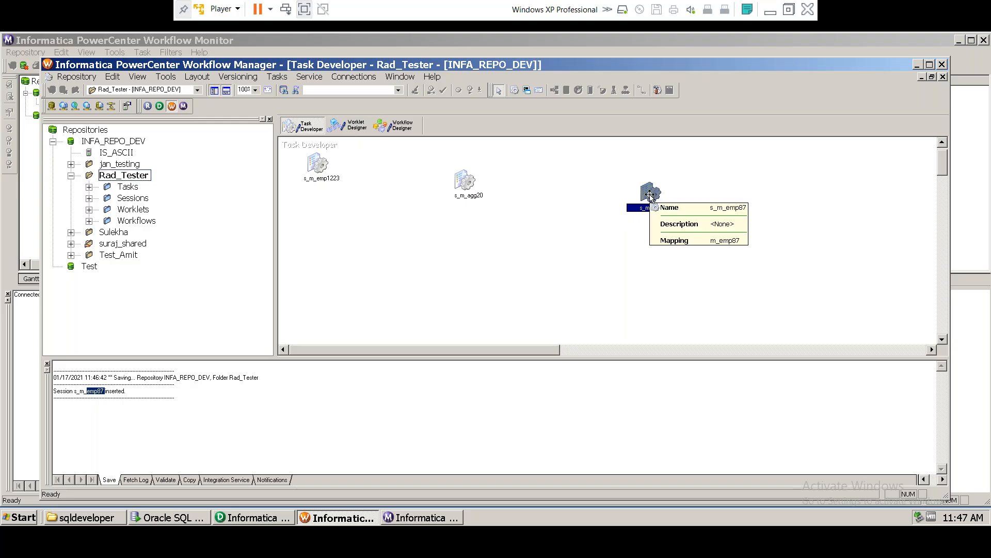
pyautogui.click(90, 198)
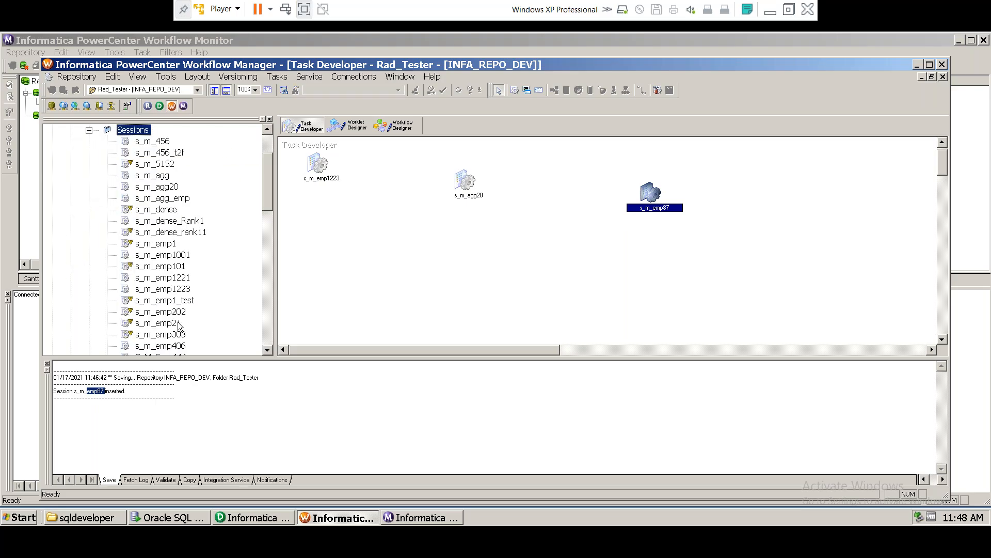
pyautogui.scroll(-3, 178, 325)
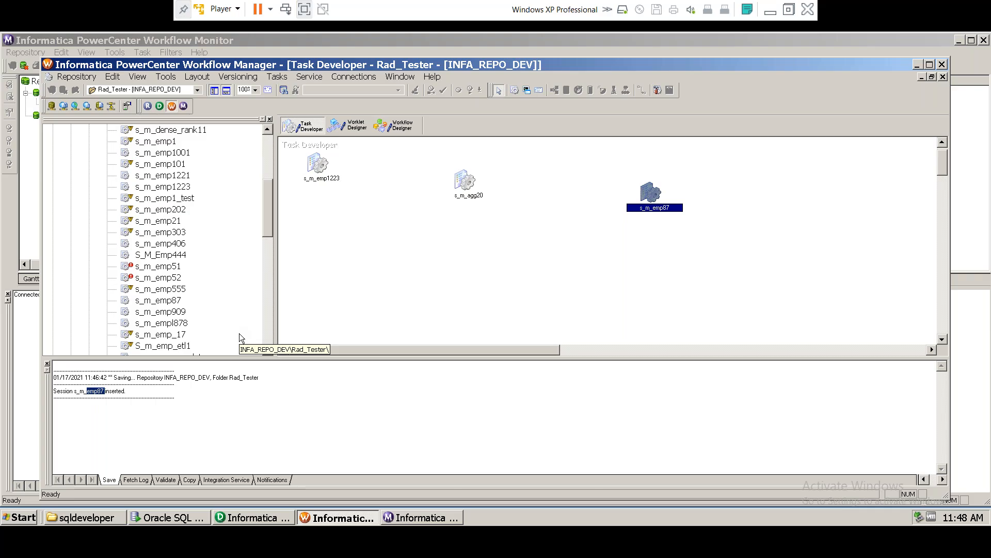
pyautogui.click(399, 127)
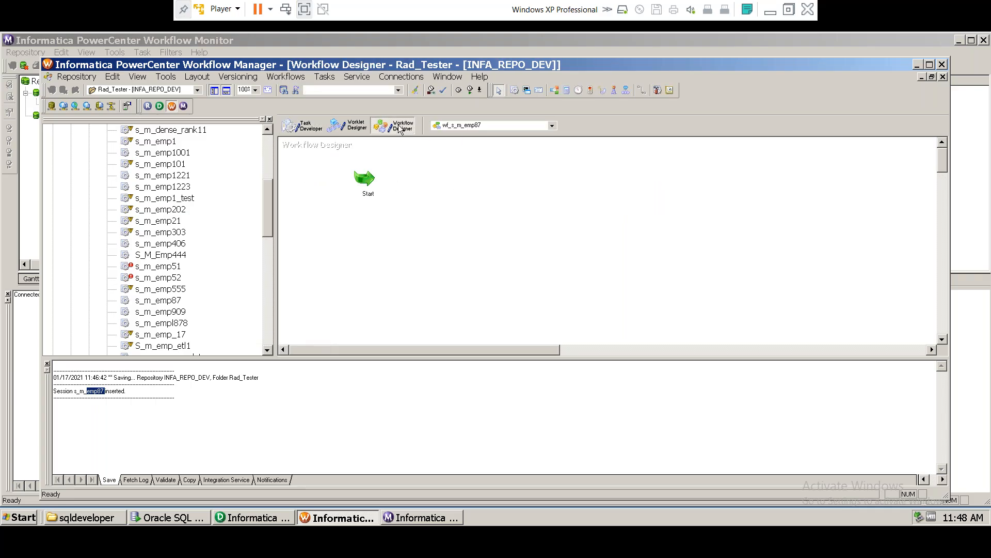
pyautogui.click(303, 125)
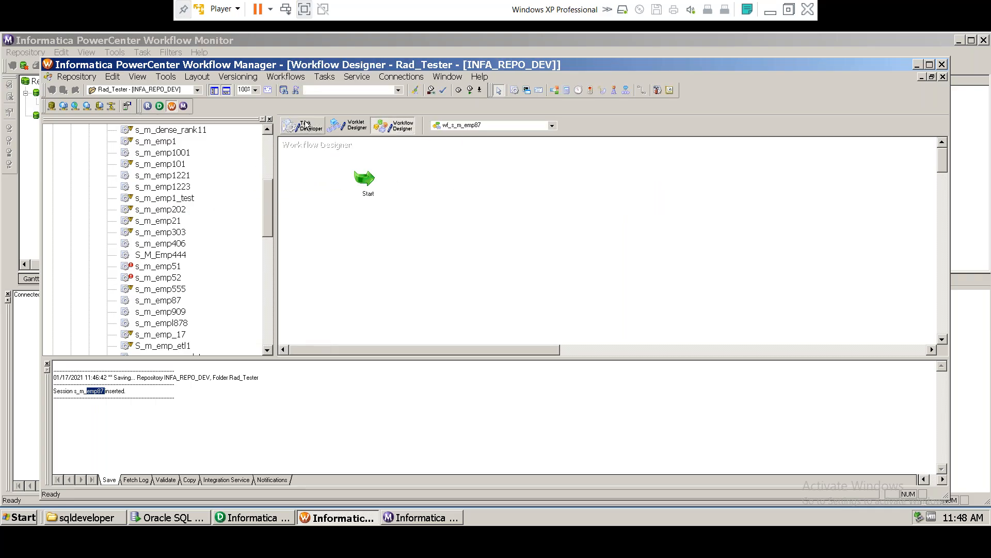
pyautogui.click(160, 301)
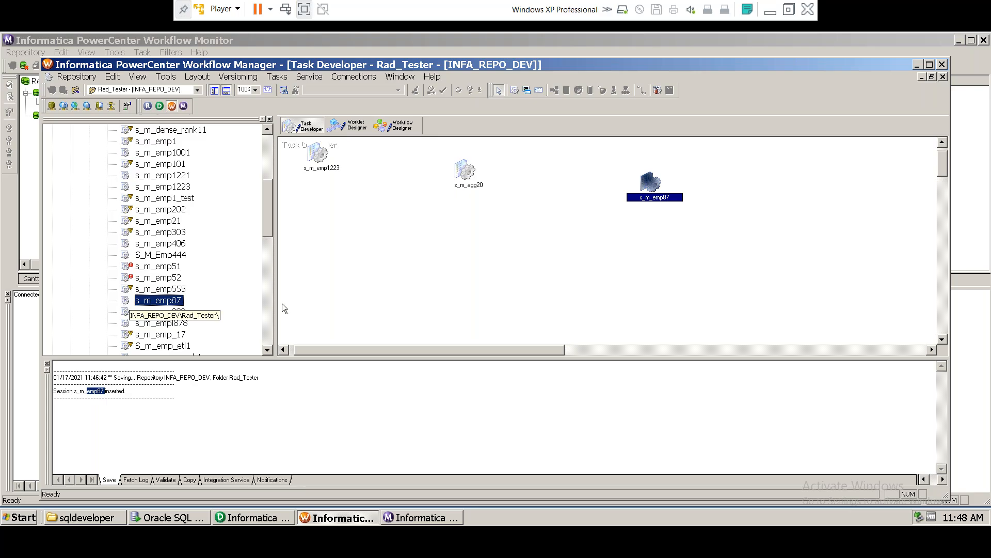
pyautogui.click(407, 125)
pyautogui.click(368, 178)
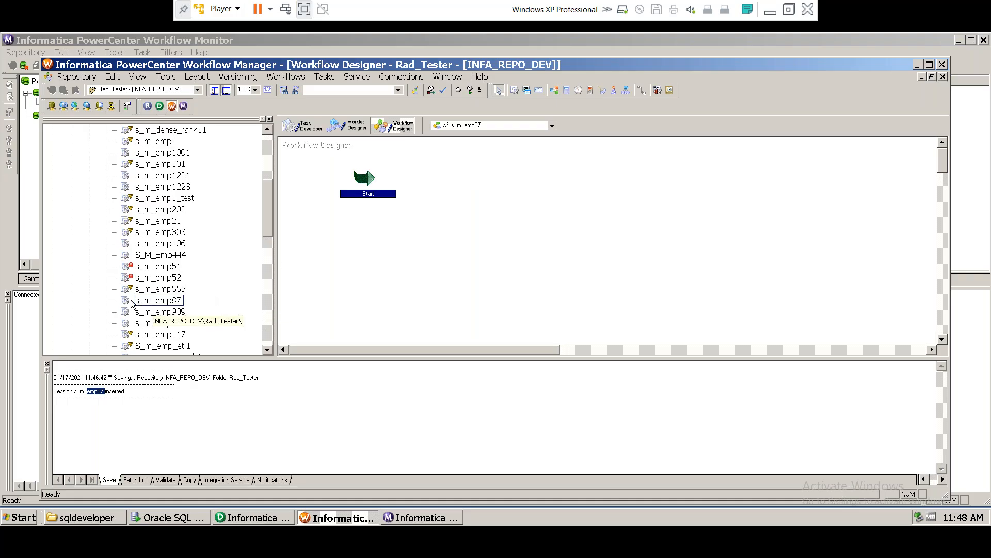
pyautogui.click(155, 300)
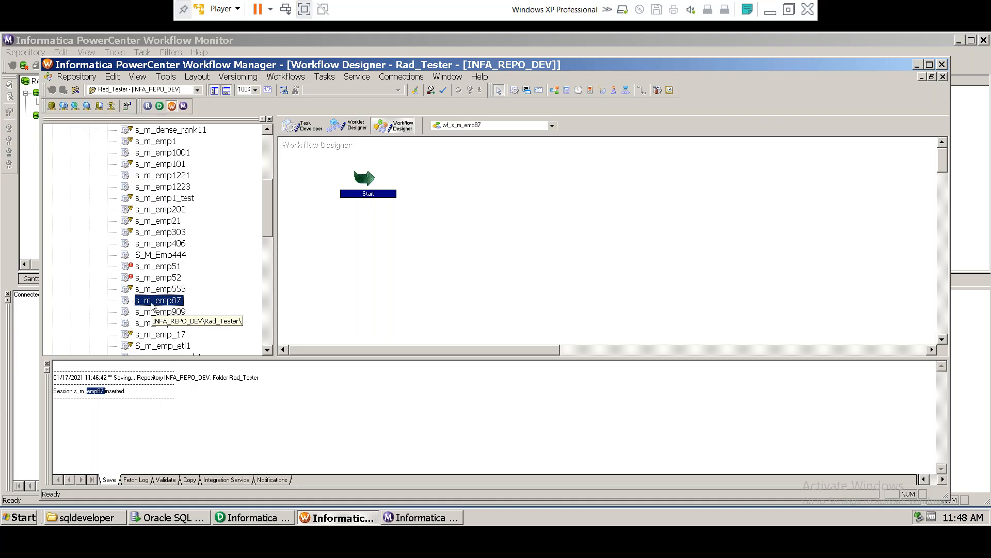
# Step: Drag s_m_emp87 onto the canvas and link the Start task to it with Link Task
pyautogui.moveTo(133, 304); pyautogui.dragTo(660, 219)
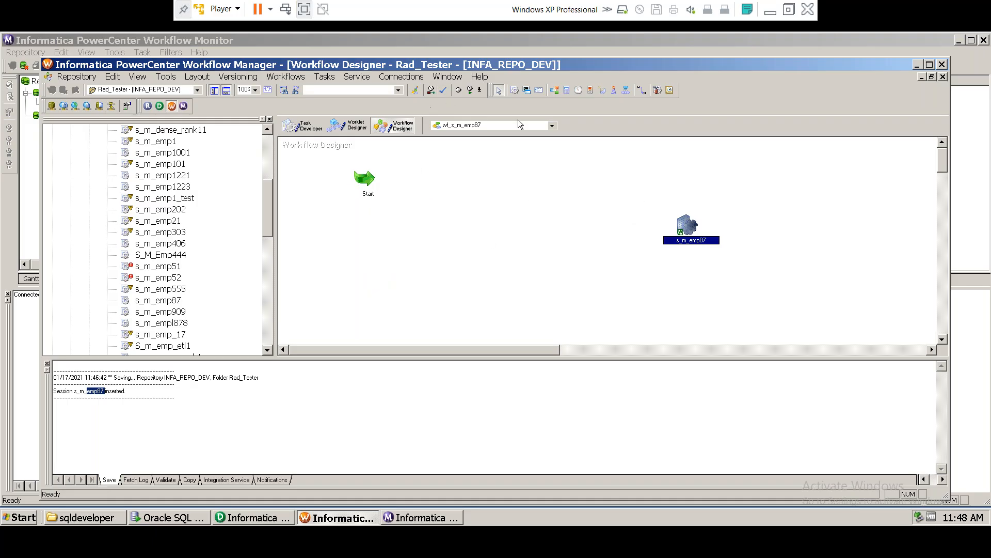
pyautogui.click(643, 91)
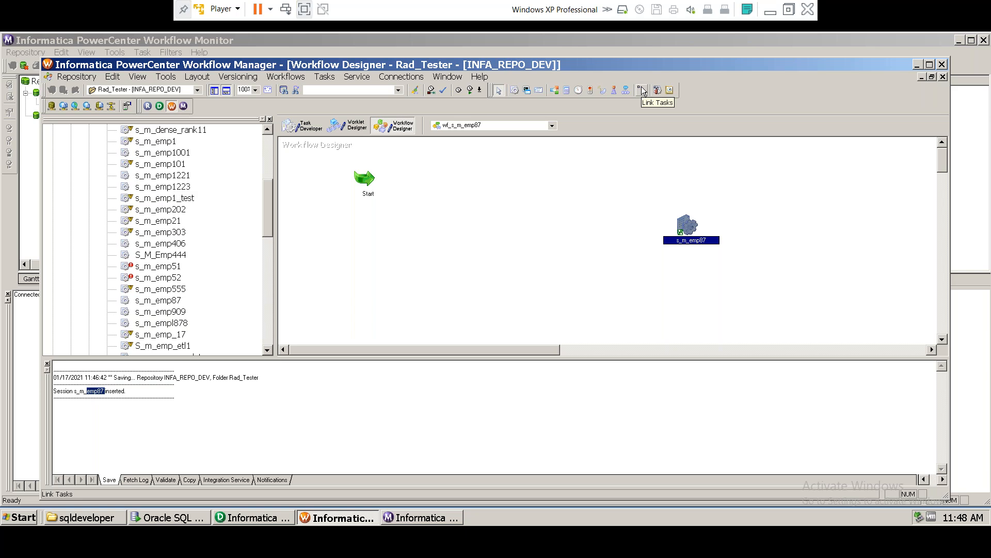
pyautogui.click(326, 76)
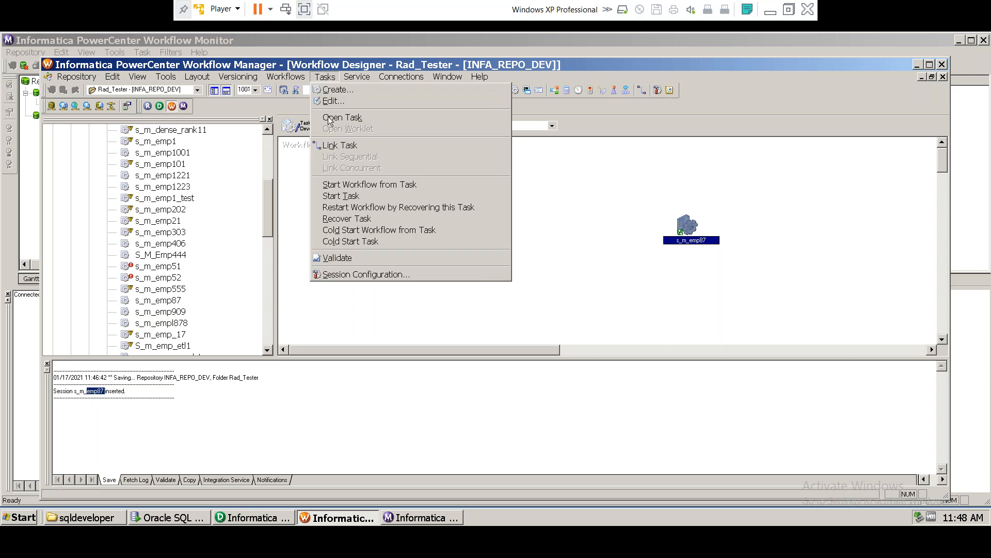
pyautogui.click(331, 145)
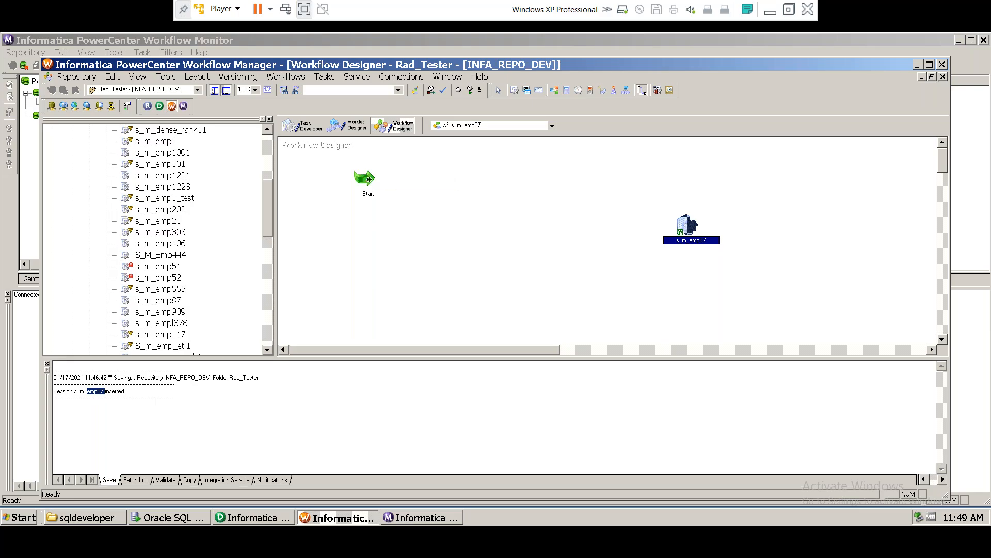
pyautogui.click(369, 179)
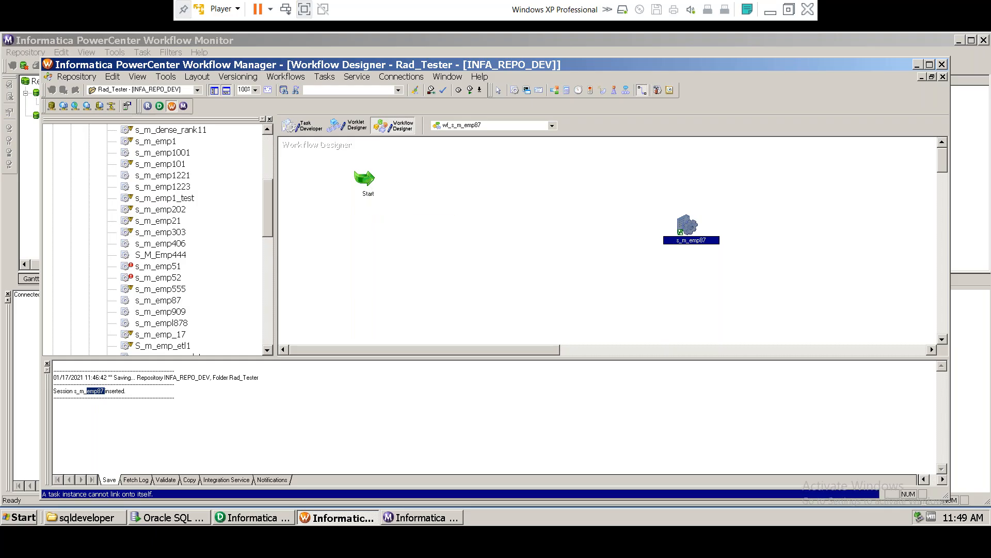
pyautogui.moveTo(369, 179); pyautogui.dragTo(681, 228)
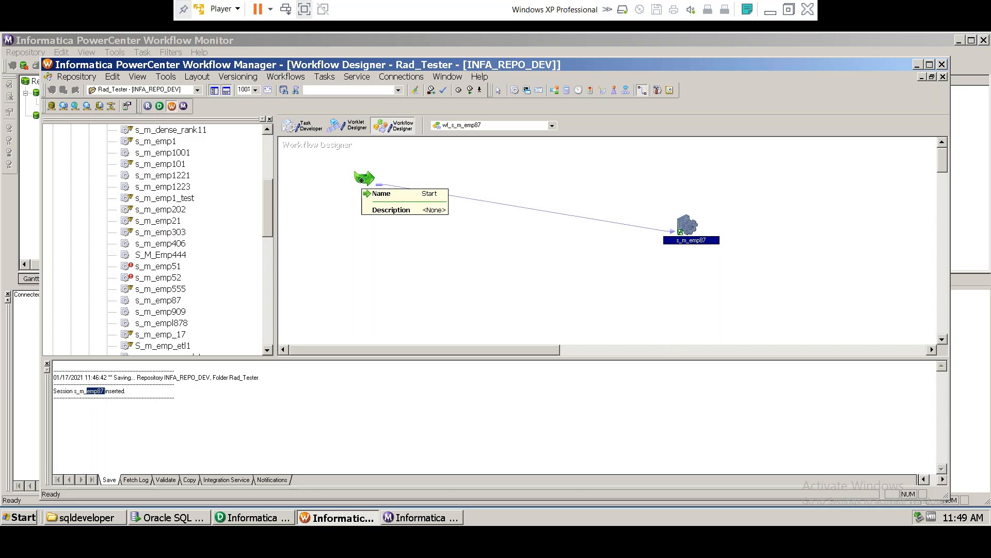
pyautogui.press('Escape')
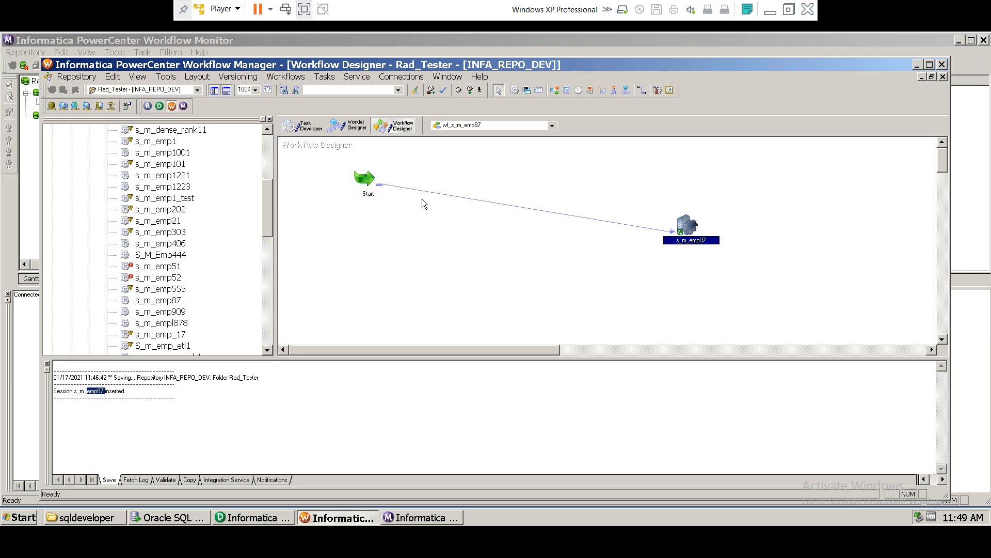
pyautogui.click(379, 179)
pyautogui.click(671, 234)
pyautogui.click(690, 227)
# Step: Save wf_s_m_emp87 with Ctrl+S and confirm the log reports it VALID and inserted
pyautogui.hotkey('ctrl', 's')
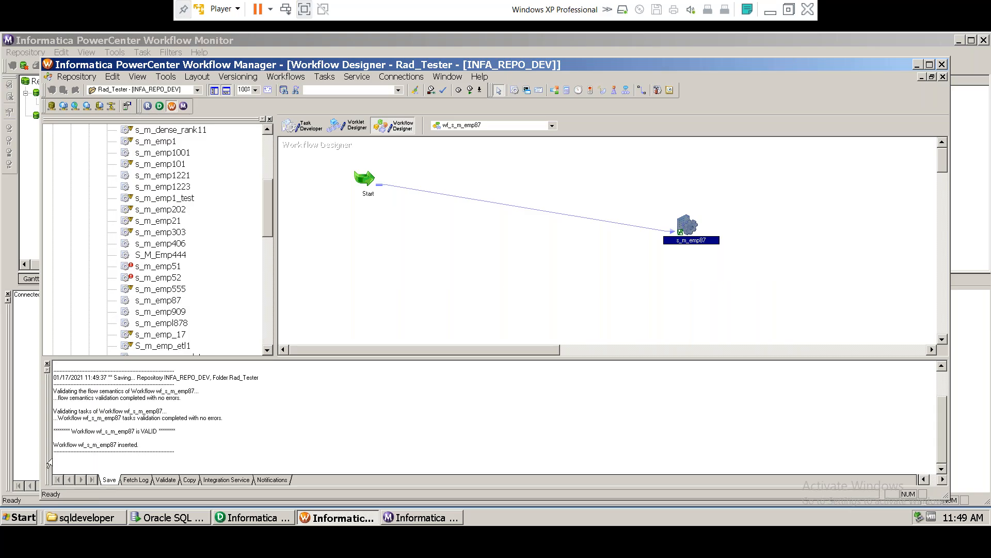
pyautogui.moveTo(59, 417); pyautogui.dragTo(205, 419)
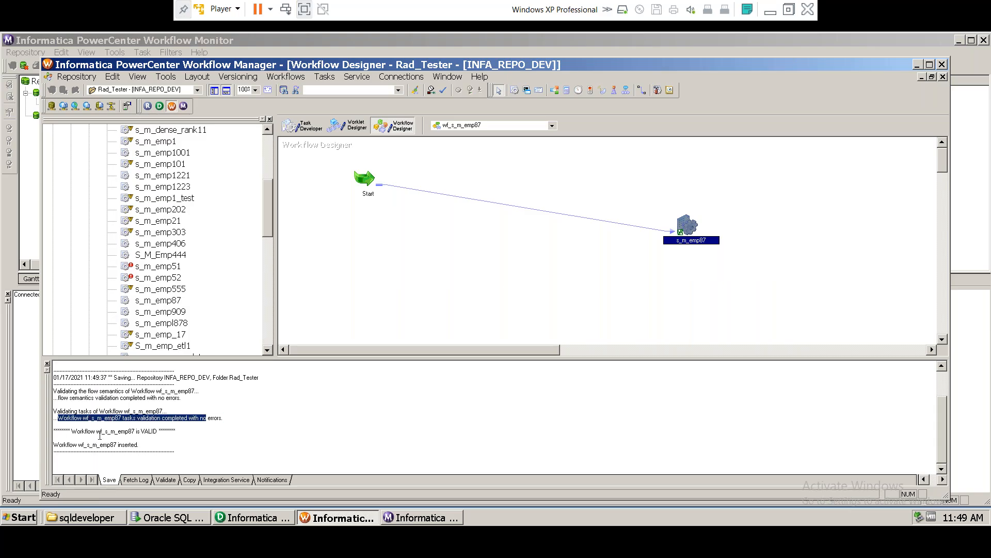
pyautogui.moveTo(135, 431); pyautogui.dragTo(177, 432)
pyautogui.moveTo(62, 452); pyautogui.dragTo(118, 451)
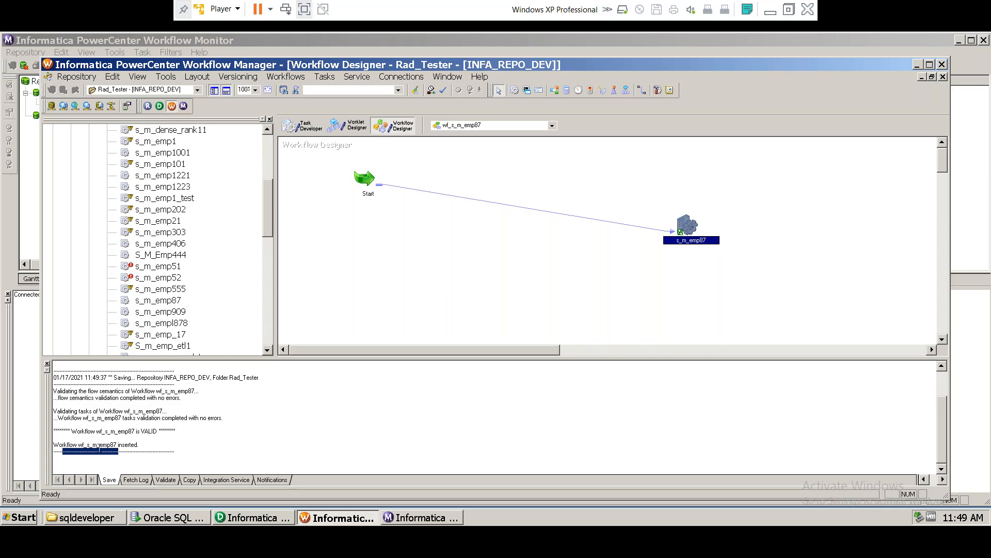
pyautogui.click(99, 450)
pyautogui.moveTo(93, 411); pyautogui.dragTo(140, 445)
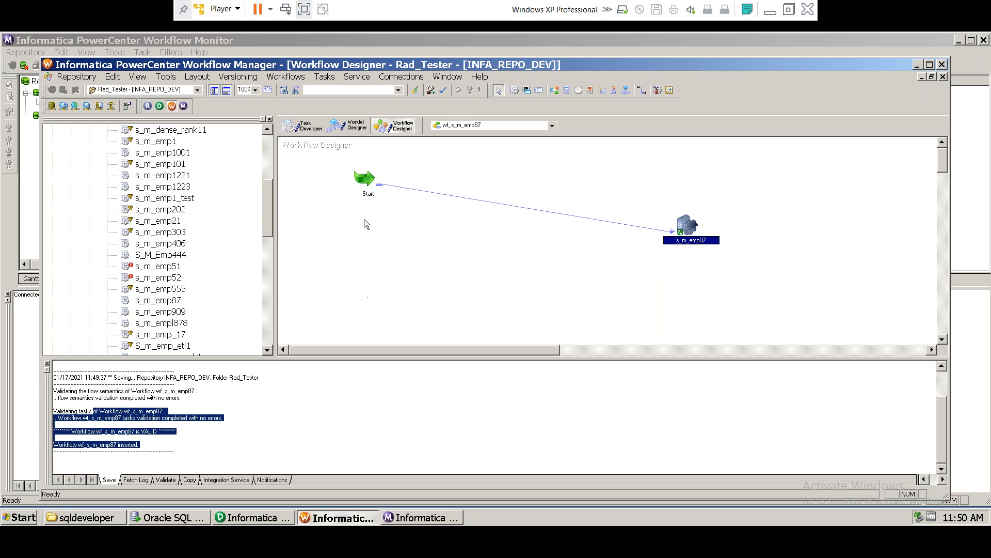
# Step: Validate session s_m_emp87 from its right-click menu and confirm the VALID result
pyautogui.rightClick(364, 181)
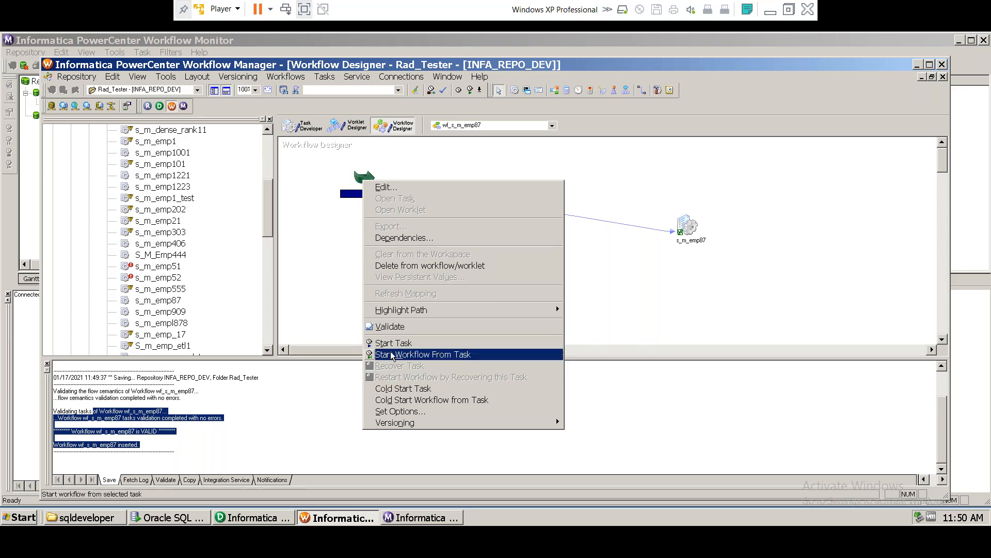
pyautogui.click(339, 265)
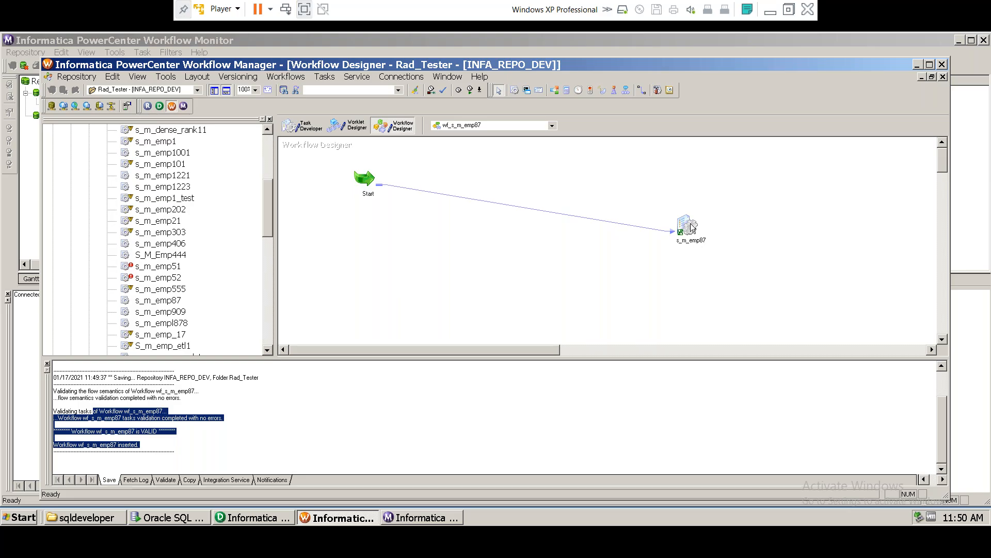
pyautogui.click(688, 230)
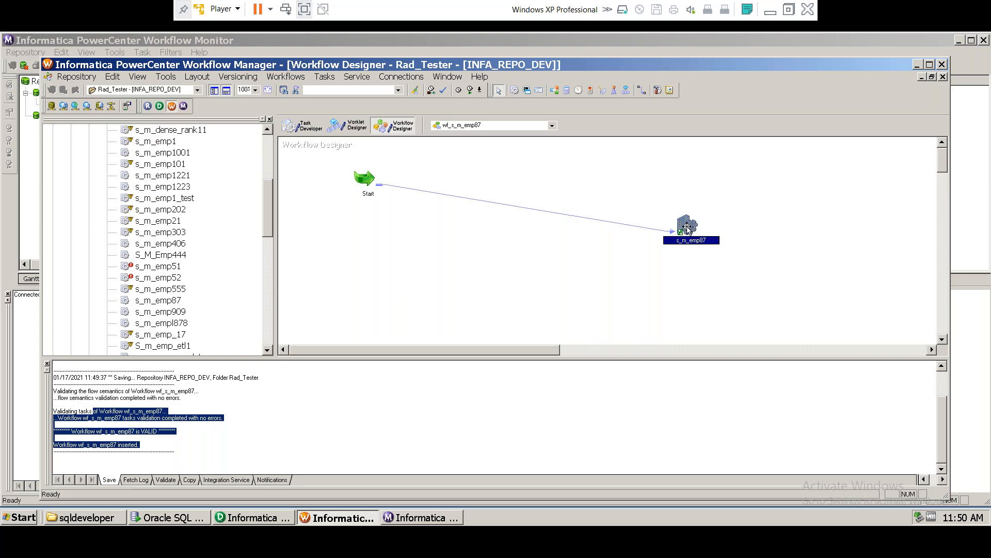
pyautogui.rightClick(688, 228)
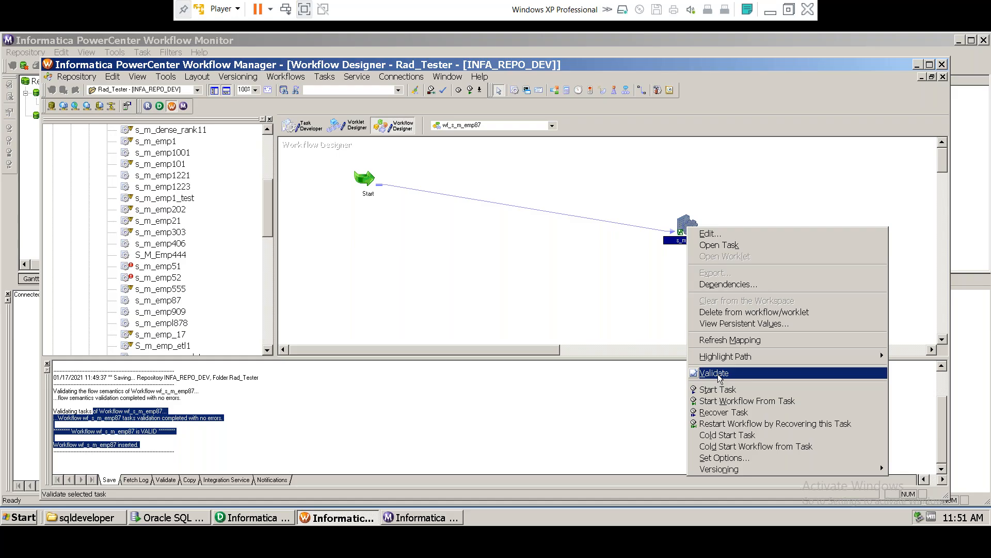
pyautogui.click(719, 374)
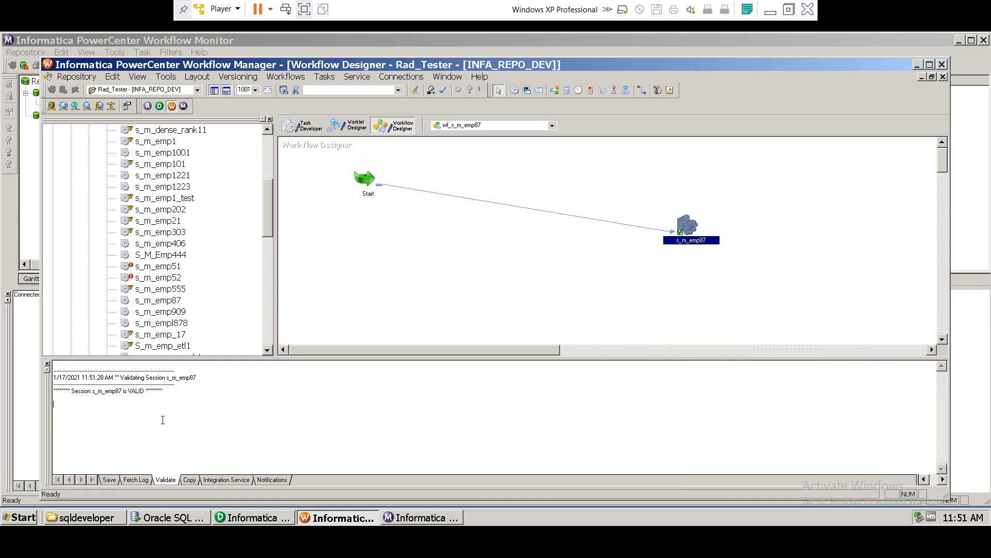
pyautogui.moveTo(74, 390); pyautogui.dragTo(146, 391)
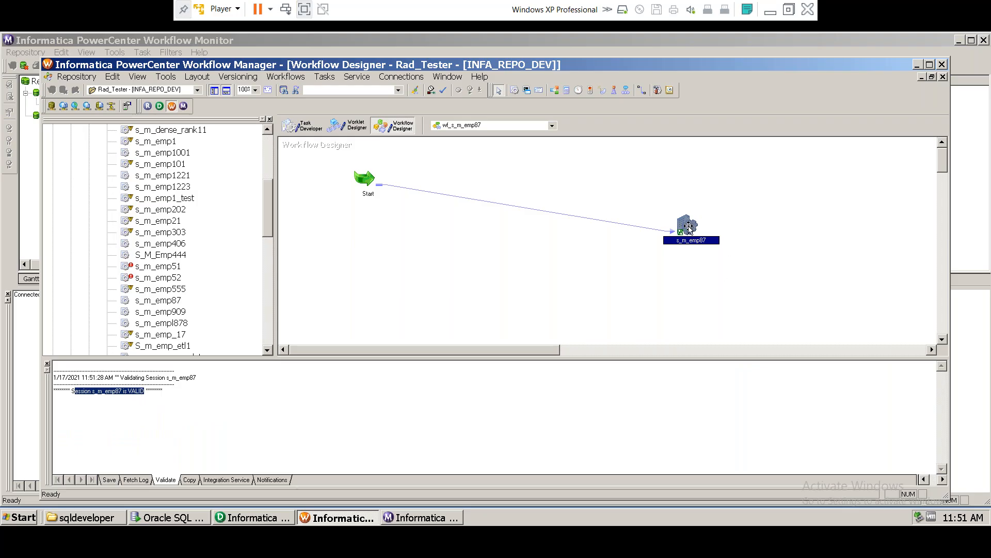
pyautogui.click(88, 391)
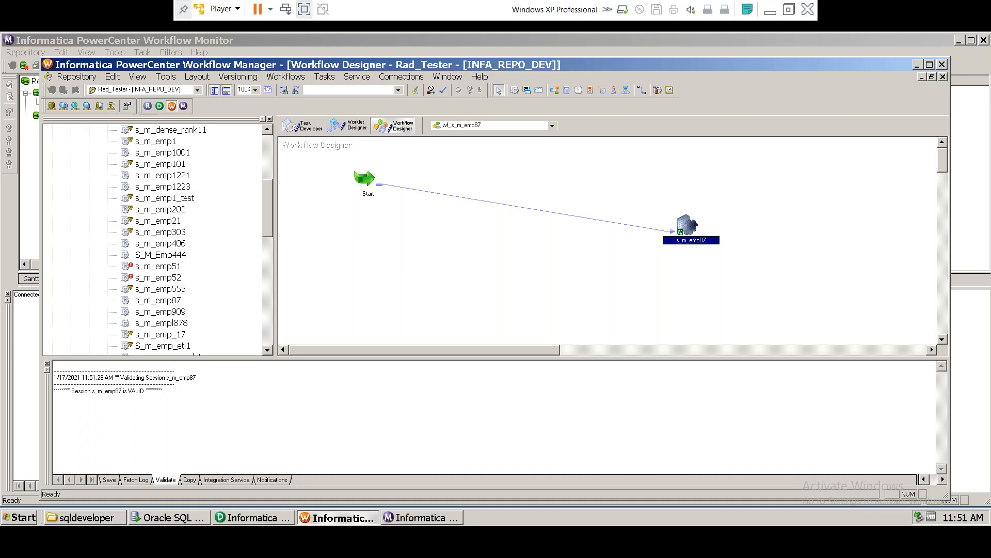
# Step: Start the s_m_emp87 session from its context menu so wf_s_m_emp87 runs to Succeeded
pyautogui.rightClick(685, 226)
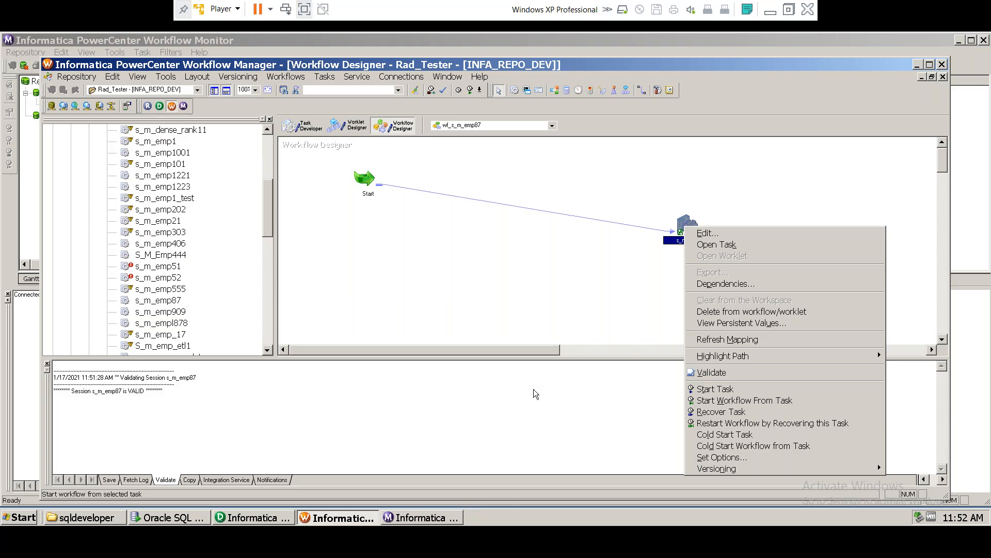
pyautogui.click(708, 393)
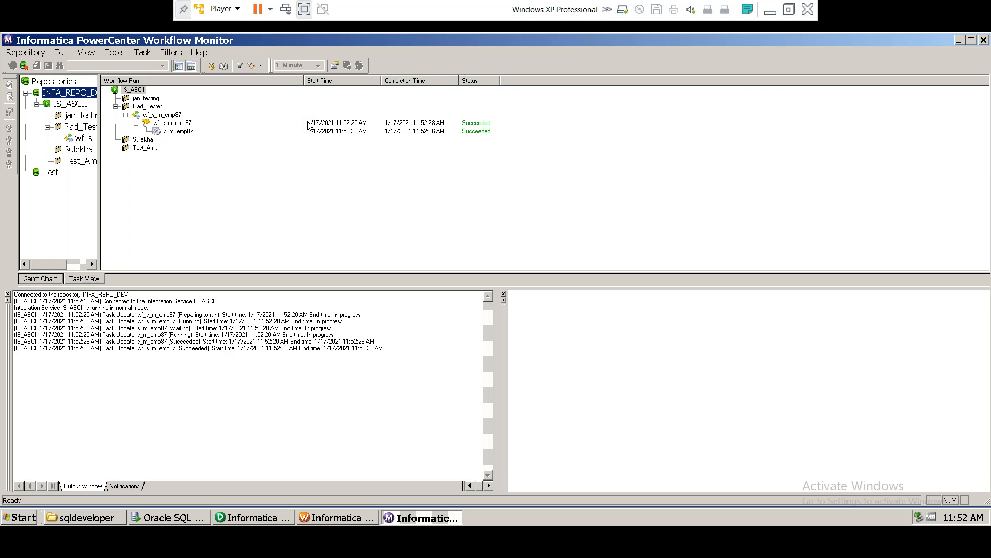
# Step: Check in Workflow Monitor that wf_s_m_emp87 and session s_m_emp87 both show Succeeded
pyautogui.click(308, 125)
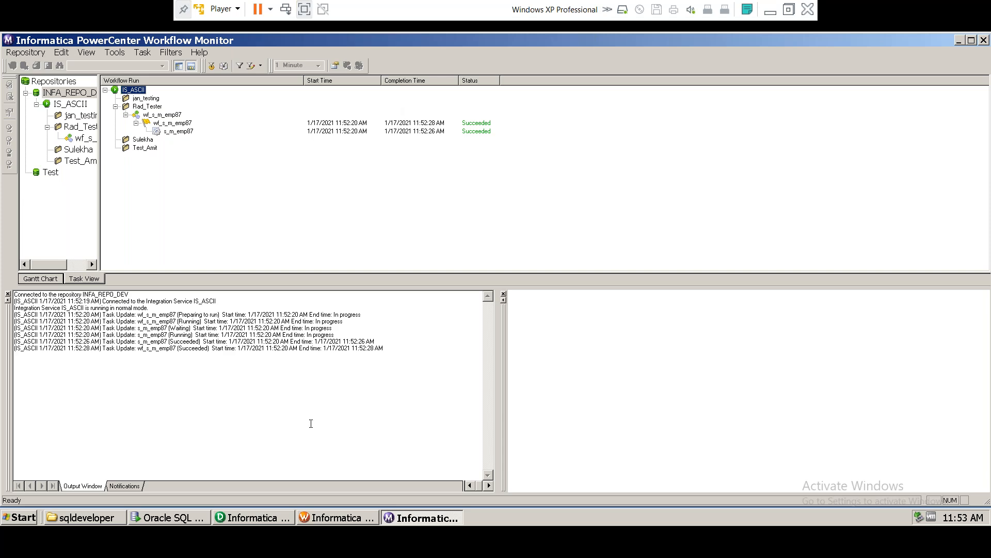
# Step: Run 'select * from tgt_emp87;' to show its 5 loaded rows with null INCENTIVE
pyautogui.click(172, 518)
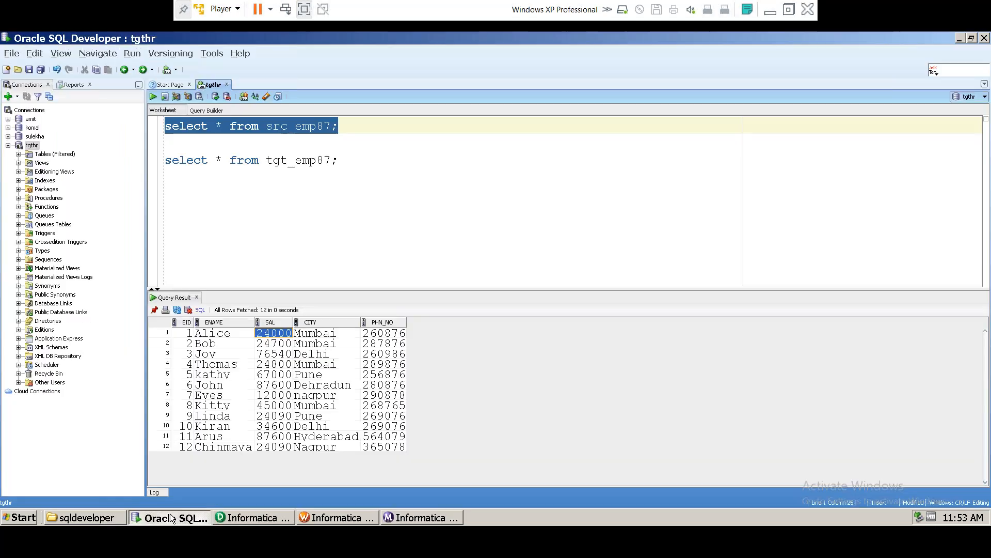
pyautogui.moveTo(339, 160); pyautogui.dragTo(141, 165)
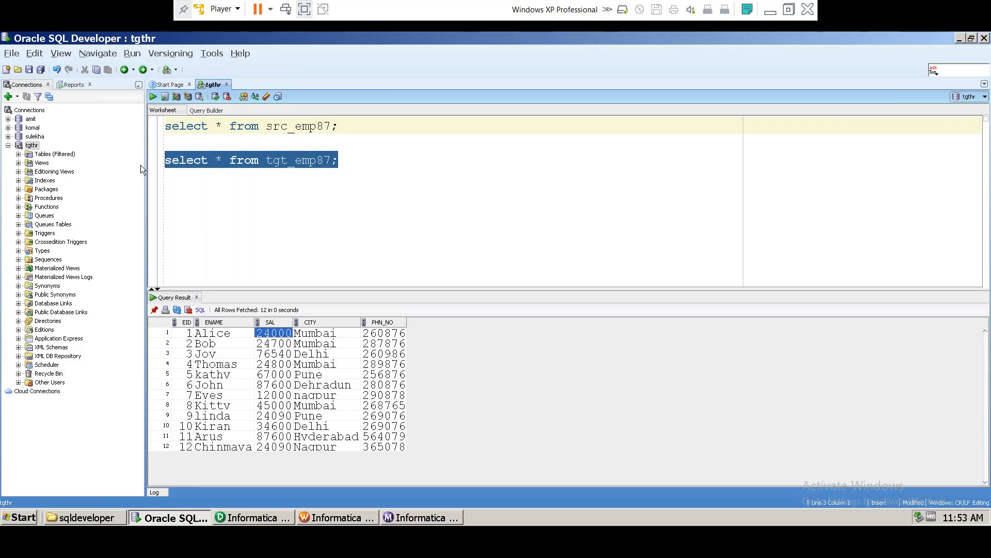
pyautogui.click(154, 96)
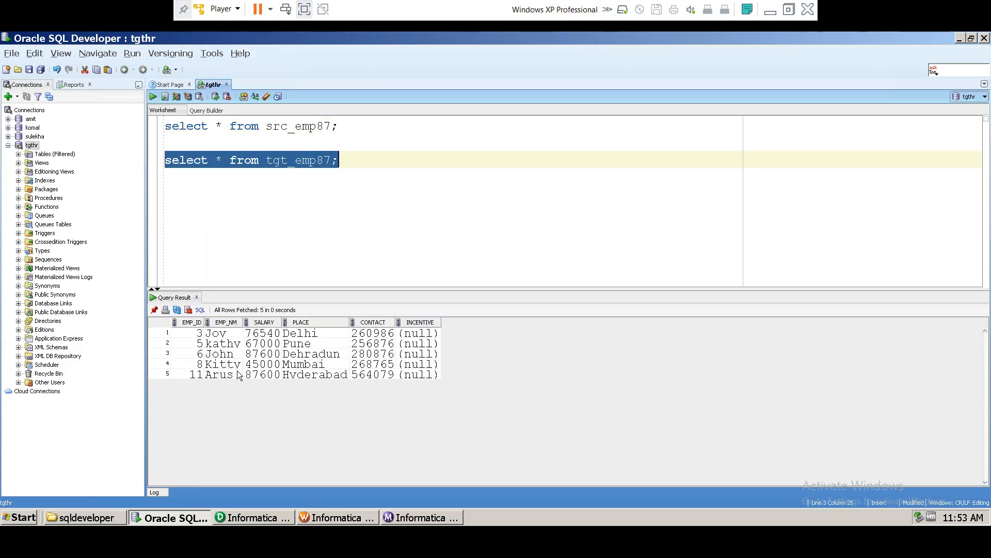
pyautogui.moveTo(197, 335); pyautogui.dragTo(417, 377)
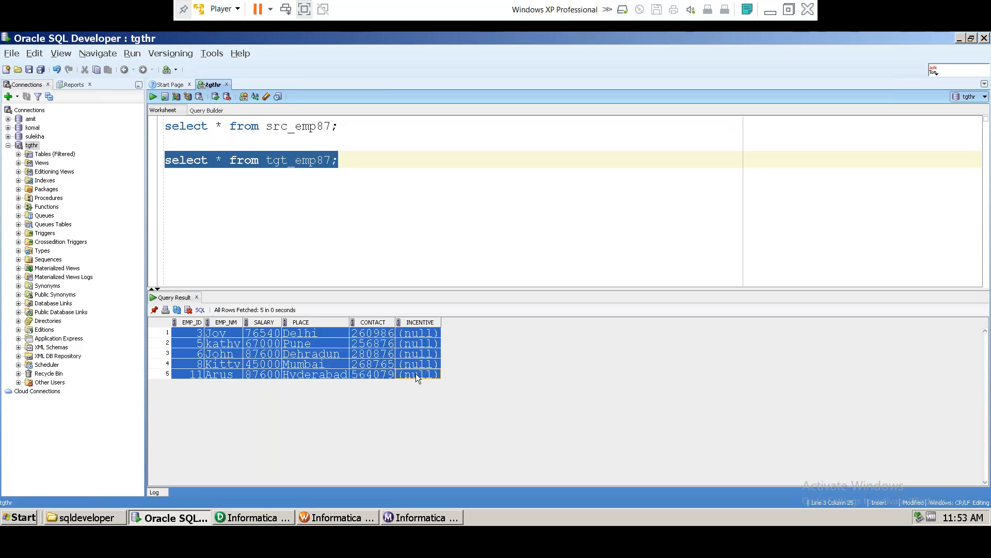
pyautogui.click(332, 126)
# Step: Add 'where sal > 40000' to the src_emp87 query and run it
pyautogui.press('Return')
pyautogui.write('where ')
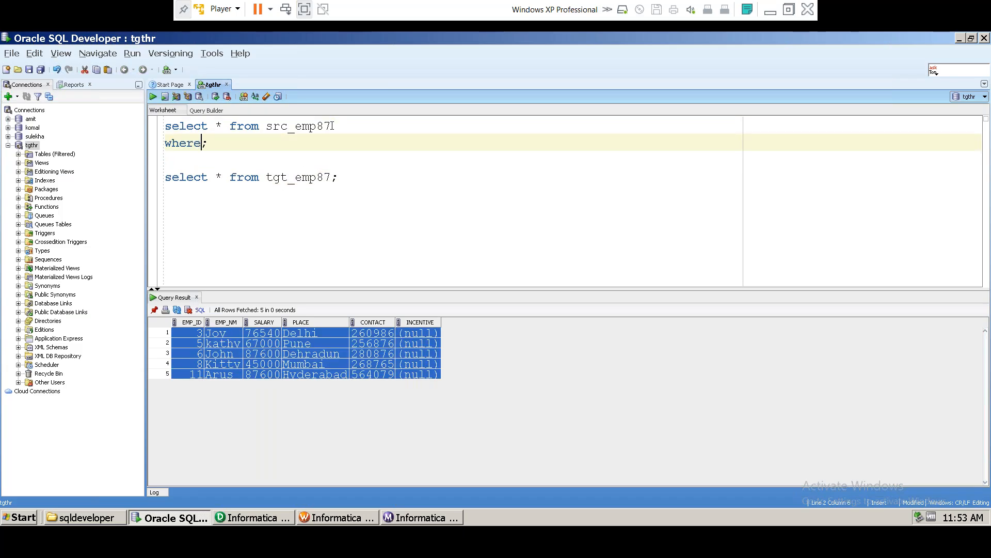
pyautogui.write('sal > 40000')
pyautogui.moveTo(295, 144); pyautogui.dragTo(129, 129)
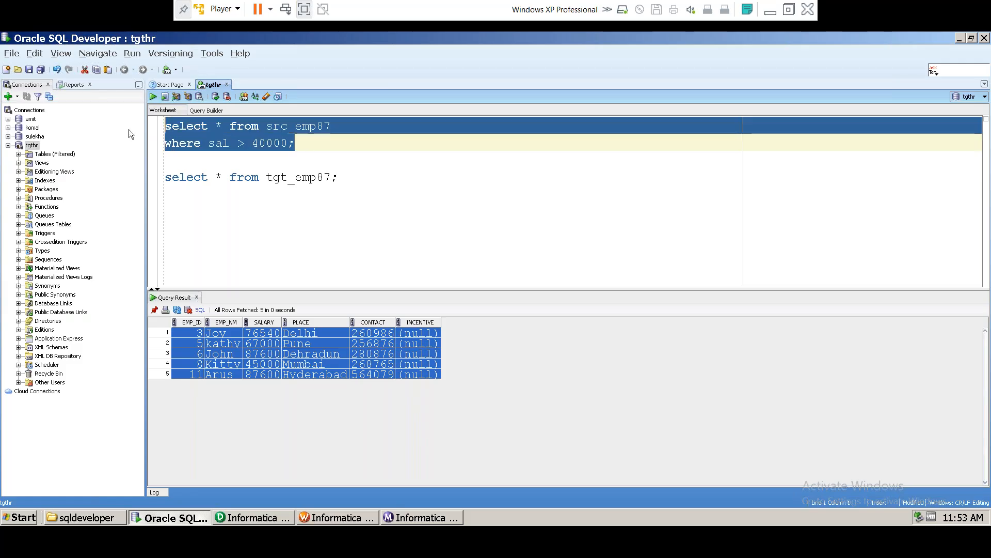
pyautogui.click(153, 96)
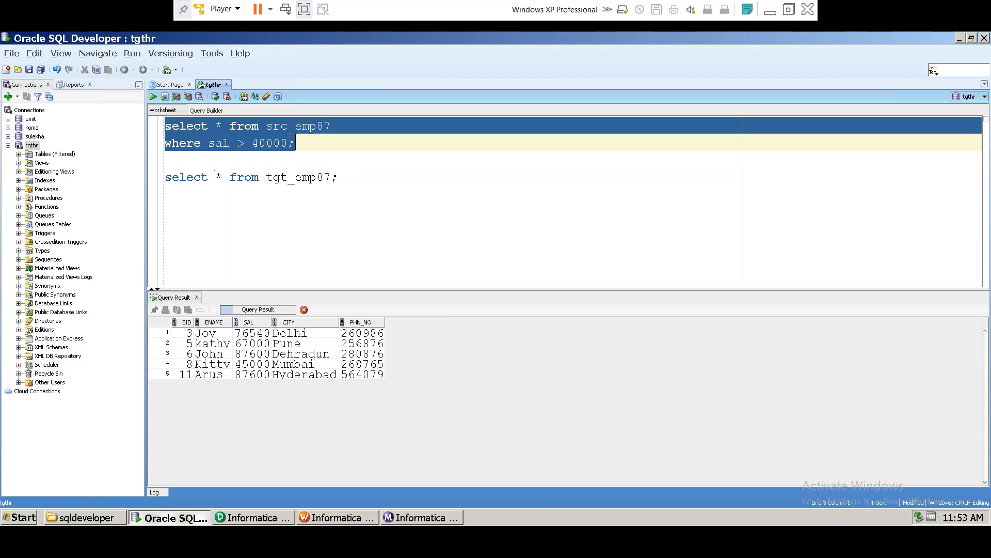
pyautogui.click(194, 160)
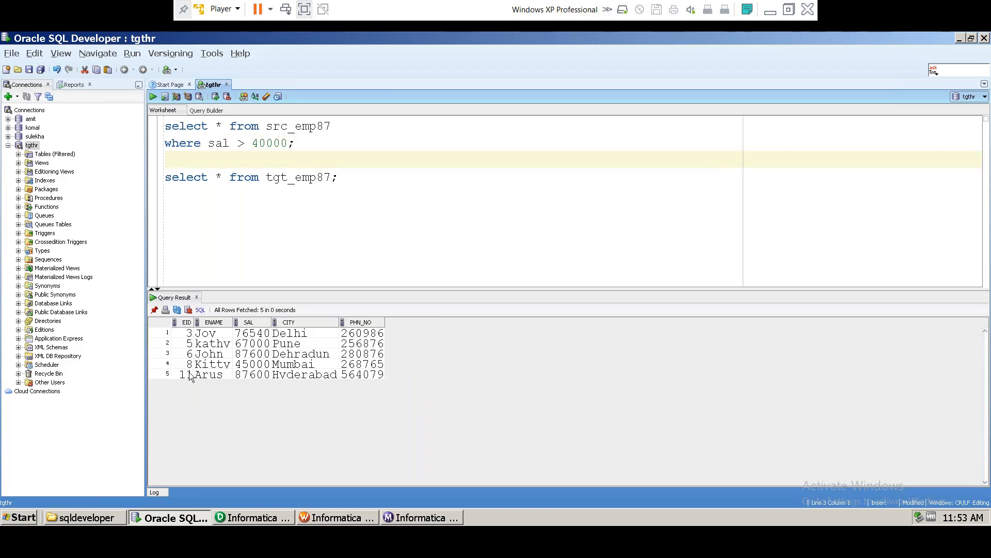
# Step: Run the tgt_emp87 query and compare its rows, down to EMP_ID 11
pyautogui.moveTo(339, 177); pyautogui.dragTo(165, 177)
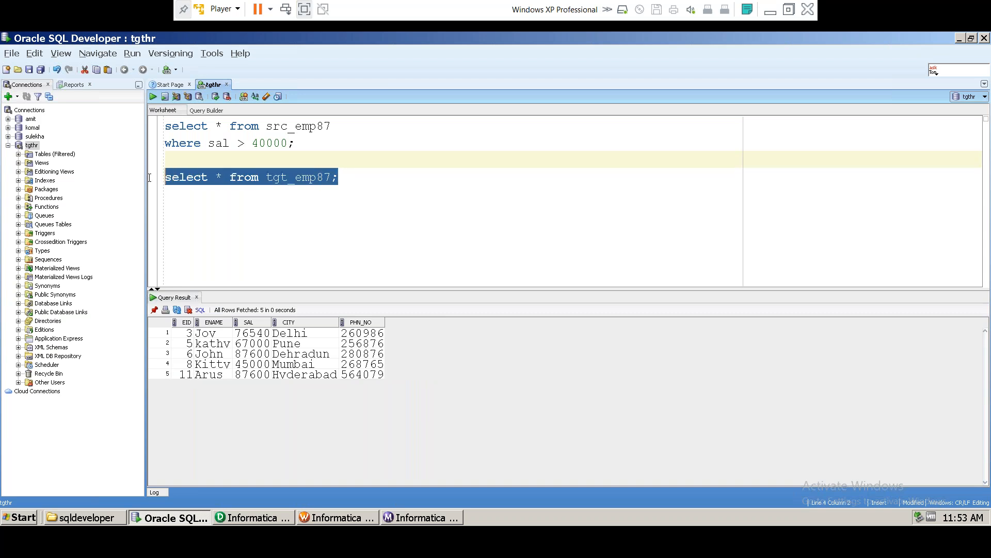
pyautogui.click(154, 96)
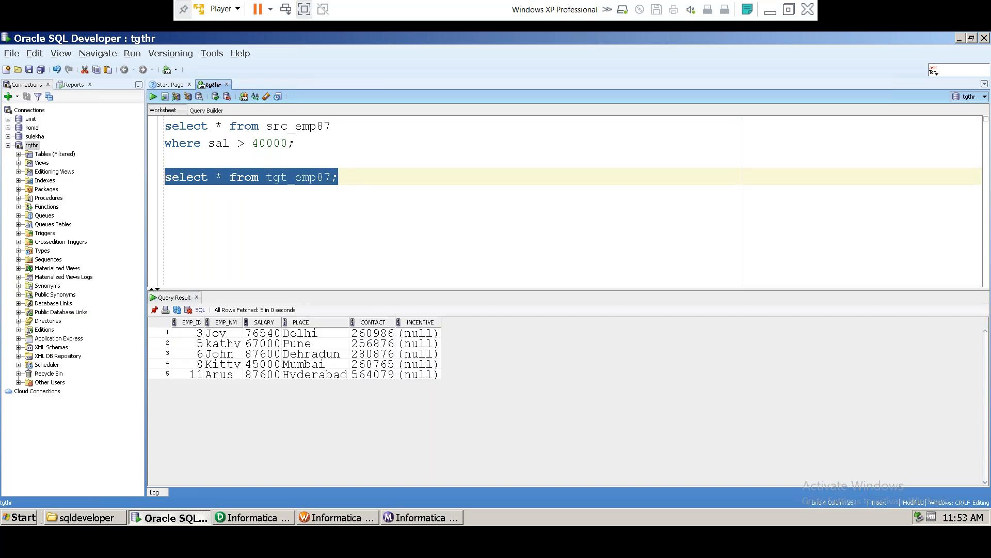
pyautogui.click(194, 374)
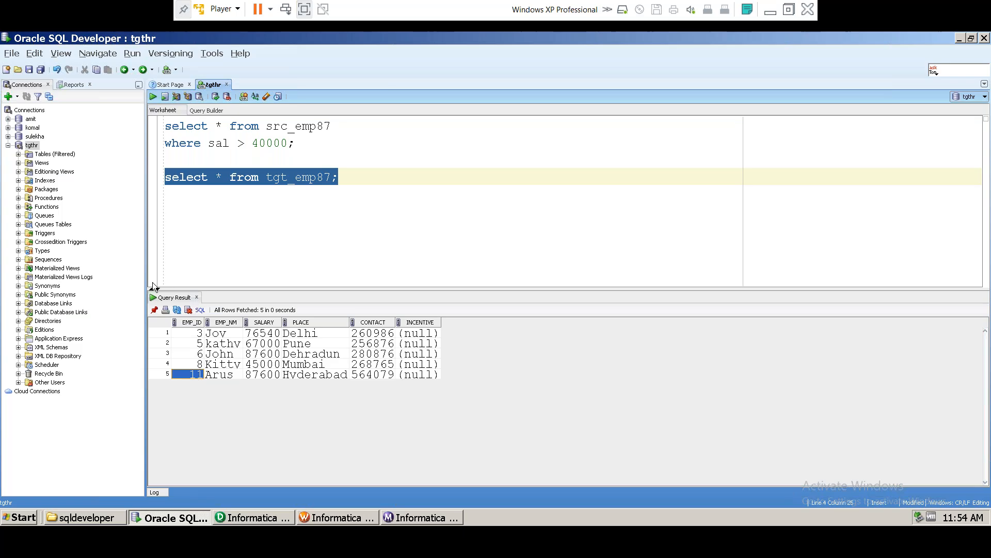
# Step: Remove the semicolon after 40000 and type MINUS between the two queries
pyautogui.click(289, 143)
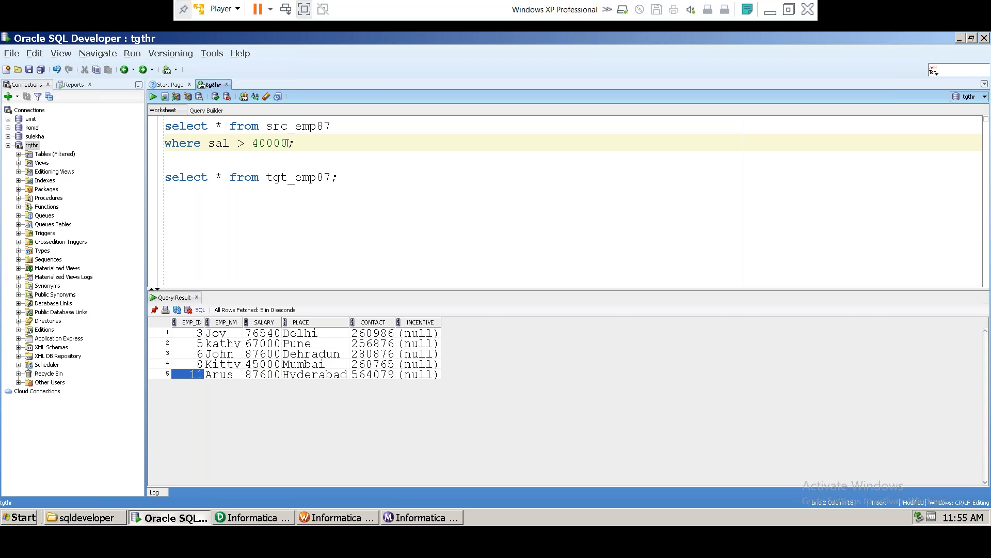
pyautogui.press('Delete')
pyautogui.press('Down')
pyautogui.write('MINUS')
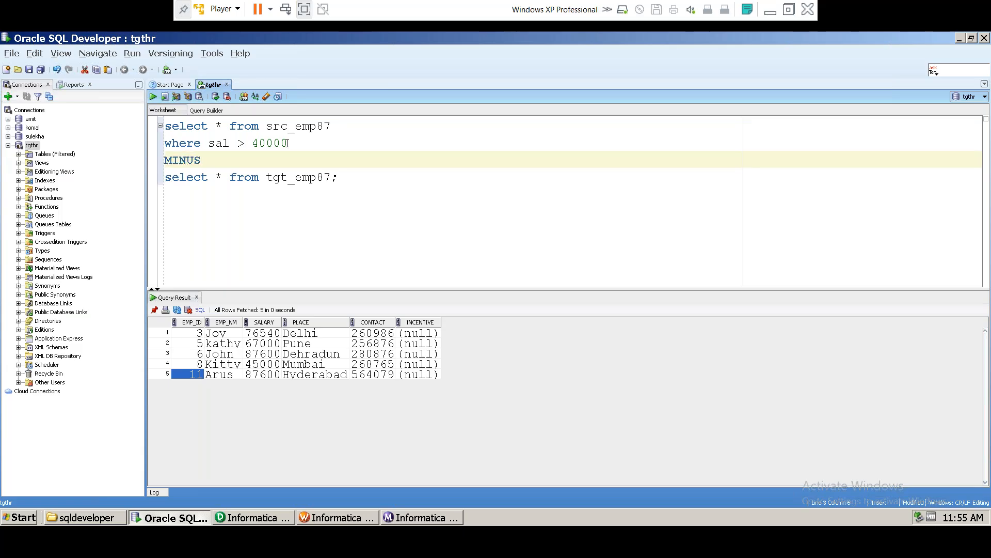
# Step: Wrap the filtered src_emp87 query in parentheses and run the MINUS query
pyautogui.doubleClick(183, 159)
pyautogui.click(208, 177)
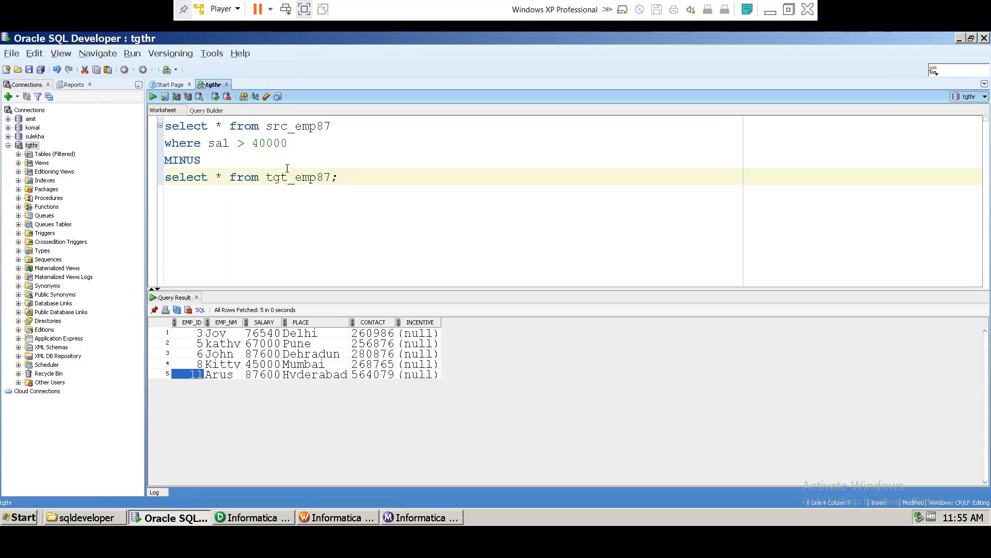
pyautogui.click(165, 126)
pyautogui.write('(')
pyautogui.click(296, 144)
pyautogui.write(')')
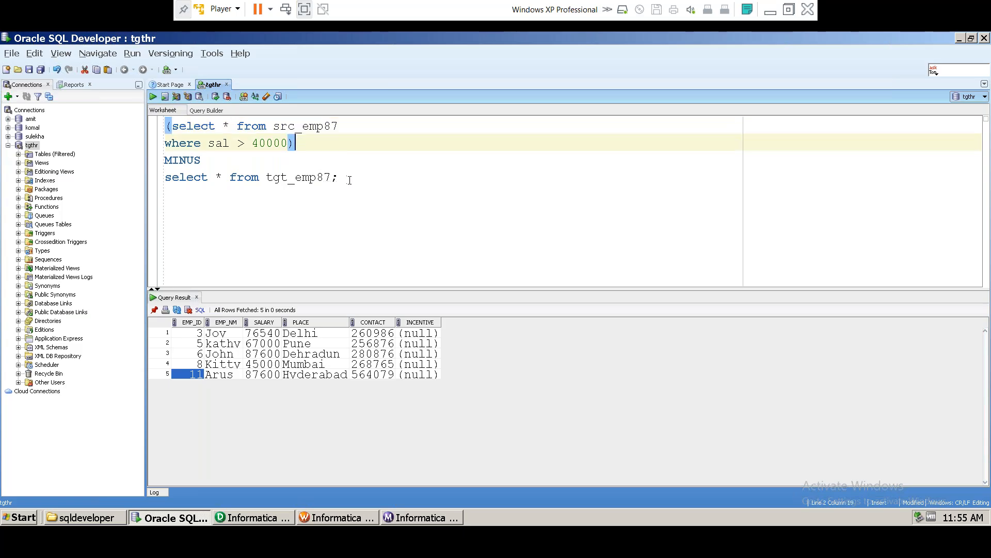
pyautogui.moveTo(350, 180); pyautogui.dragTo(164, 124)
pyautogui.click(154, 97)
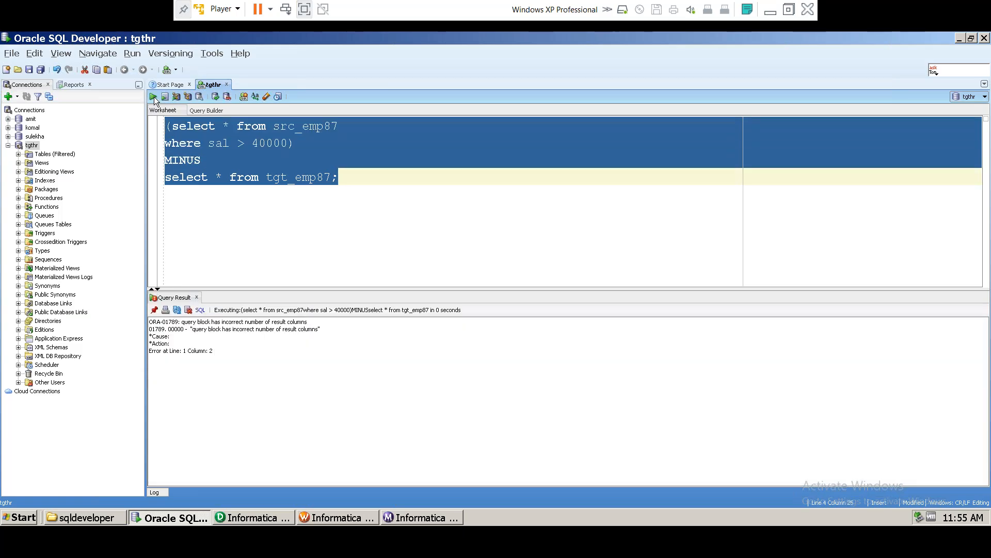
pyautogui.click(288, 205)
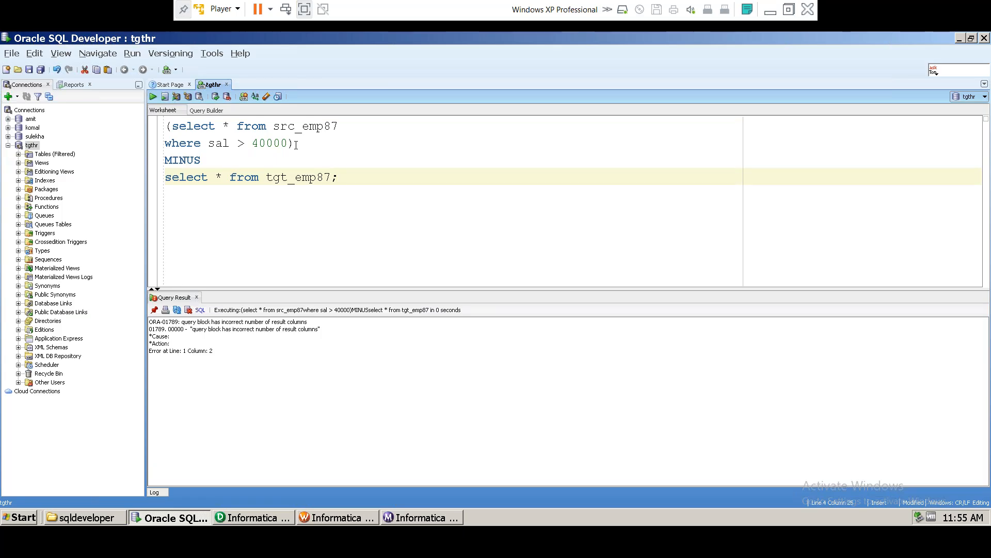
# Step: Remove the parentheses and rerun the four-line MINUS query, getting ORA-01789
pyautogui.click(305, 140)
pyautogui.press('BackSpace')
pyautogui.click(171, 127)
pyautogui.press('BackSpace')
pyautogui.moveTo(338, 177); pyautogui.dragTo(150, 129)
pyautogui.click(153, 98)
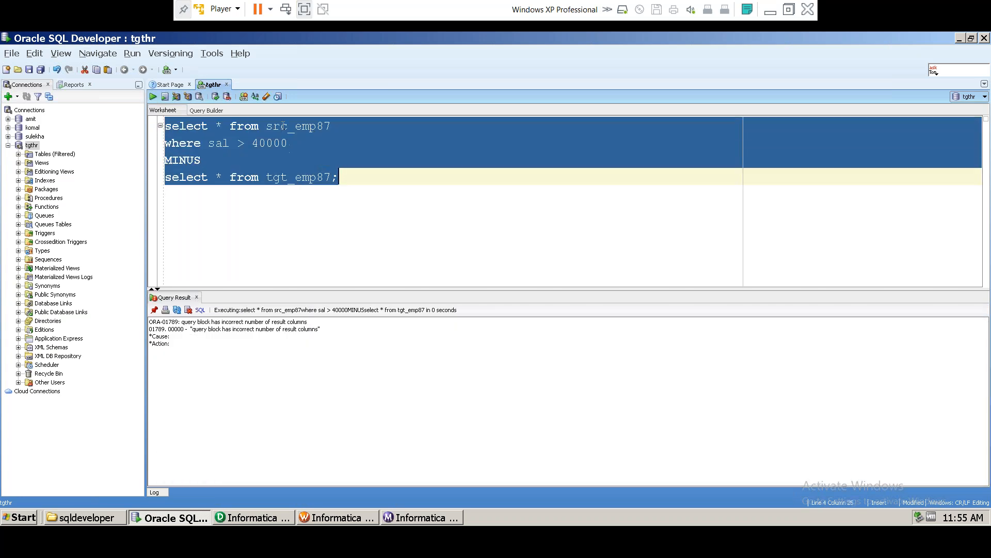
pyautogui.click(172, 126)
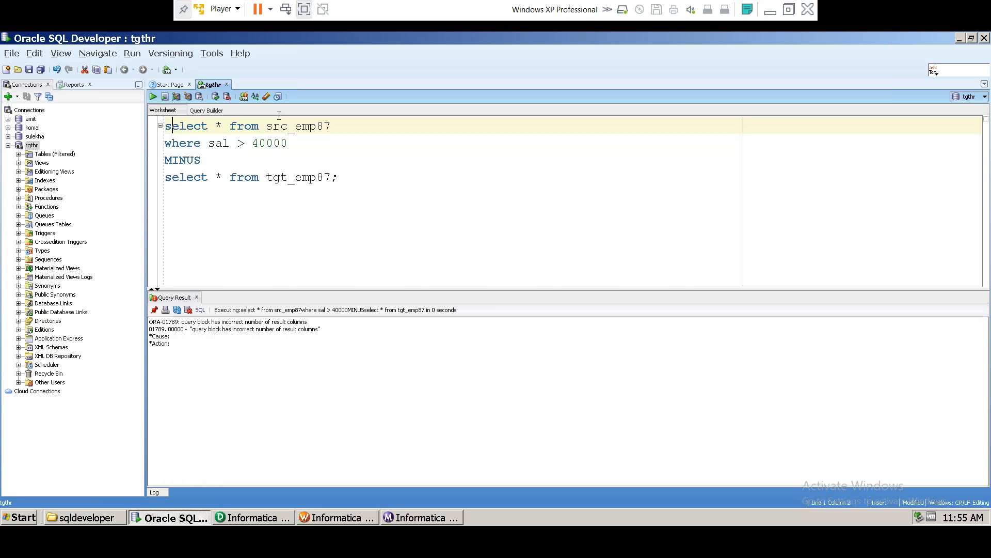
pyautogui.click(186, 144)
pyautogui.moveTo(165, 144); pyautogui.dragTo(287, 144)
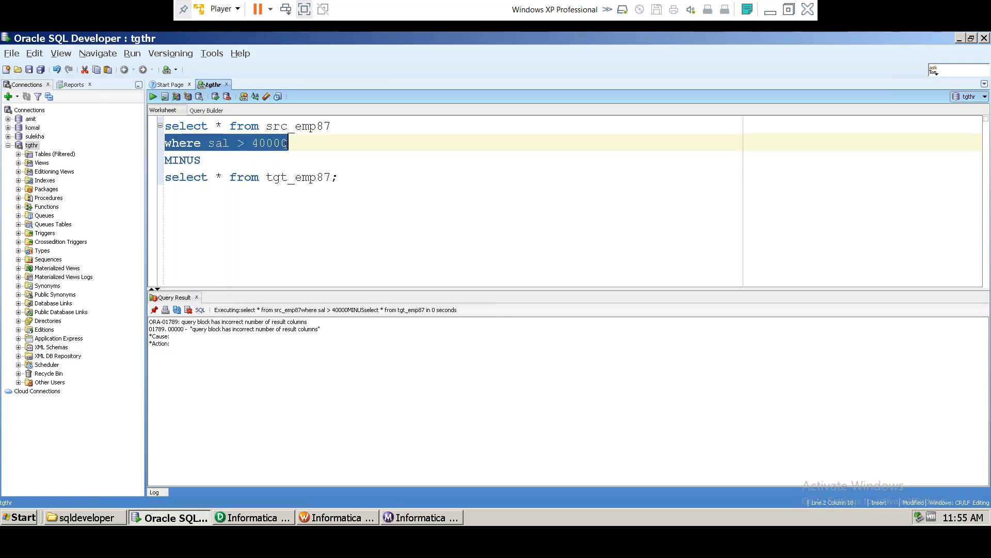
pyautogui.click(275, 153)
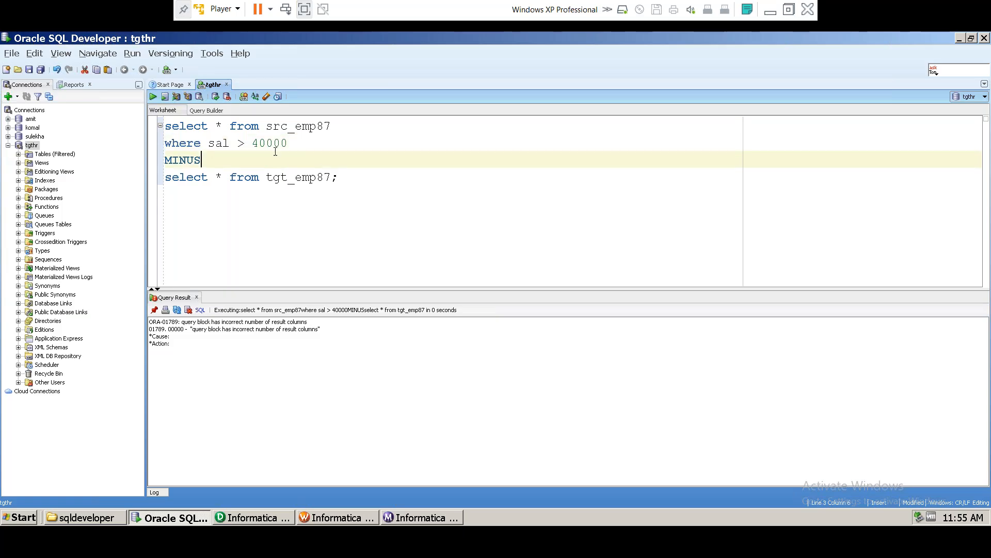
pyautogui.click(166, 142)
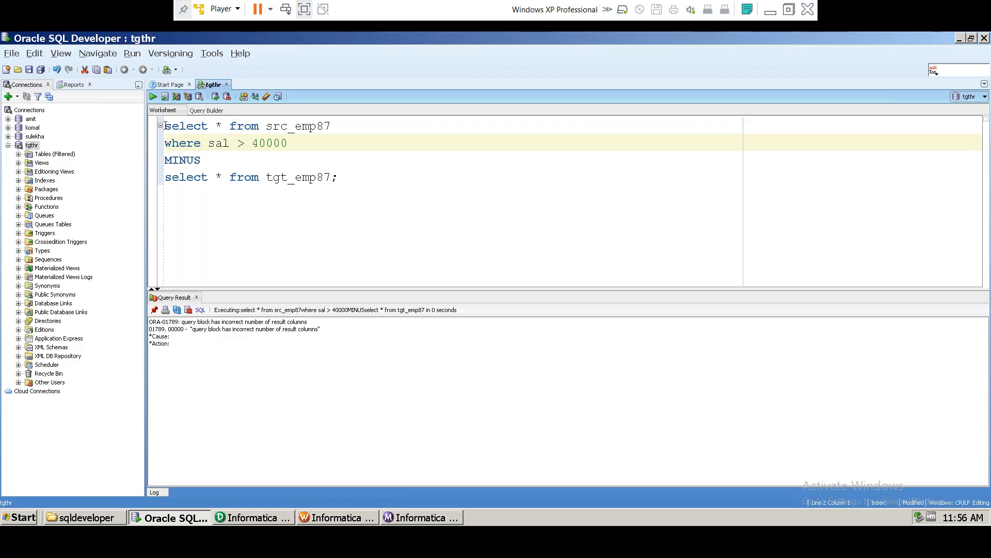
pyautogui.click(165, 126)
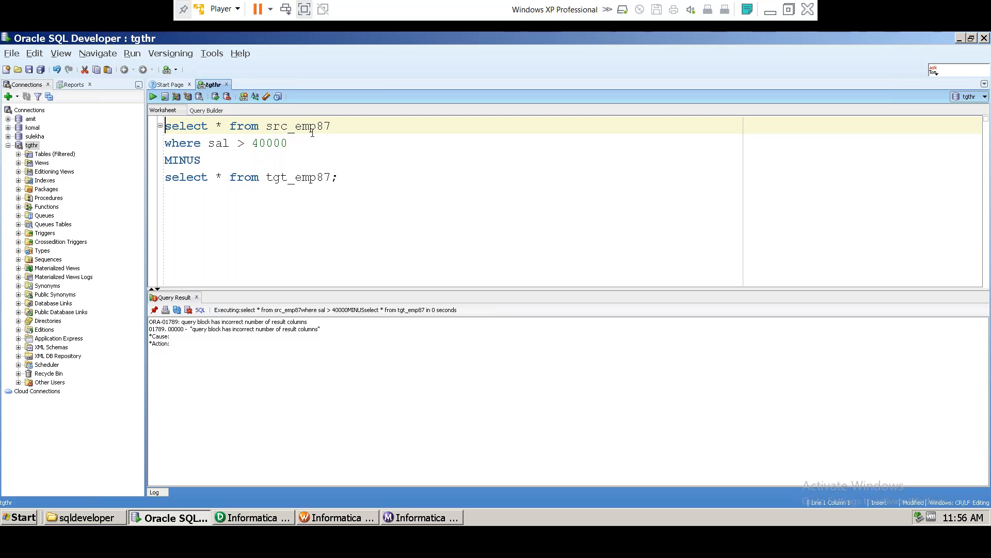
pyautogui.click(196, 160)
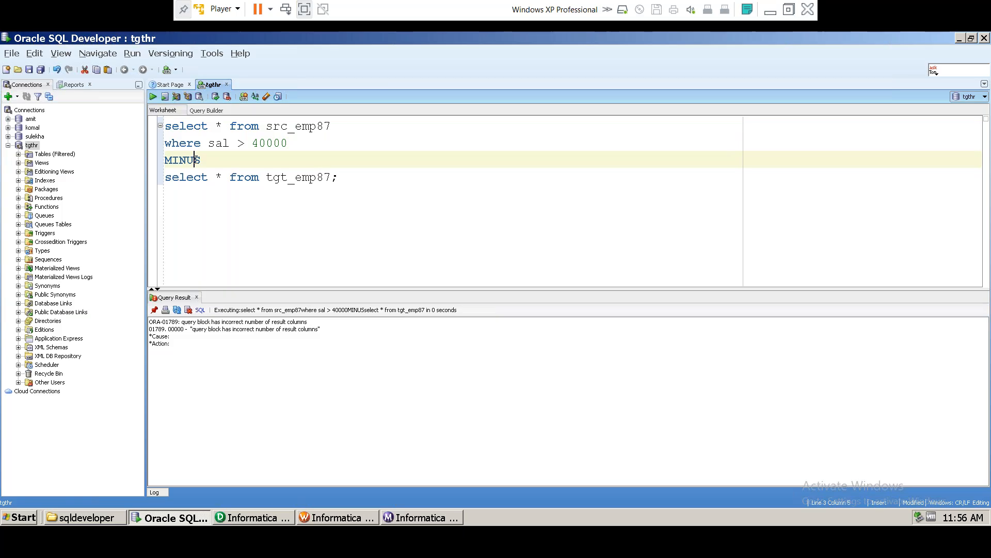
# Step: Run the src_emp87 query on its own to inspect its columns
pyautogui.moveTo(273, 177); pyautogui.dragTo(309, 177)
pyautogui.moveTo(331, 126); pyautogui.dragTo(164, 126)
pyautogui.click(153, 97)
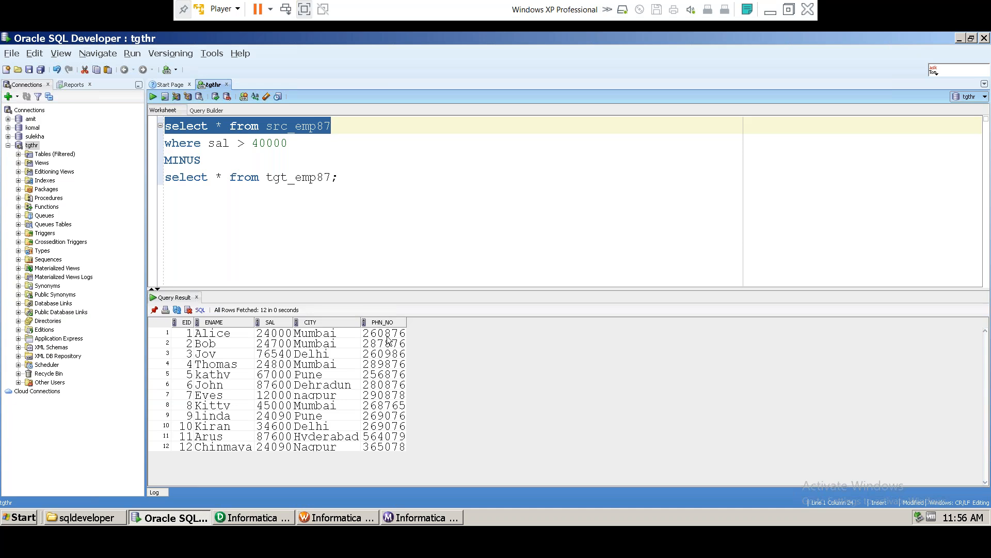
pyautogui.moveTo(189, 338); pyautogui.dragTo(384, 335)
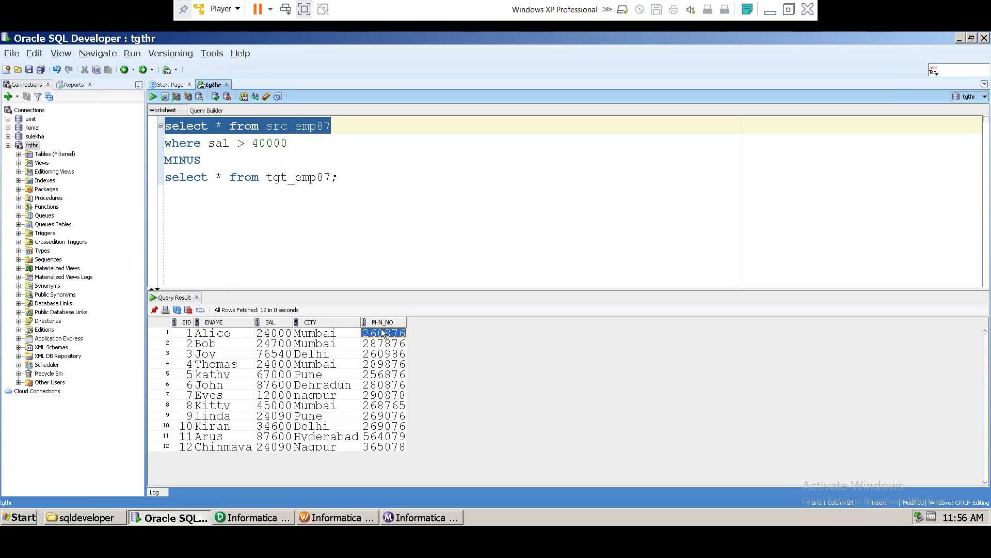
# Step: Run the tgt_emp87 query alone, showing six columns including null INCENTIVE, and select its *
pyautogui.moveTo(339, 177); pyautogui.dragTo(142, 152)
pyautogui.hotkey('ctrl', 'Return')
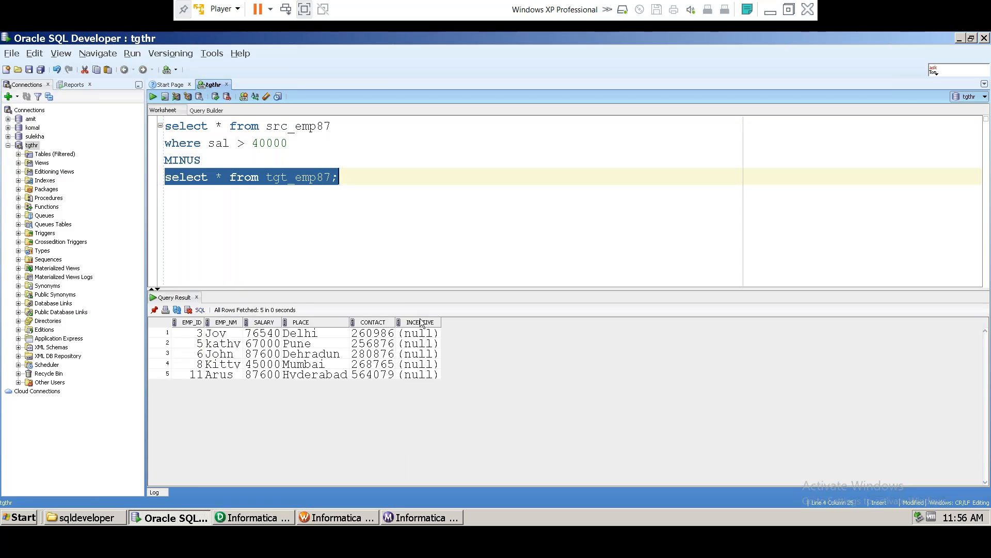
pyautogui.click(421, 335)
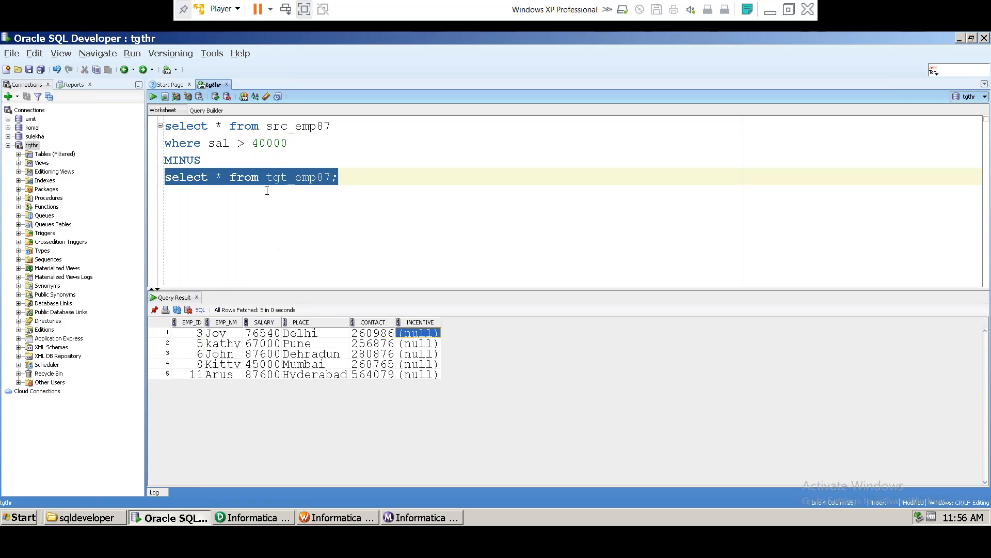
pyautogui.click(320, 177)
pyautogui.moveTo(219, 177); pyautogui.dragTo(222, 179)
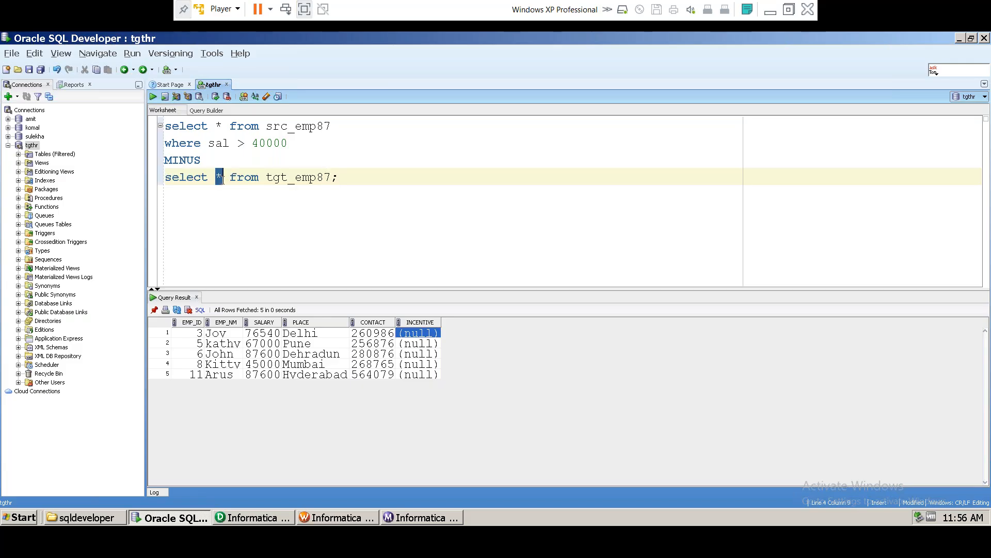
# Step: Replace * in the tgt_emp87 select with emp_id, emp_nm, salary, place, contact
pyautogui.write('emp_id')
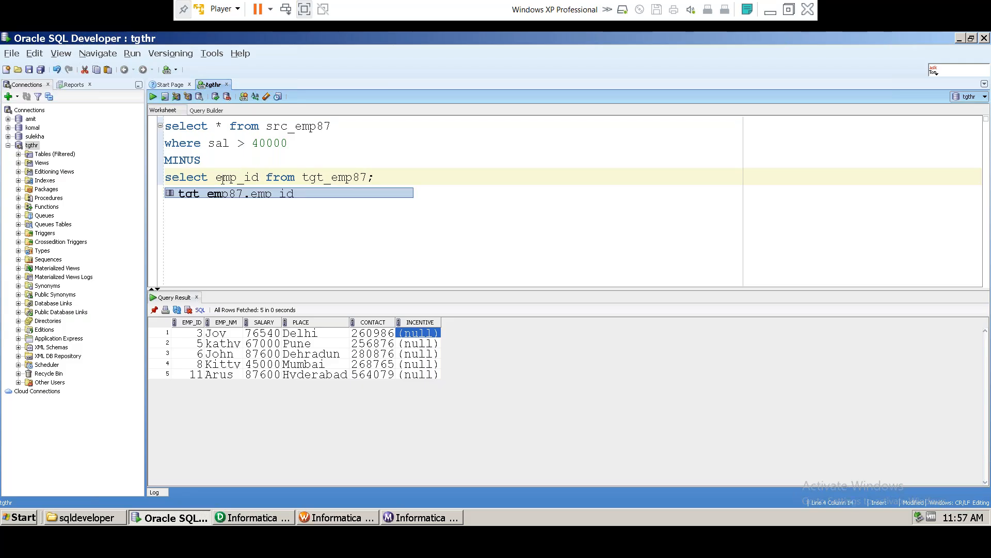
pyautogui.write(', emp_n')
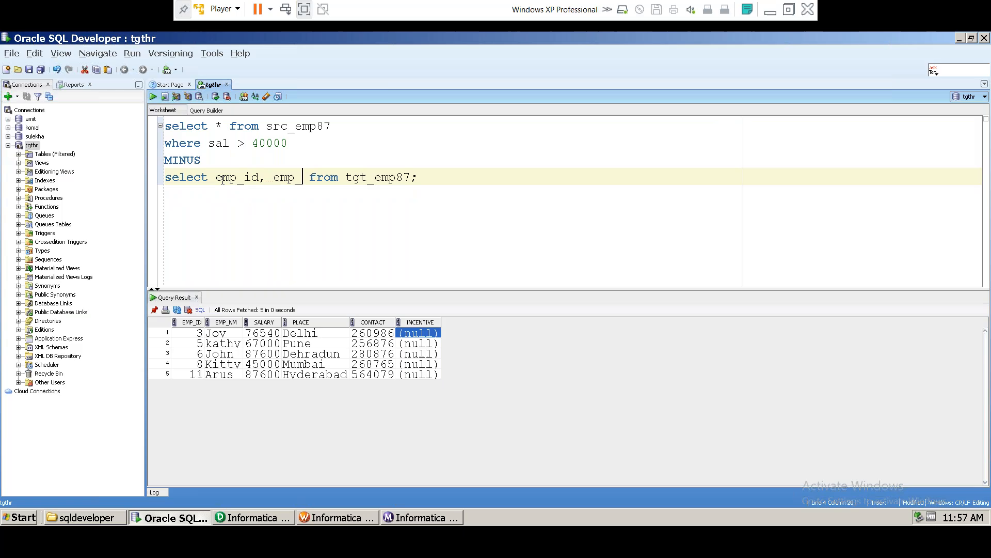
pyautogui.write('m, s')
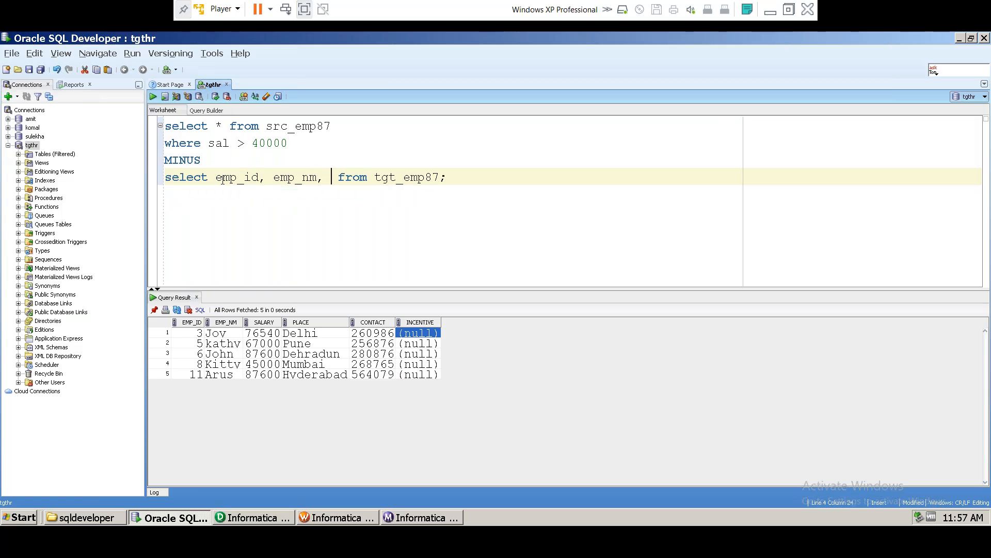
pyautogui.write('alary,')
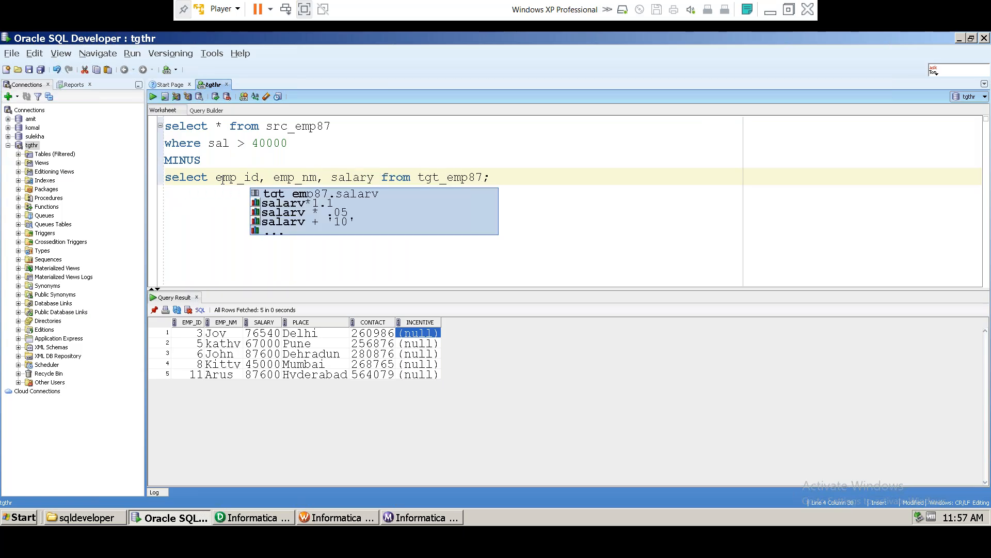
pyautogui.write(' place')
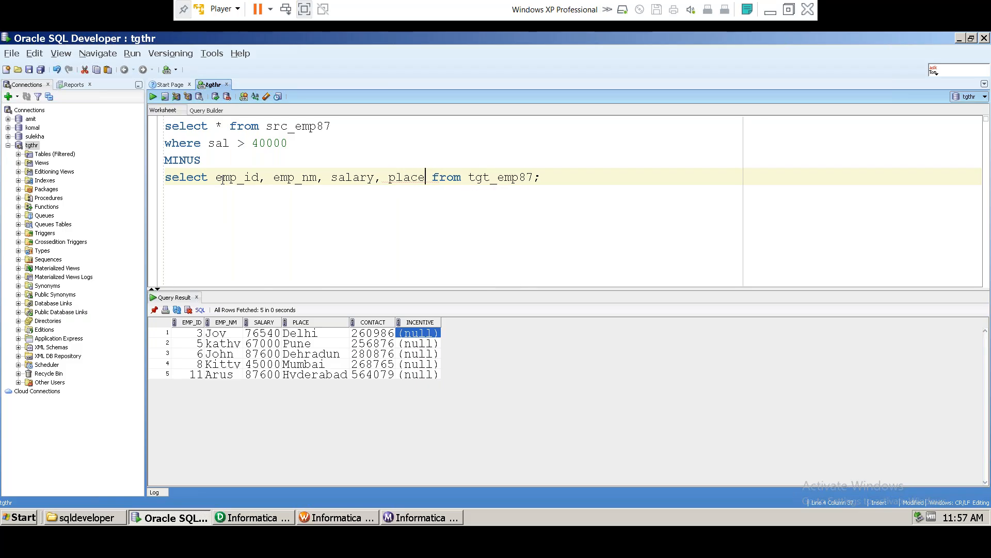
pyautogui.write(', conta')
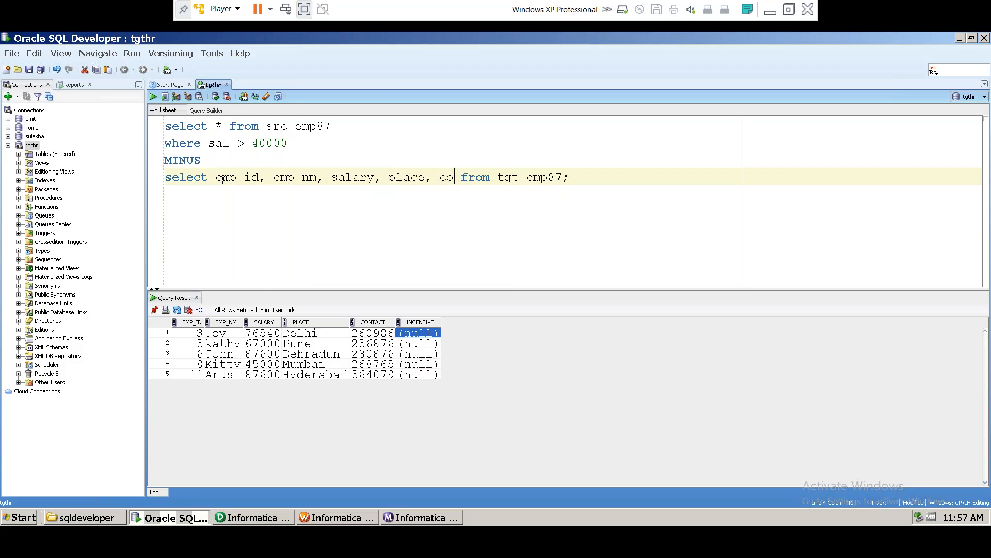
pyautogui.write('ct')
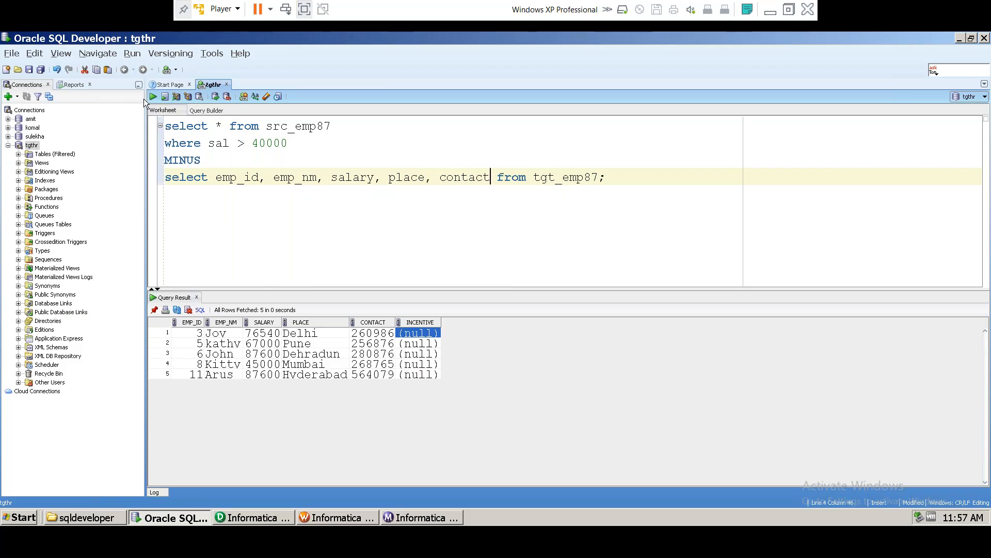
pyautogui.moveTo(216, 126); pyautogui.dragTo(224, 126)
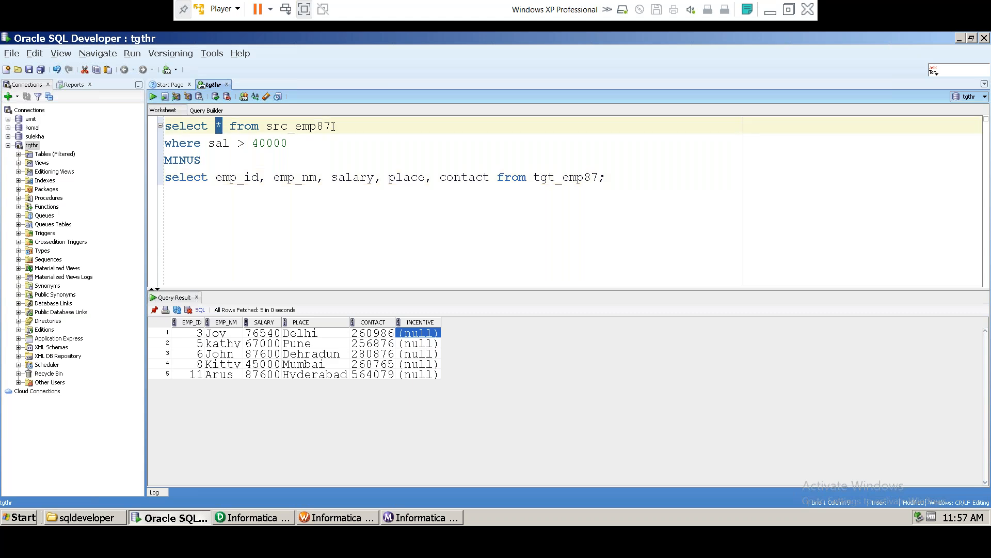
pyautogui.moveTo(333, 126); pyautogui.dragTo(165, 126)
# Step: Run the src_emp87 query to list its 12 rows, then replace * with eid, ename, sal, city, pho_no
pyautogui.click(153, 96)
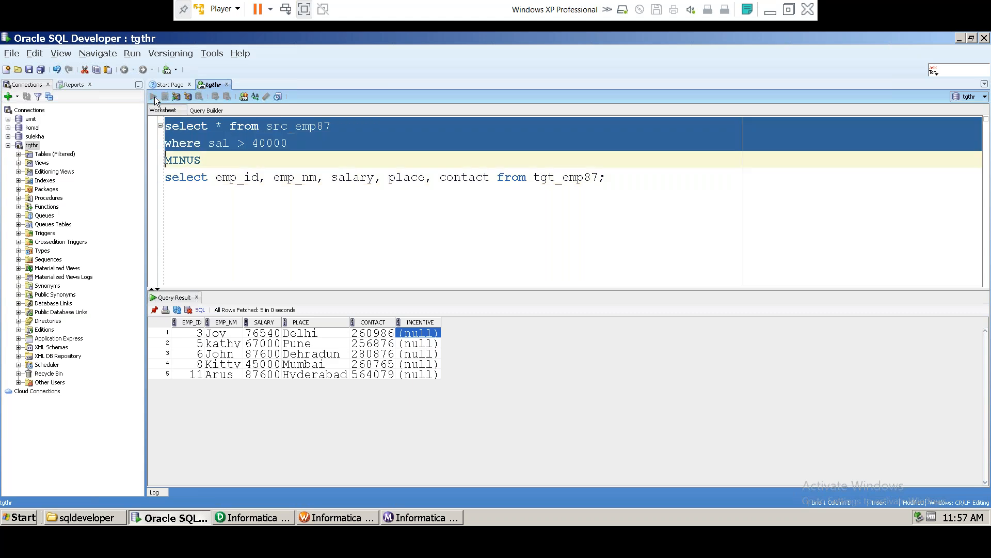
pyautogui.click(223, 126)
pyautogui.press('BackSpace')
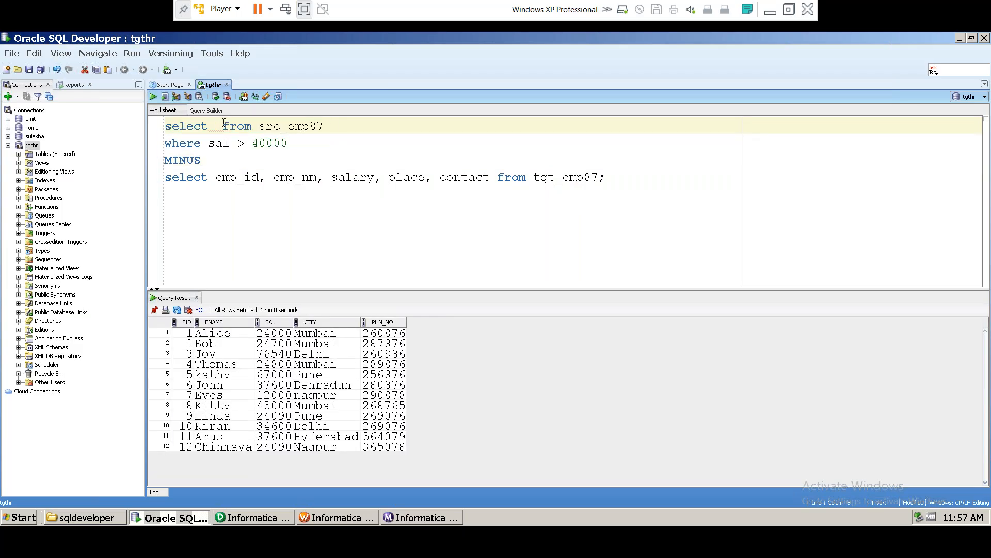
pyautogui.write('eid, ')
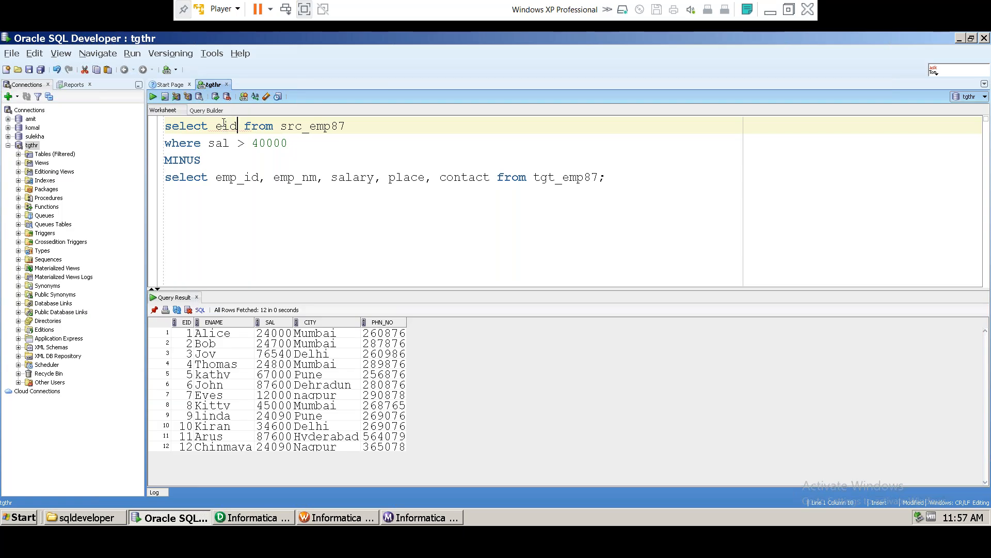
pyautogui.write('ename')
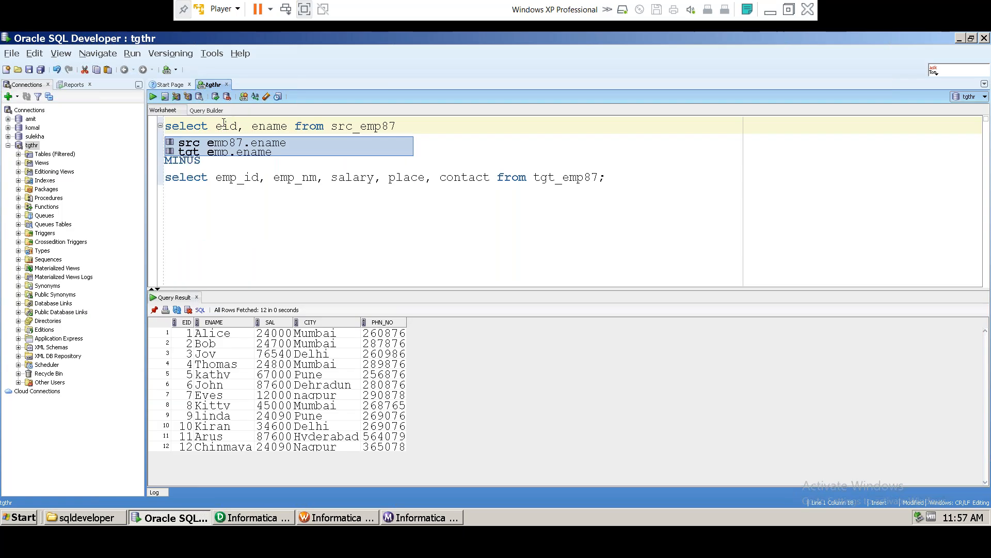
pyautogui.write(', sa')
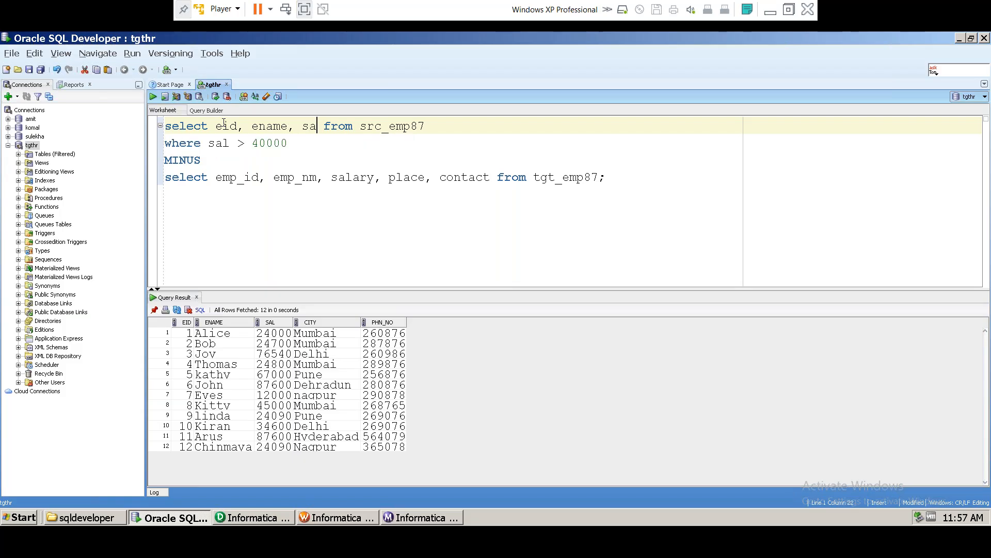
pyautogui.write('l, city')
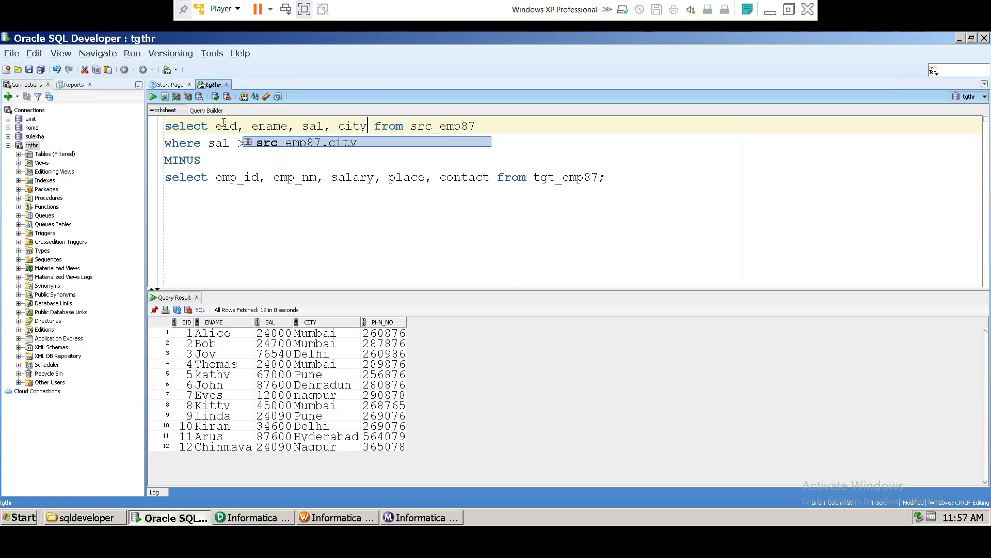
pyautogui.write(', ')
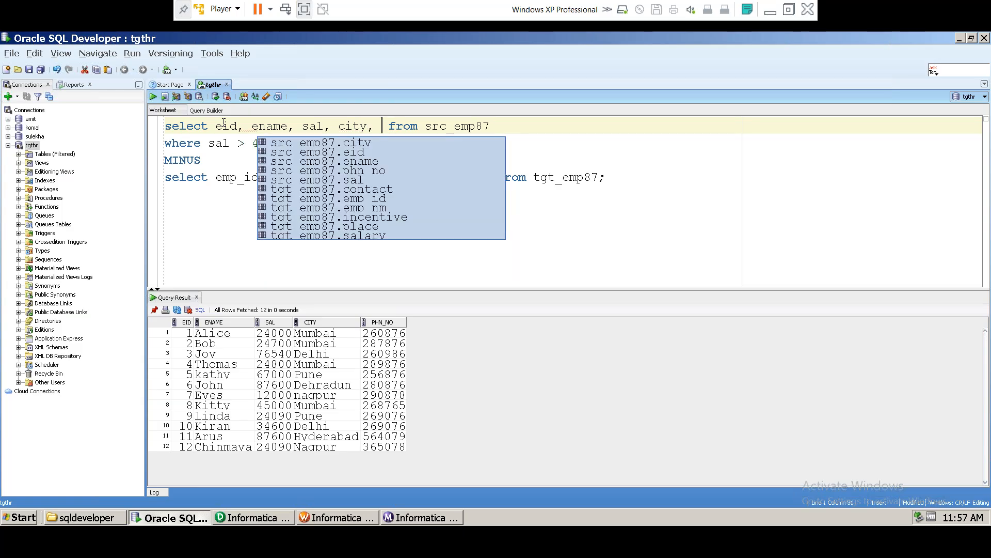
pyautogui.write('pho_no')
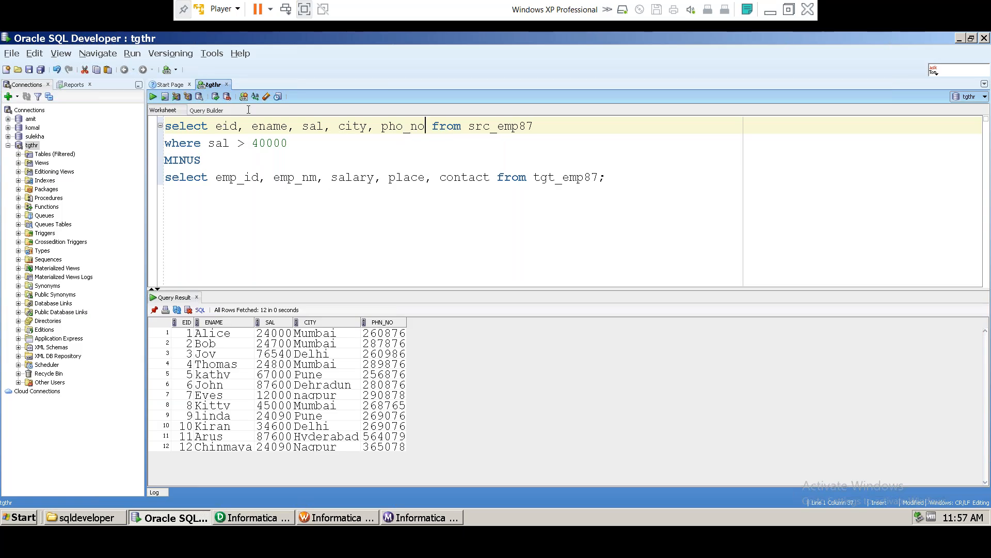
# Step: Highlight the source and target halves of the MINUS query to review them
pyautogui.click(295, 147)
pyautogui.moveTo(619, 178); pyautogui.dragTo(165, 119)
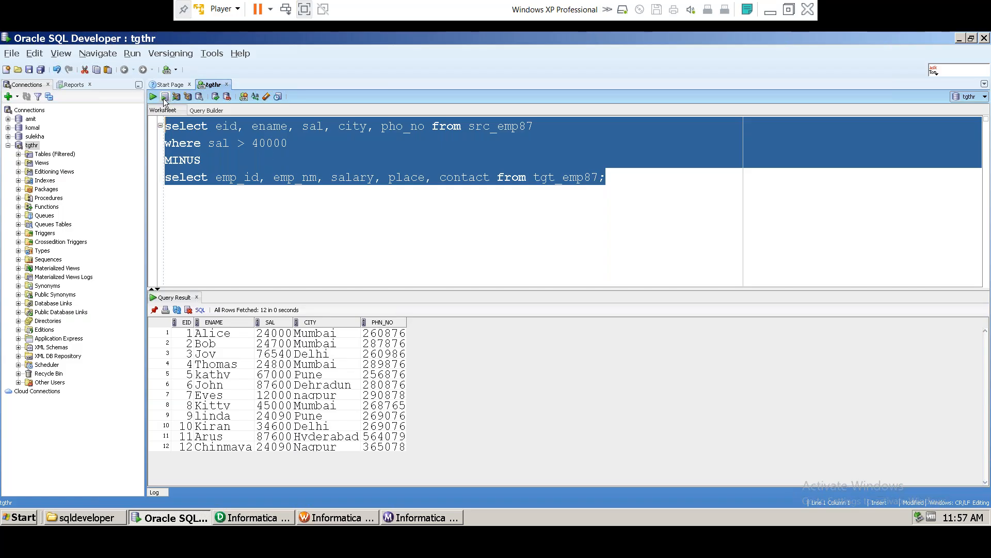
pyautogui.click(300, 144)
pyautogui.moveTo(299, 144); pyautogui.dragTo(137, 122)
pyautogui.moveTo(614, 177); pyautogui.dragTo(164, 177)
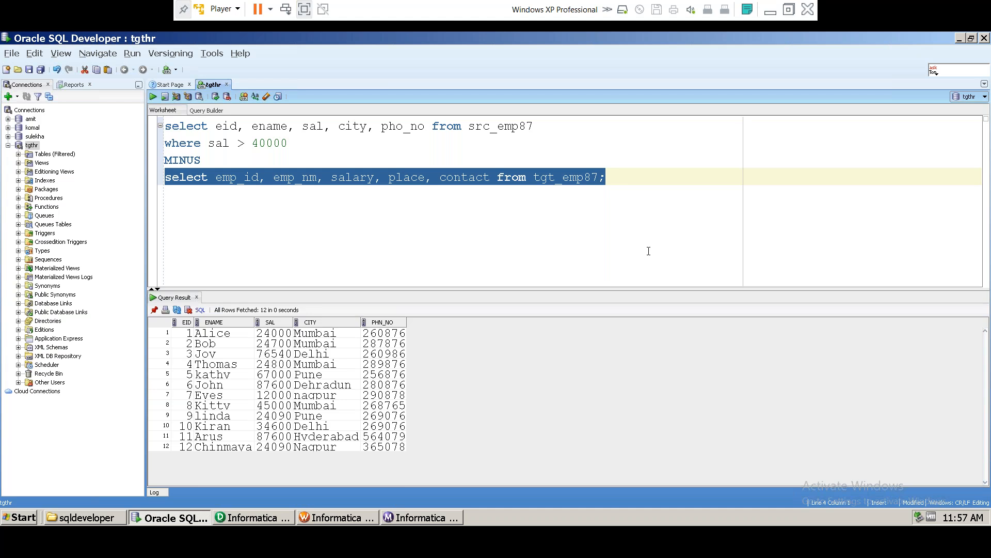
# Step: Run the full four-line MINUS query, which fails with ORA-00904 on pho_no
pyautogui.click(296, 144)
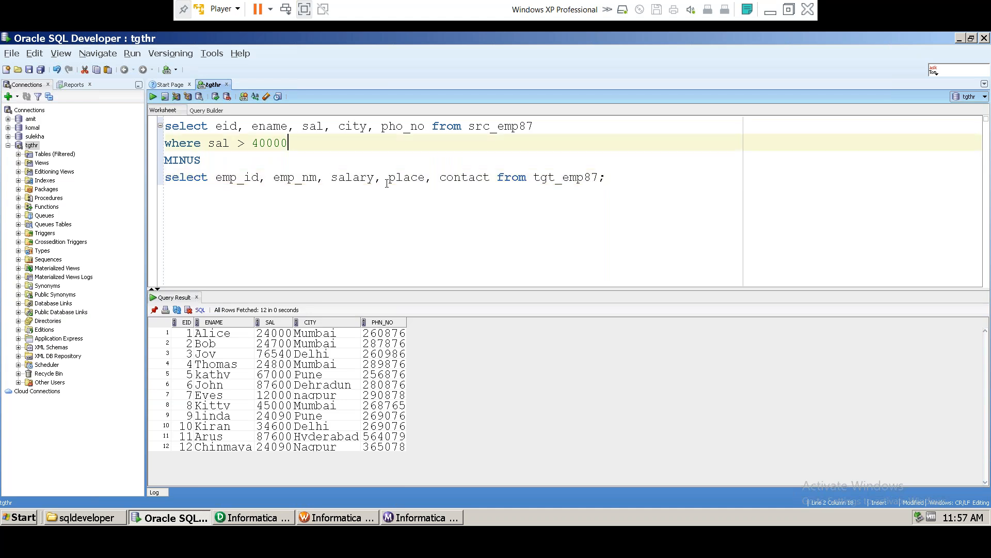
pyautogui.moveTo(607, 177); pyautogui.dragTo(147, 125)
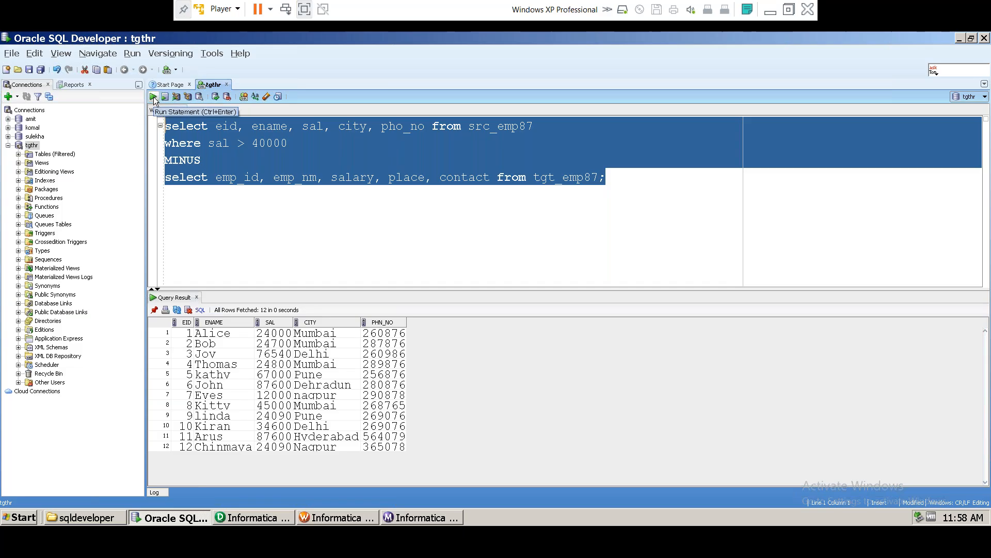
pyautogui.click(154, 97)
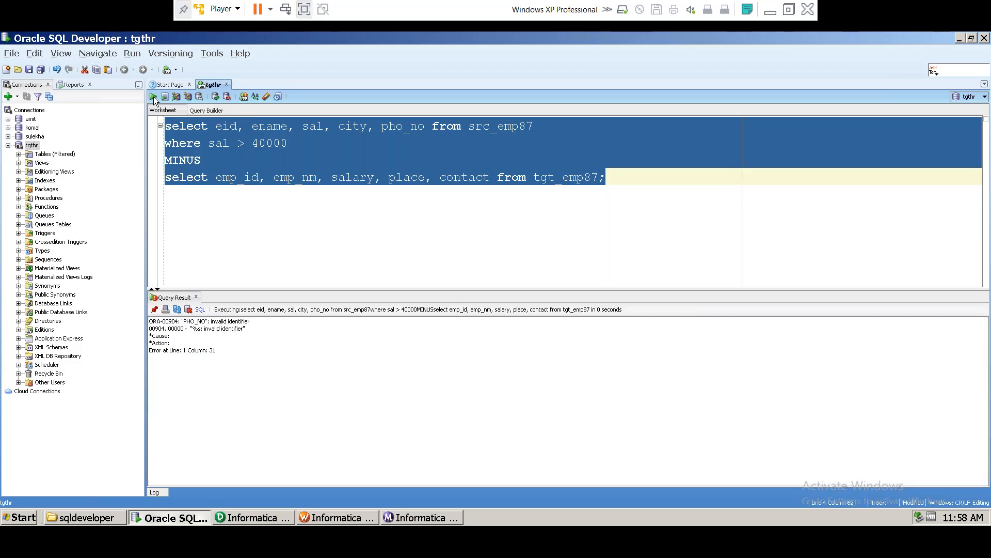
# Step: Correct pho_no to phn_no and rerun the MINUS query, fetching 0 rows
pyautogui.click(404, 128)
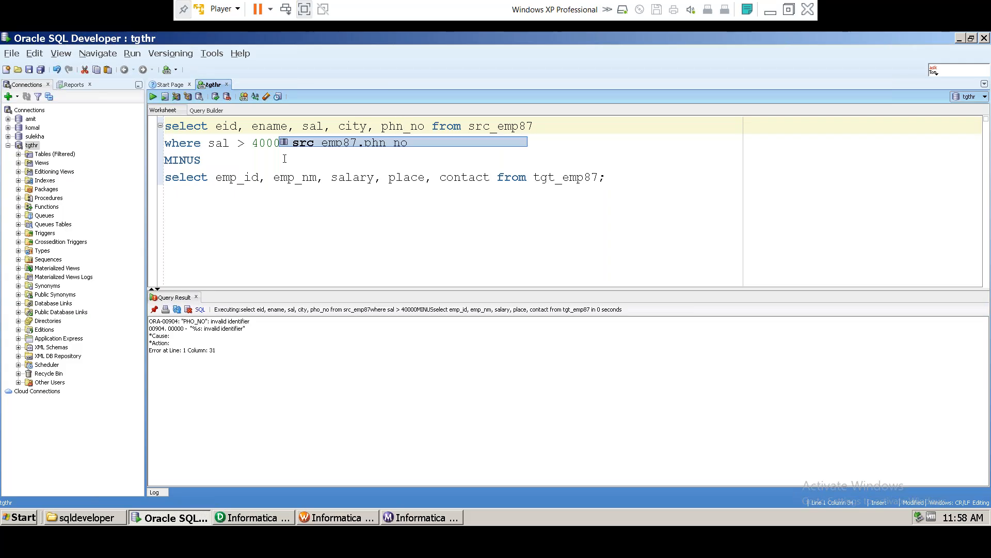
pyautogui.click(285, 158)
pyautogui.click(671, 177)
pyautogui.moveTo(605, 177); pyautogui.dragTo(153, 97)
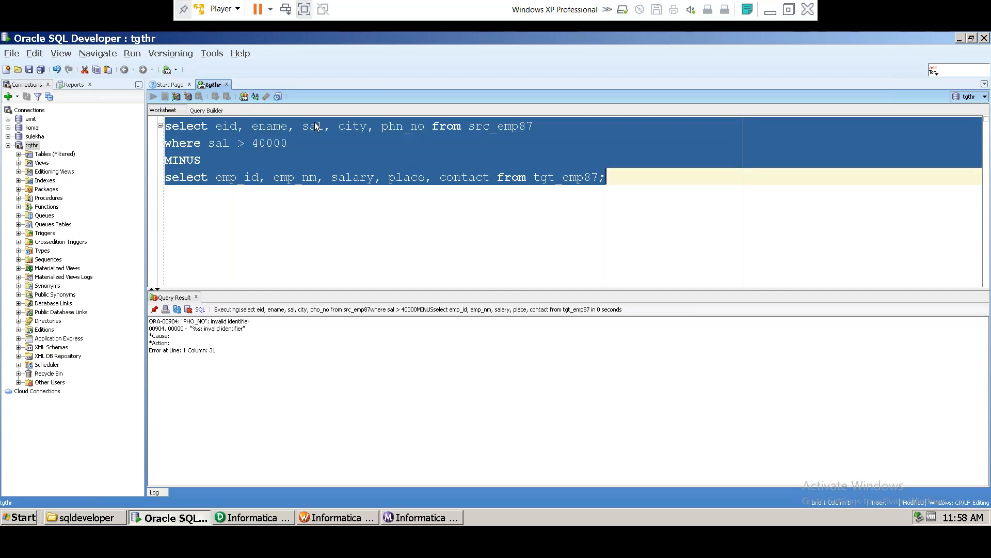
pyautogui.hotkey('ctrl', 'Return')
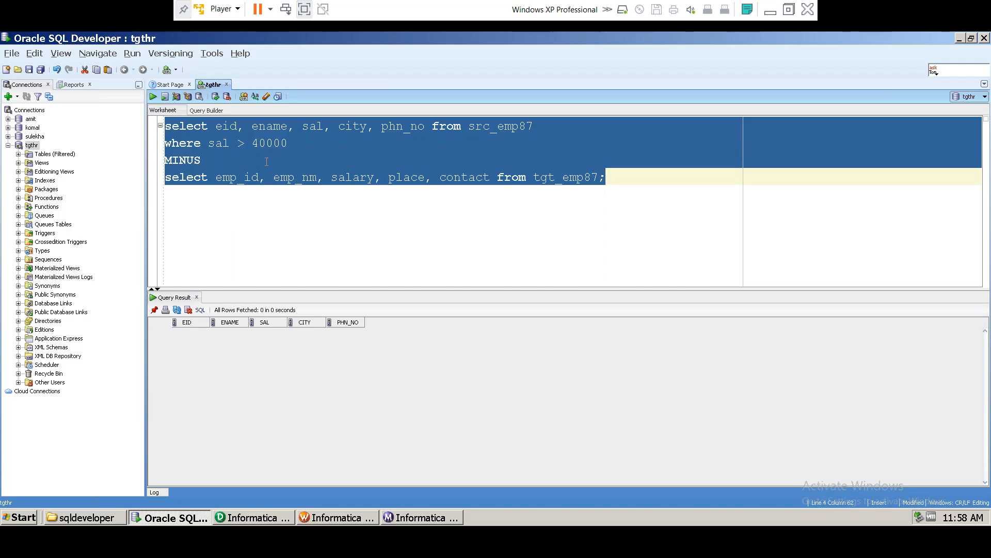
# Step: Highlight the source lines, target line, and whole MINUS query to review them
pyautogui.click(253, 126)
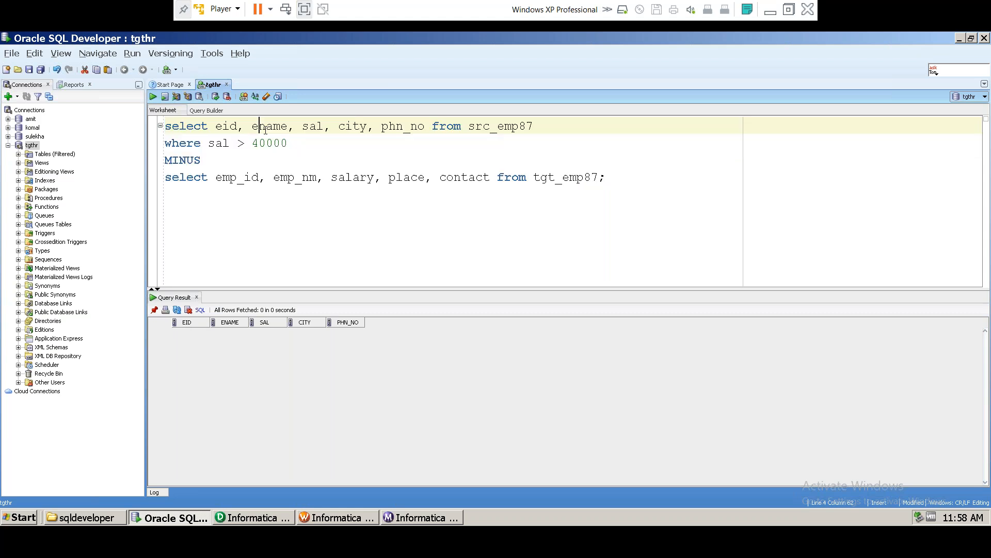
pyautogui.moveTo(292, 143); pyautogui.dragTo(149, 126)
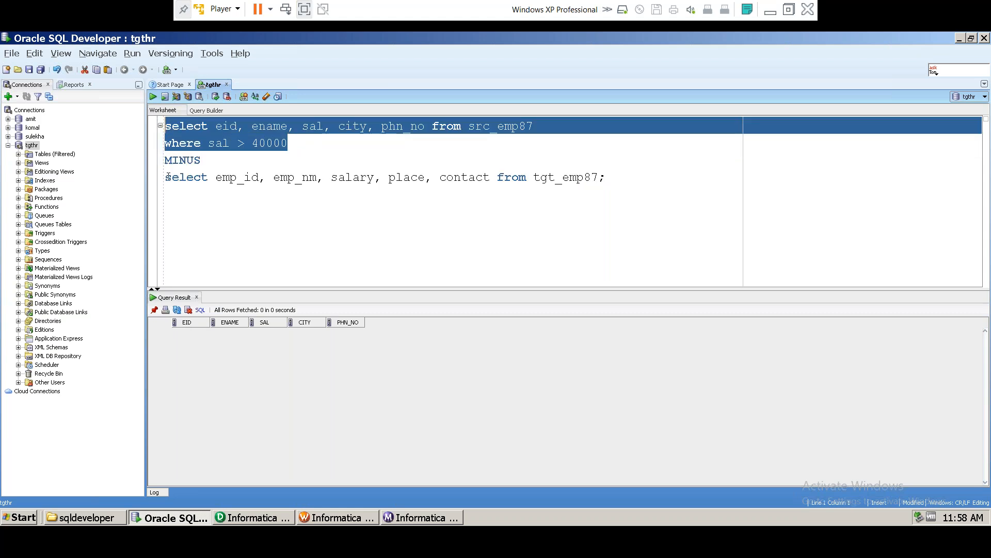
pyautogui.moveTo(165, 177); pyautogui.dragTo(416, 192)
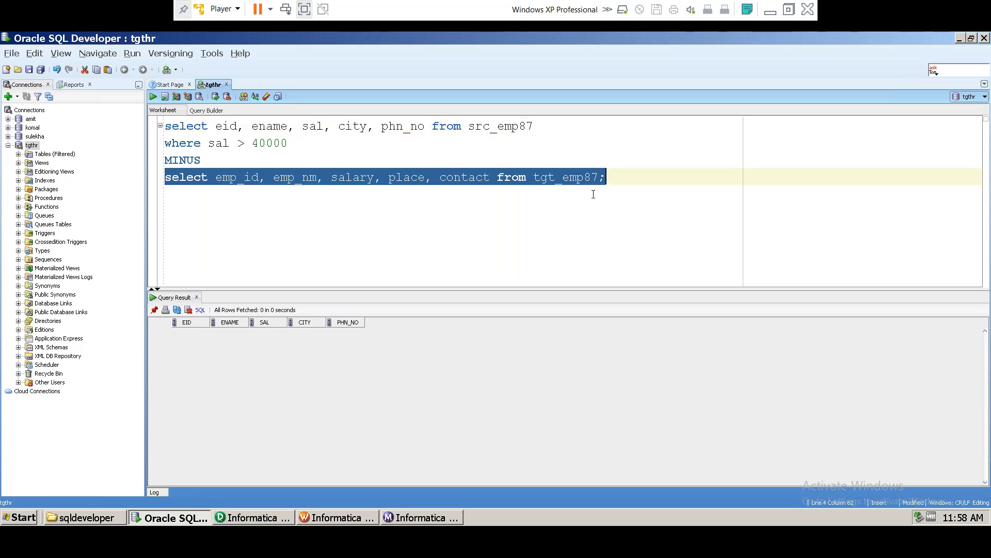
pyautogui.moveTo(624, 184); pyautogui.dragTo(135, 125)
pyautogui.hotkey('ctrl', 'c')
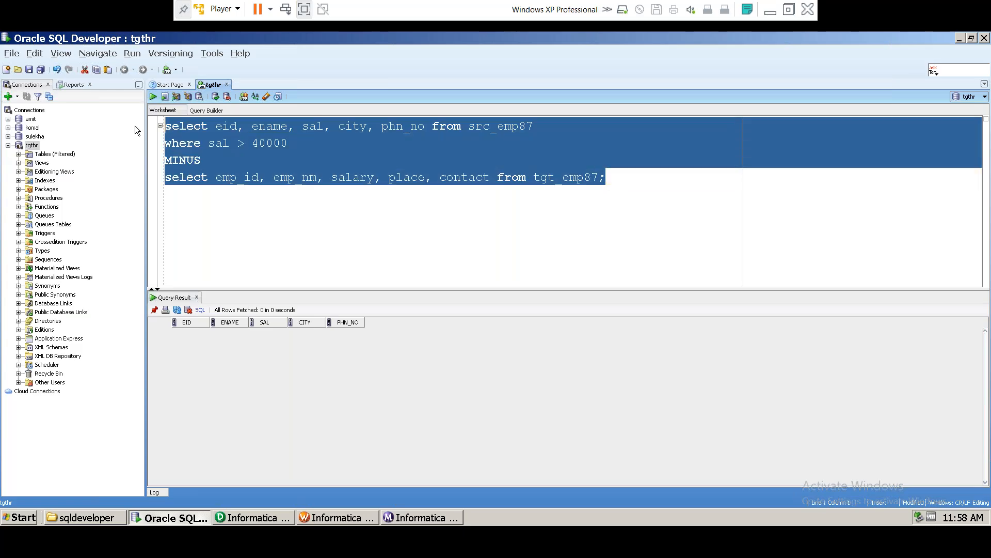
# Step: Paste a copy of the MINUS query below and delete its source lines, keeping the tgt_emp87 select
pyautogui.click(614, 185)
pyautogui.press('Return')
pyautogui.press('Return')
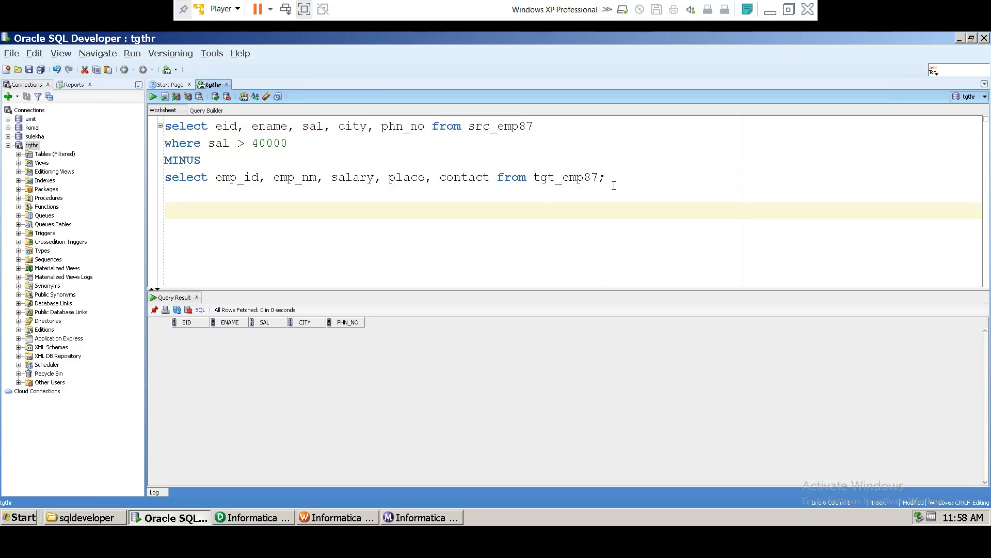
pyautogui.hotkey('ctrl', 'v')
pyautogui.moveTo(216, 262); pyautogui.dragTo(592, 265)
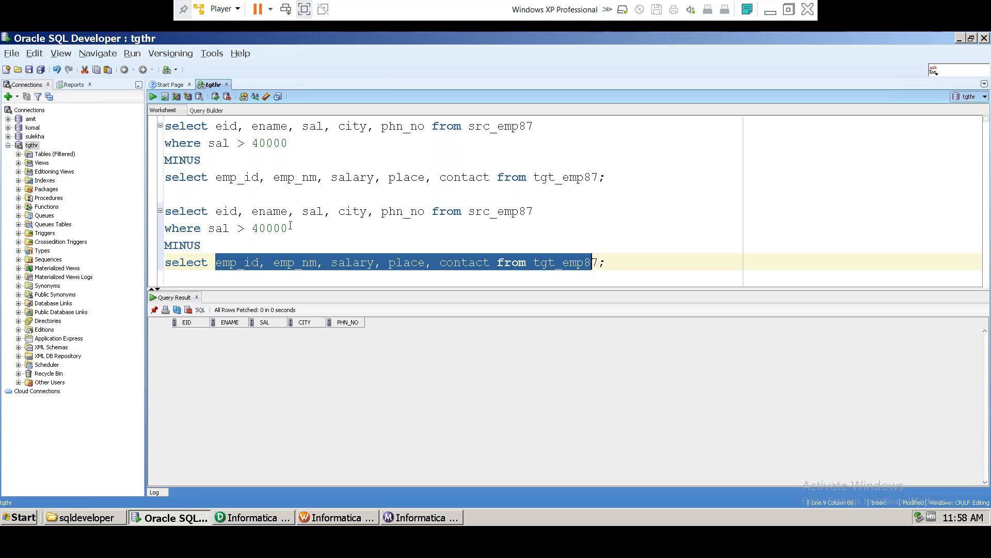
pyautogui.moveTo(289, 228); pyautogui.dragTo(140, 212)
pyautogui.hotkey('ctrl', 'c')
pyautogui.press('Delete')
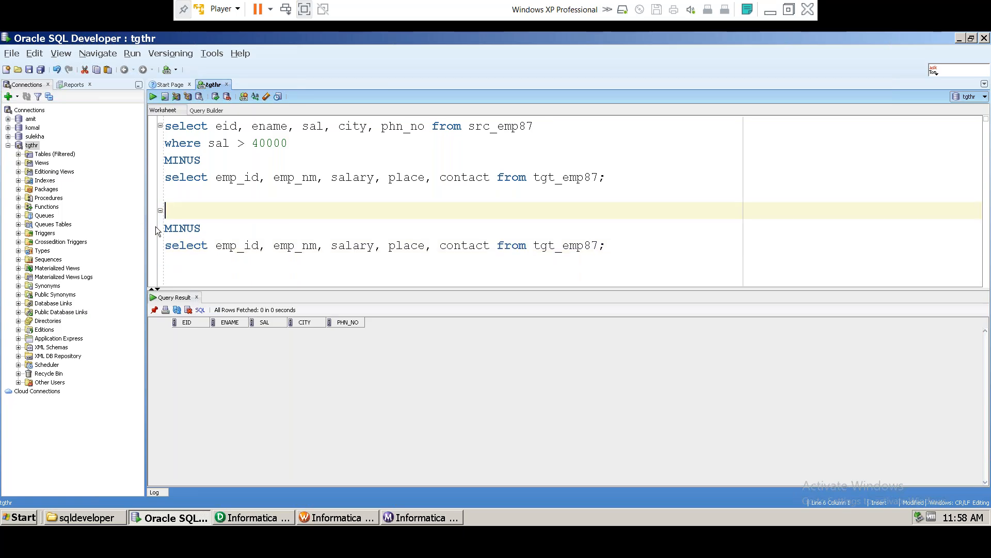
# Step: Follow the tgt_emp87 select with MINUS and the src_emp87 query filtered on sal > 40000
pyautogui.click(181, 261)
pyautogui.press('BackSpace')
pyautogui.press('Return')
pyautogui.write('MINUS')
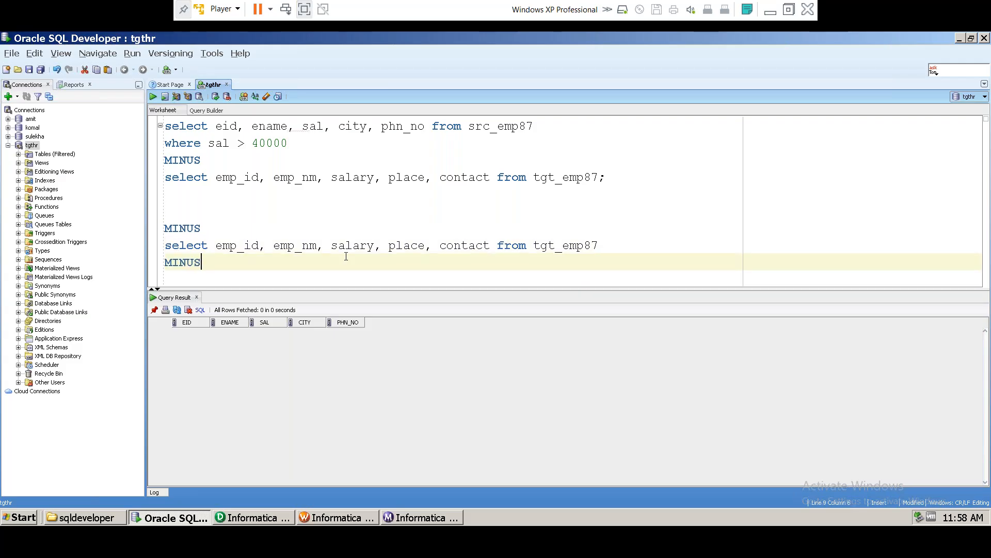
pyautogui.press('Return')
pyautogui.hotkey('ctrl', 'v')
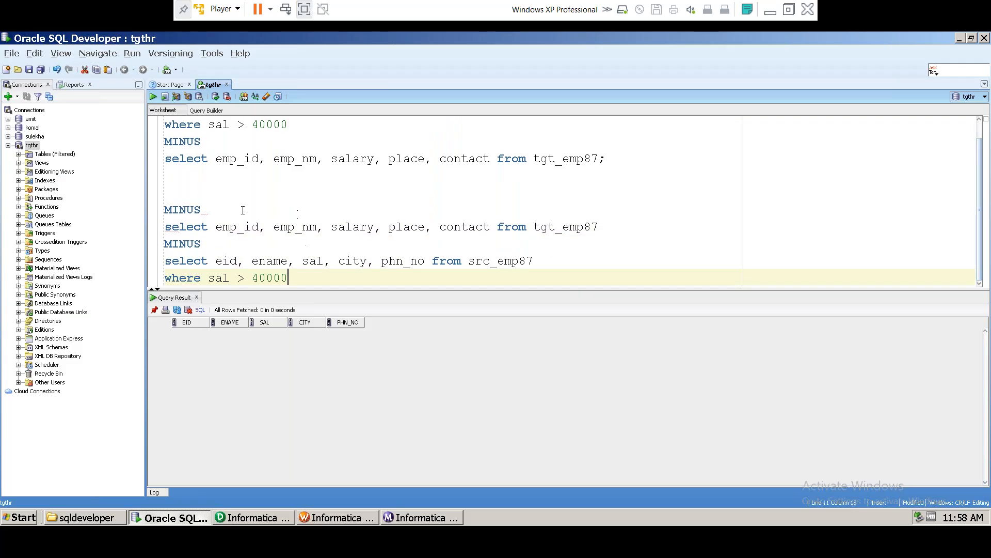
pyautogui.press('Up')
pyautogui.press('Up')
pyautogui.press('Up')
pyautogui.press('Up')
pyautogui.hotkey('shift', 'Home')
pyautogui.press('BackSpace')
pyautogui.press('BackSpace')
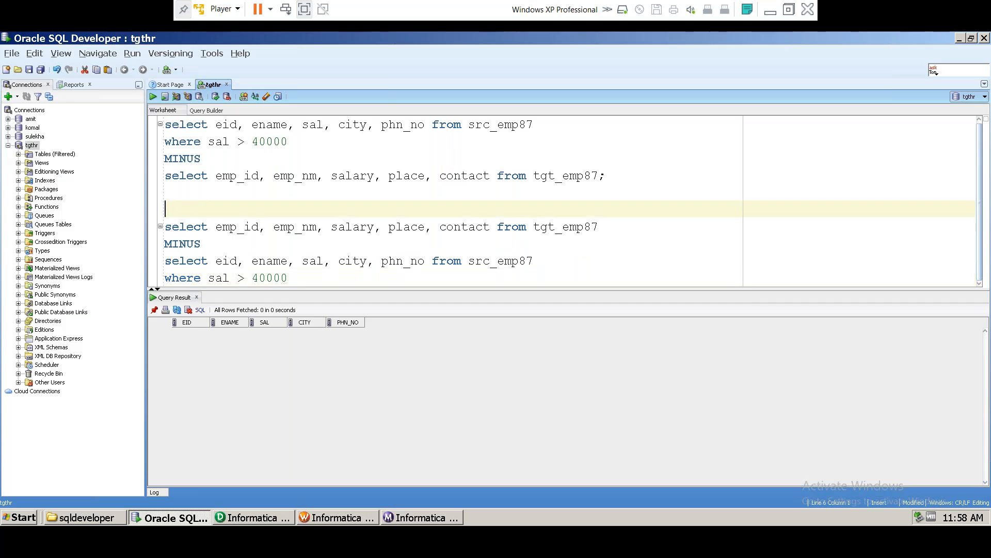
# Step: End the reverse query with ';' and run it, returning 0 rows
pyautogui.click(320, 282)
pyautogui.write(';')
pyautogui.moveTo(319, 282); pyautogui.dragTo(154, 207)
pyautogui.click(153, 97)
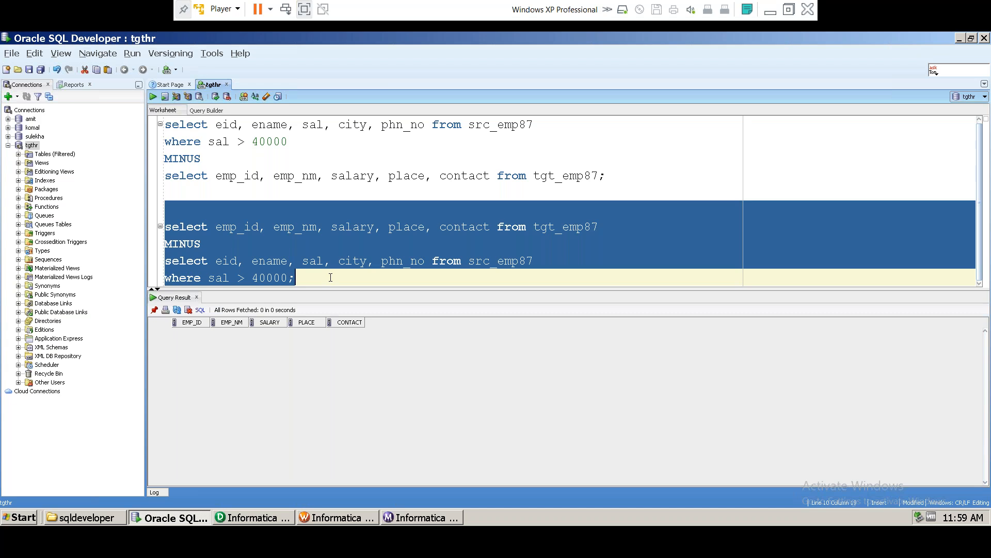
# Step: Highlight the source and target parts of both MINUS validation queries while explaining them
pyautogui.click(308, 277)
pyautogui.moveTo(302, 276); pyautogui.dragTo(161, 227)
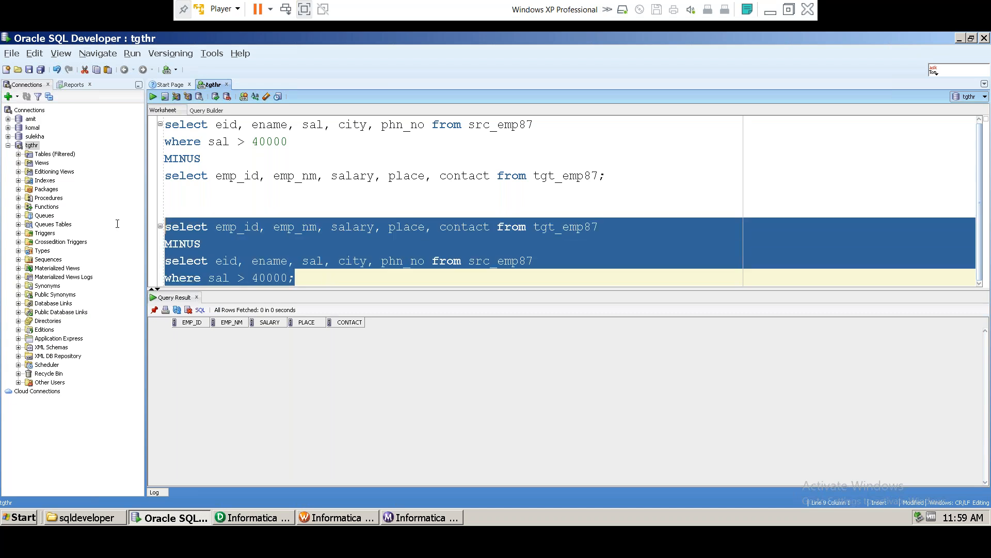
pyautogui.click(298, 278)
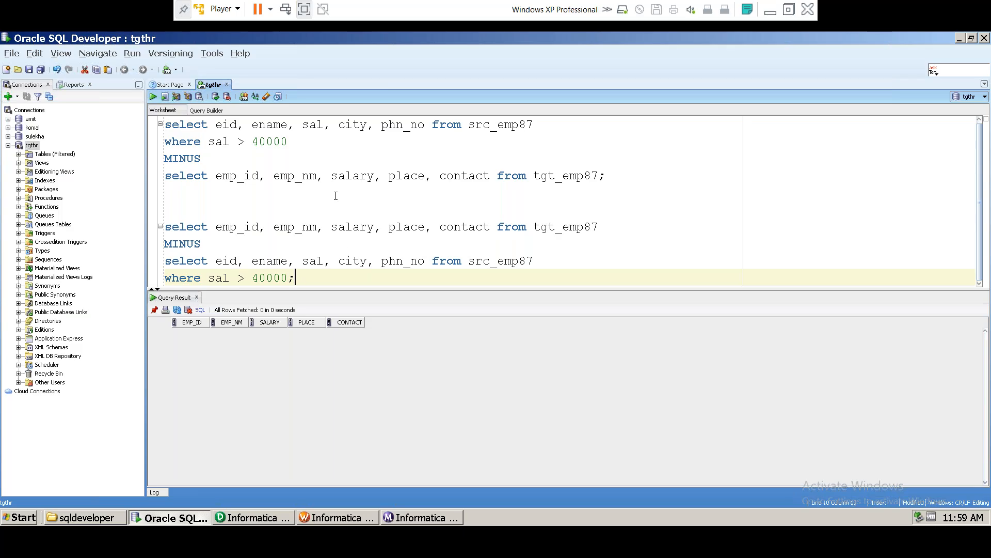
pyautogui.moveTo(299, 141); pyautogui.dragTo(134, 128)
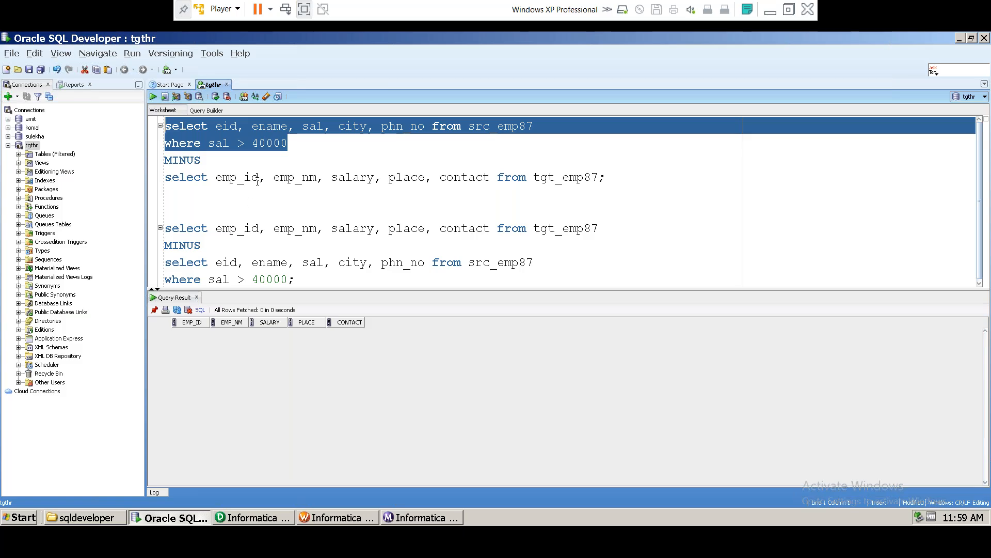
pyautogui.moveTo(605, 179); pyautogui.dragTo(164, 178)
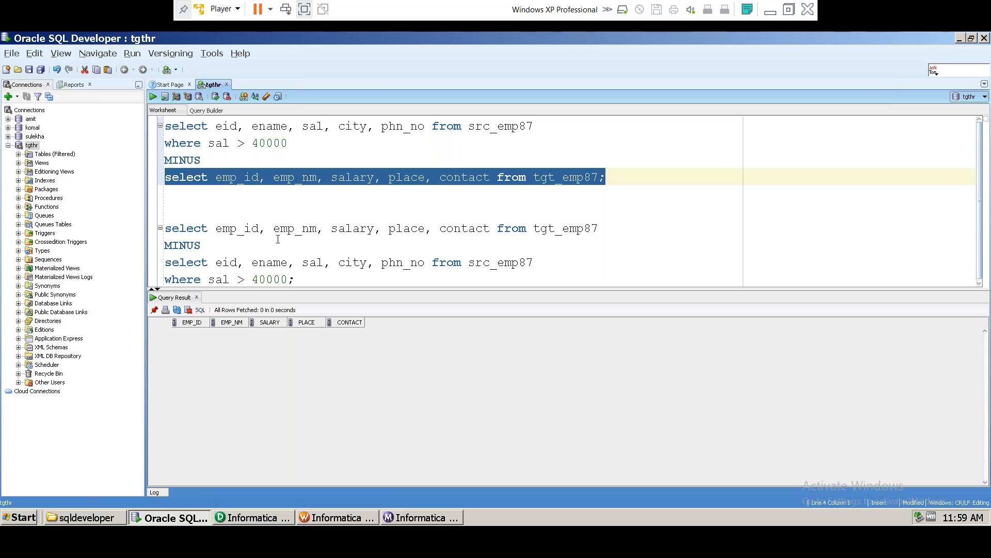
pyautogui.moveTo(273, 126); pyautogui.dragTo(317, 126)
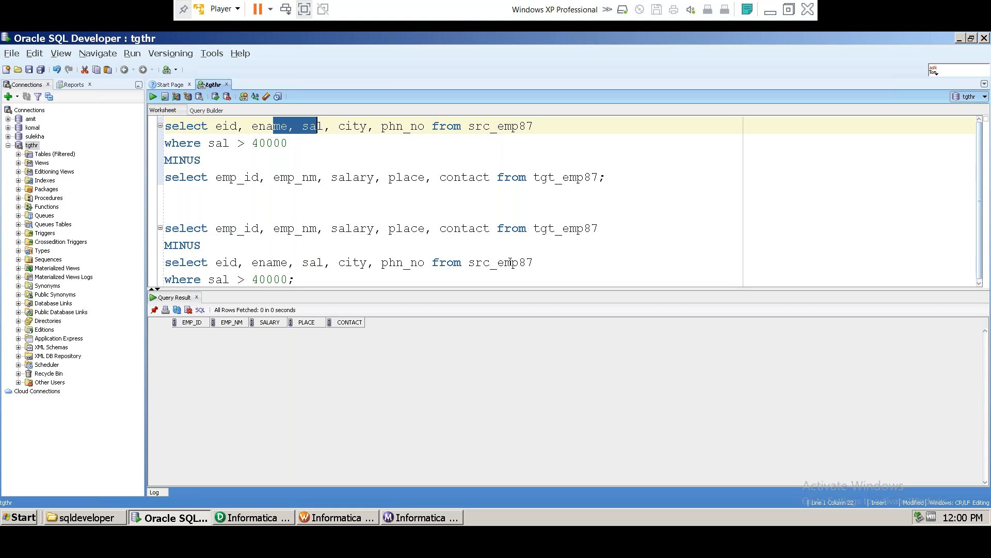
pyautogui.moveTo(618, 236); pyautogui.dragTo(67, 235)
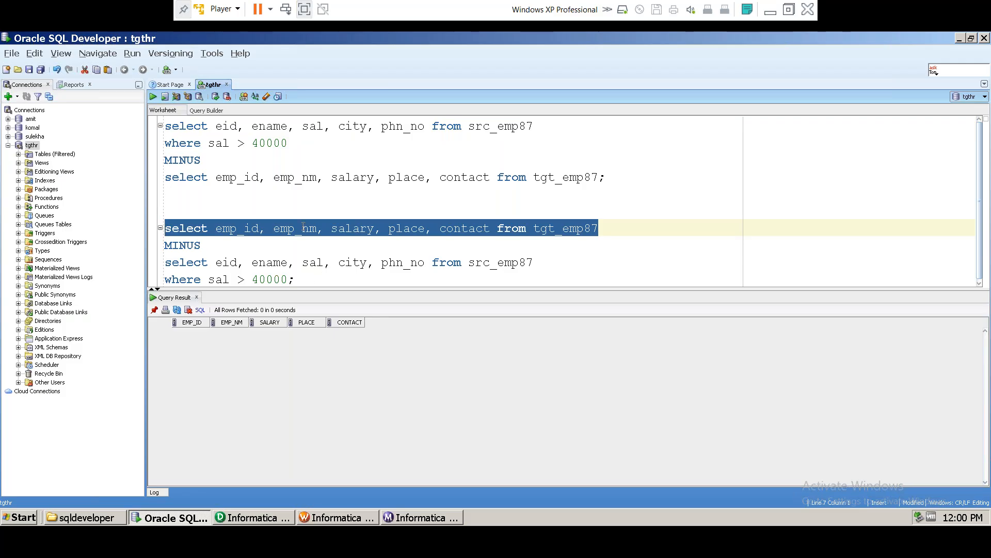
# Step: Add blank lines after '40000;' and begin a select count(*) from all_tab_columns line
pyautogui.click(309, 277)
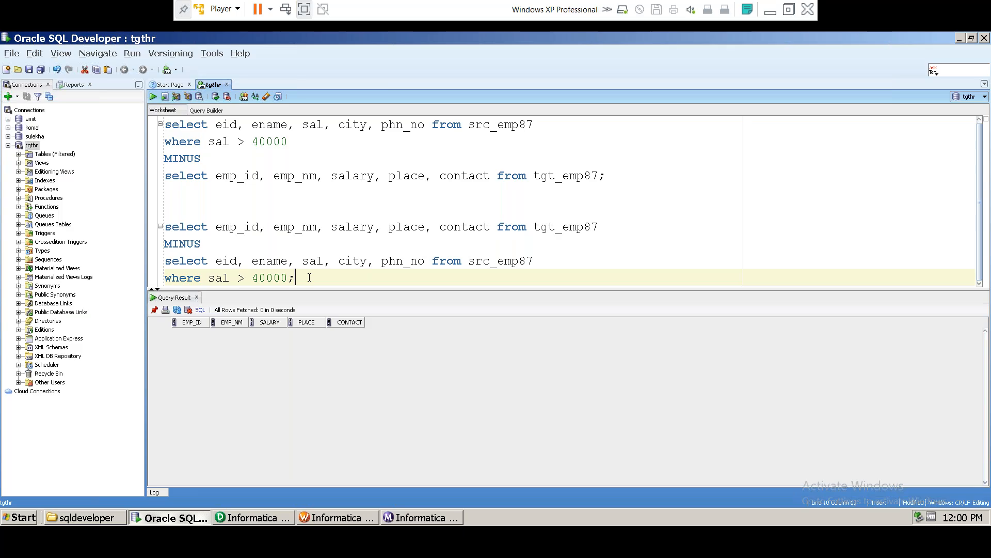
pyautogui.press('Return')
pyautogui.press('Return')
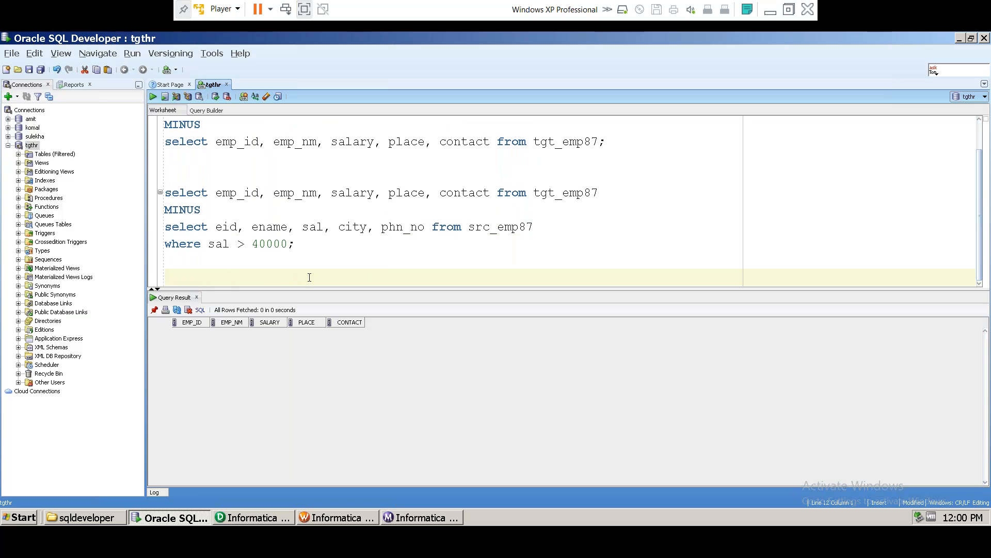
pyautogui.write('all')
pyautogui.write('_tab_col')
pyautogui.write('umns')
pyautogui.write('select ')
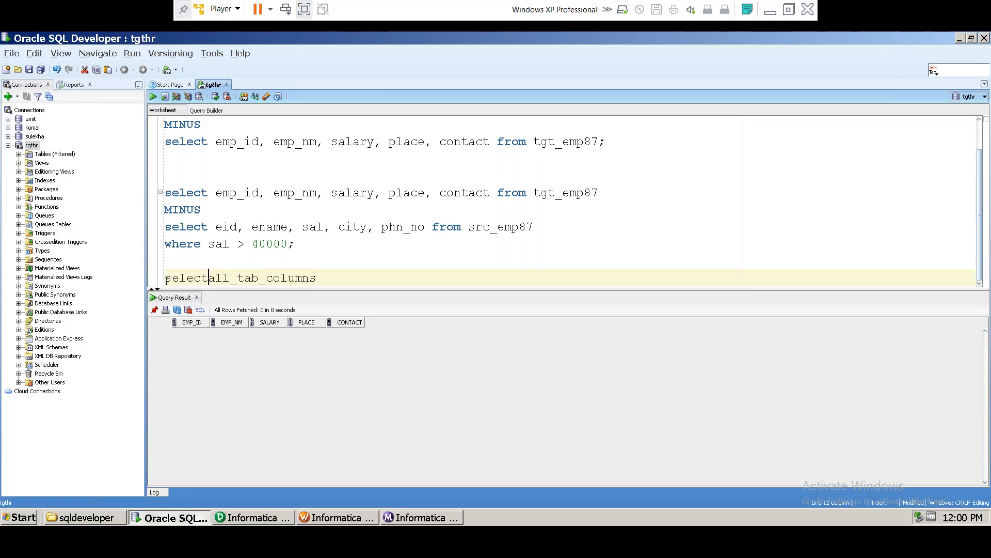
pyautogui.write('count')
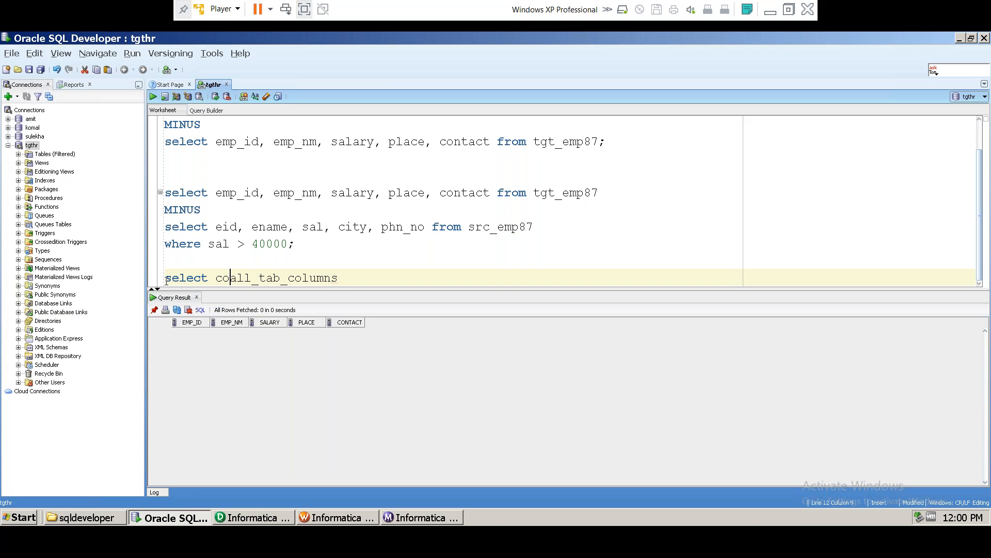
pyautogui.write('(*) ')
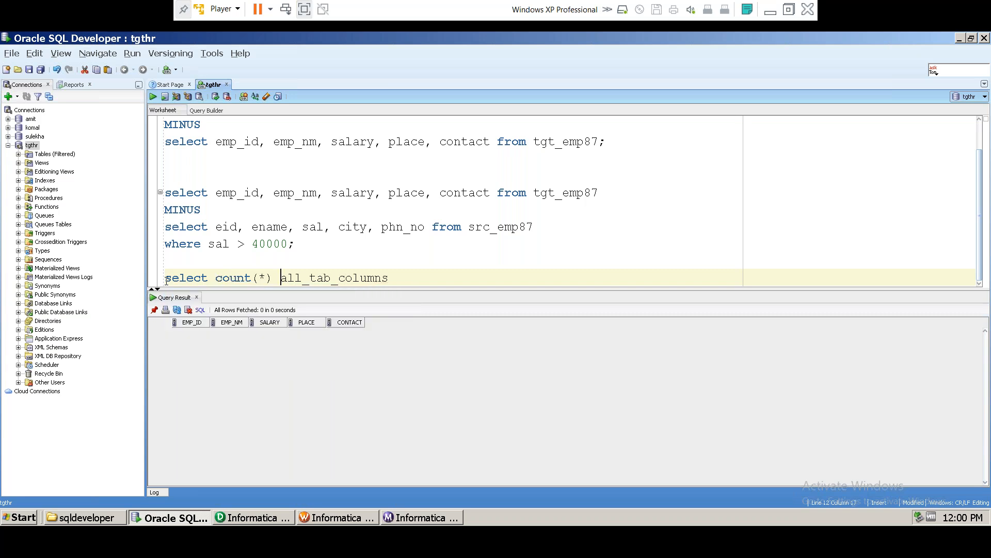
pyautogui.write('from')
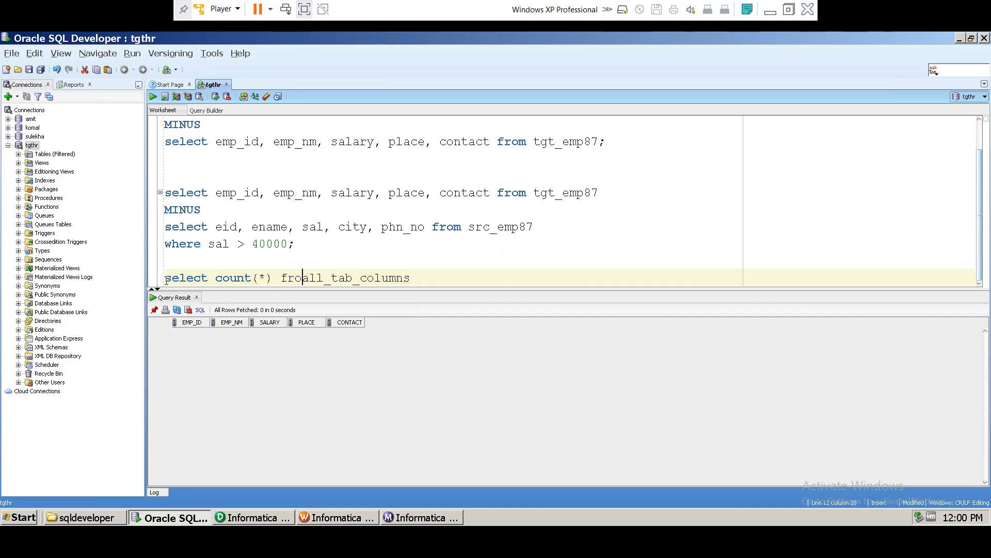
# Step: Add the filter where table_name = 'TGT_EMP87', pasting the name and converting it to upper case
pyautogui.click(458, 279)
pyautogui.press('Return')
pyautogui.write('where ta')
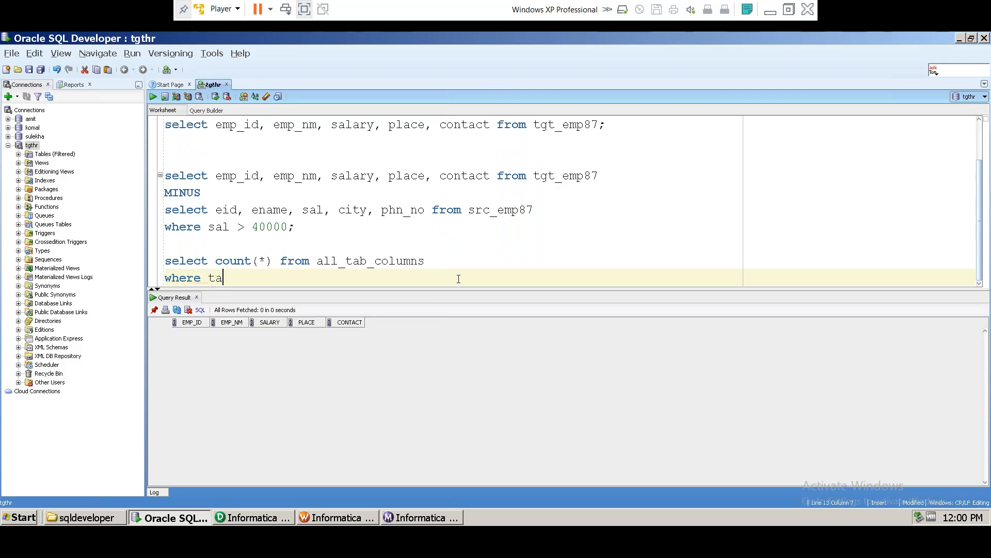
pyautogui.write('ble_name = ')
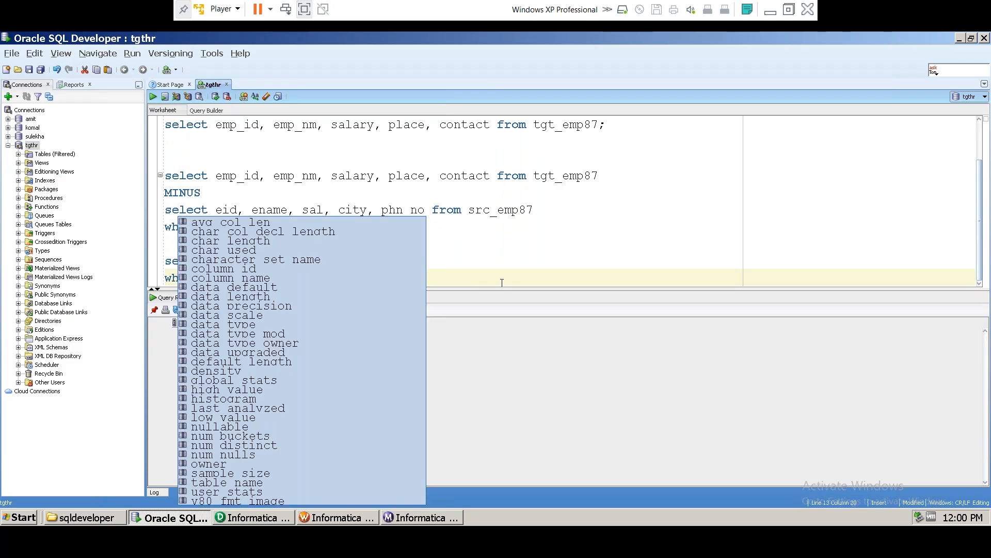
pyautogui.write("''")
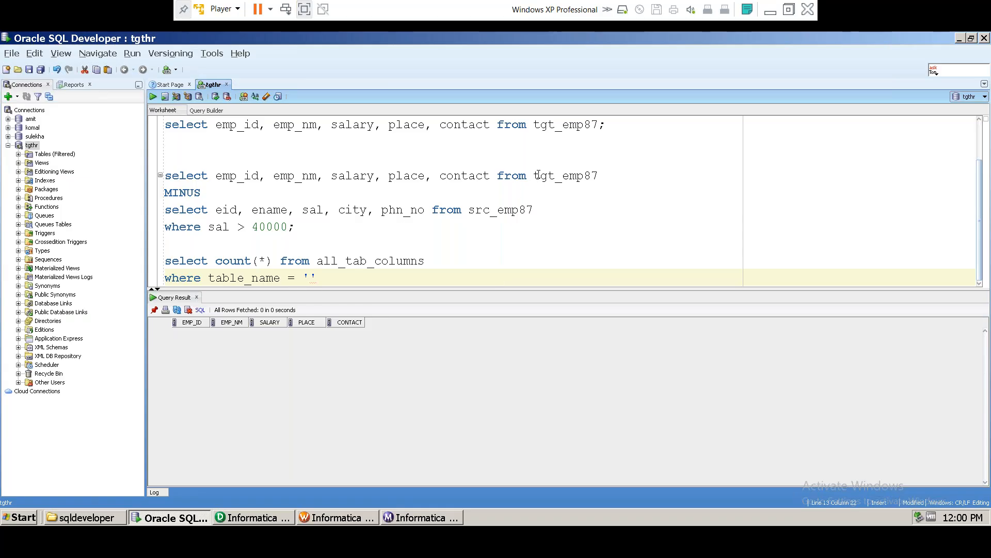
pyautogui.moveTo(535, 175); pyautogui.dragTo(600, 175)
pyautogui.hotkey('ctrl', 'c')
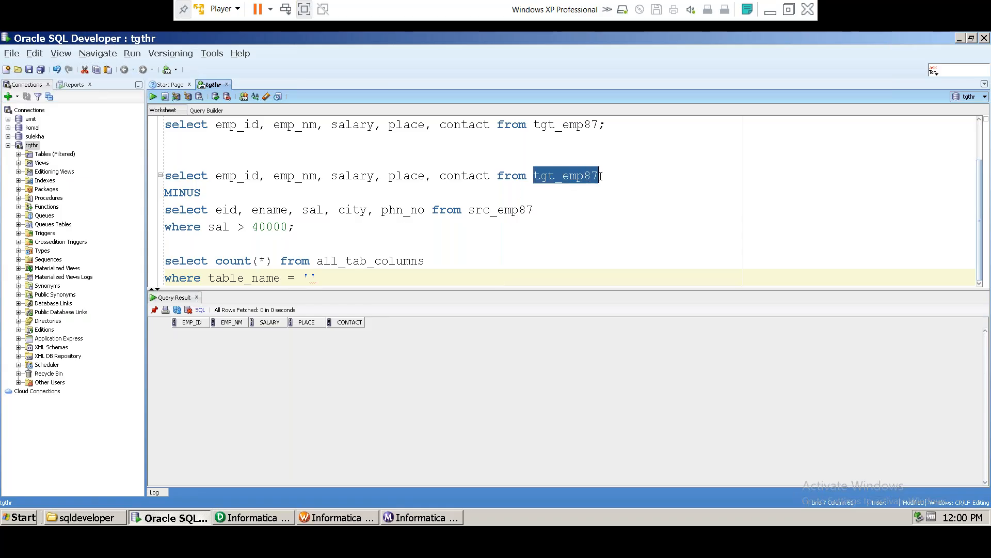
pyautogui.click(308, 277)
pyautogui.hotkey('ctrl', 'v')
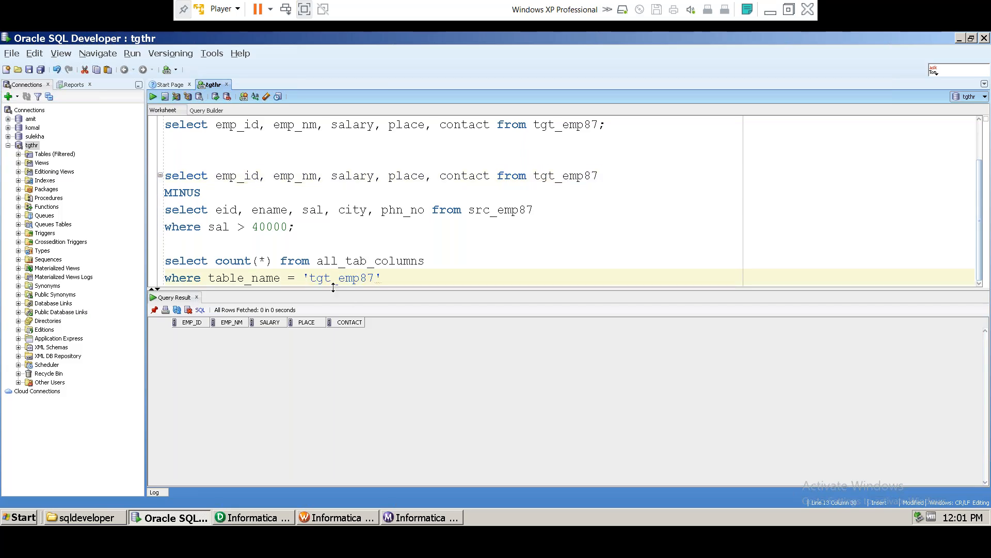
pyautogui.moveTo(309, 277); pyautogui.dragTo(375, 278)
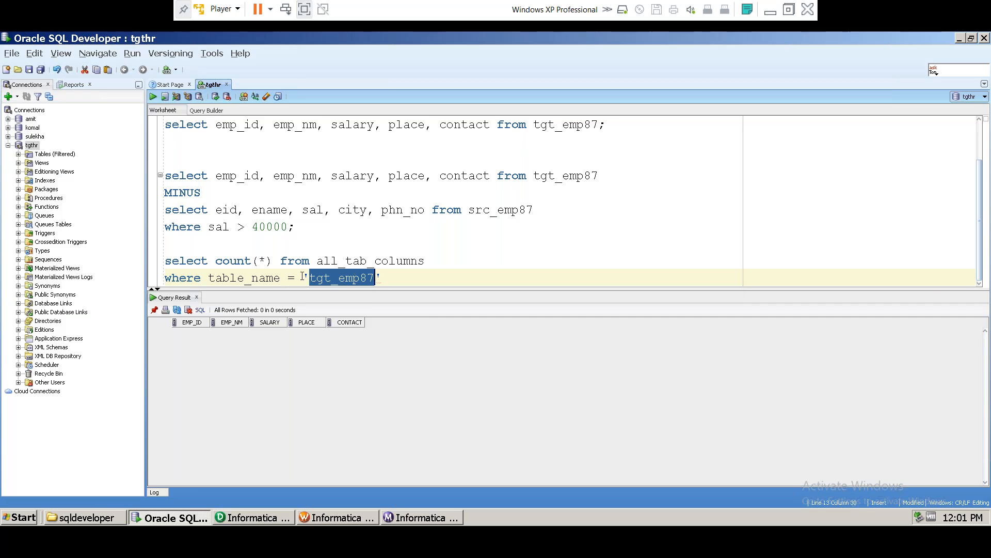
pyautogui.click(255, 97)
# Step: Run the all_tab_columns count query and point out the result 6 against the column list
pyautogui.click(393, 277)
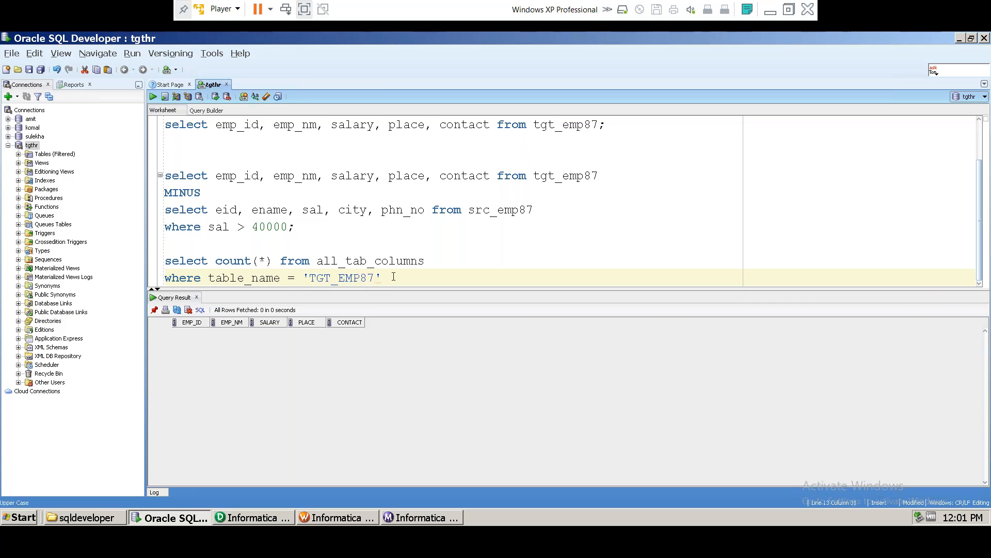
pyautogui.moveTo(407, 278); pyautogui.dragTo(120, 263)
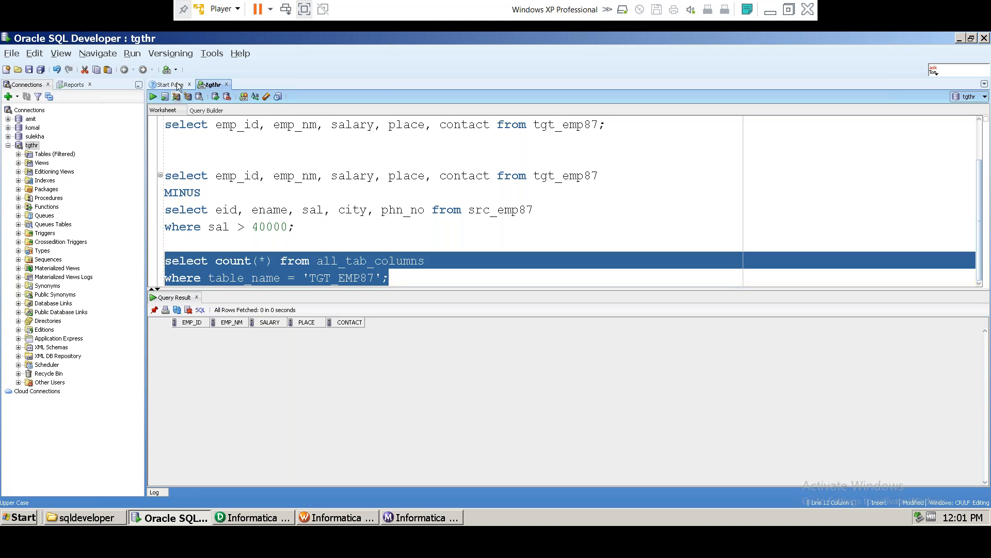
pyautogui.click(153, 97)
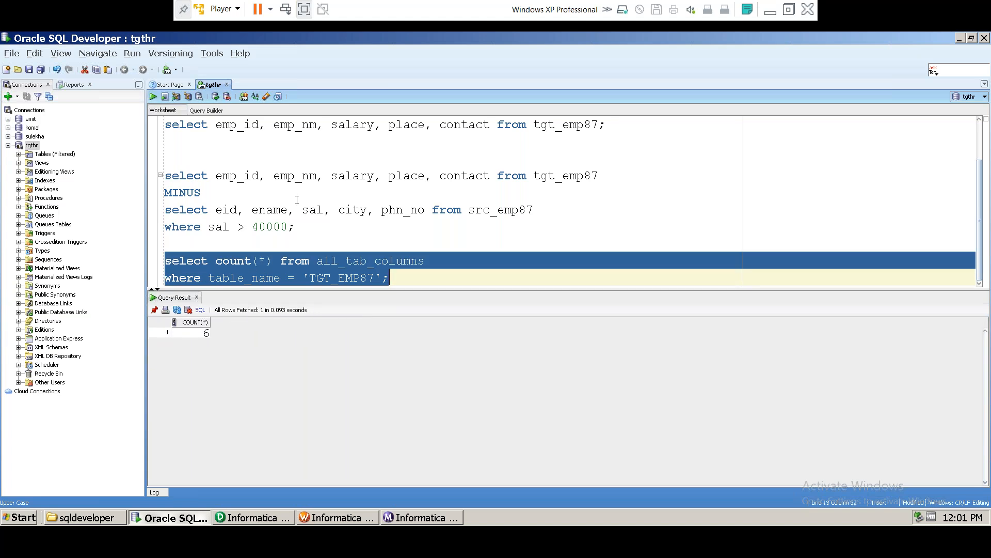
pyautogui.moveTo(223, 177); pyautogui.dragTo(461, 177)
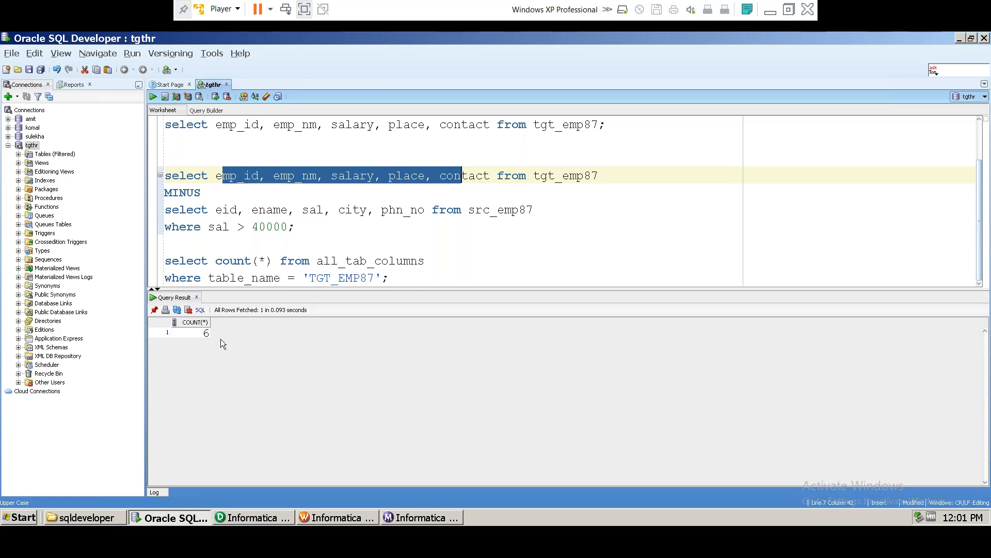
pyautogui.click(207, 335)
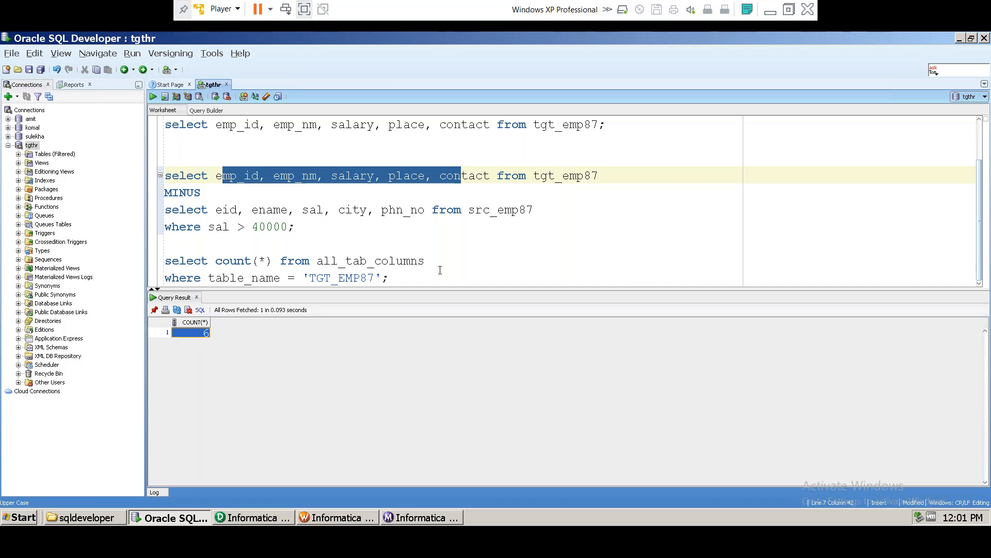
pyautogui.doubleClick(243, 178)
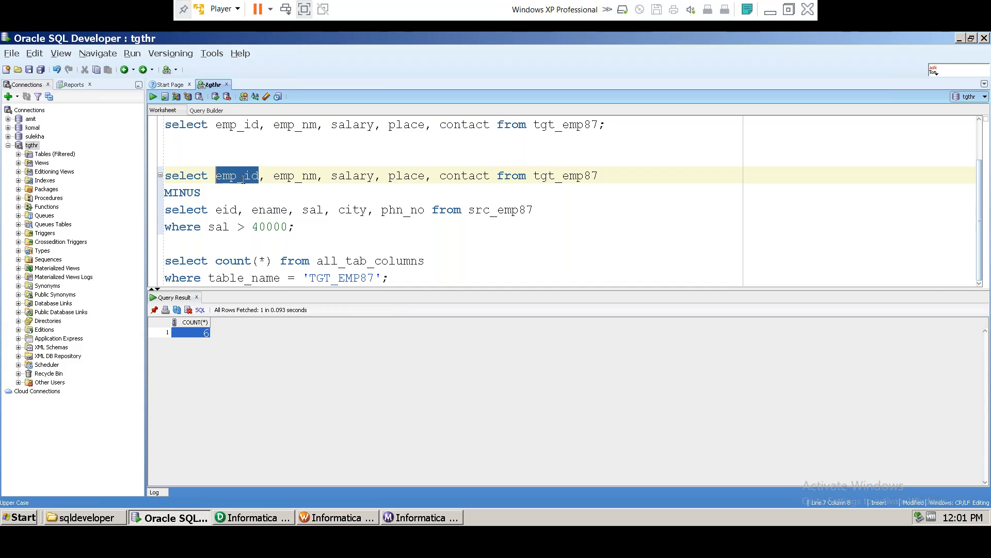
pyautogui.click(398, 274)
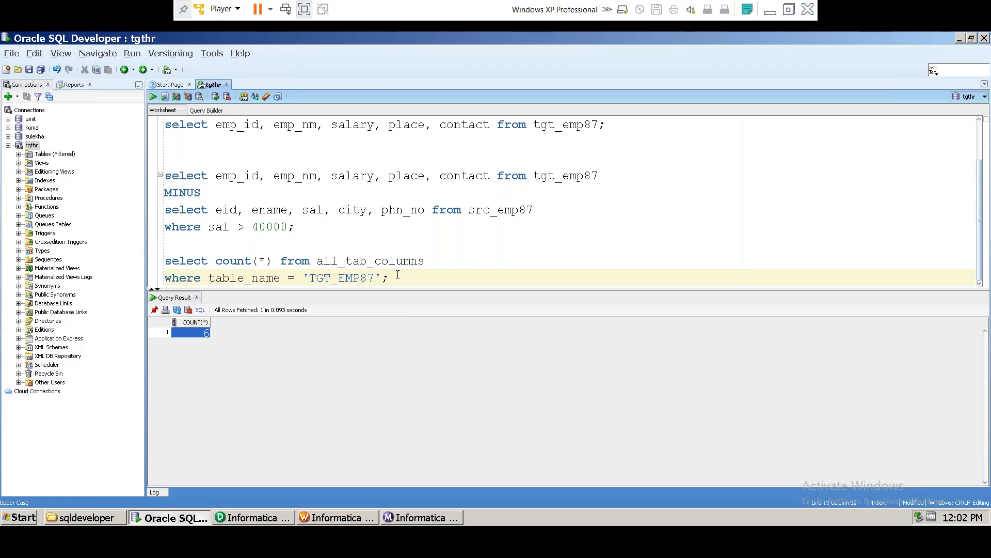
# Step: Restore the SQL Developer VM window and add blank lines below the TGT_EMP87 count query
pyautogui.click(769, 11)
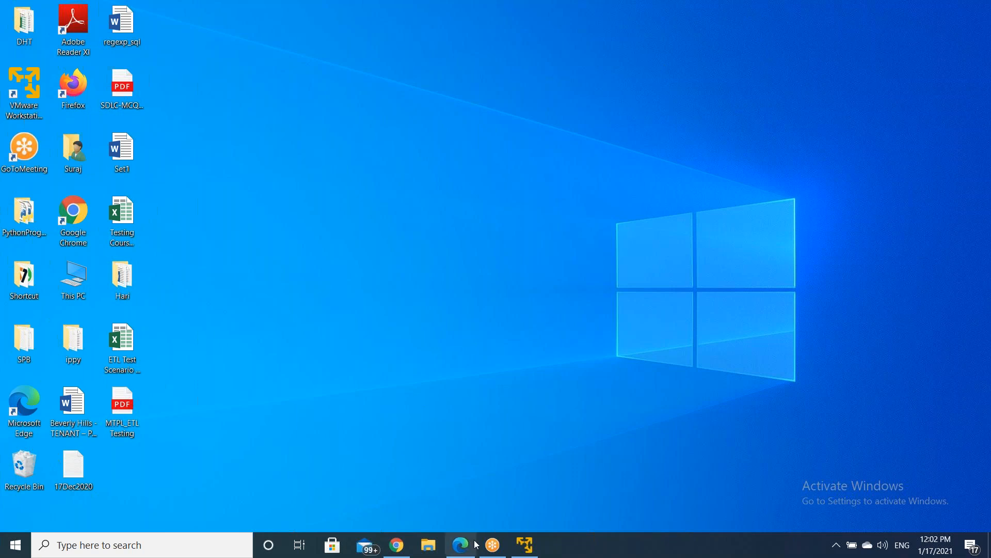
pyautogui.click(525, 546)
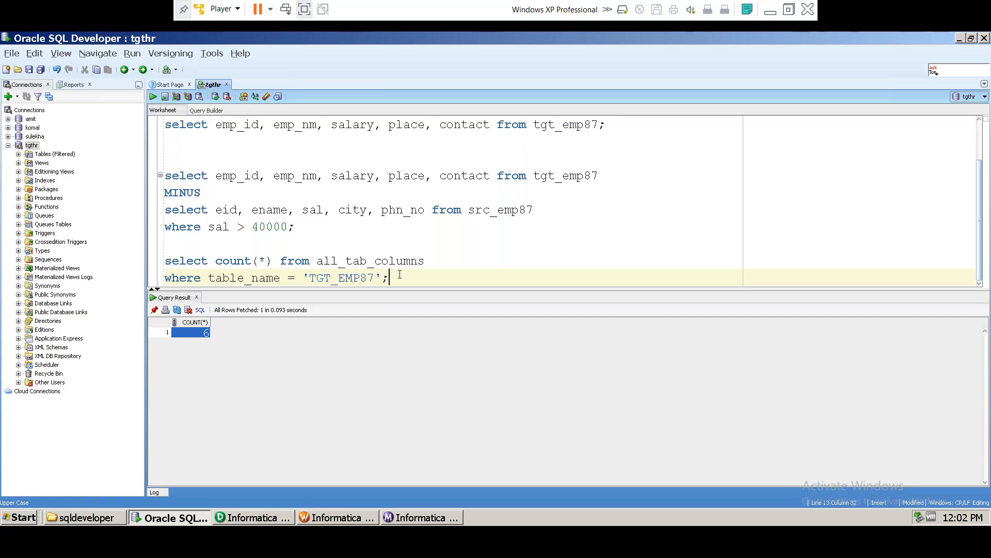
pyautogui.press('Return')
pyautogui.press('Return')
pyautogui.press('Return')
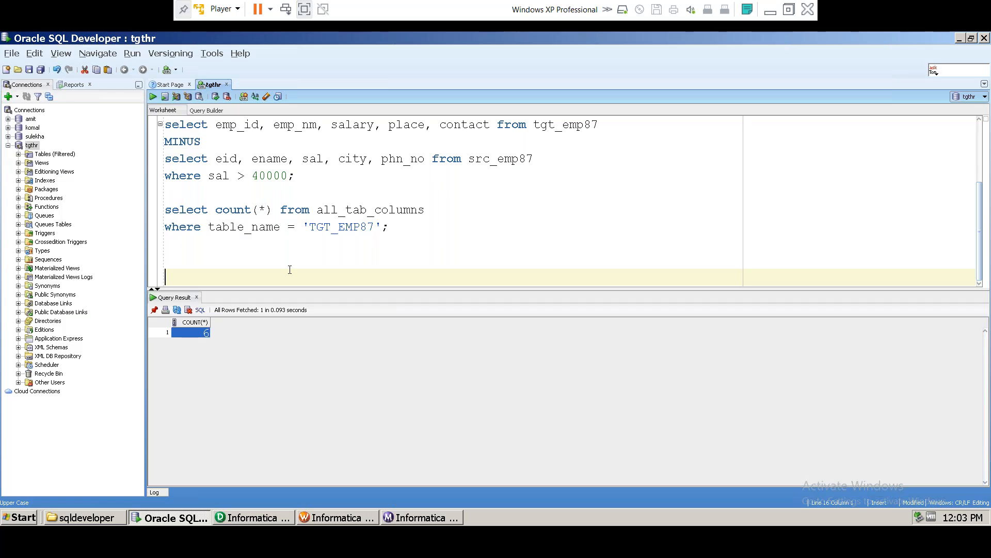
# Step: Type the checklist lines NULL CHECK, Duplicate Check (Clo, row), Column Count and Extra
pyautogui.write('NULL CHECK')
pyautogui.press('Return')
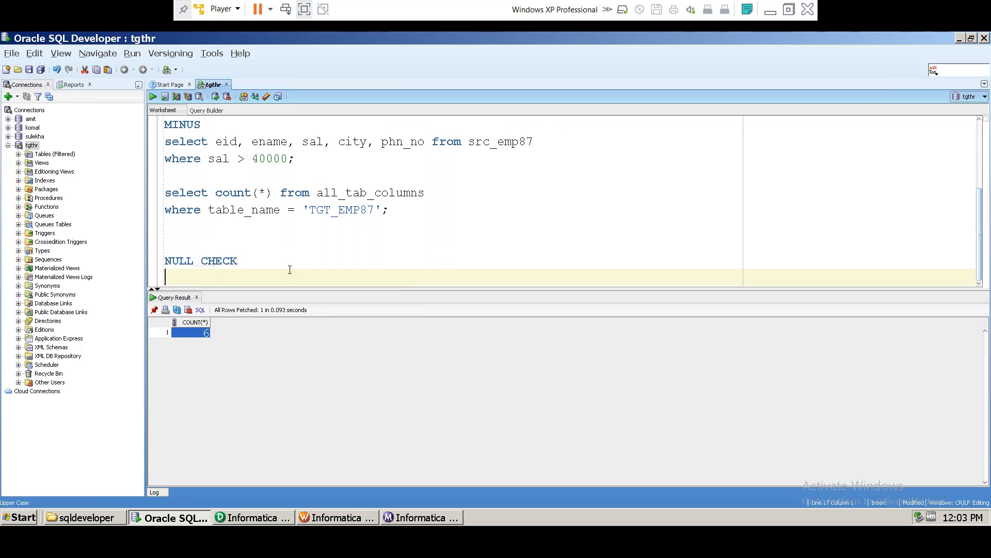
pyautogui.write('Duplicate Check')
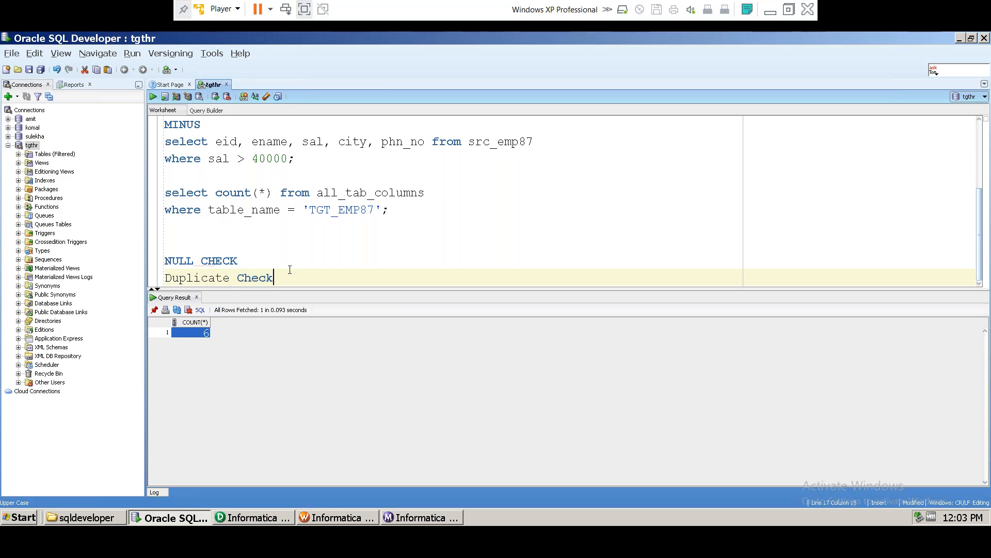
pyautogui.write(' (Clo, row)')
pyautogui.press('Return')
pyautogui.write('C')
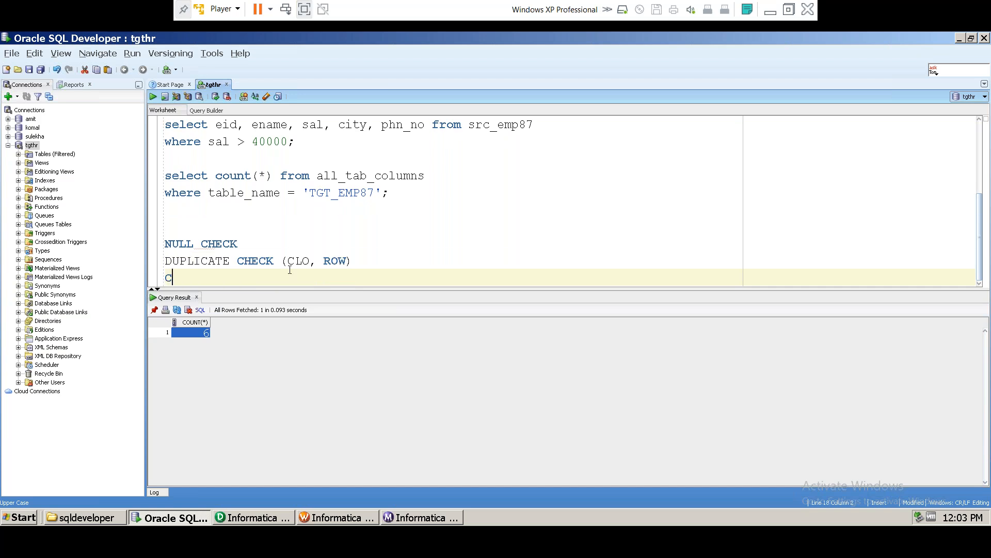
pyautogui.write('olumn Count')
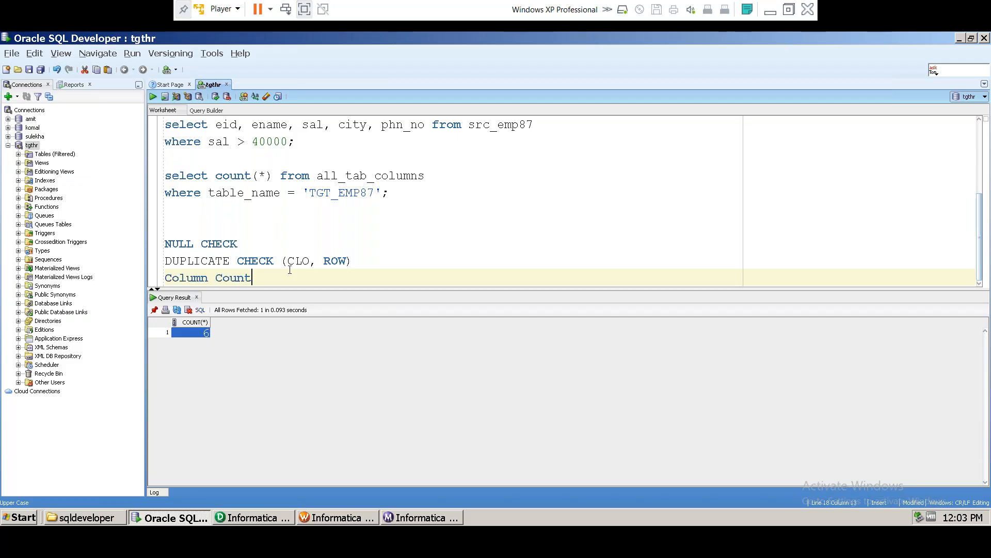
pyautogui.press('Return')
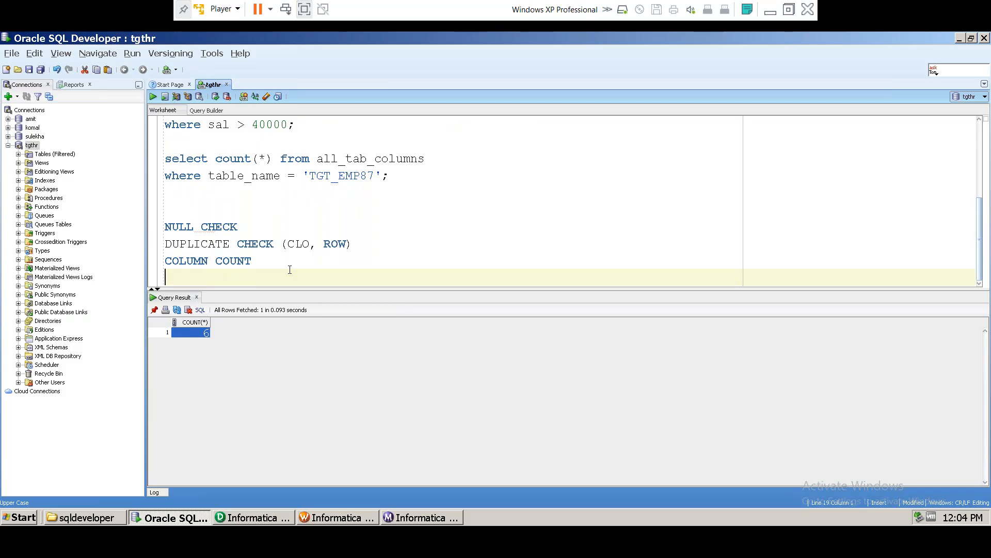
pyautogui.write('E')
pyautogui.press('BackSpace')
pyautogui.write('Extra')
pyautogui.scroll(2, 568, 196)
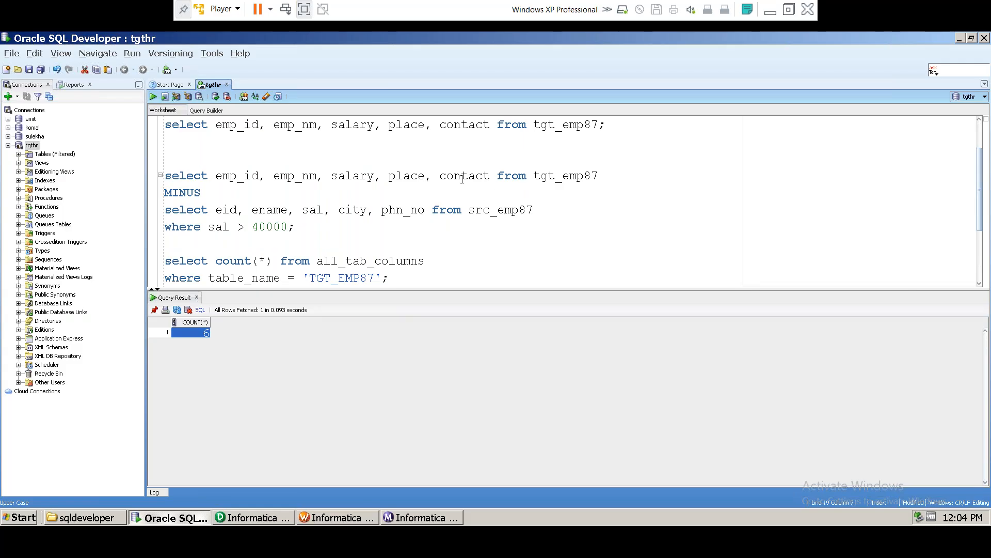
# Step: Start a select from tgt_emp87 on the line under the column-count query
pyautogui.scroll(1, 301, 187)
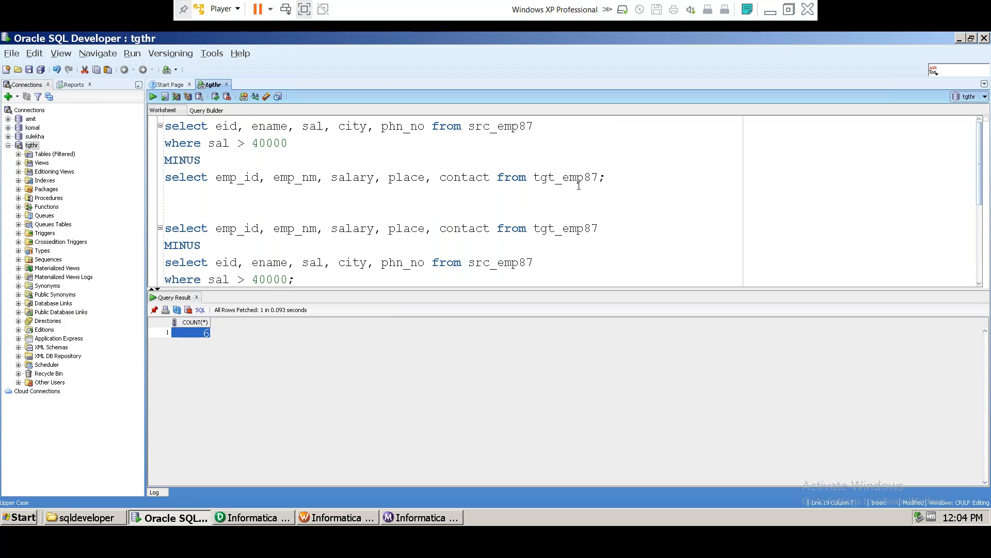
pyautogui.doubleClick(566, 227)
pyautogui.scroll(-3, 292, 278)
pyautogui.click(195, 195)
pyautogui.write('select 8 from ')
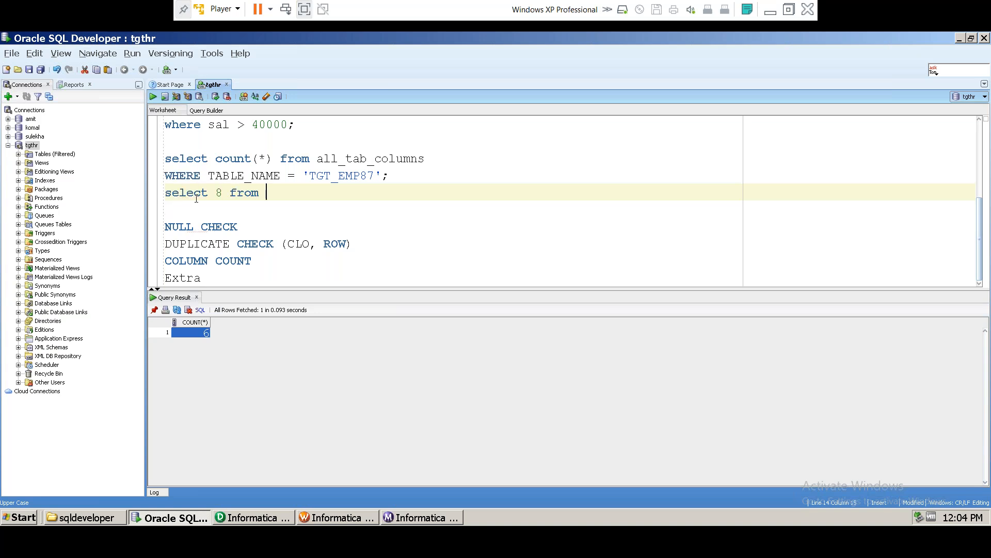
pyautogui.write('tgt_emp87')
# Step: Correct it to select * from tgt_emp87;, run it, and review the null INCENTIVE values
pyautogui.click(225, 195)
pyautogui.press('BackSpace')
pyautogui.write('*')
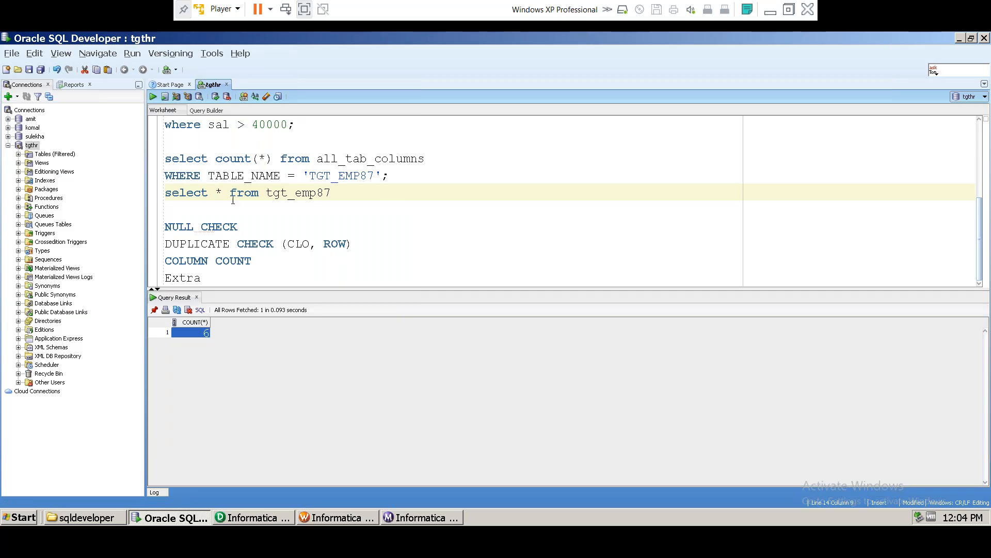
pyautogui.press('End')
pyautogui.write(';')
pyautogui.hotkey('ctrl', 'Return')
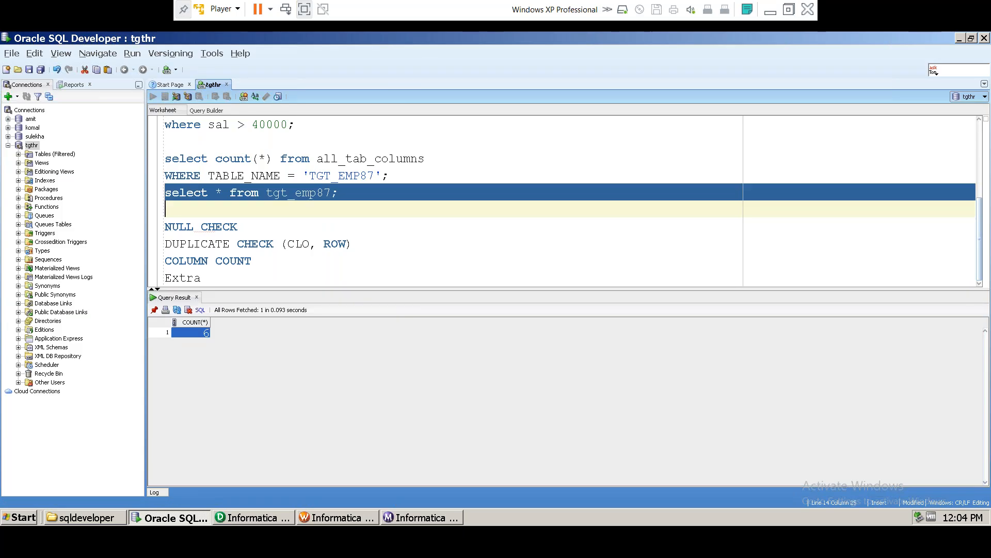
pyautogui.moveTo(419, 334); pyautogui.dragTo(418, 374)
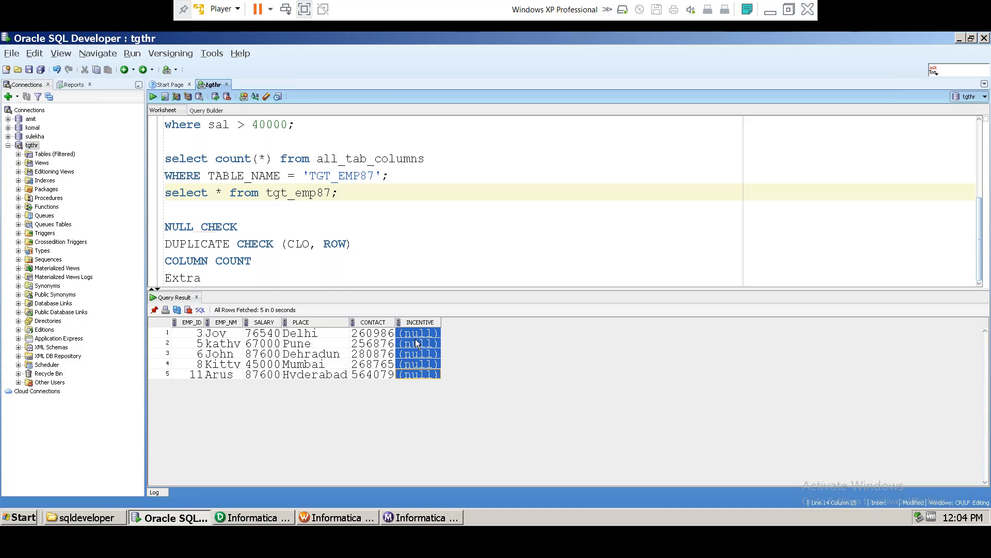
pyautogui.click(315, 244)
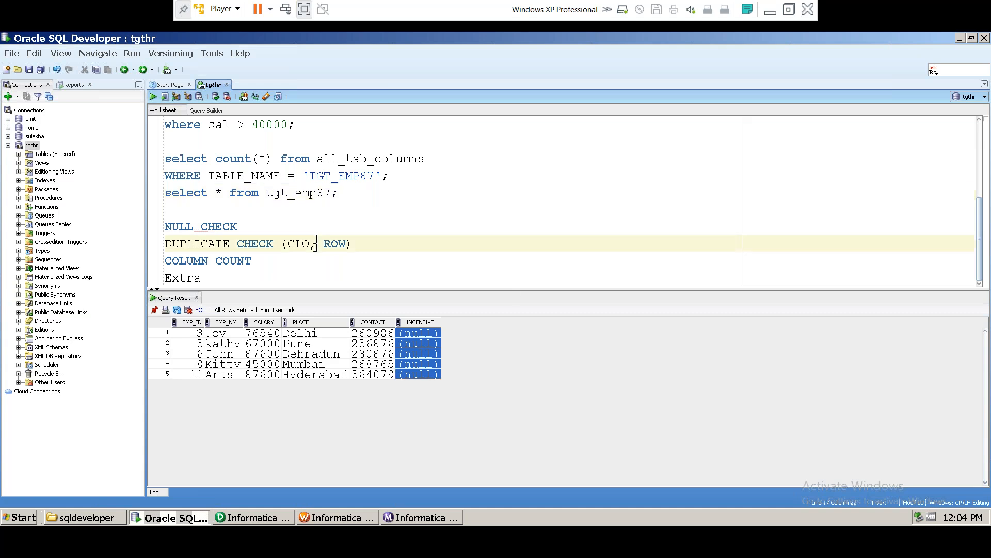
# Step: Complete the Extra line as Extra Column and add Meta data below it
pyautogui.click(222, 278)
pyautogui.write('C')
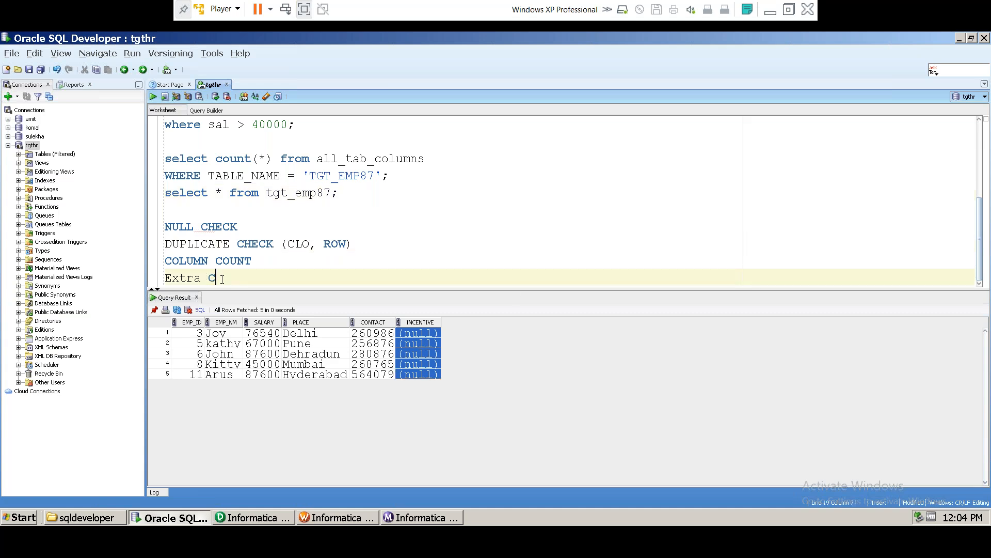
pyautogui.write('olumn')
pyautogui.press('Return')
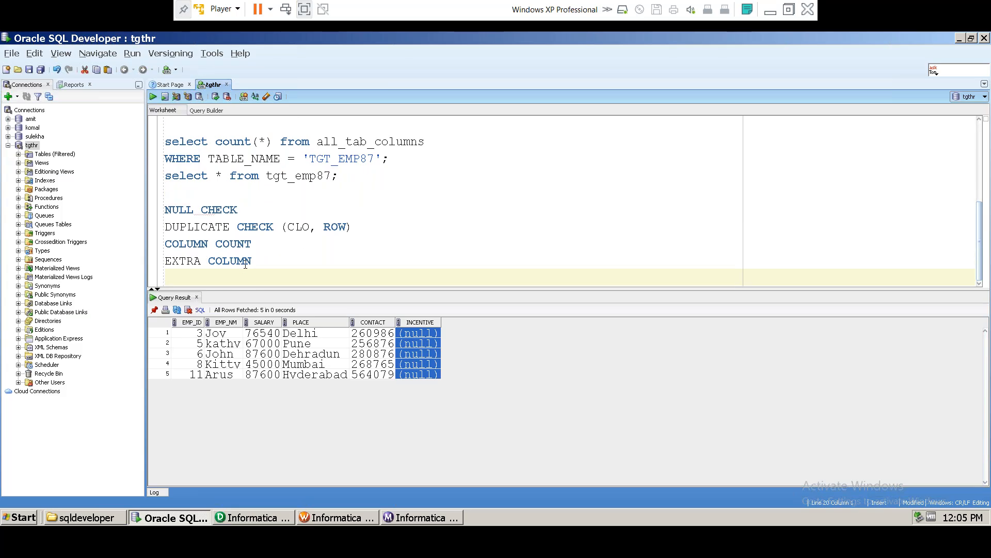
pyautogui.write('Meta data')
pyautogui.moveTo(265, 259); pyautogui.dragTo(165, 209)
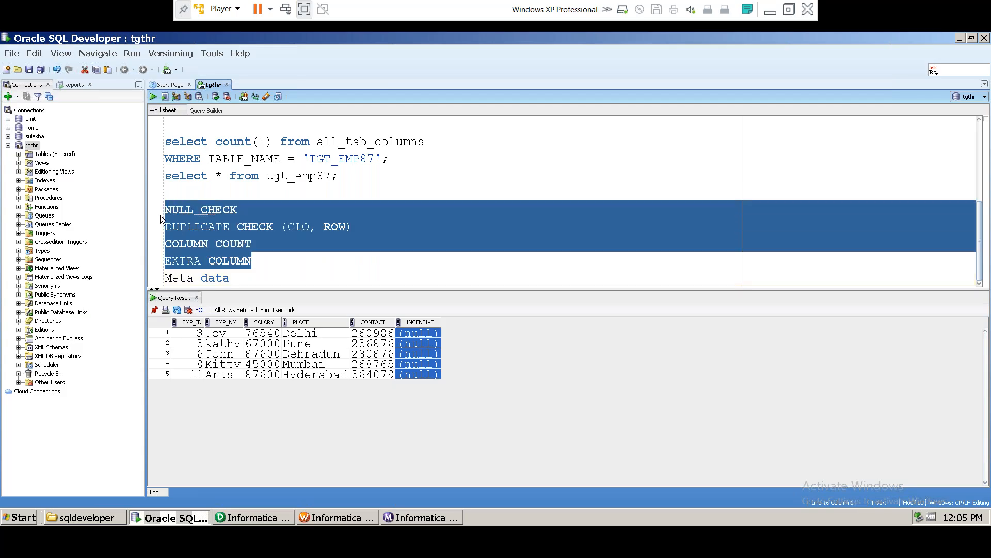
pyautogui.click(243, 280)
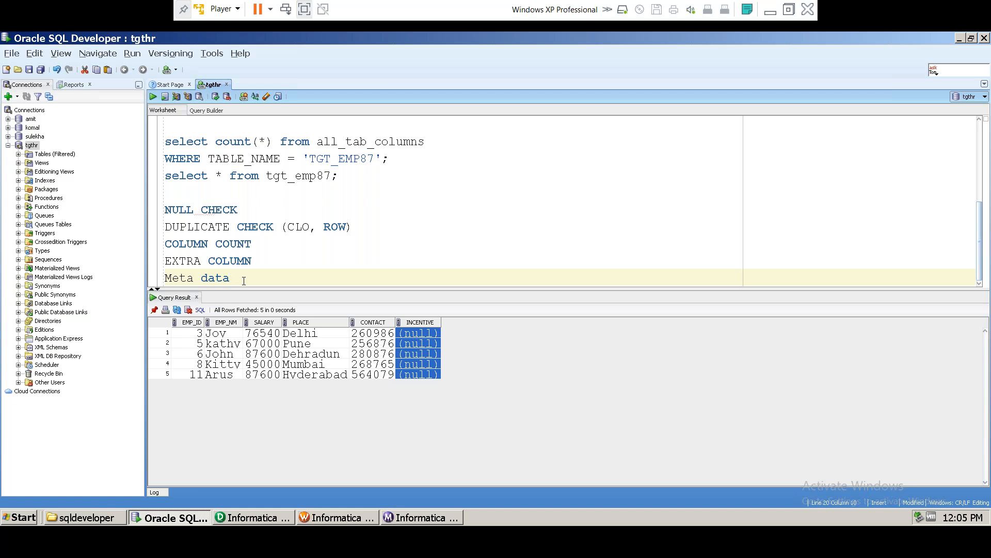
# Step: Add MINUS, DATE and PERFORMANCE as new checklist lines
pyautogui.press('Return')
pyautogui.write('MINUS')
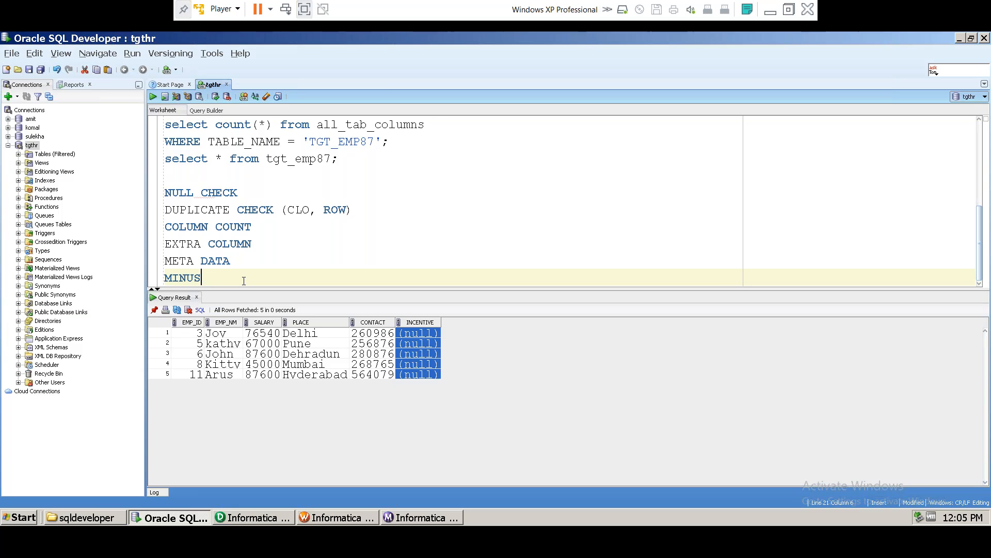
pyautogui.press('Return')
pyautogui.write('DATE')
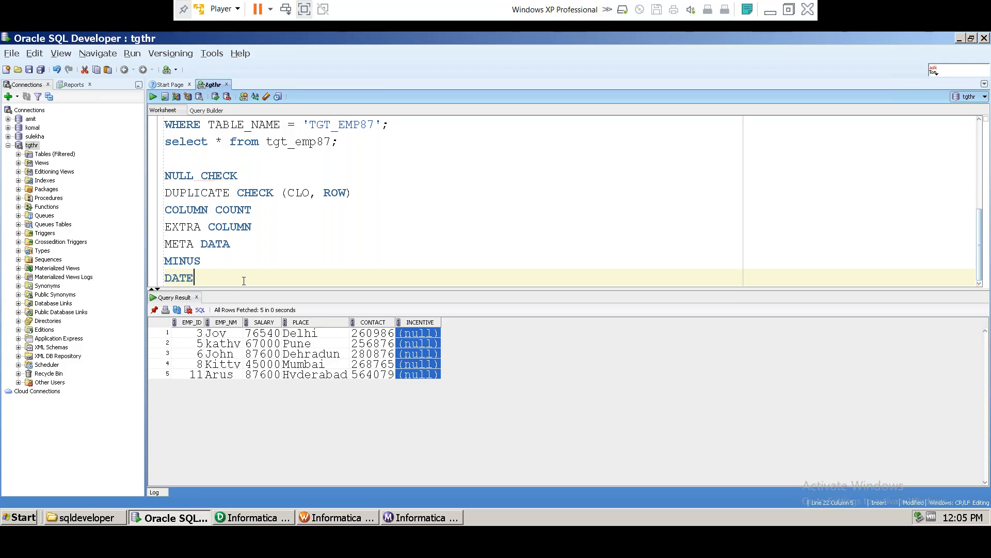
pyautogui.press('Return')
pyautogui.write('PERF')
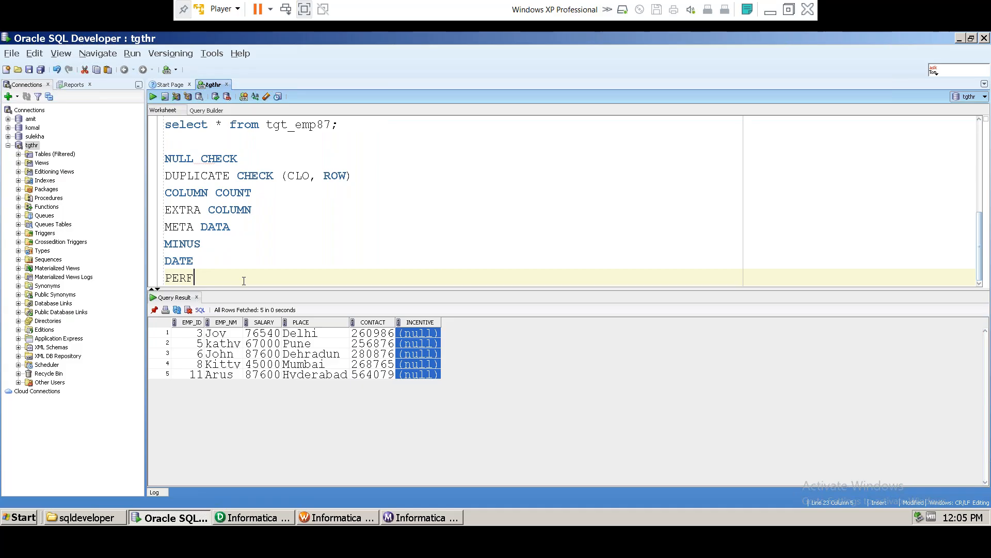
pyautogui.write('ORMANCE')
pyautogui.click(314, 519)
pyautogui.click(421, 517)
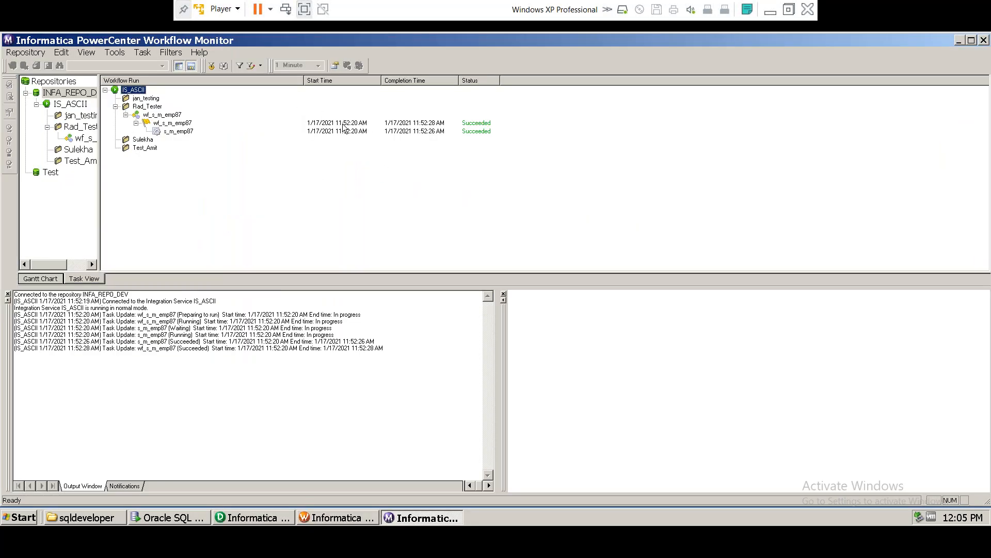
pyautogui.click(770, 10)
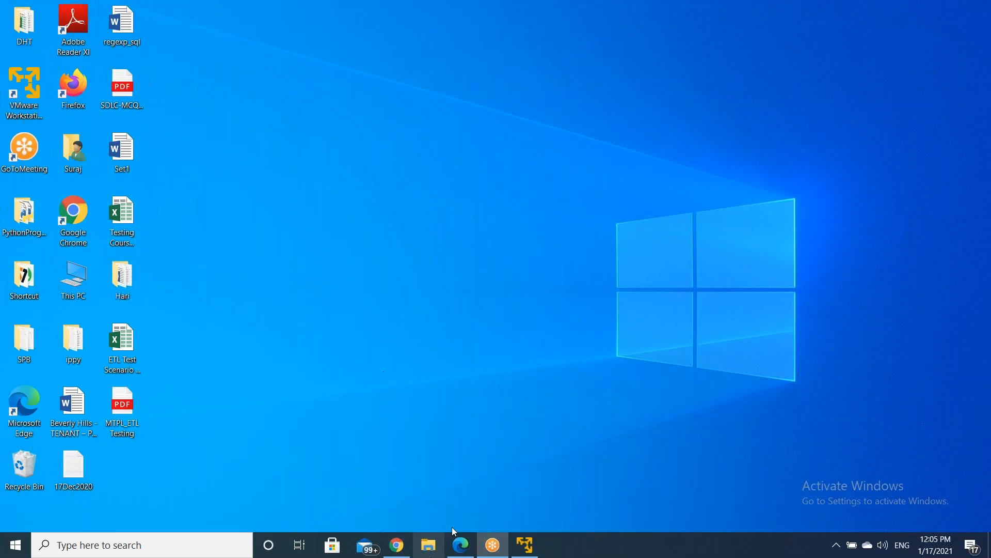
pyautogui.click(524, 545)
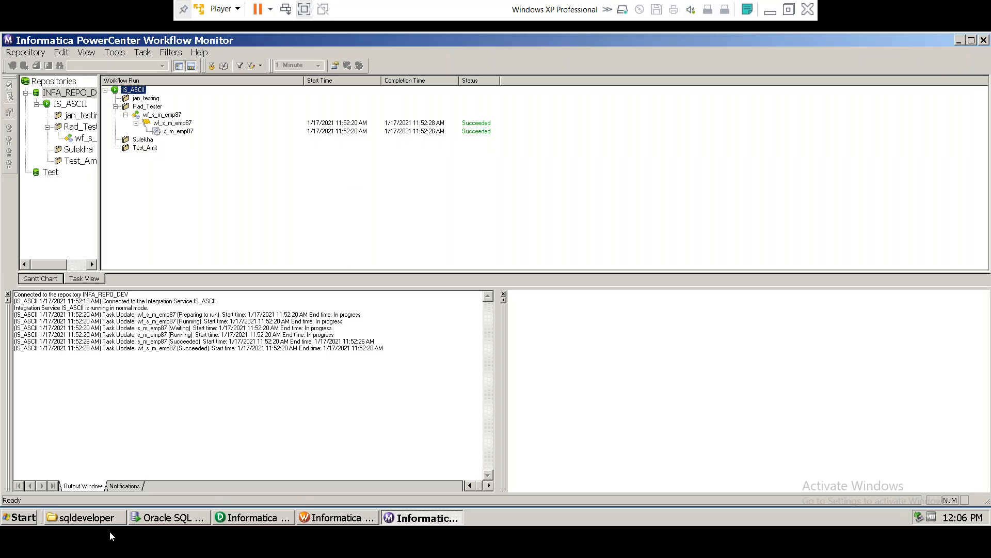
pyautogui.click(155, 518)
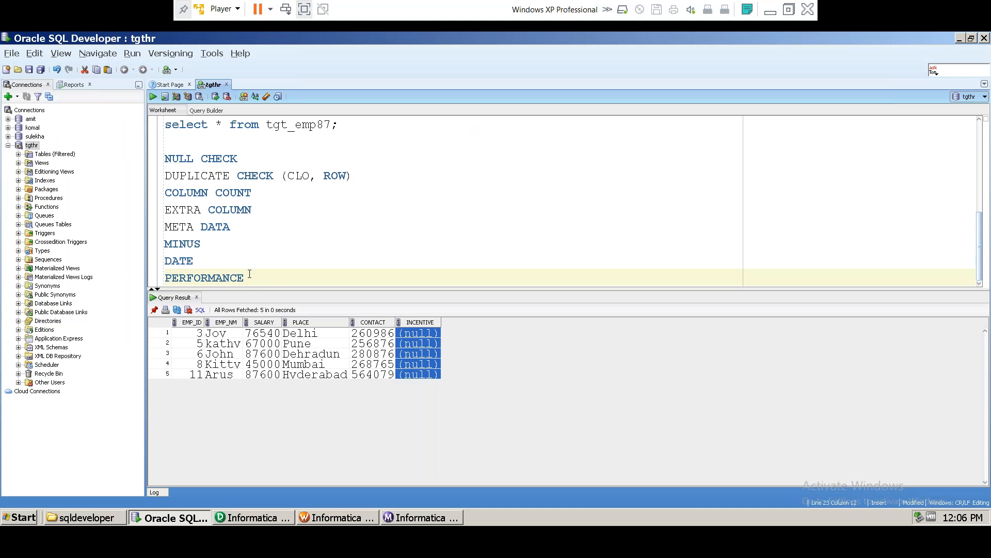
pyautogui.moveTo(253, 277); pyautogui.dragTo(164, 159)
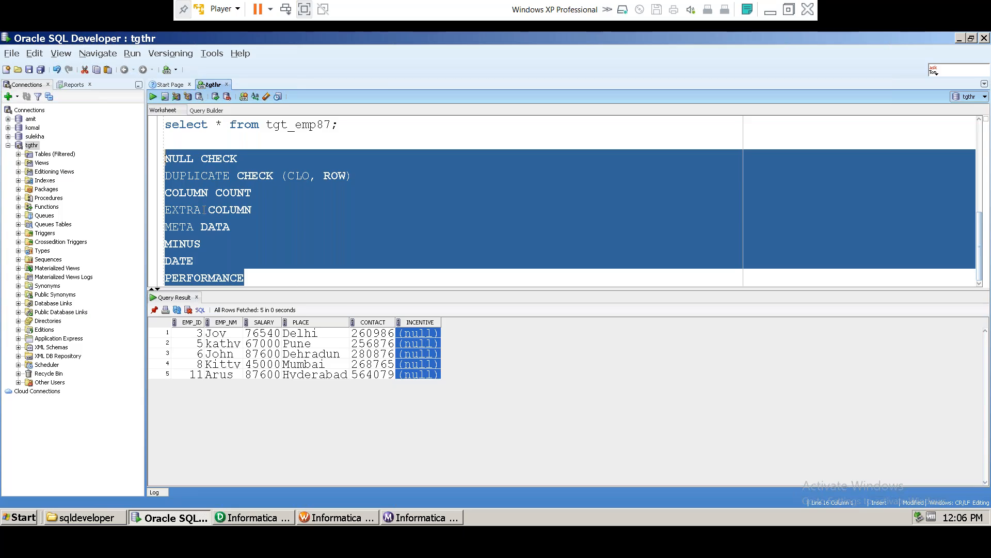
pyautogui.click(249, 280)
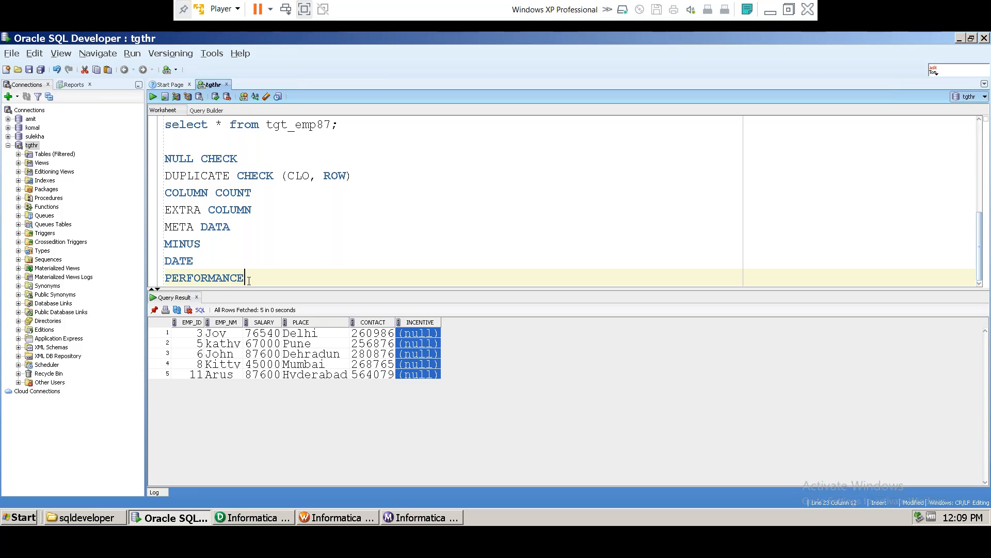
# Step: Highlight the META DATA, DUPLICATE and NULL CHECK checklist entries while reviewing them
pyautogui.moveTo(248, 280); pyautogui.dragTo(148, 150)
pyautogui.click(272, 229)
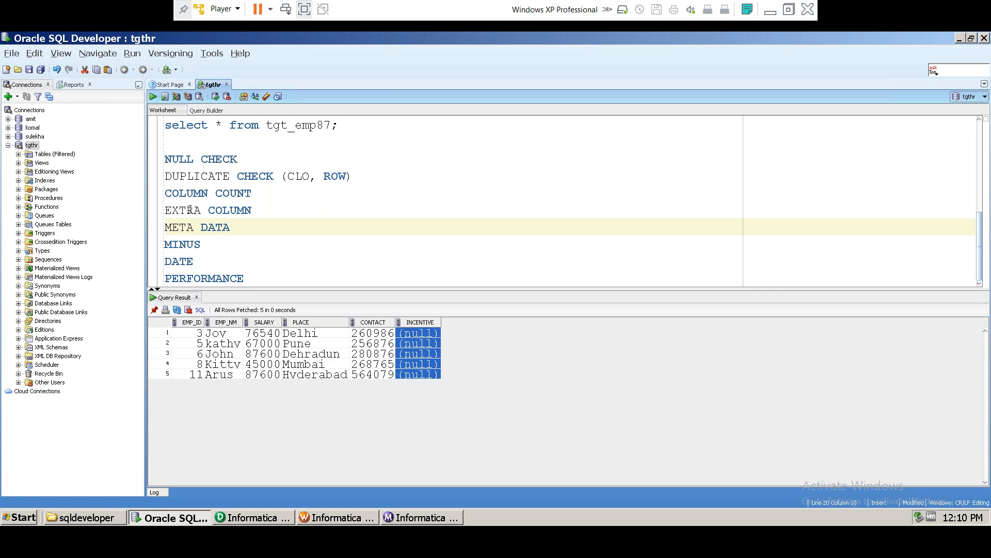
pyautogui.doubleClick(203, 176)
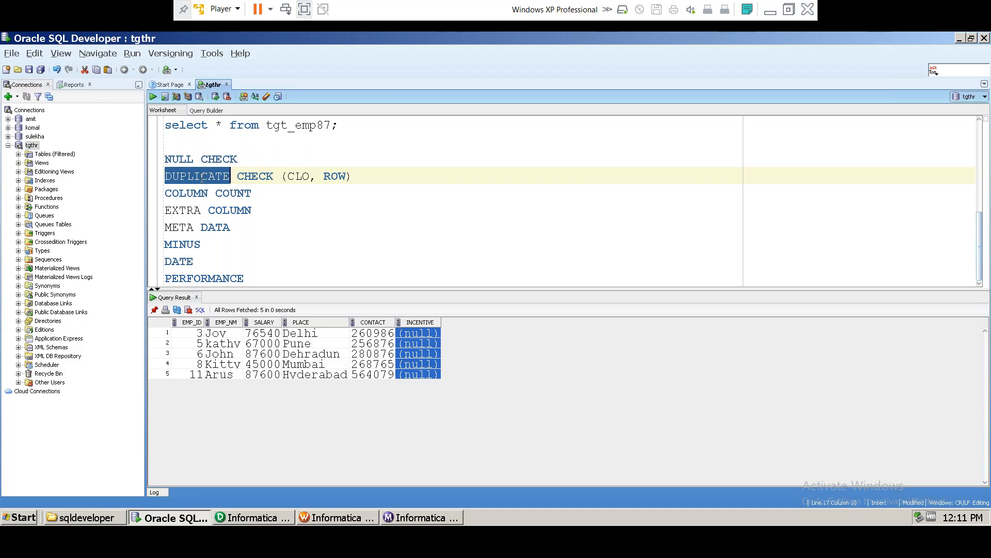
pyautogui.click(166, 159)
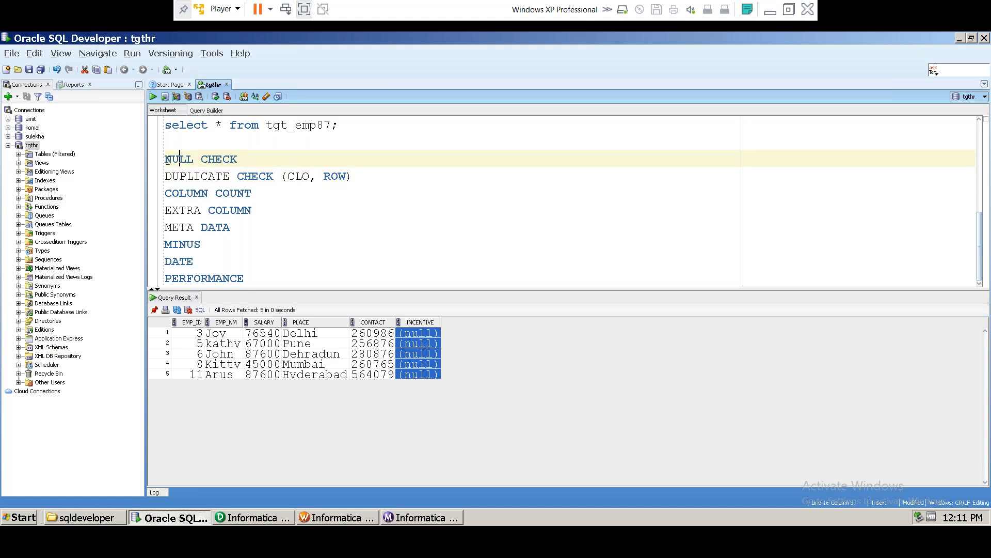
pyautogui.moveTo(165, 159); pyautogui.dragTo(238, 160)
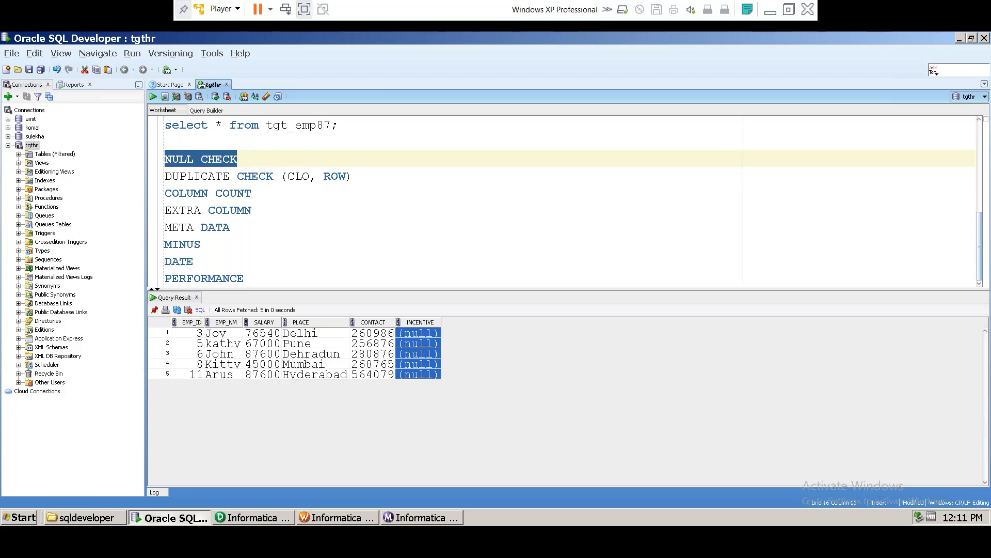
pyautogui.doubleClick(193, 159)
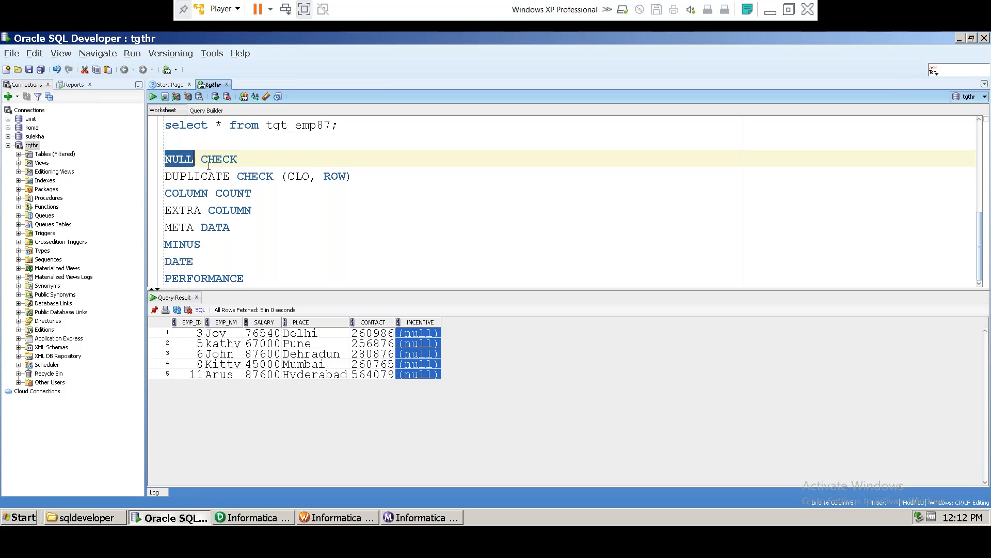
# Step: Review the MINUS keyword joining the validation queries above the checklist
pyautogui.scroll(4, 209, 165)
pyautogui.moveTo(193, 126); pyautogui.dragTo(258, 144)
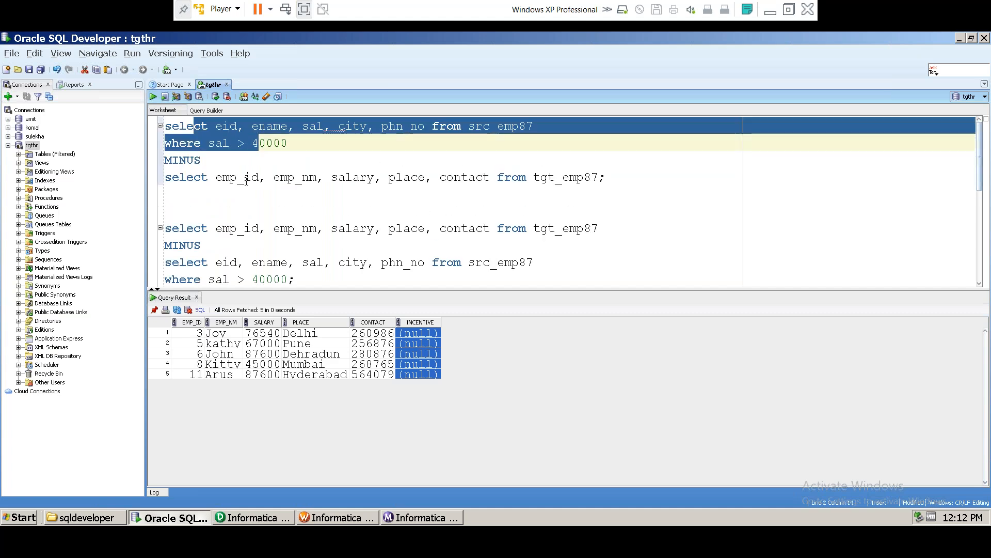
pyautogui.click(247, 177)
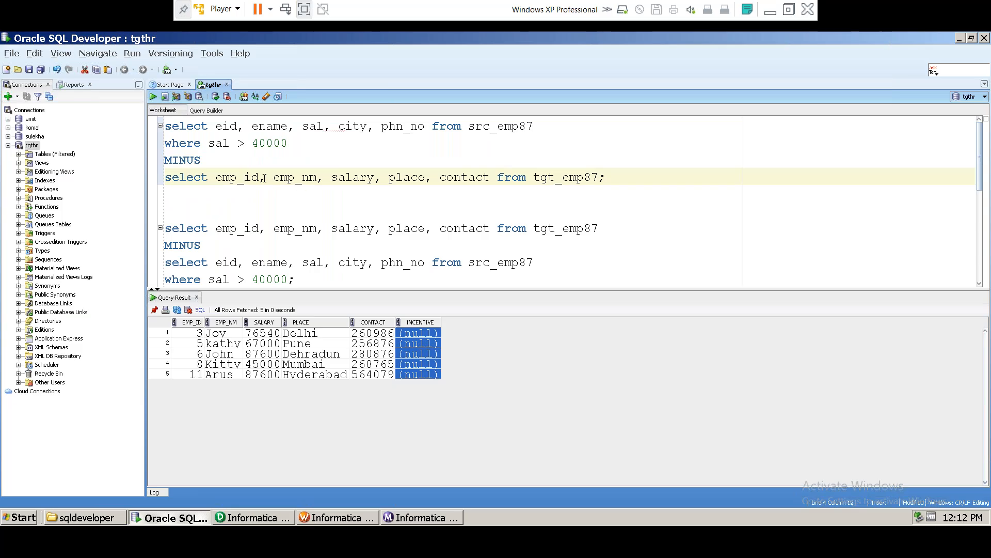
pyautogui.doubleClick(187, 160)
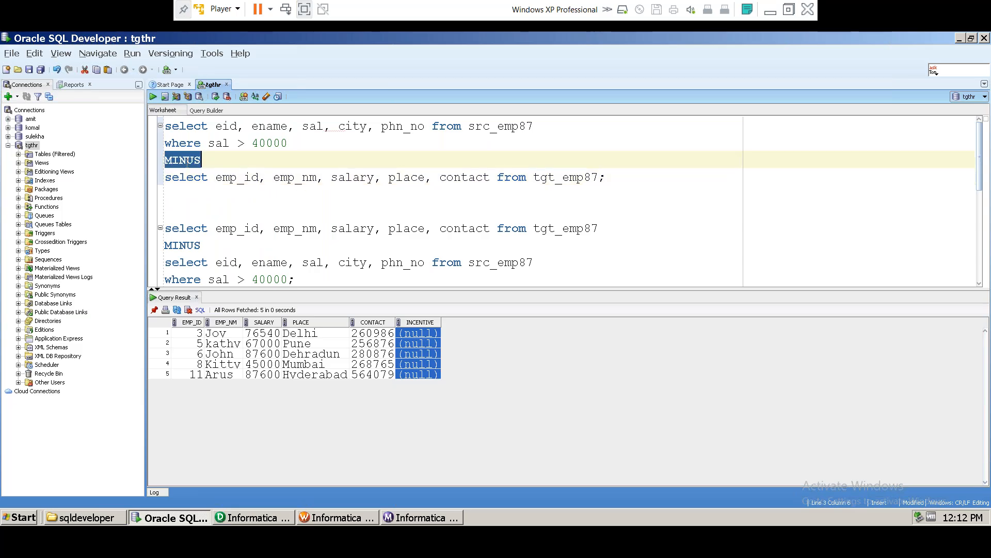
pyautogui.scroll(-5, 242, 201)
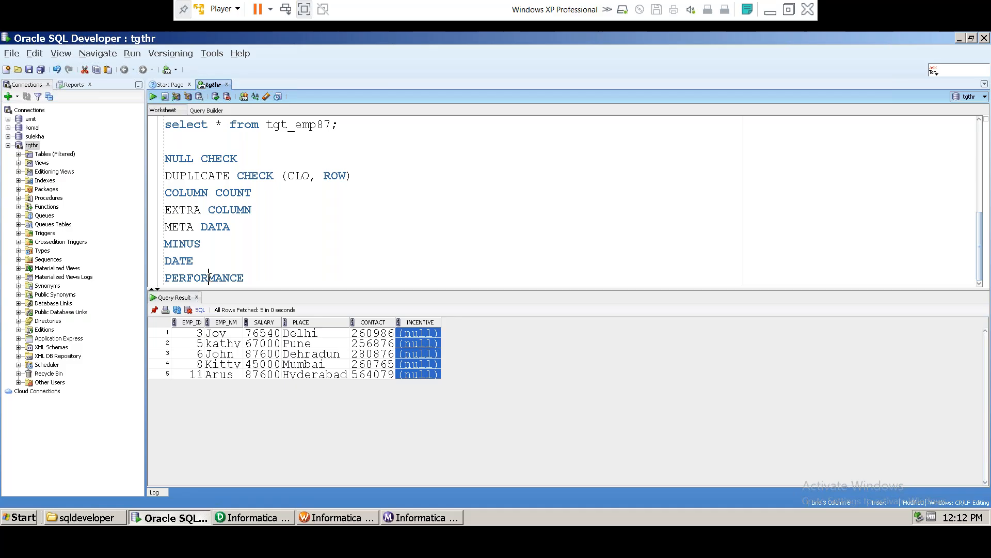
# Step: Highlight PERFORMANCE and DATE, then minimize the VMware Player window to the desktop
pyautogui.doubleClick(178, 276)
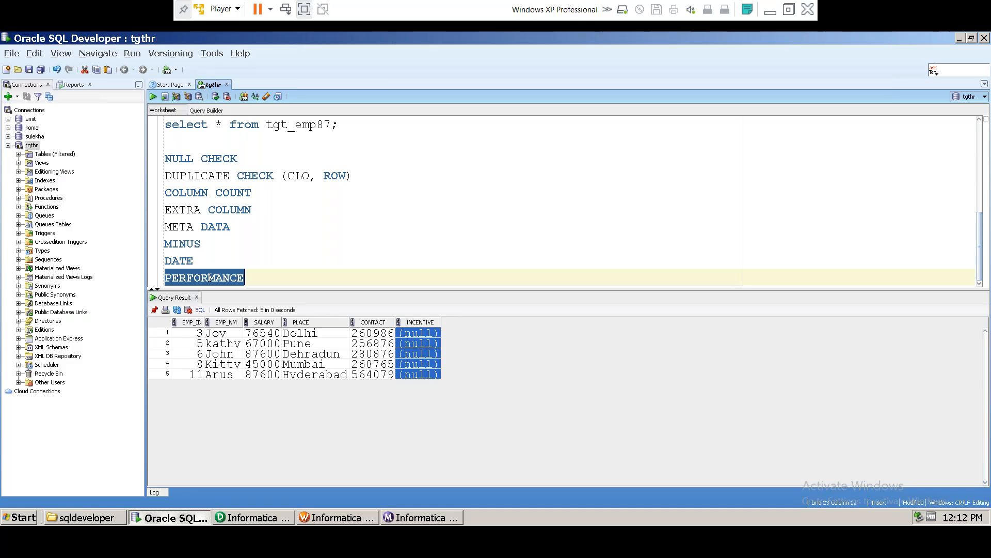
pyautogui.doubleClick(183, 261)
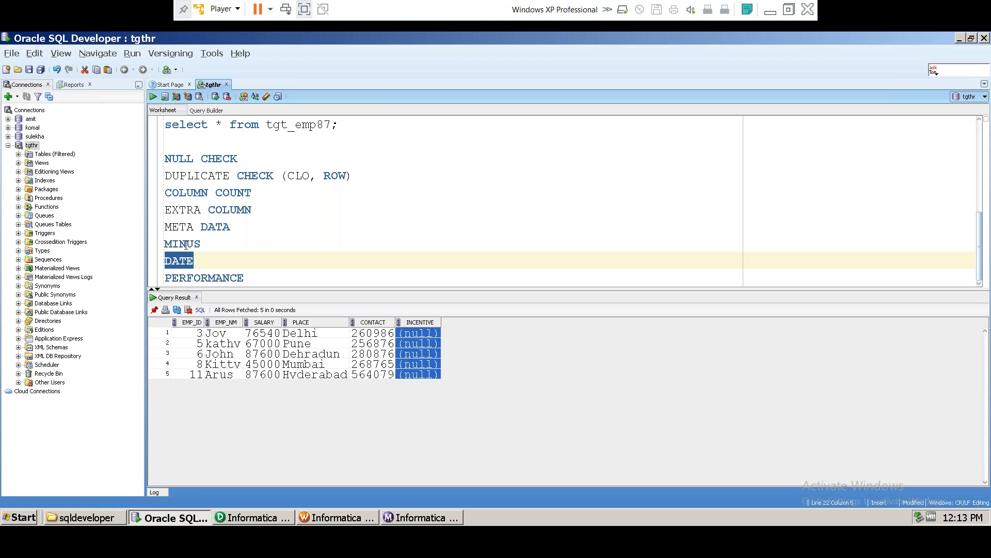
pyautogui.click(770, 12)
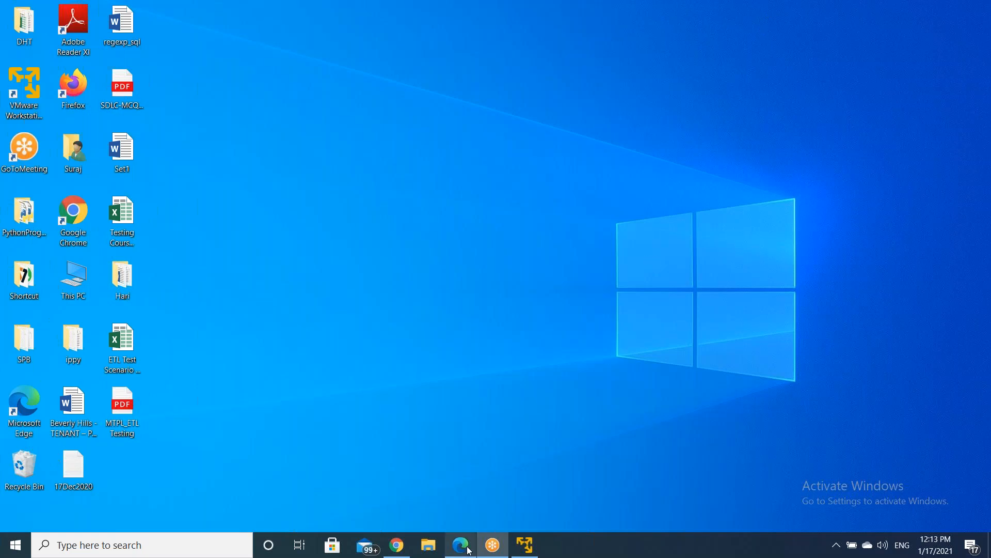
pyautogui.click(531, 548)
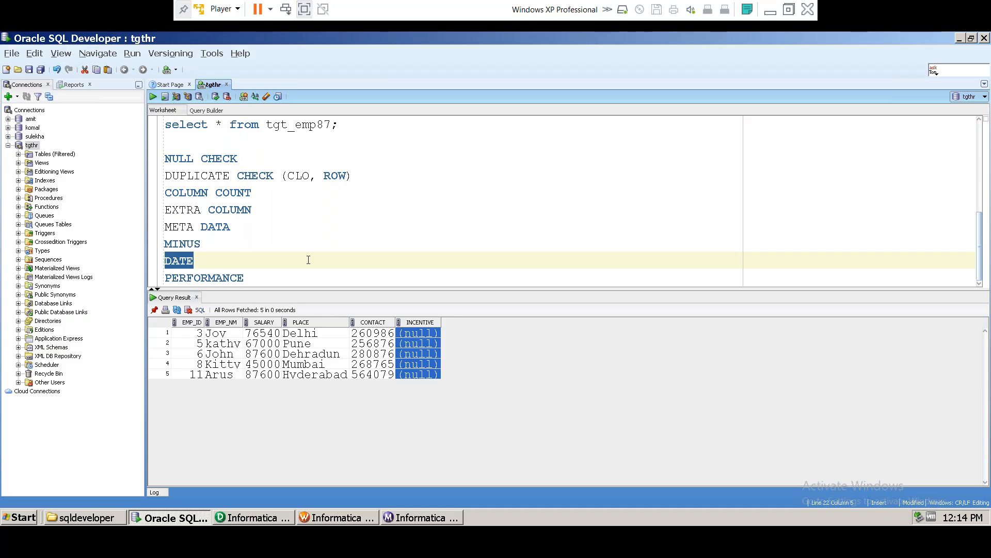
pyautogui.click(769, 11)
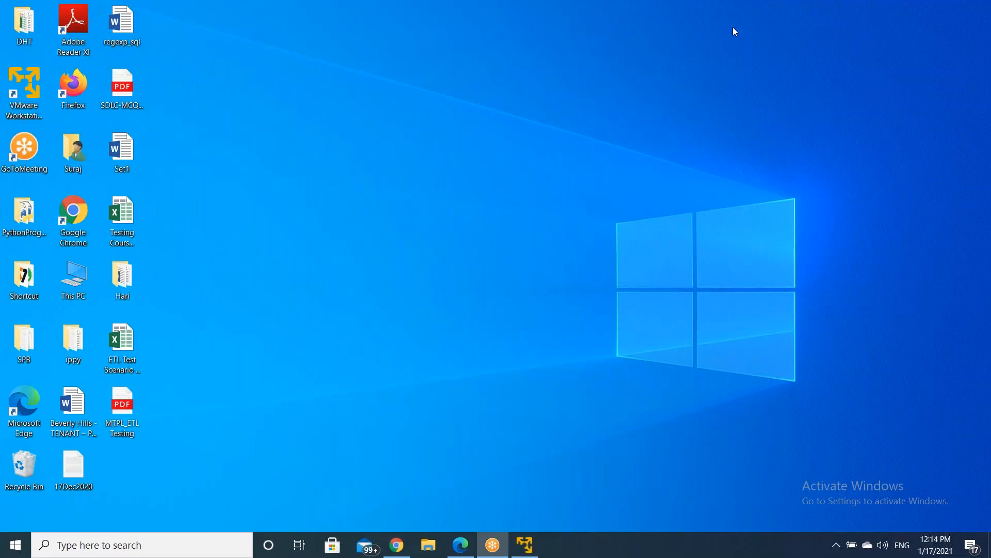